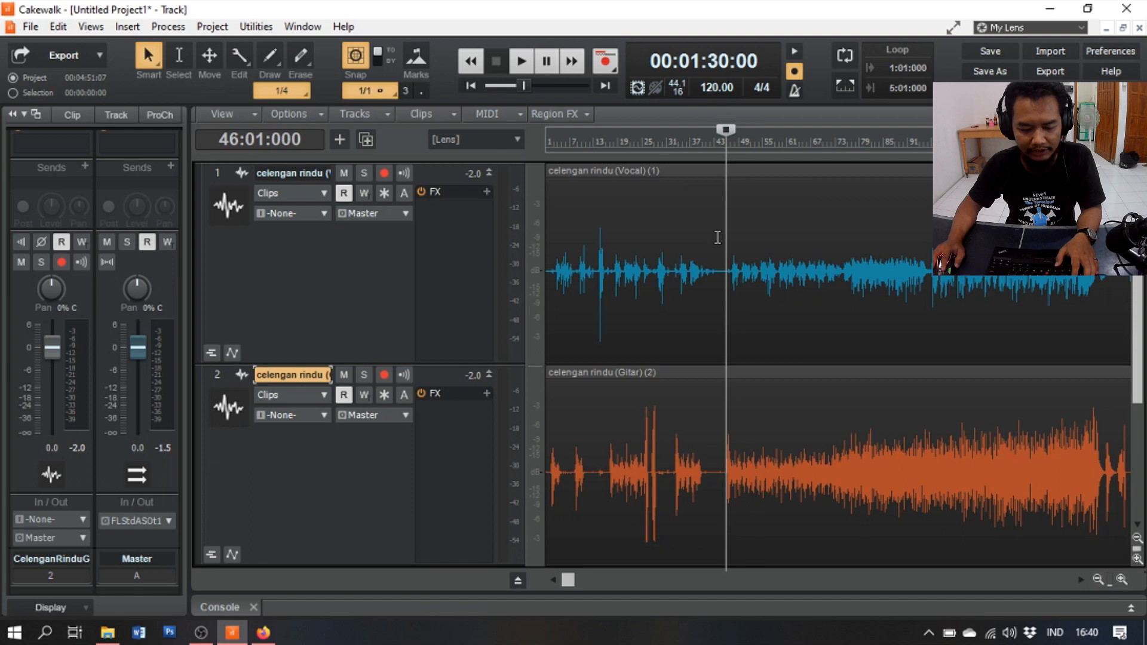
- Play the vocal and guitar mix from 1:30, sample its middle and ending sections, and return the playhead to measure 46
key("space")
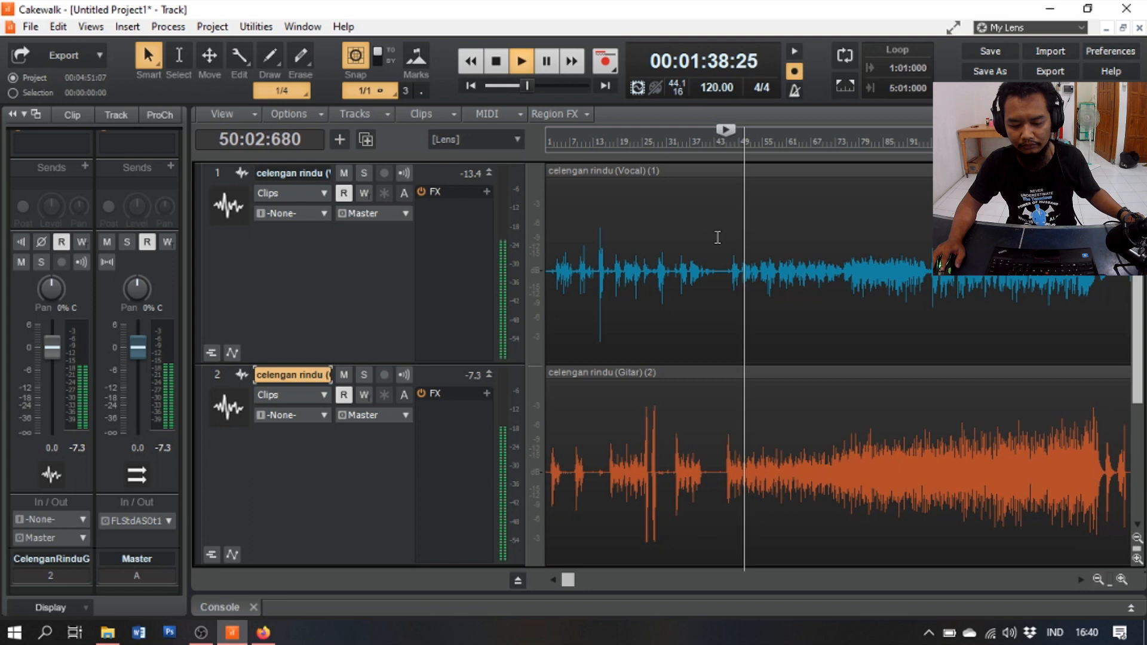
left_click(858, 142)
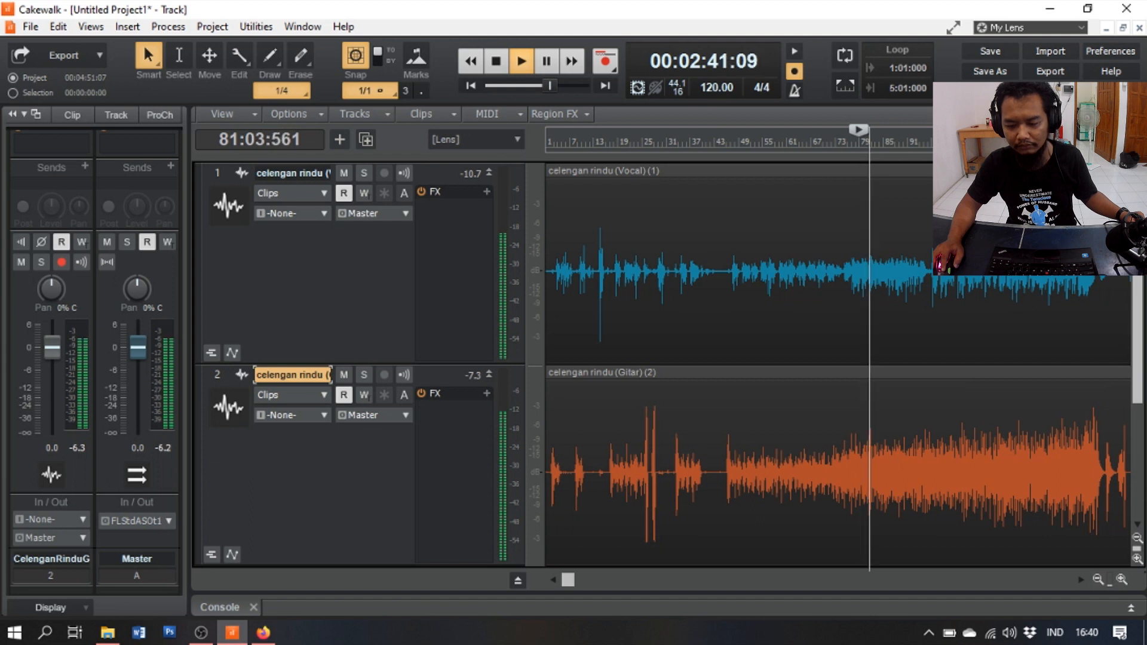
left_click(980, 142)
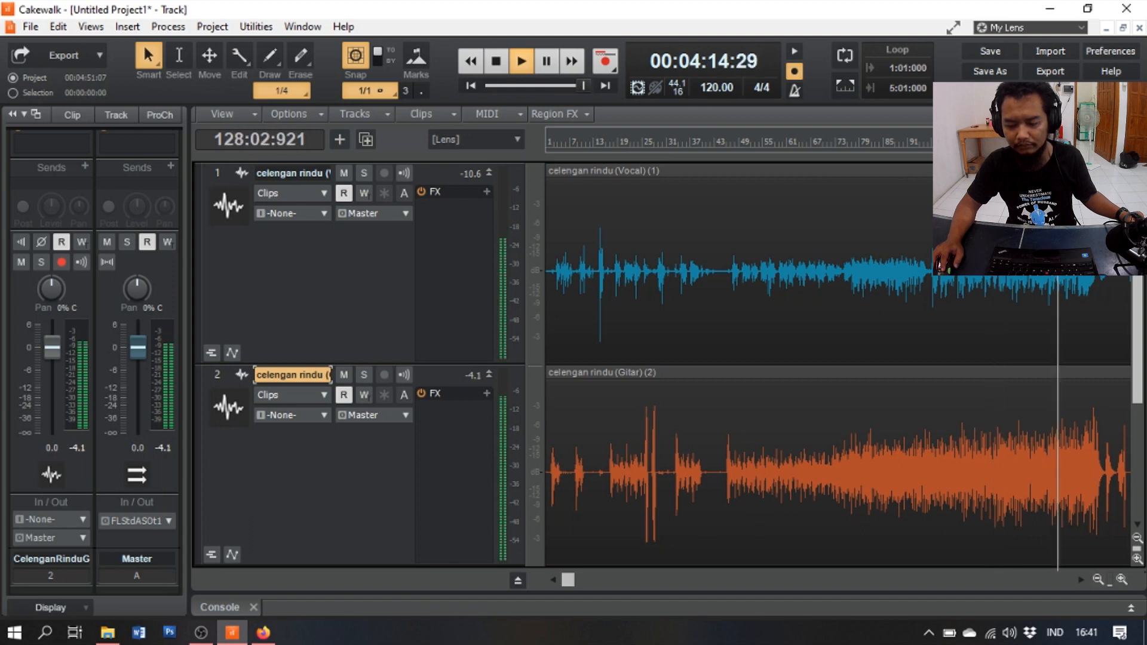
key("space")
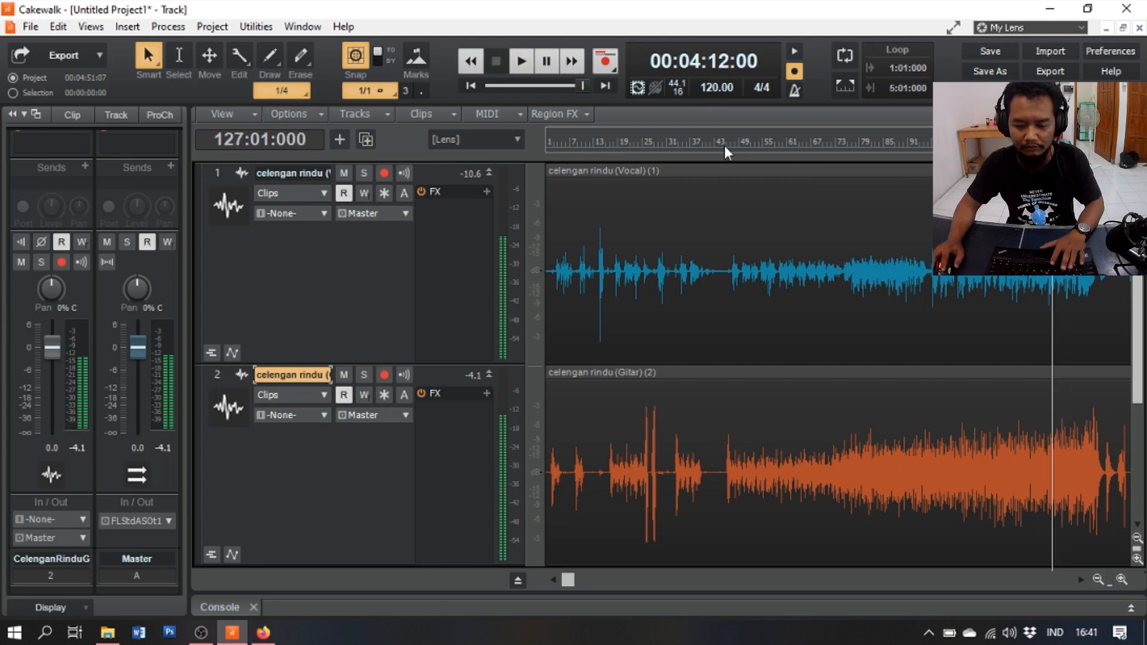
left_click(724, 145)
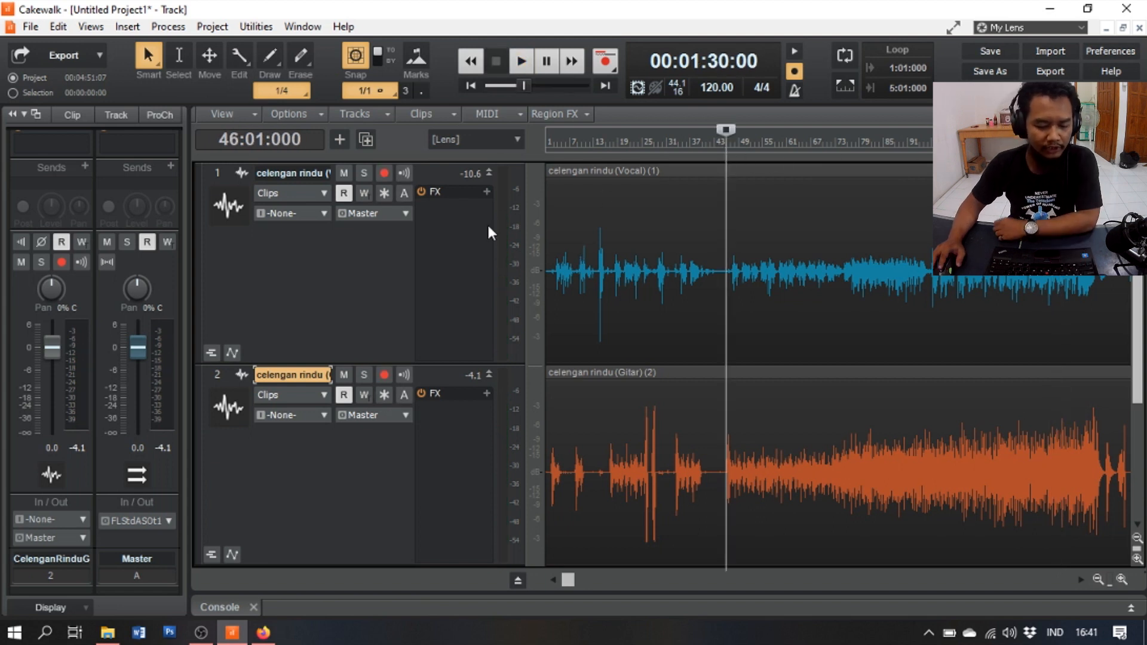
- Open the Console, widen the bus pane to show the Master, Metronome and Preview strips, and return to the tracks
left_click(220, 607)
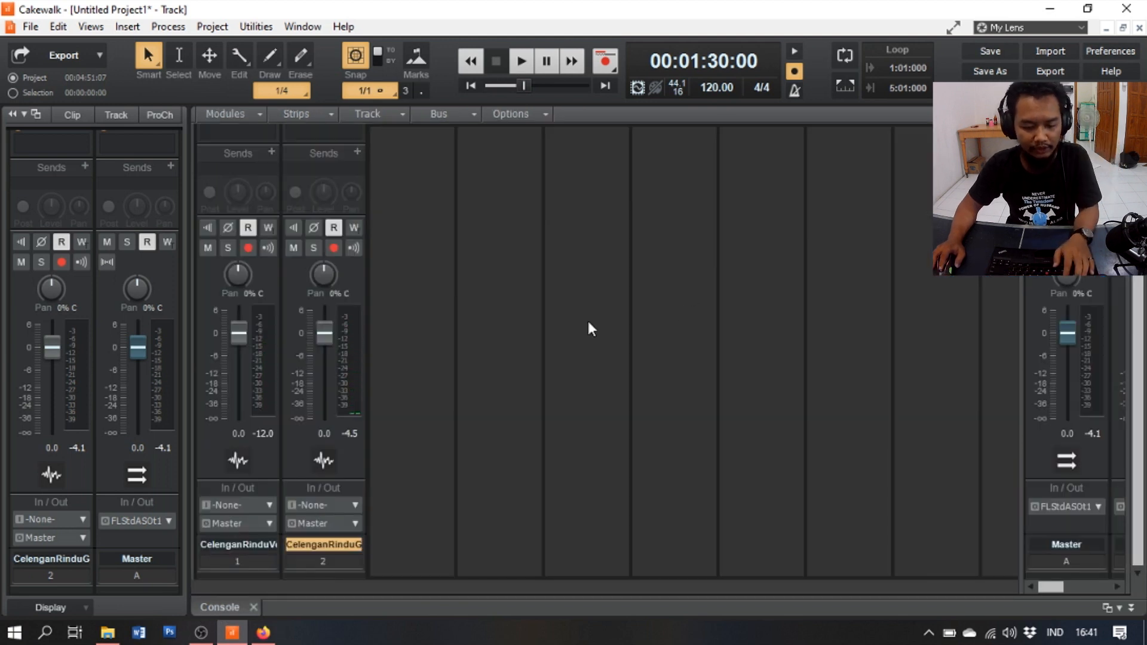
left_click_drag(1022, 277, 566, 317)
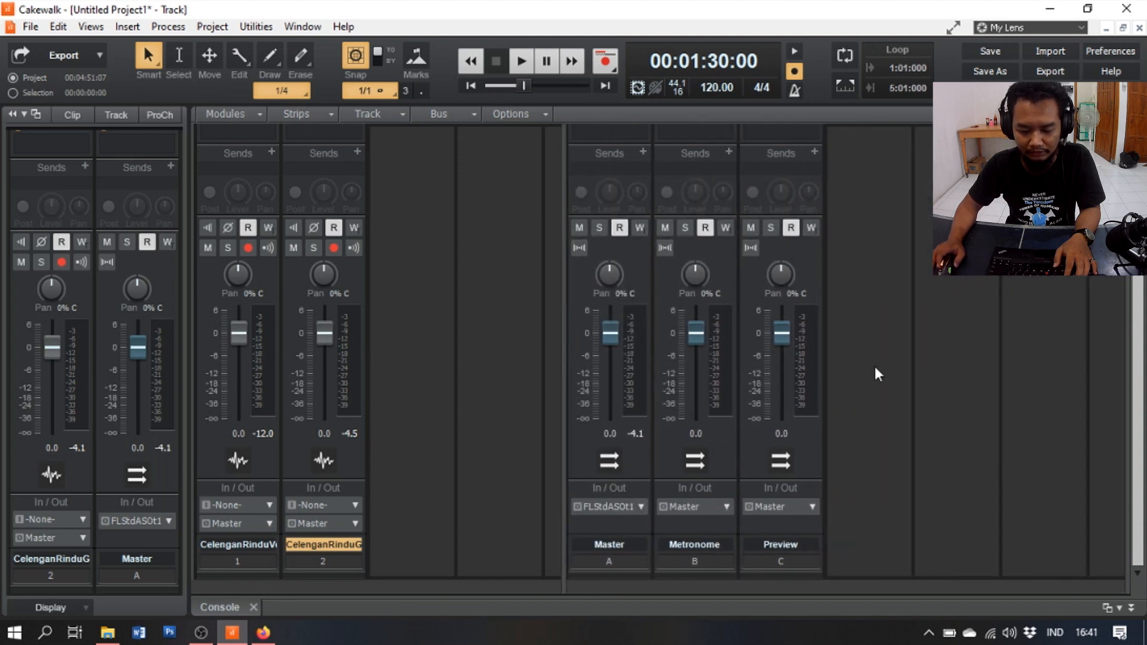
scroll(566, 317, "up", 3)
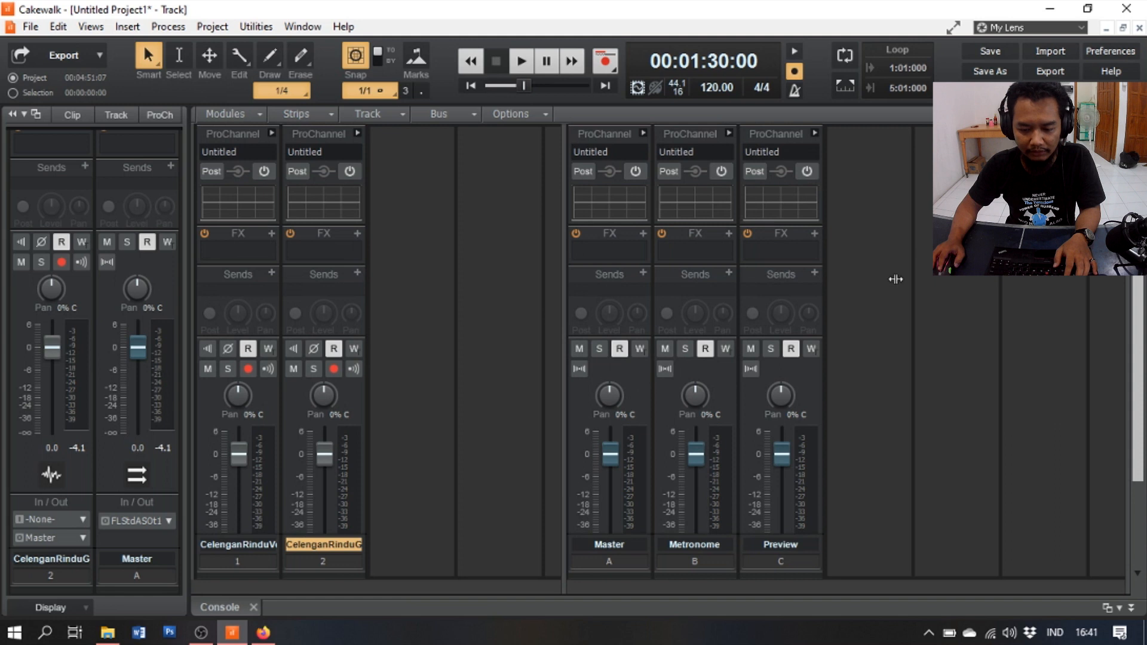
scroll(896, 278, "down", 3)
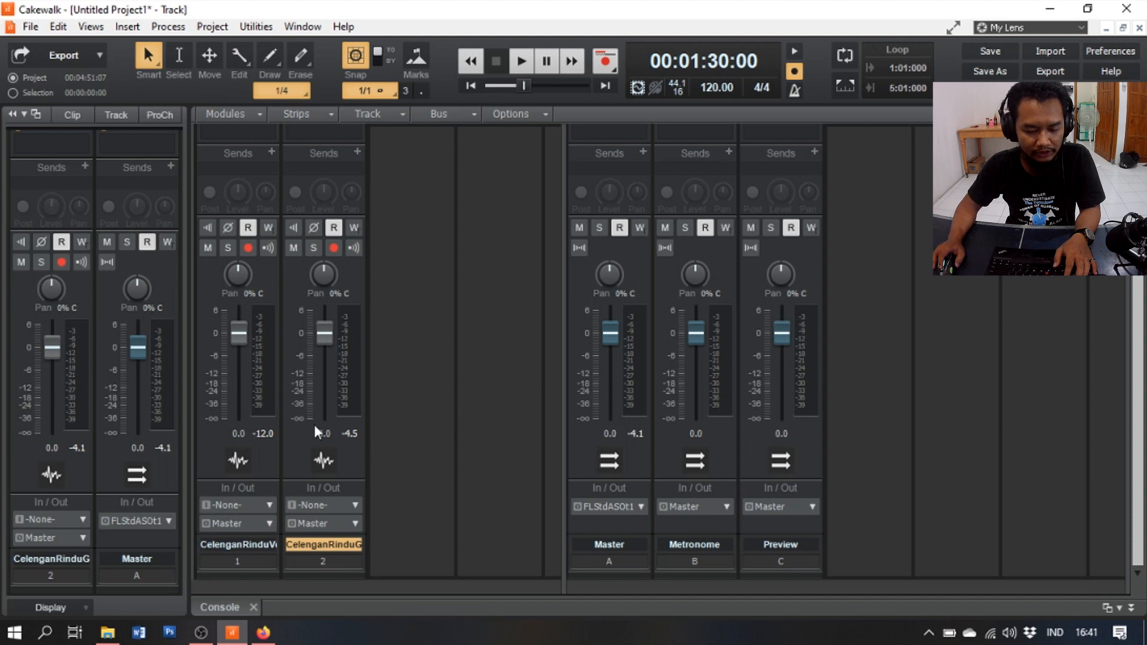
scroll(406, 327, "up", 4)
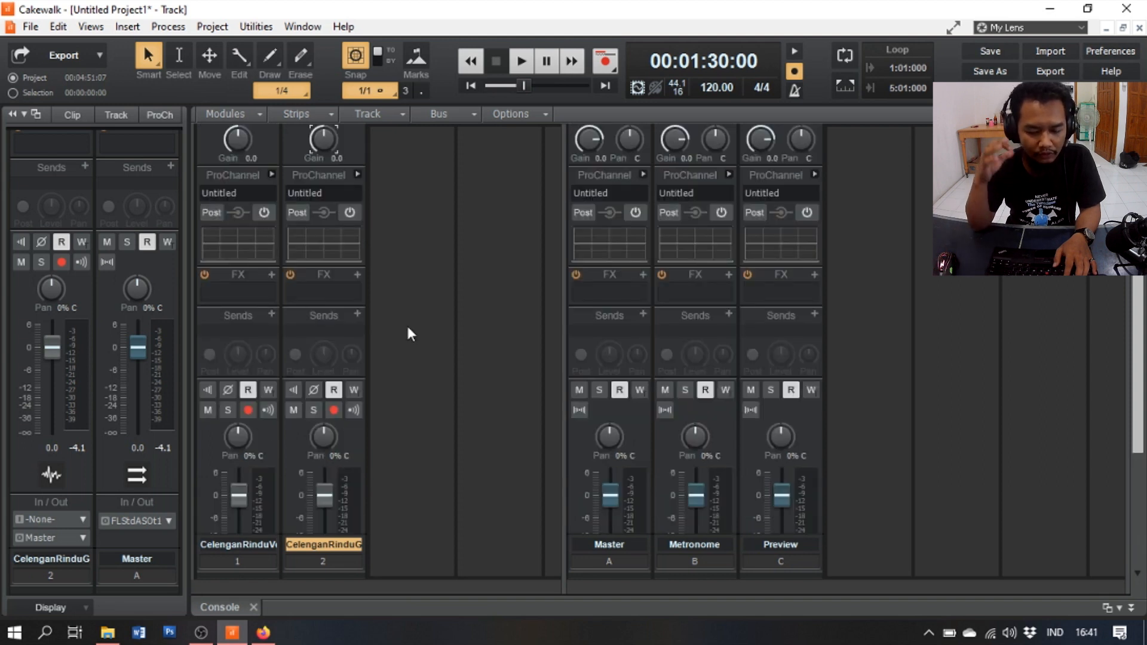
left_click(220, 607)
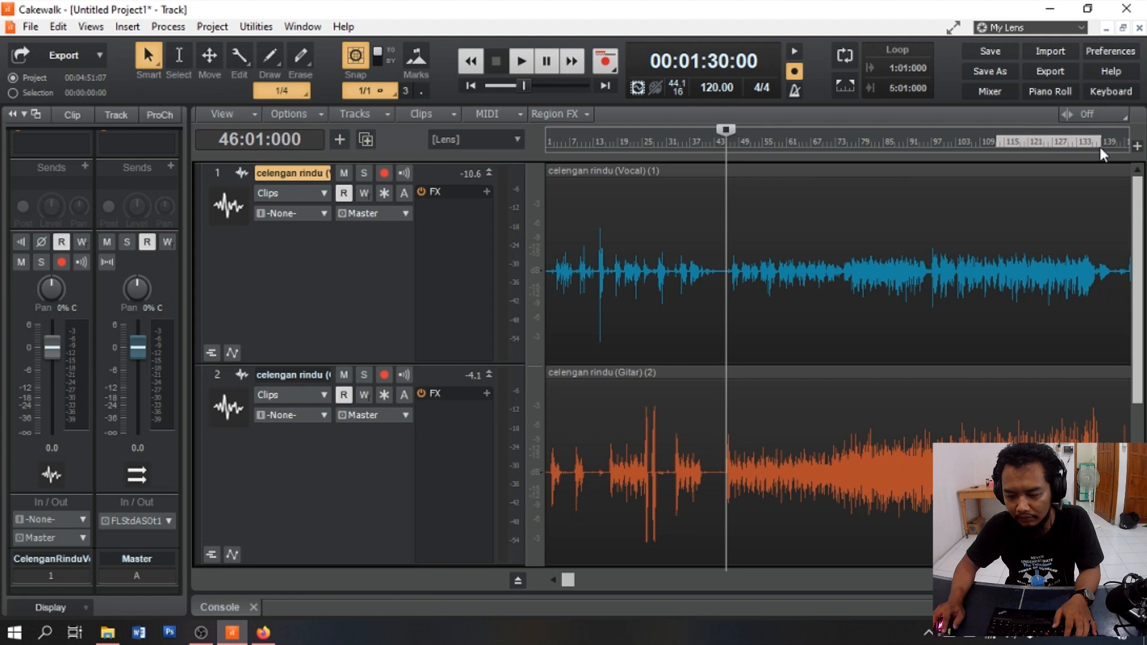
- Set a loop region from measure 113 to 139 and play part of that section
left_click_drag(1100, 148, 1100, 149)
right_click(1062, 141)
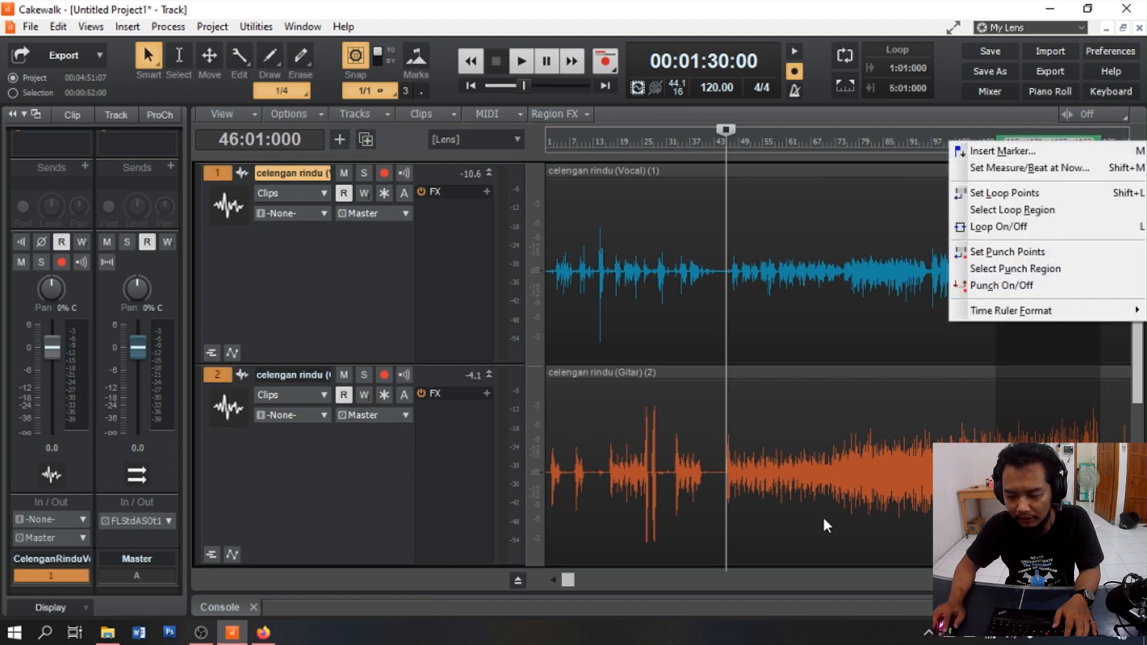
left_click(1038, 195)
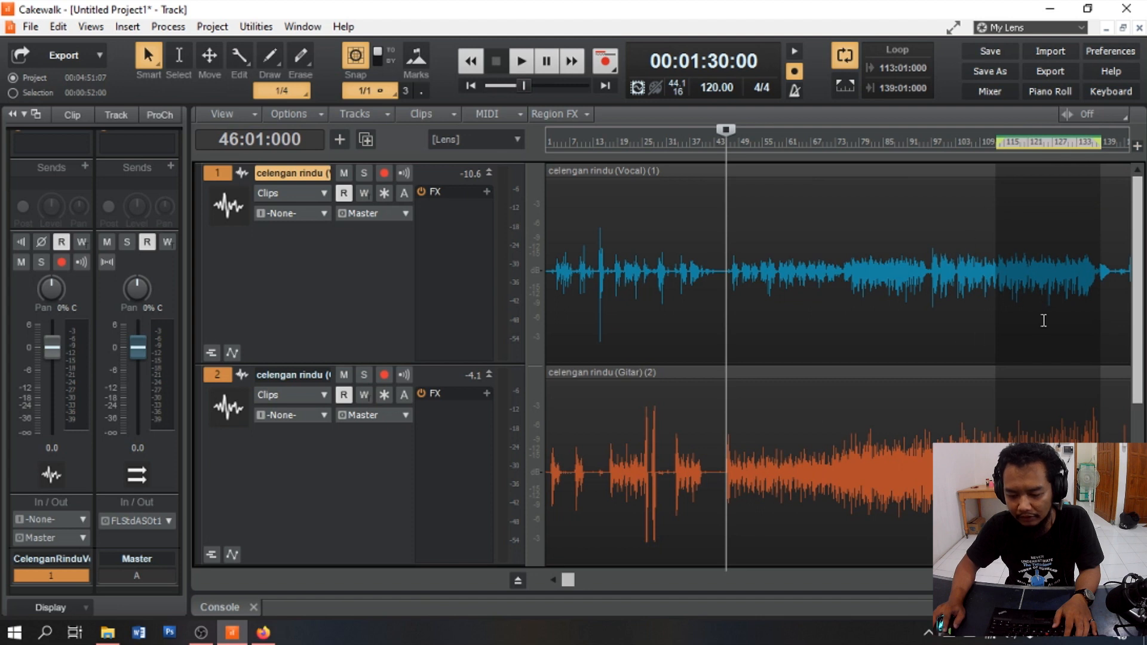
key("space")
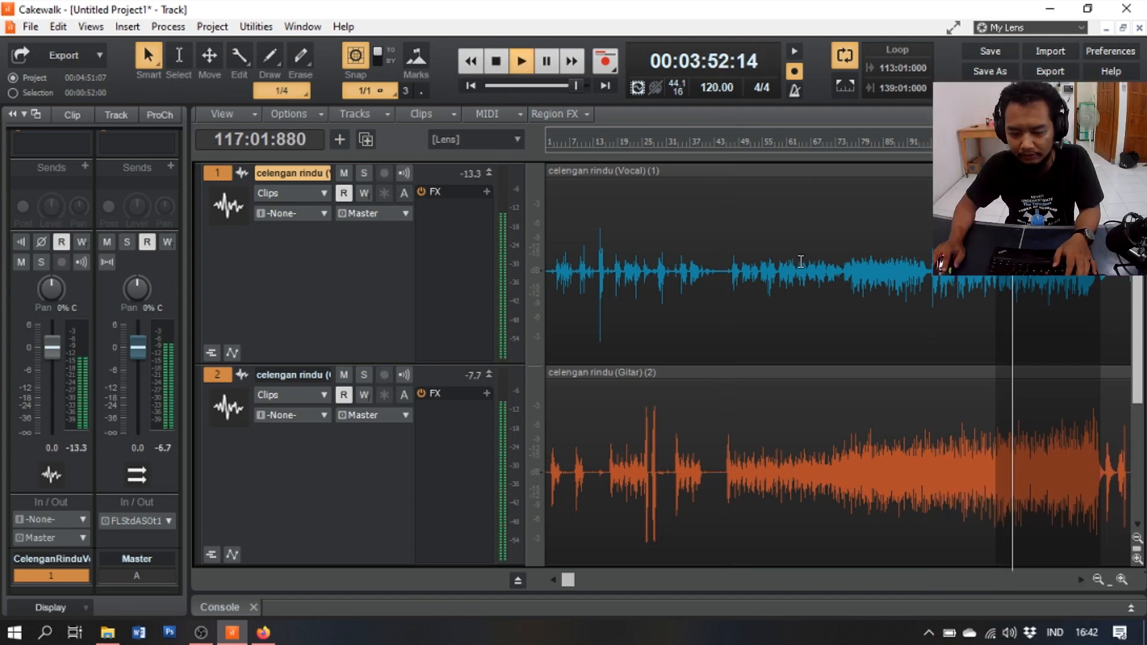
key("space")
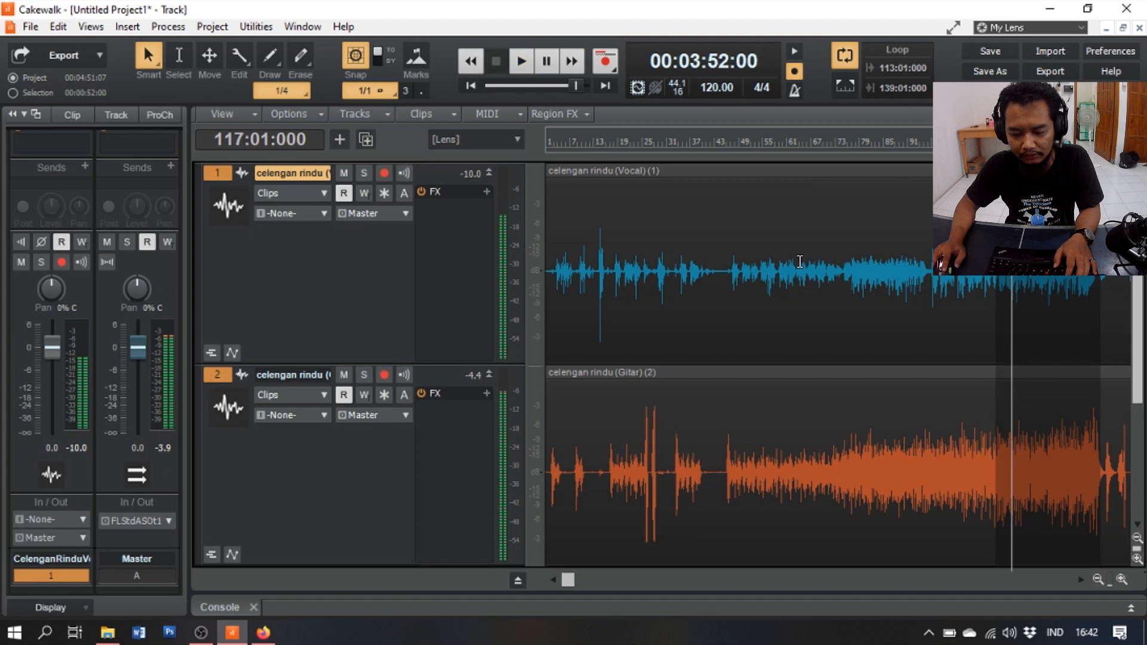
- Show the Console at full height, solo the vocal track, and listen to it alone
left_click(215, 606)
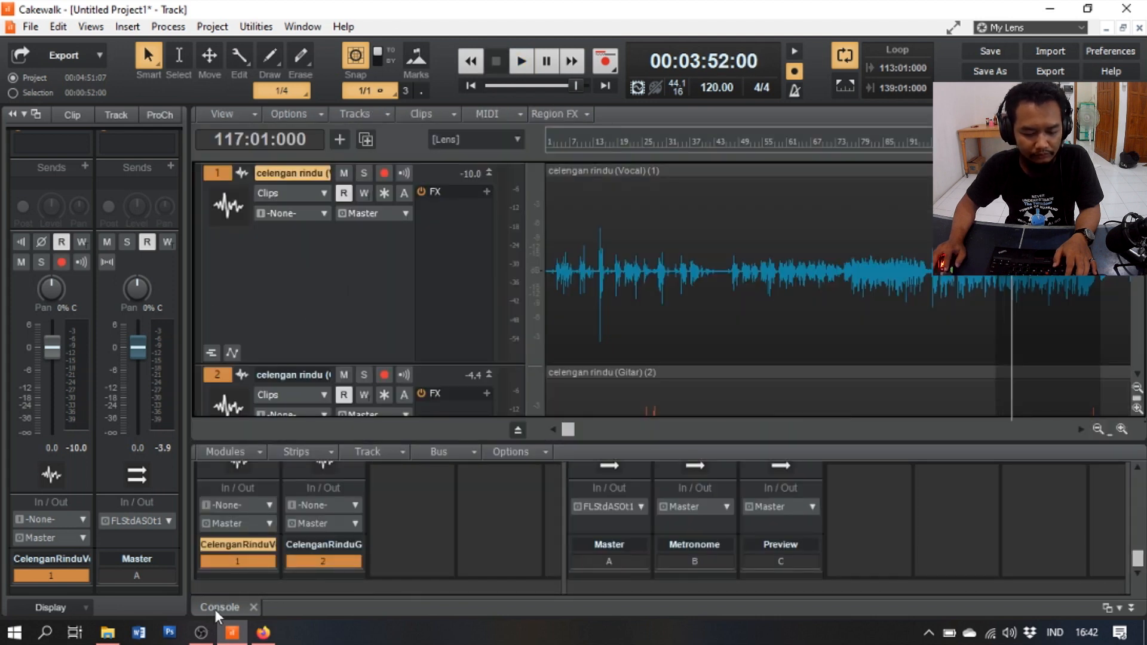
double_click(215, 607)
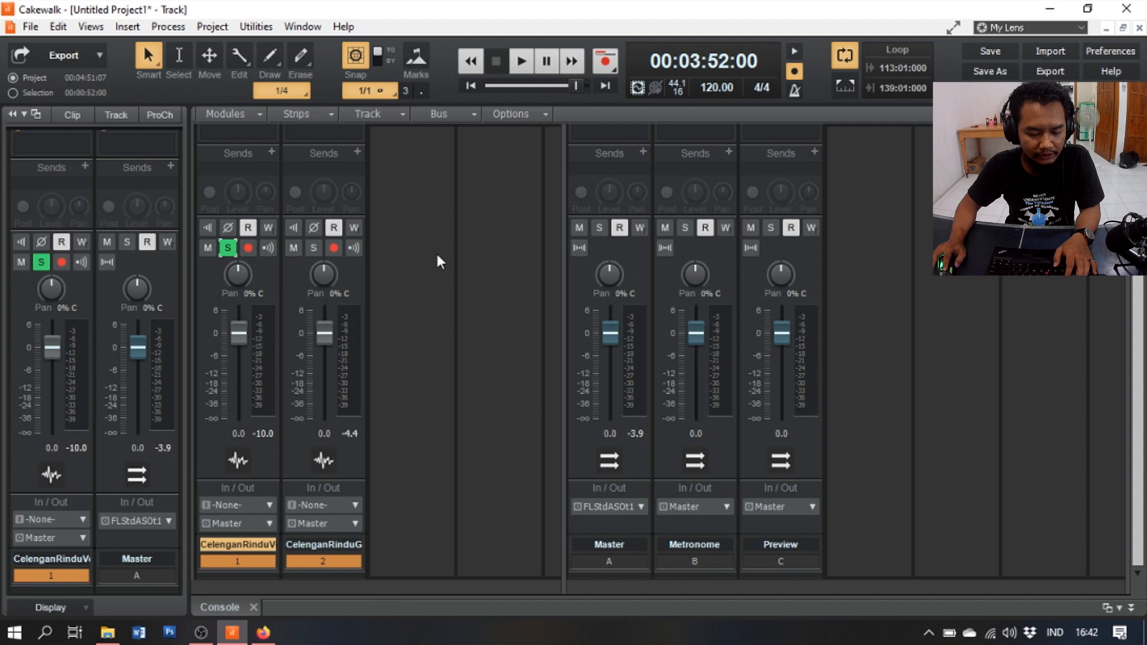
key("space")
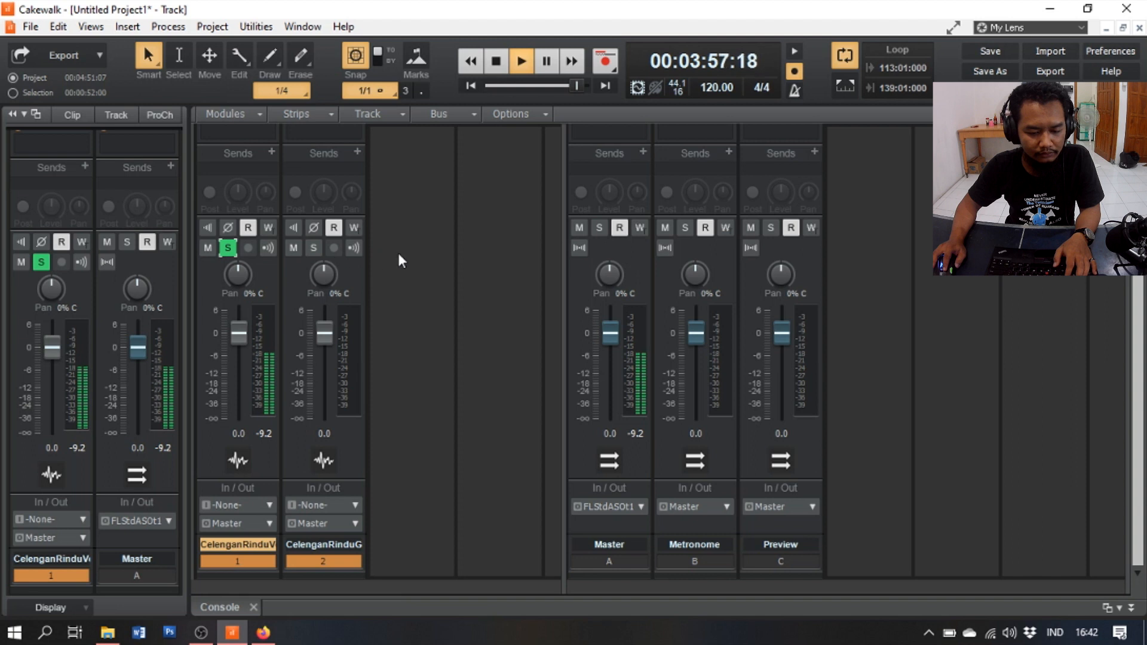
key("space")
- Expand the vocal track's ProChannel and look through its Compressor, EQ, Tube and Console Emulator modules
scroll(398, 253, "up", 3)
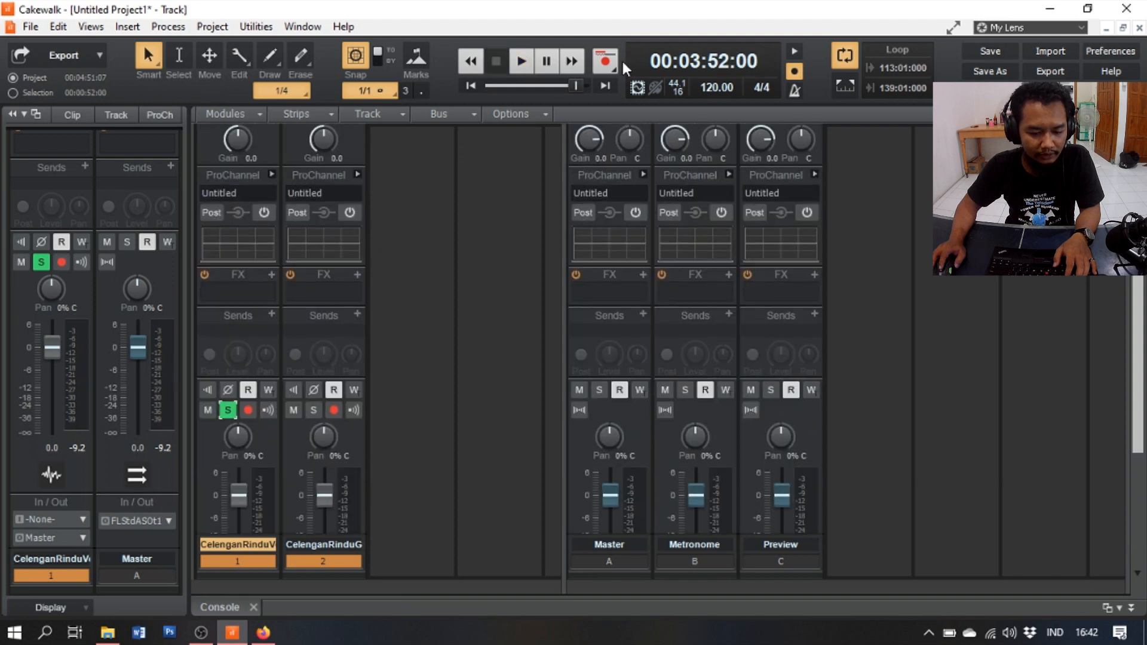
left_click(272, 174)
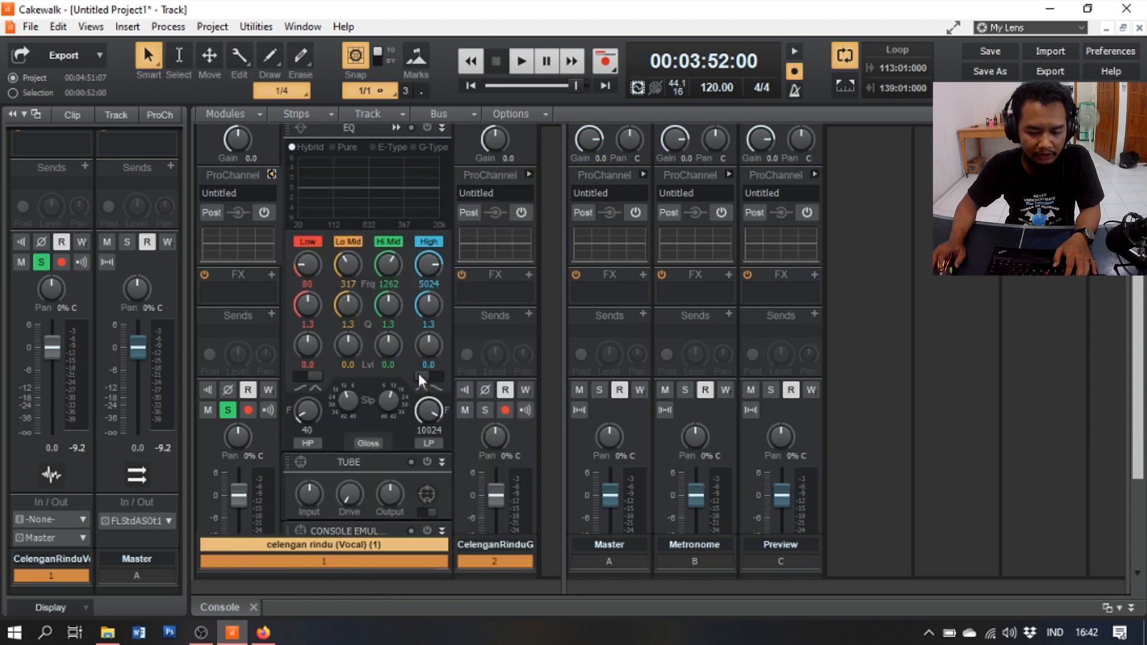
scroll(444, 173, "up", 5)
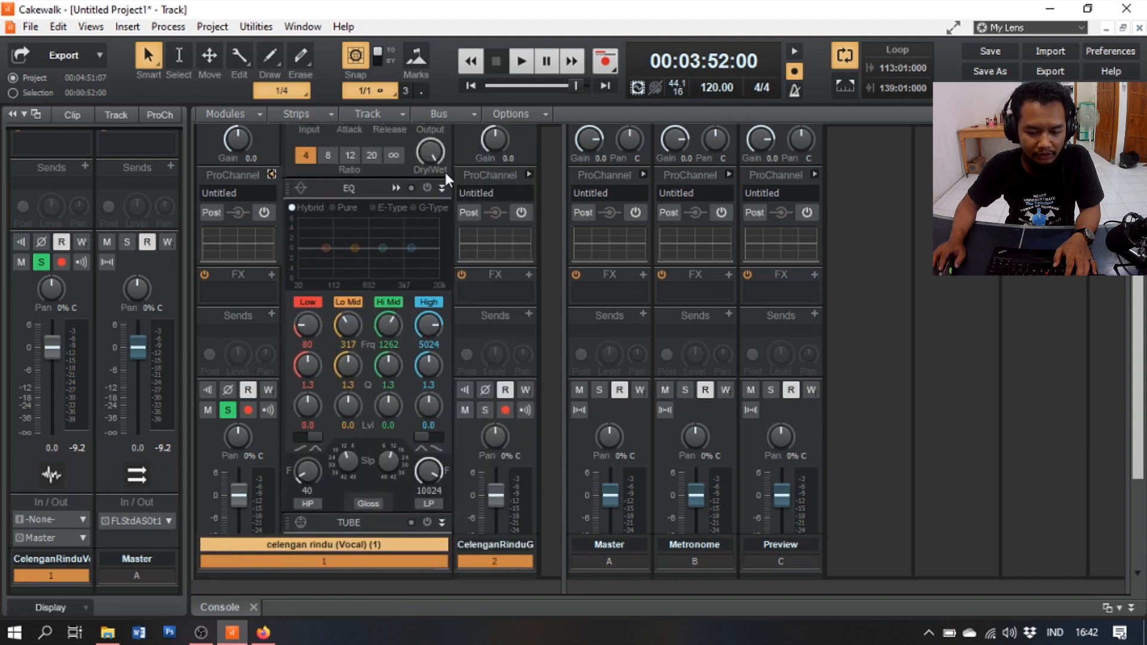
scroll(446, 175, "down", 2)
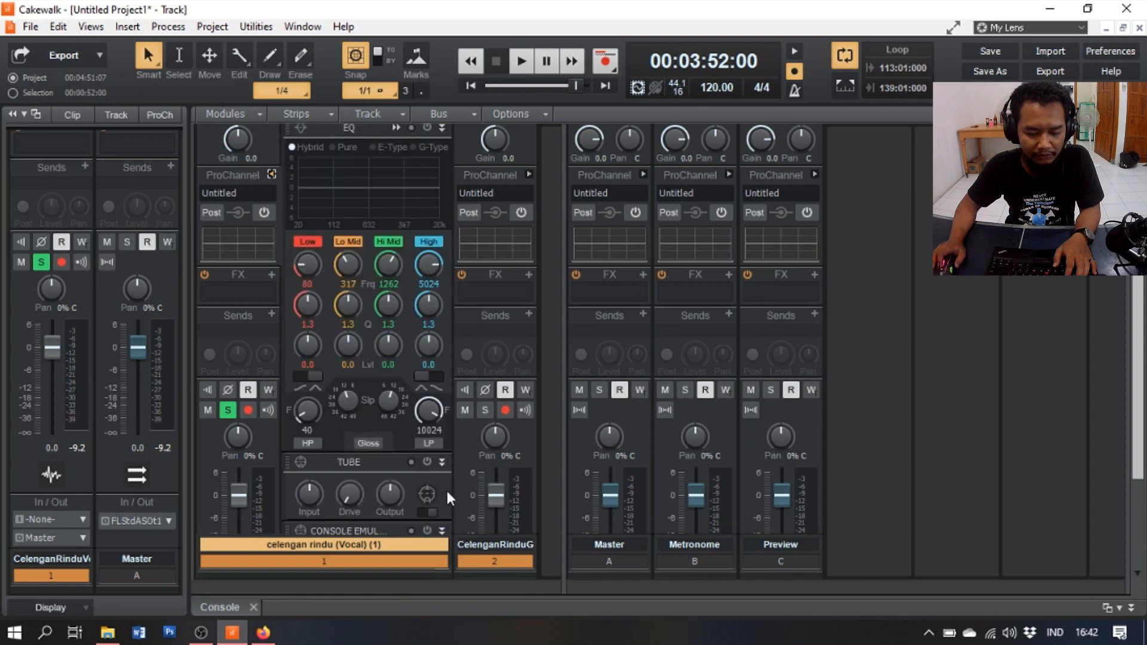
scroll(446, 488, "up", 3)
scroll(445, 489, "down", 3)
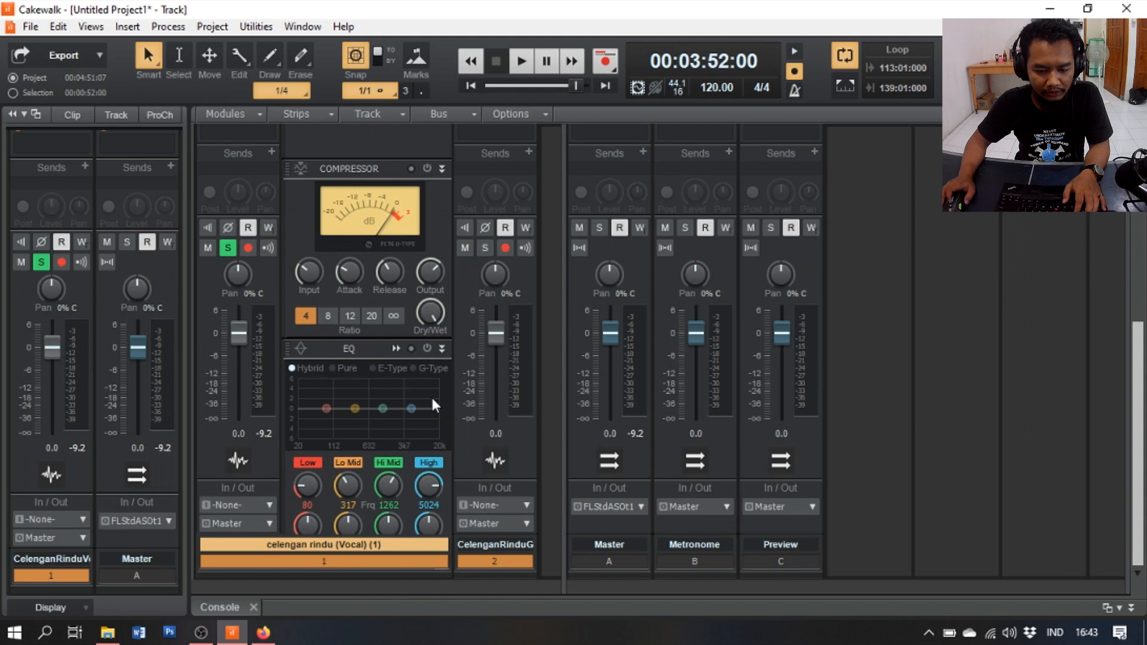
scroll(432, 399, "up", 2)
scroll(433, 399, "down", 5)
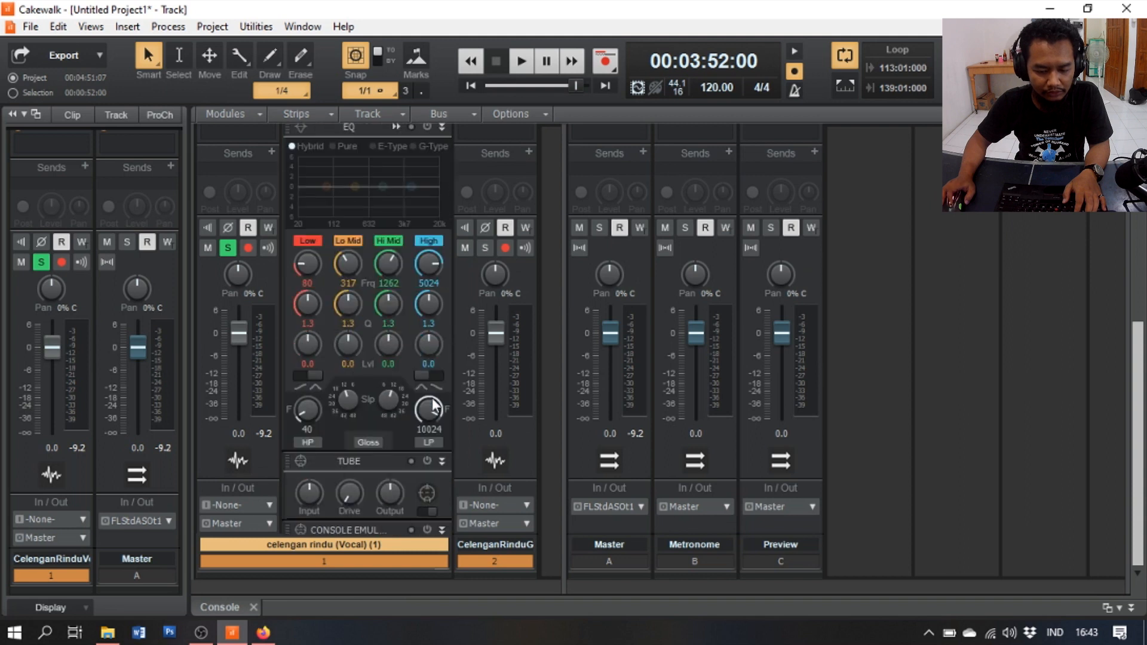
scroll(434, 406, "down", 4)
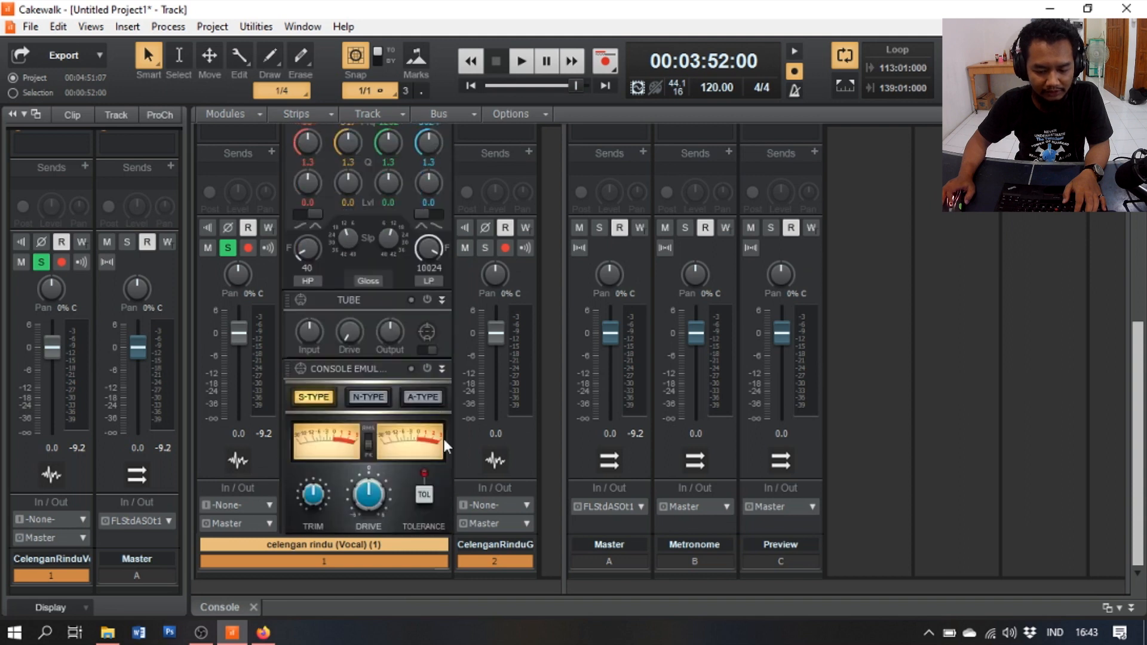
scroll(443, 439, "up", 5)
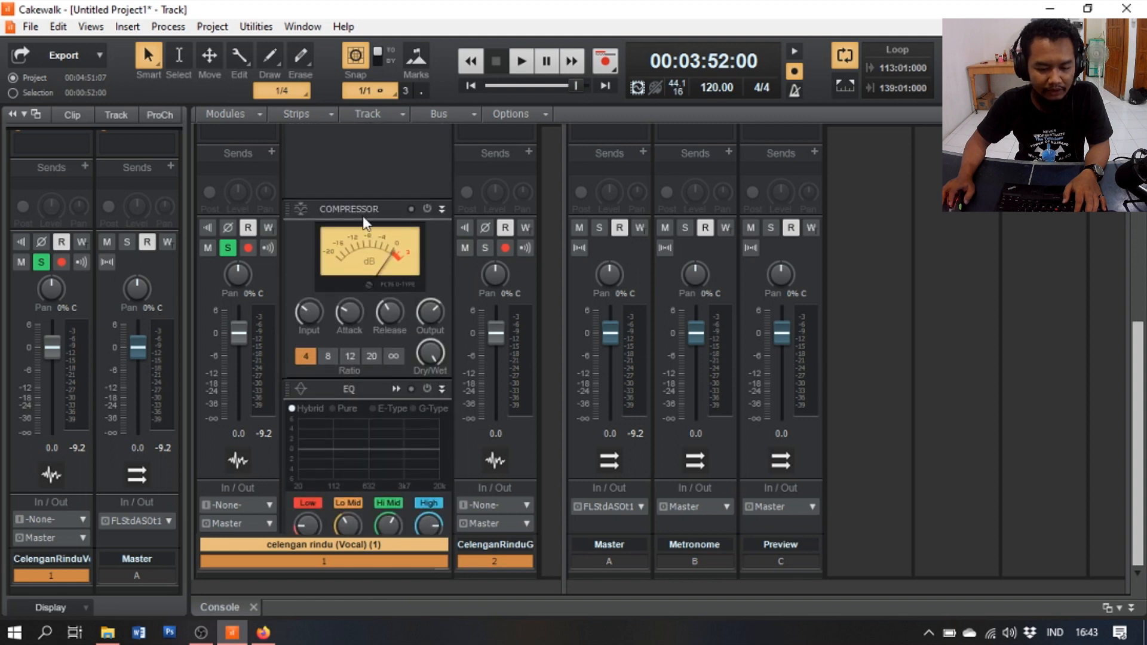
scroll(443, 356, "down", 1)
scroll(443, 356, "up", 1)
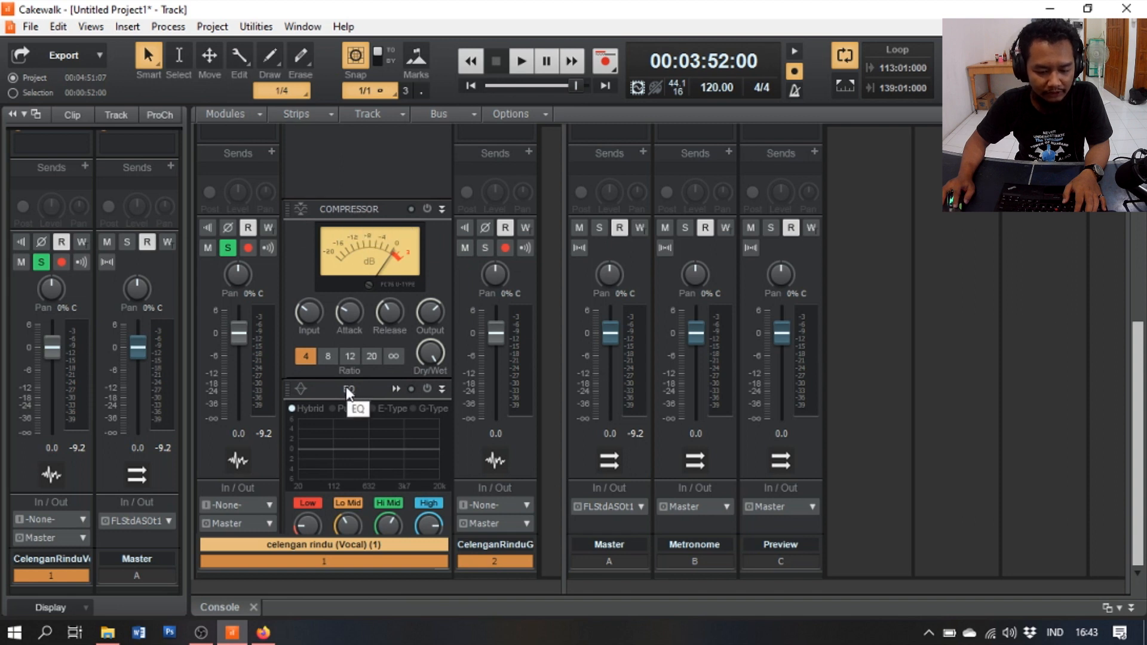
- Move the EQ module above the Compressor in the vocal track's ProChannel
left_click_drag(346, 388, 342, 251)
scroll(382, 293, "down", 2)
scroll(375, 392, "down", 3)
scroll(358, 400, "up", 3)
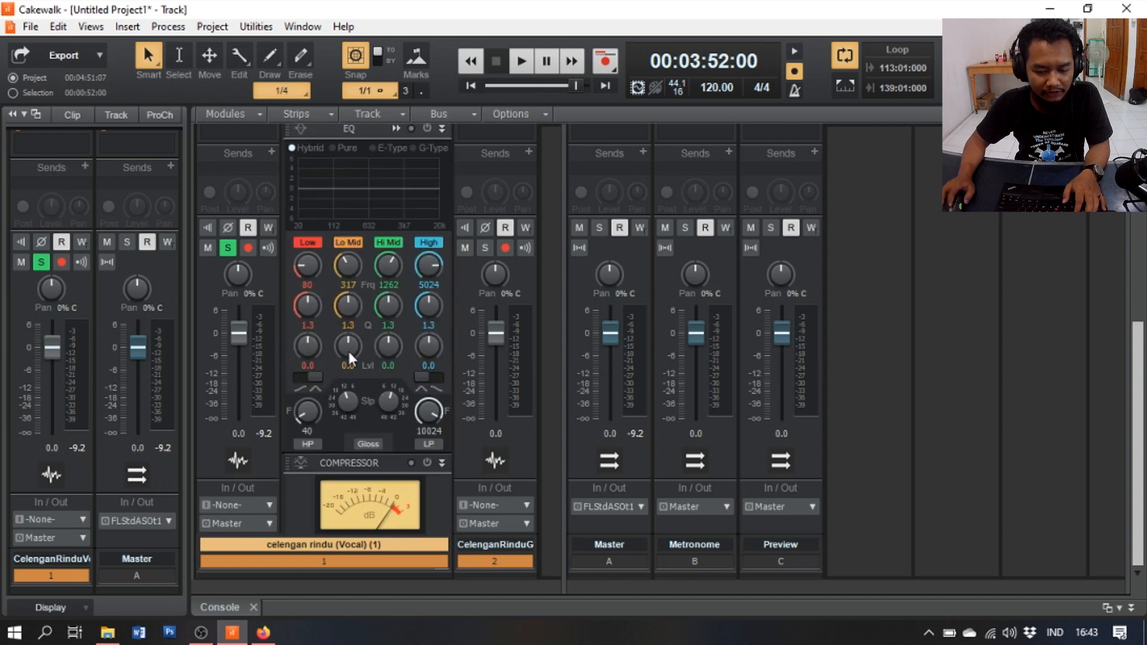
- Open the vocal's enlarged QuadCurve Equalizer and play the soloed track to observe its frequency spectrum
scroll(350, 355, "up", 2)
left_click(395, 209)
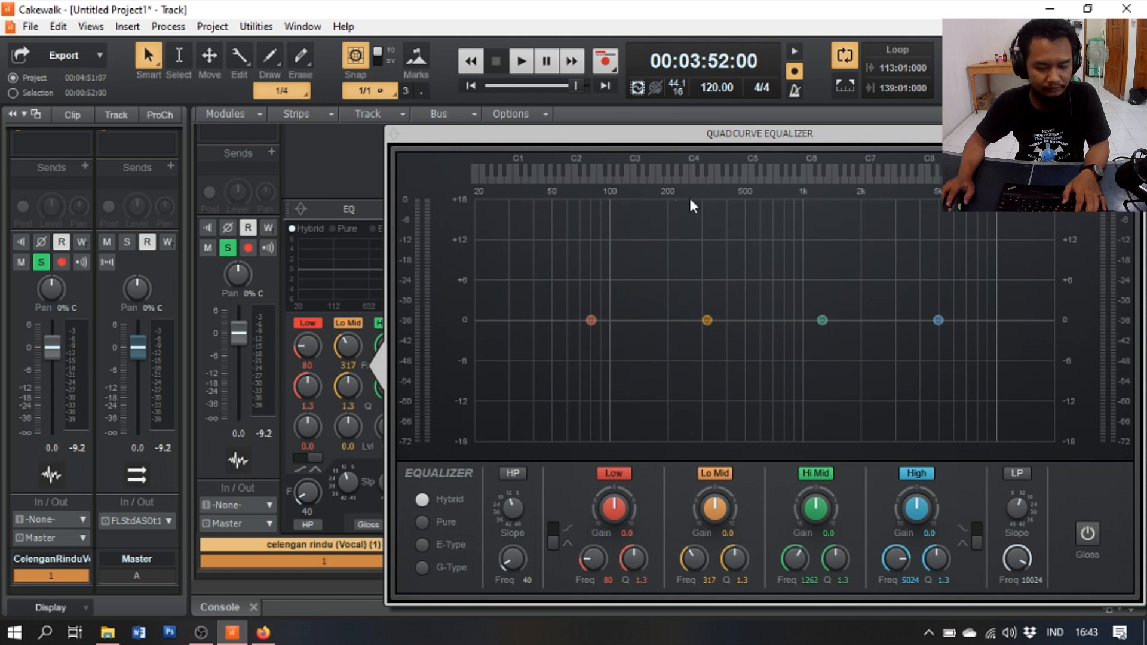
key("space")
key("space")
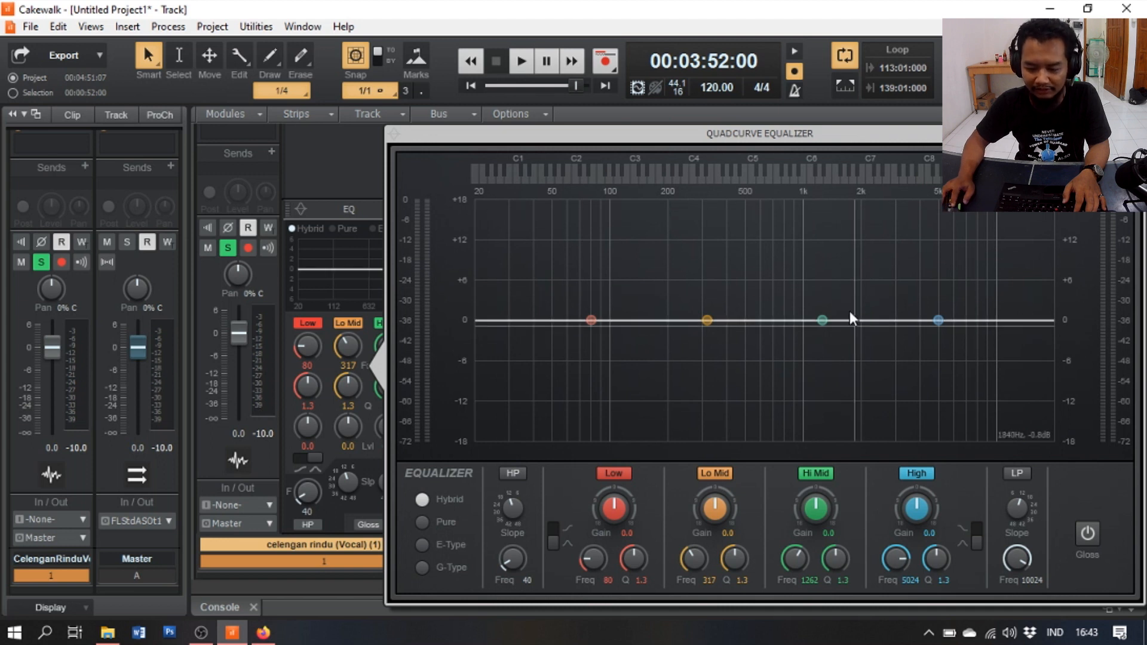
key("space")
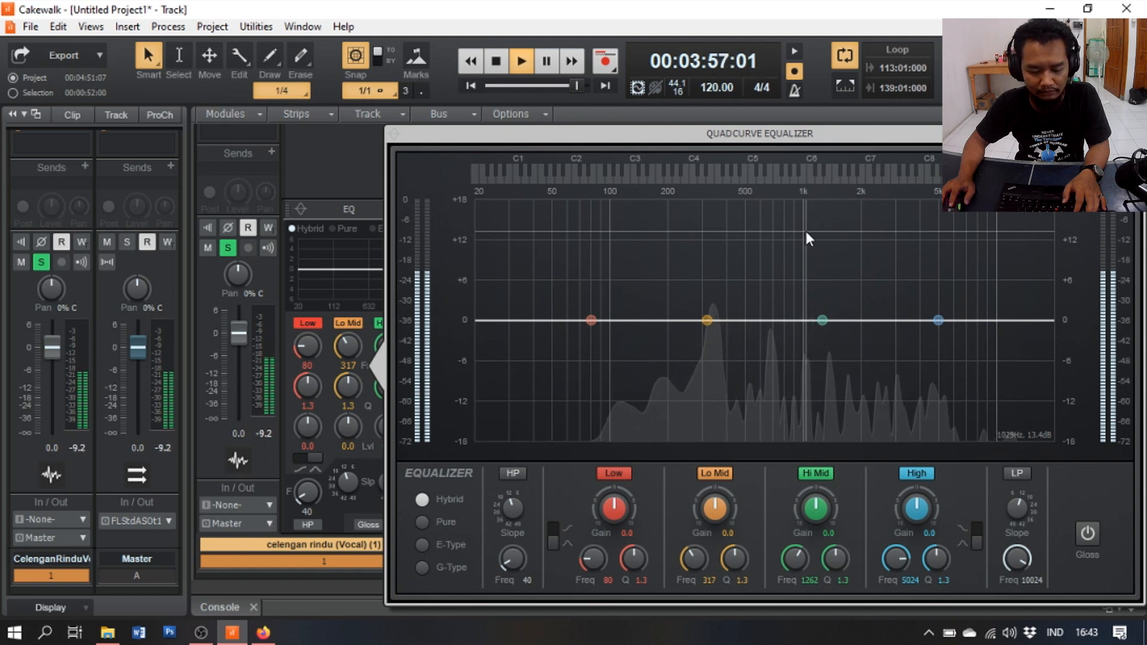
key("space")
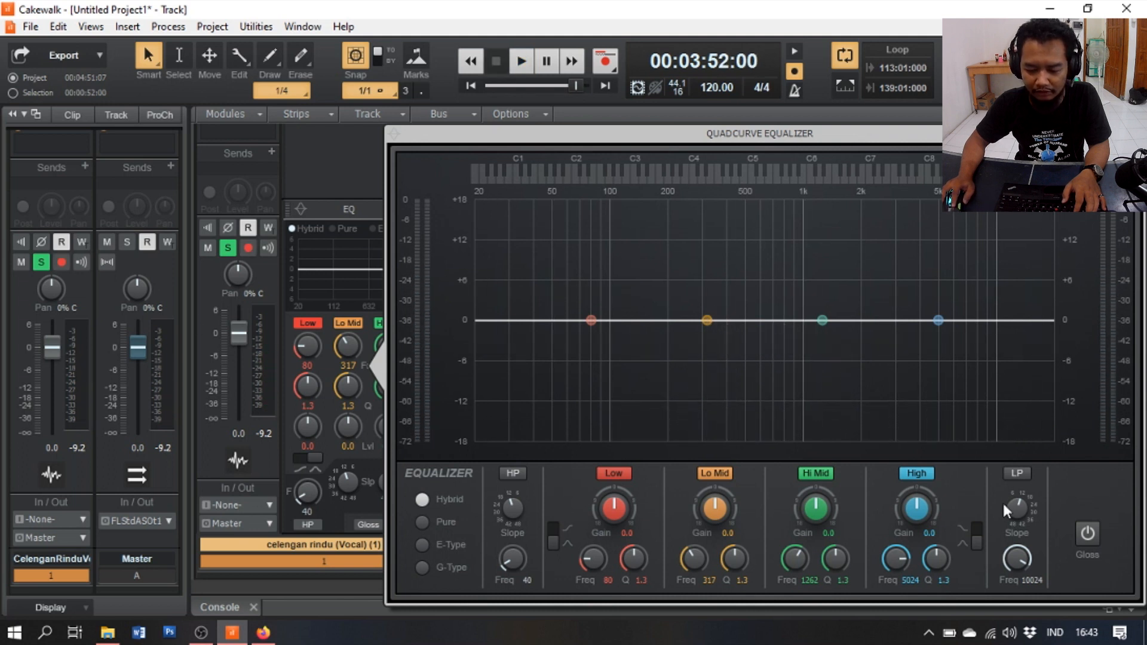
- Enable the vocal EQ's low-pass filter, lower its cutoff frequency to 104 Hz, and play the vocal to hear the effect
left_click(1015, 471)
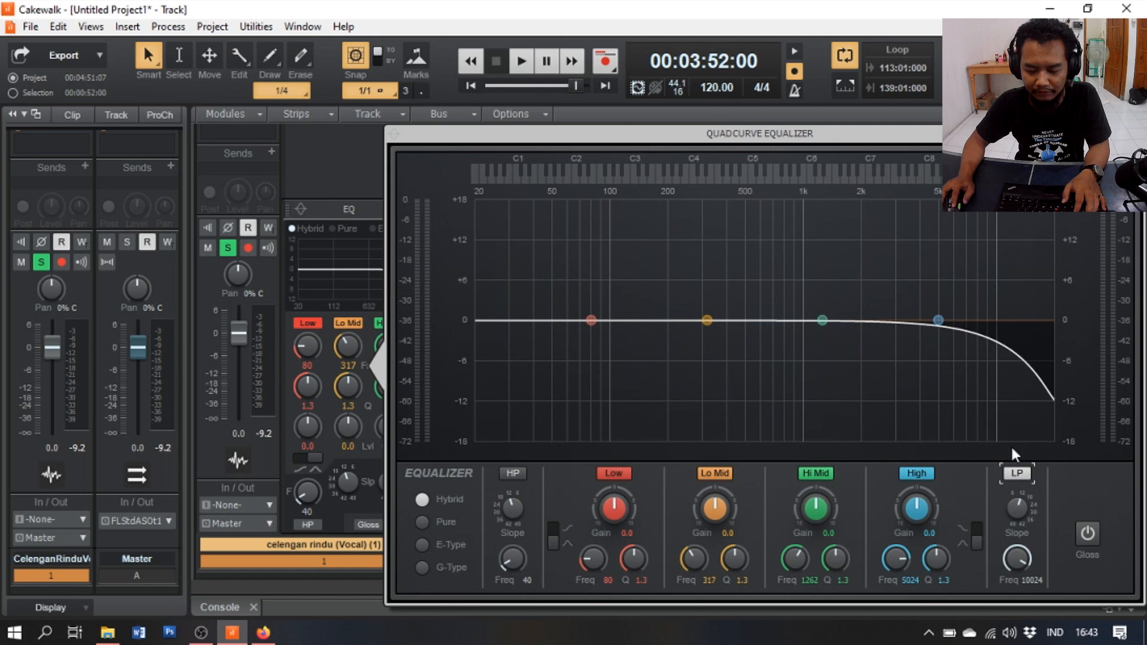
left_click_drag(1020, 561, 1020, 621)
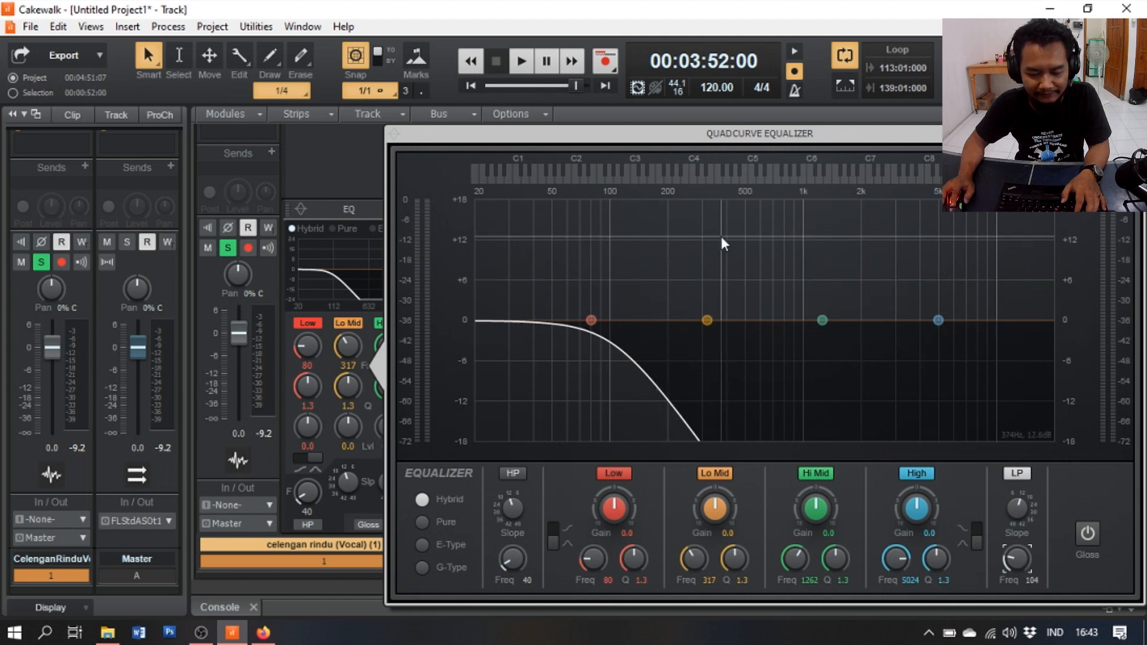
key("space")
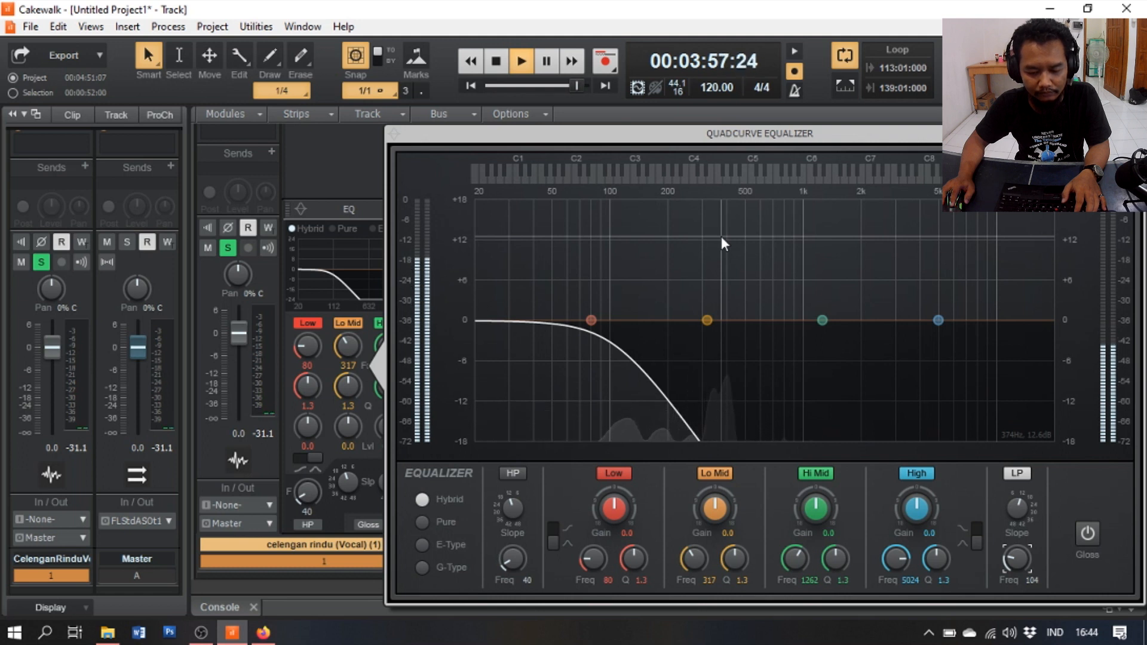
- Stop playback, raise the vocal EQ's low-pass cutoff to 3703 Hz, and switch the low-pass filter off
key("space")
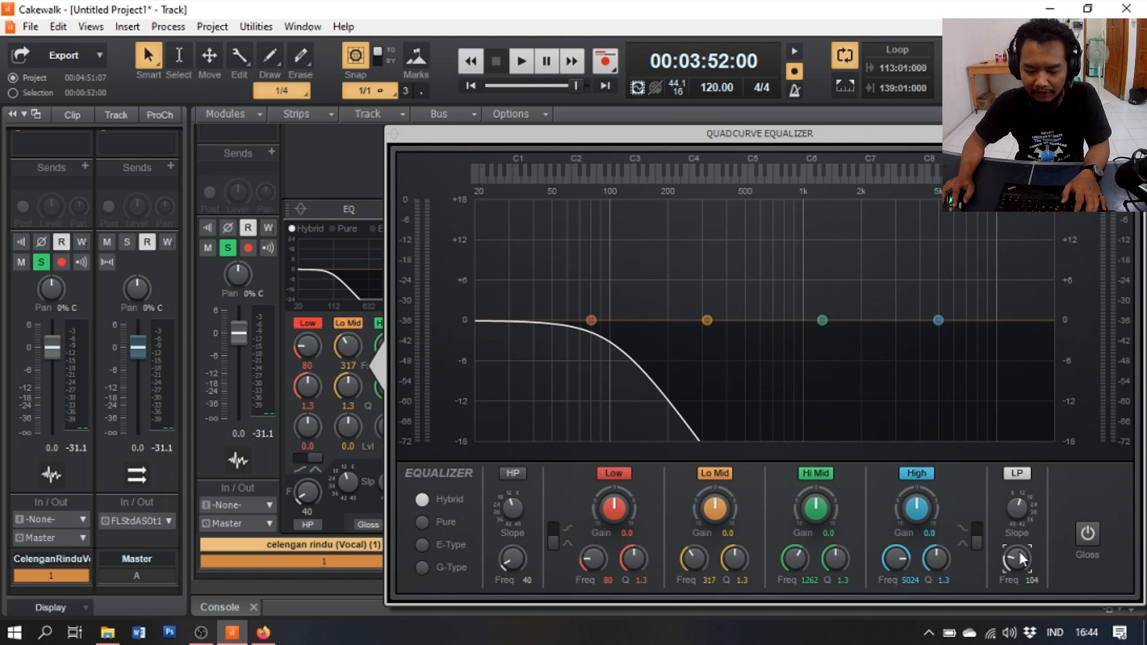
left_click_drag(1023, 562, 1009, 478)
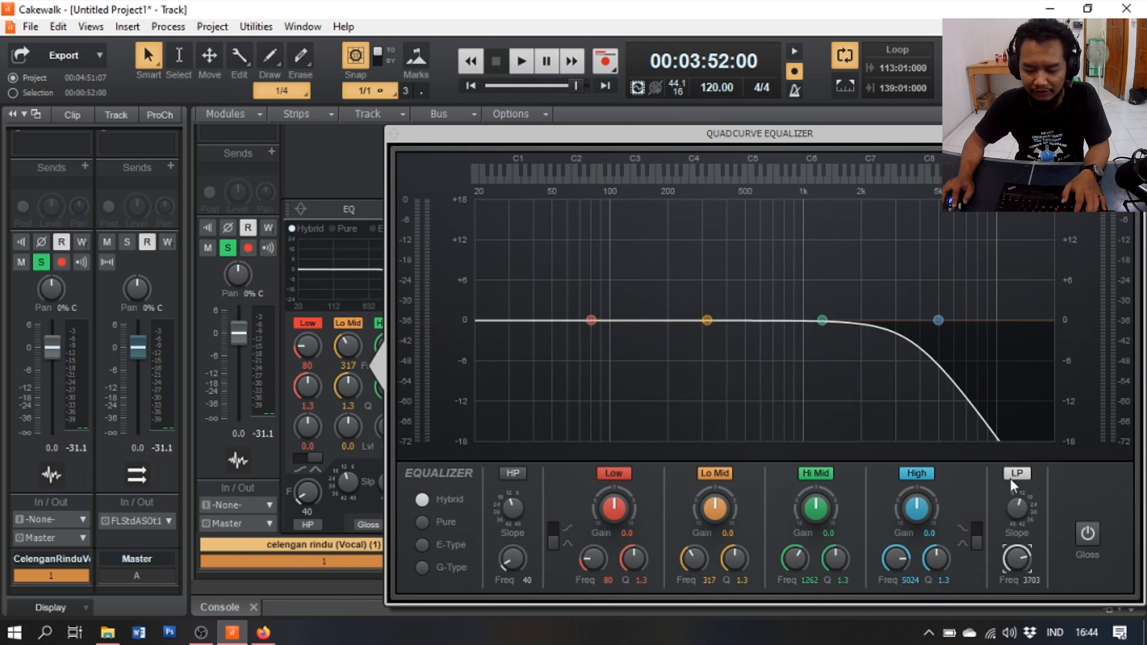
left_click(1010, 471)
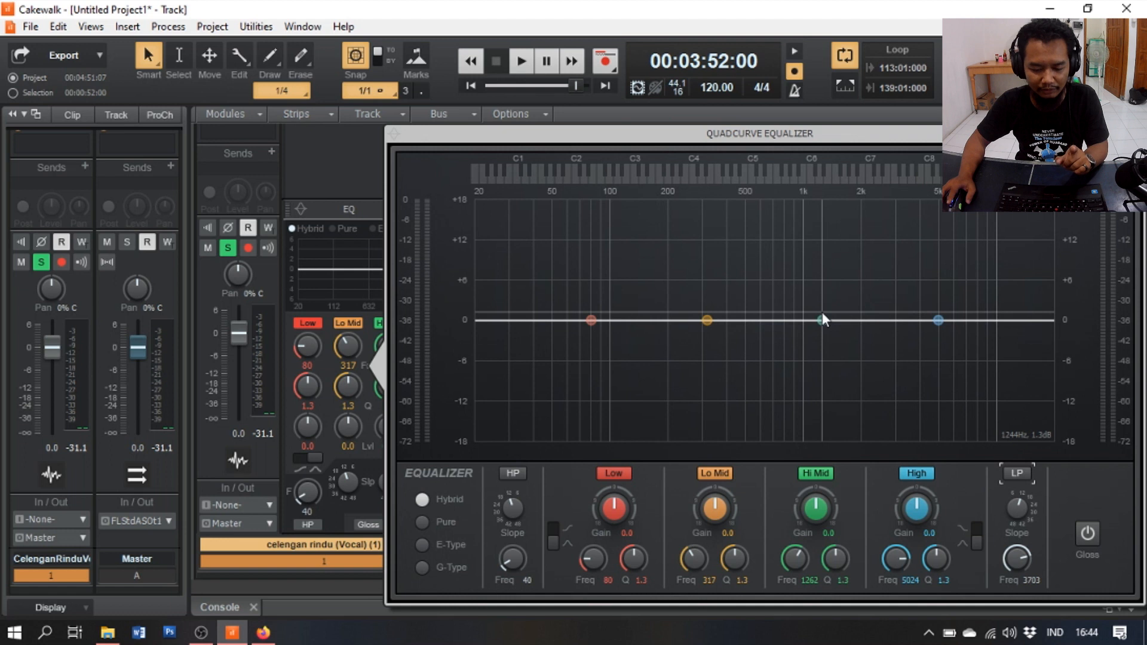
- Enable the vocal EQ's high-pass filter and set its cutoff to 125 Hz while listening to the soloed vocal
left_click(525, 470)
left_click_drag(507, 561, 512, 494)
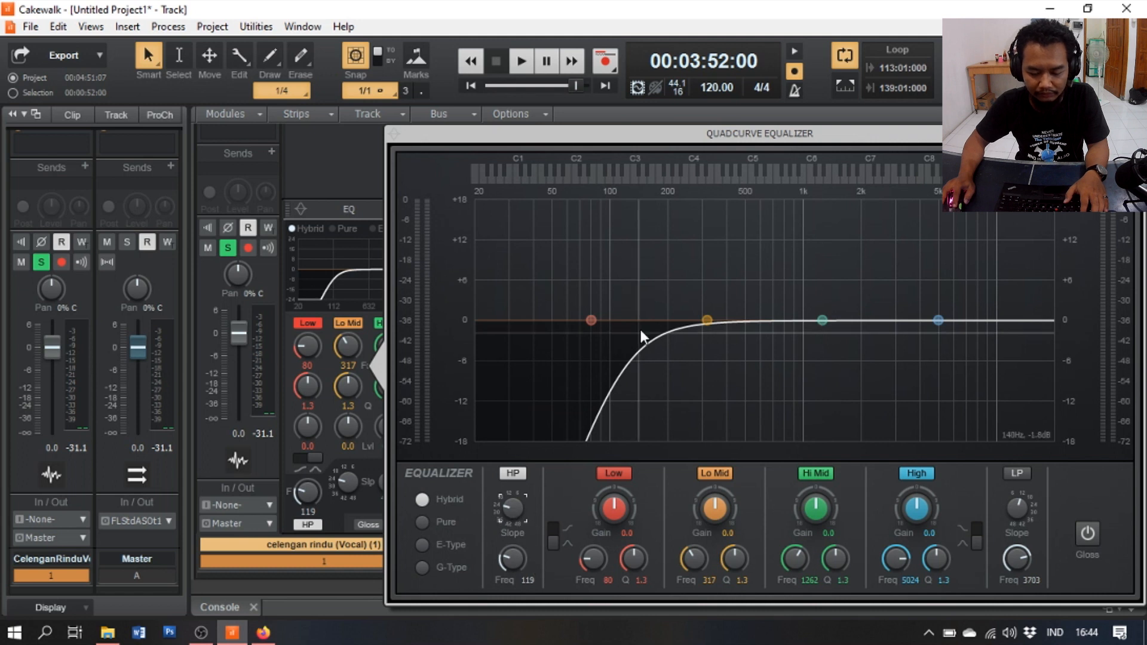
key("space")
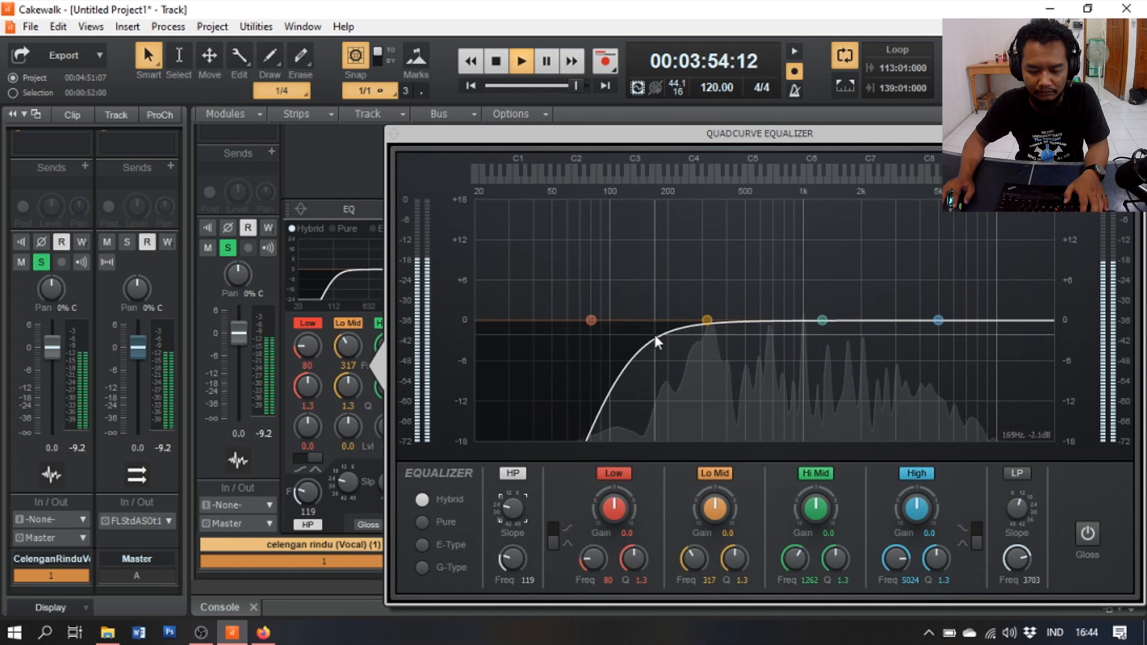
left_click_drag(511, 558, 510, 554)
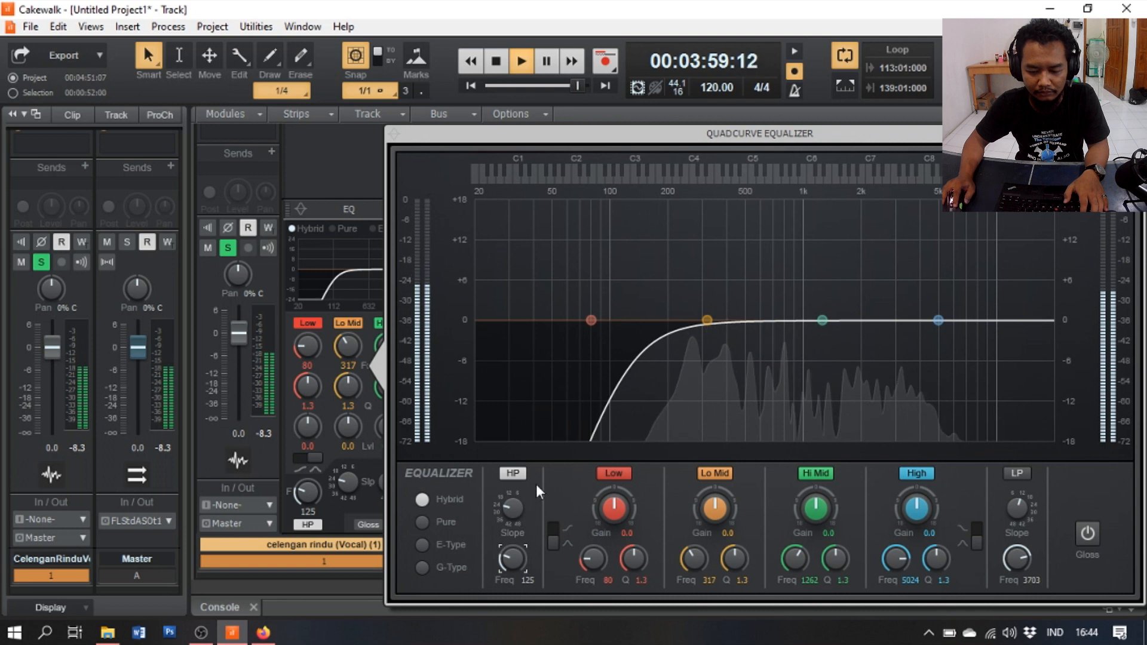
key("space")
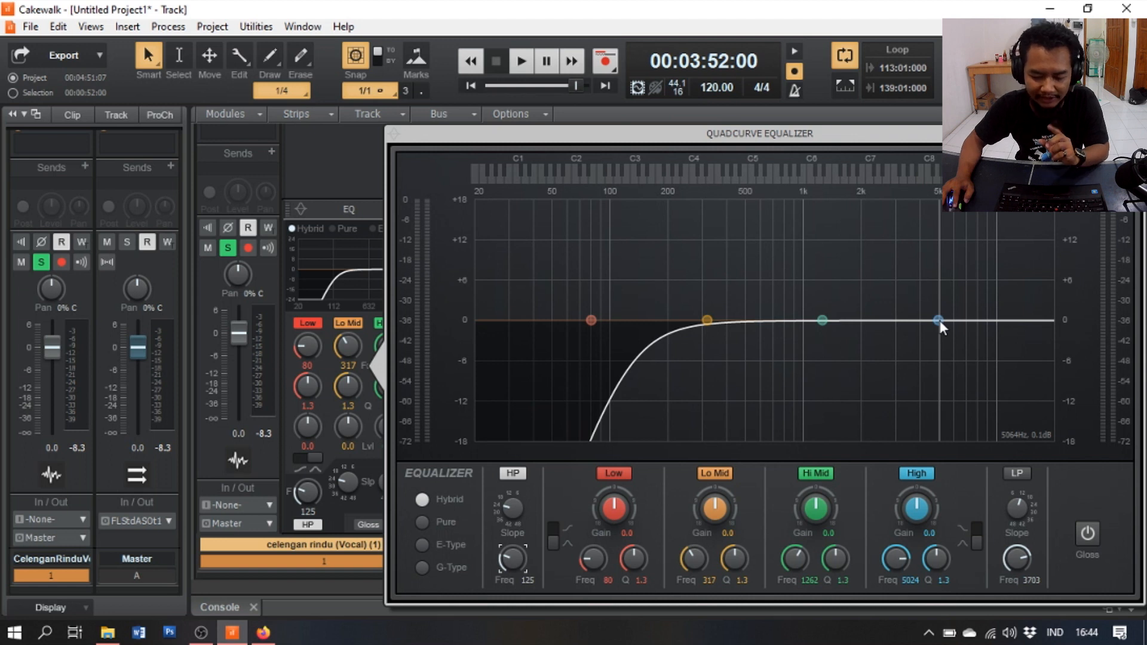
- Make the High band a shelf with a 4.7 dB boost at 13941 Hz and play the vocal to hear it
left_click_drag(939, 320, 1039, 296)
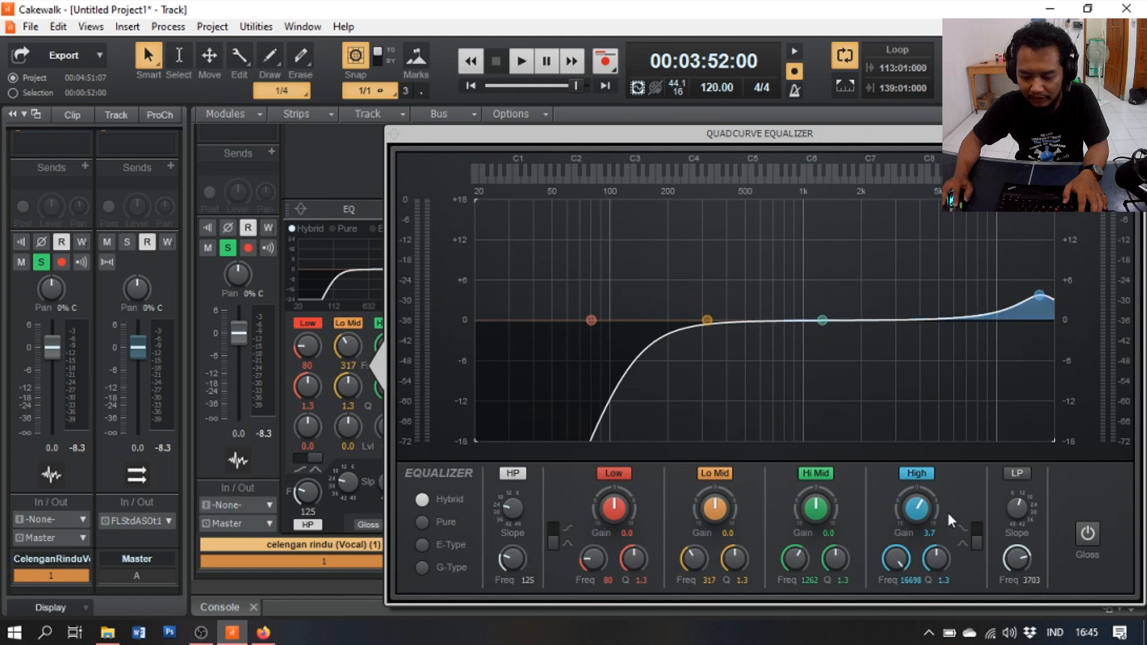
left_click(975, 526)
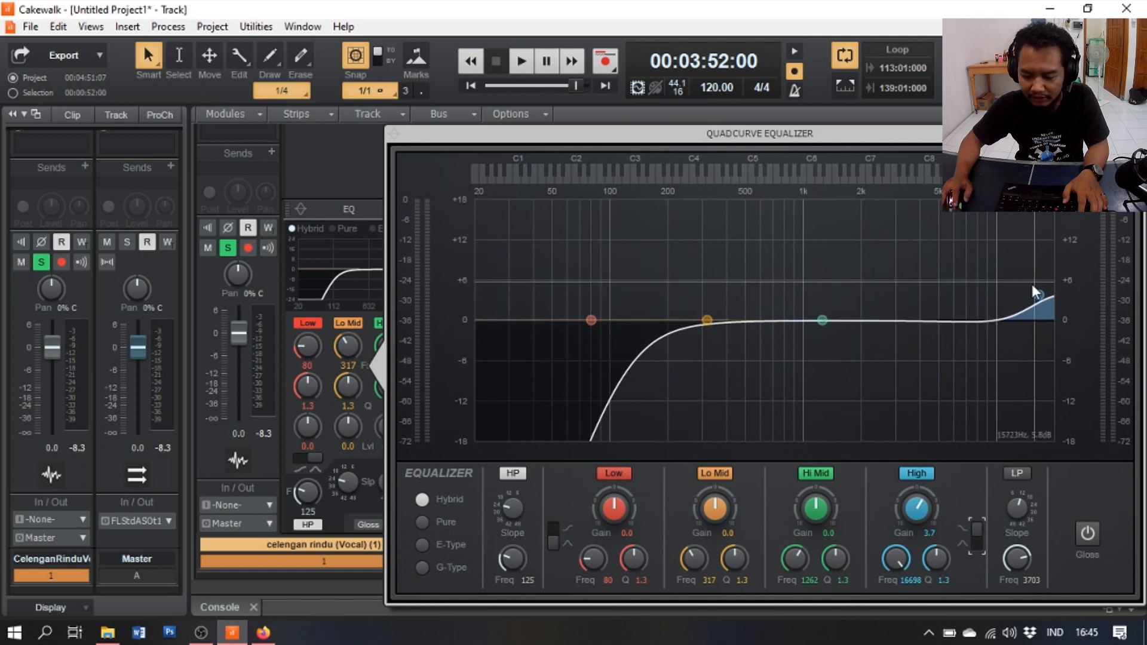
left_click_drag(1040, 296, 1023, 288)
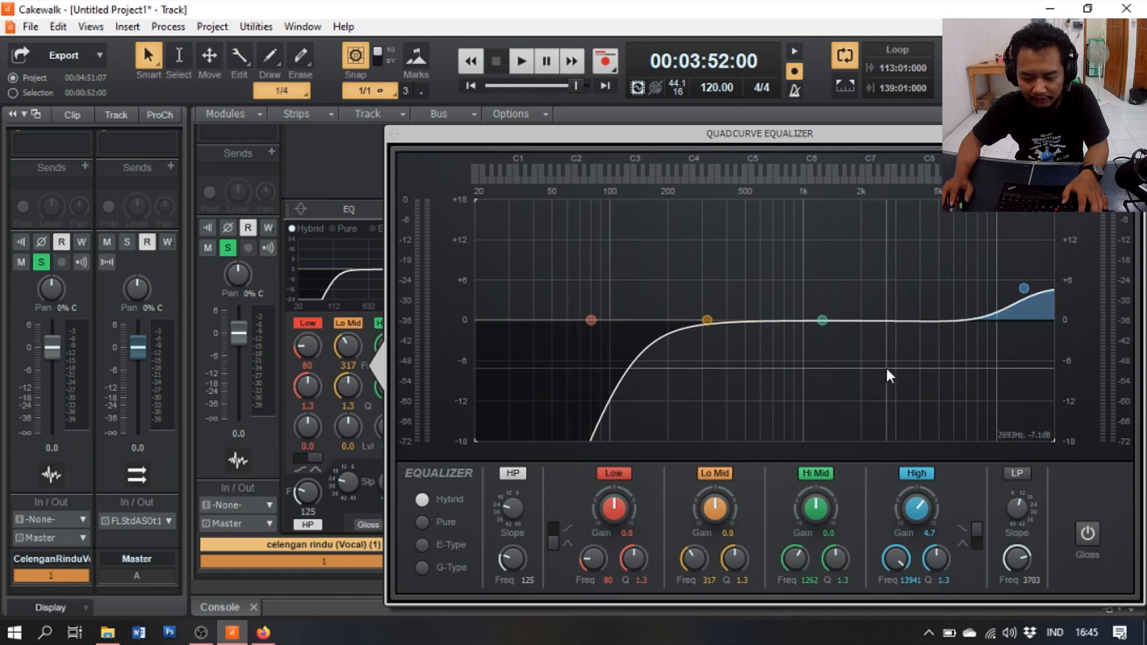
key("space")
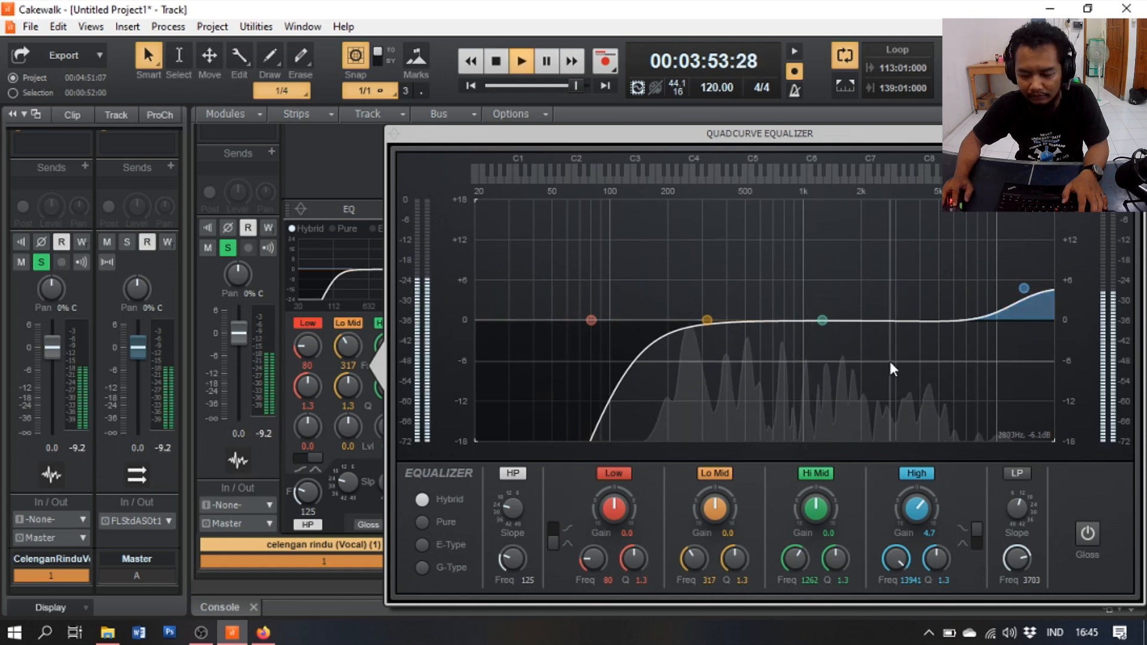
key("space")
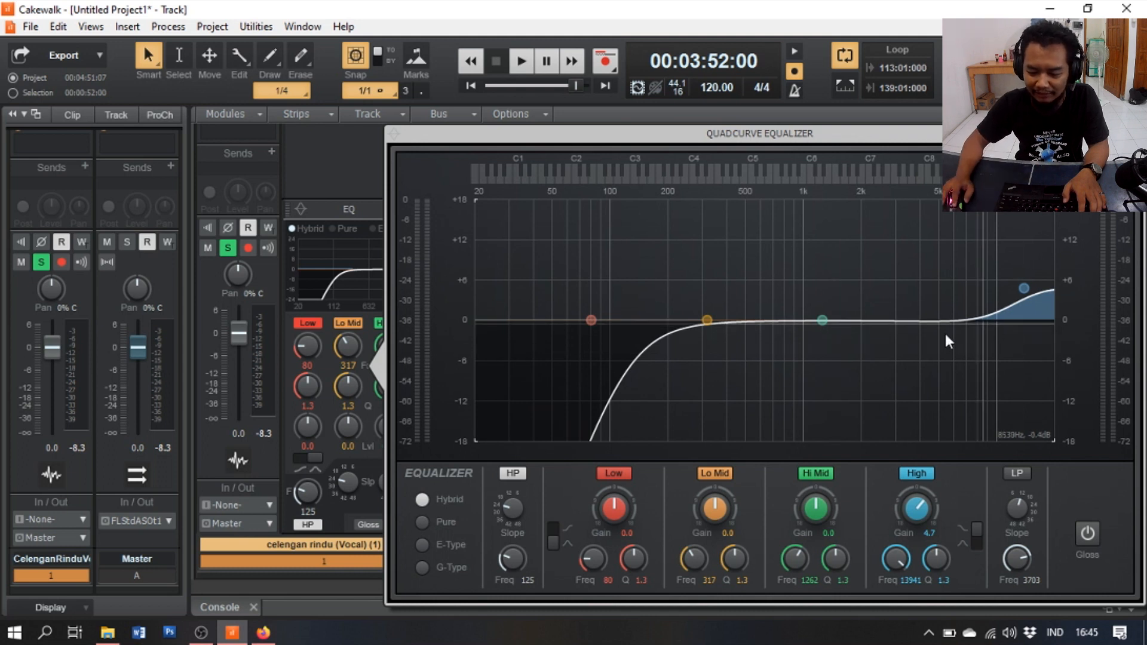
- Listen to the vocal's upper frequencies and cut the Hi Mid band by 13.7 dB at 8879 Hz with a Q of 8.4
key("space")
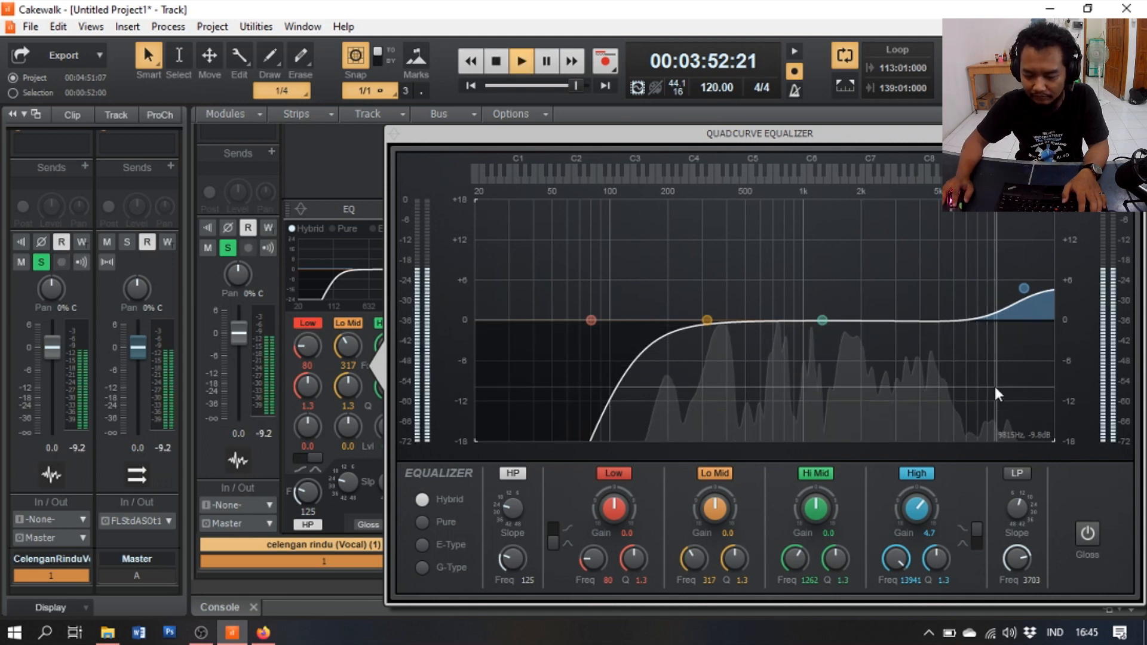
key("space")
key("space")
key("space")
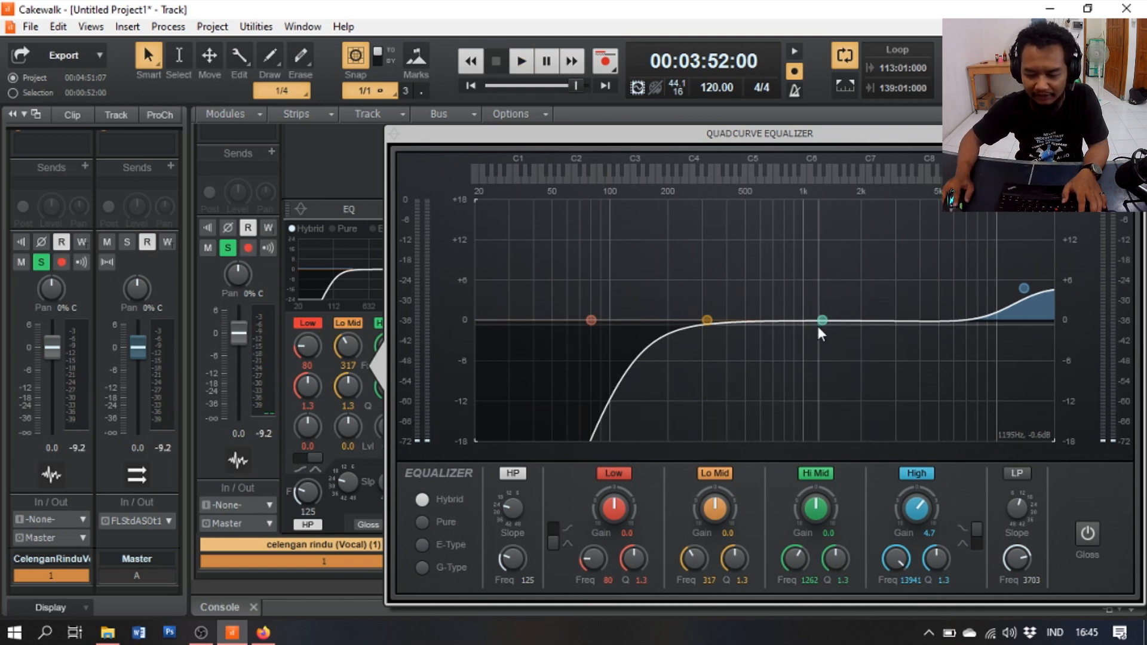
left_click_drag(822, 319, 986, 412)
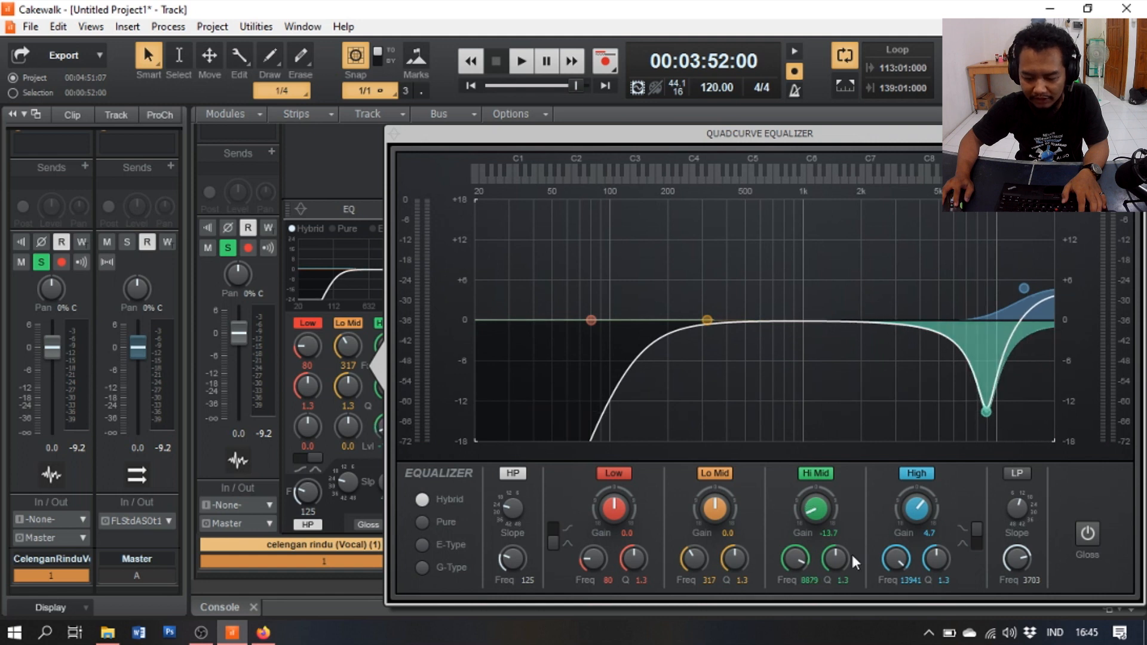
left_click_drag(837, 563, 837, 527)
key("space")
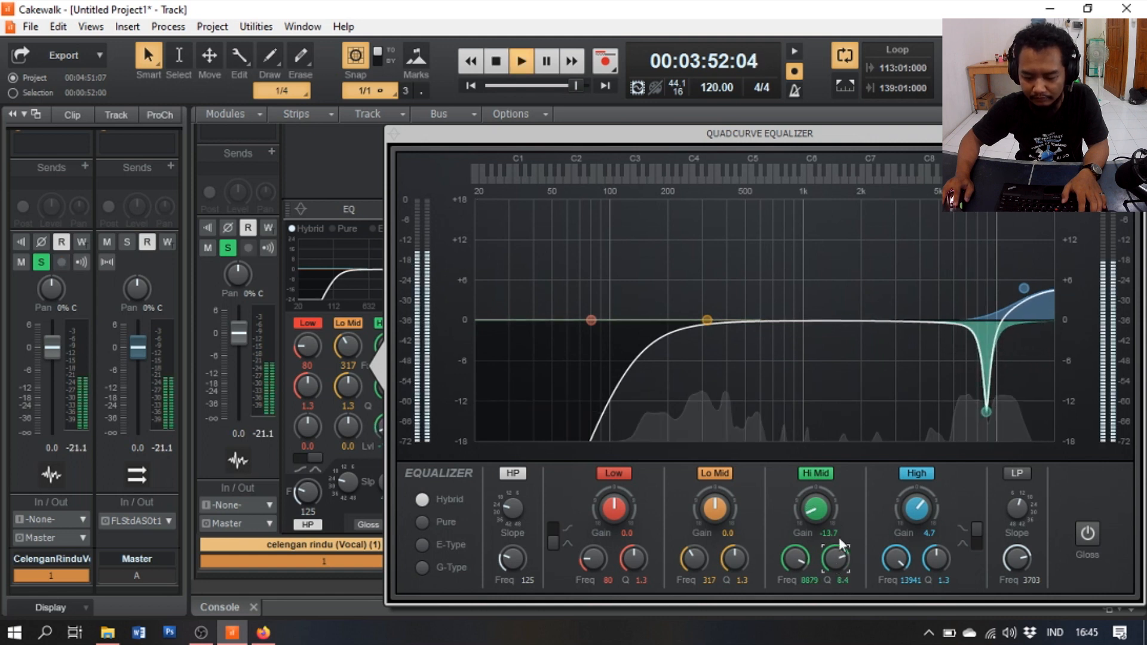
- Move the Hi Mid cut to 9429 Hz and widen it to a Q of 5.8 while auditioning the vocal
left_click_drag(986, 412, 991, 411)
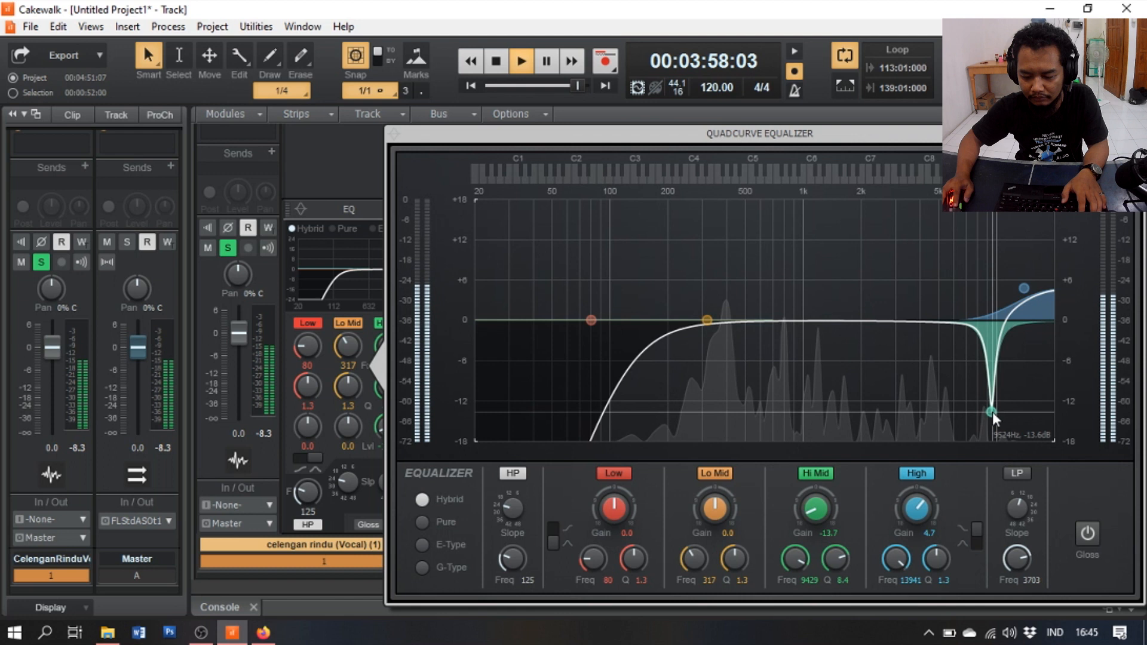
key("space")
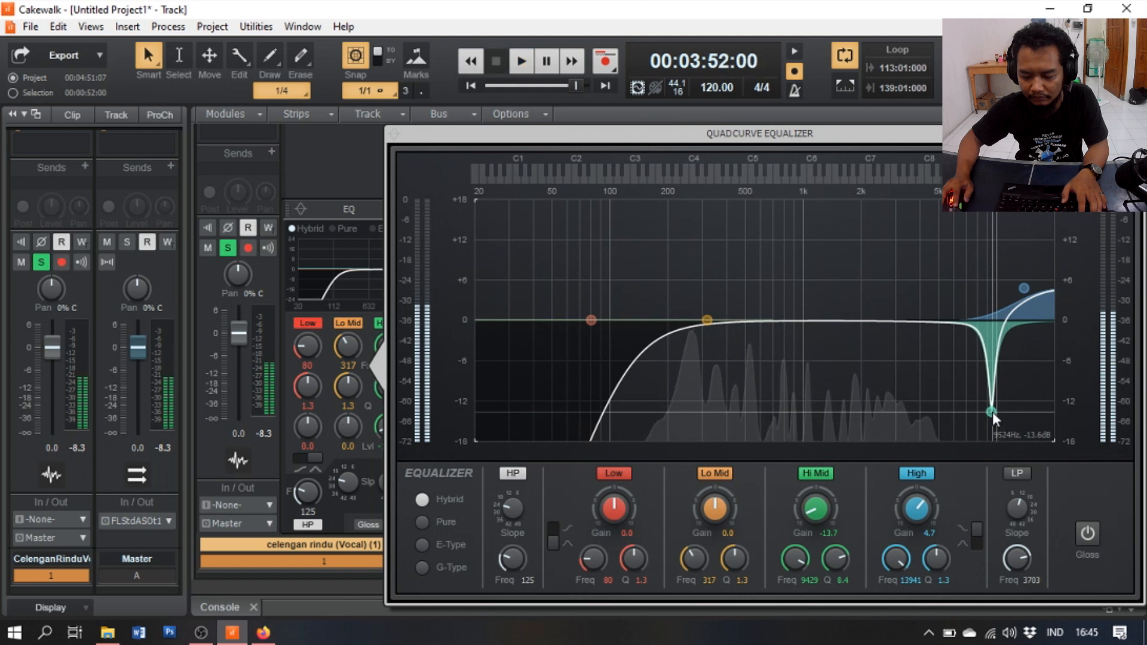
key("space")
key("space")
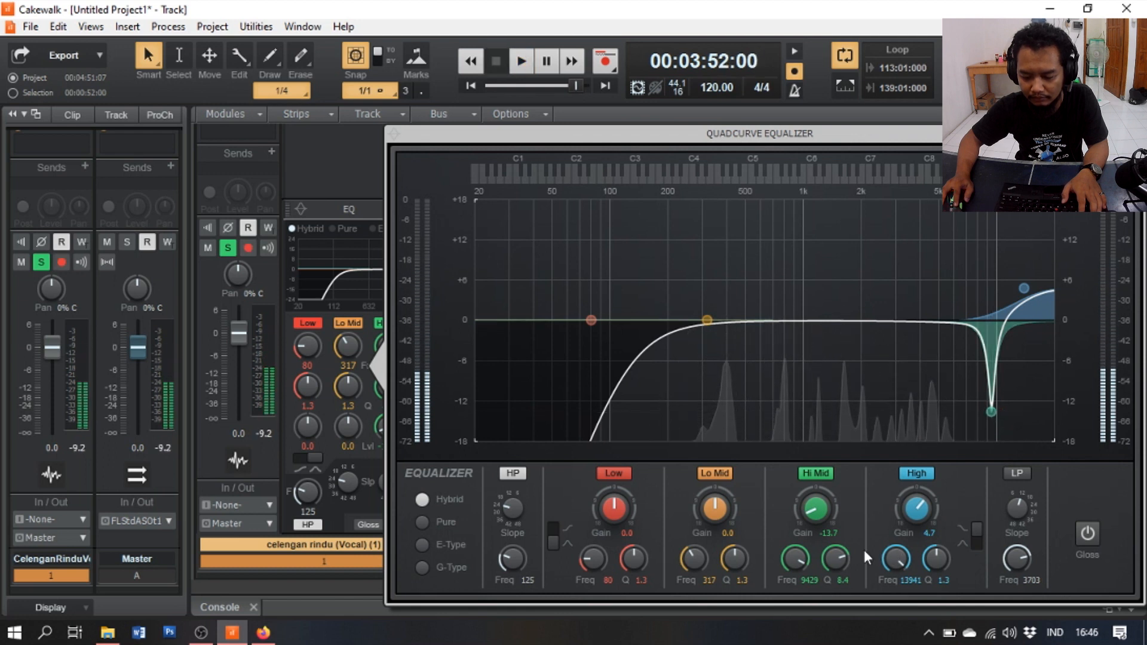
left_click_drag(835, 558, 835, 573)
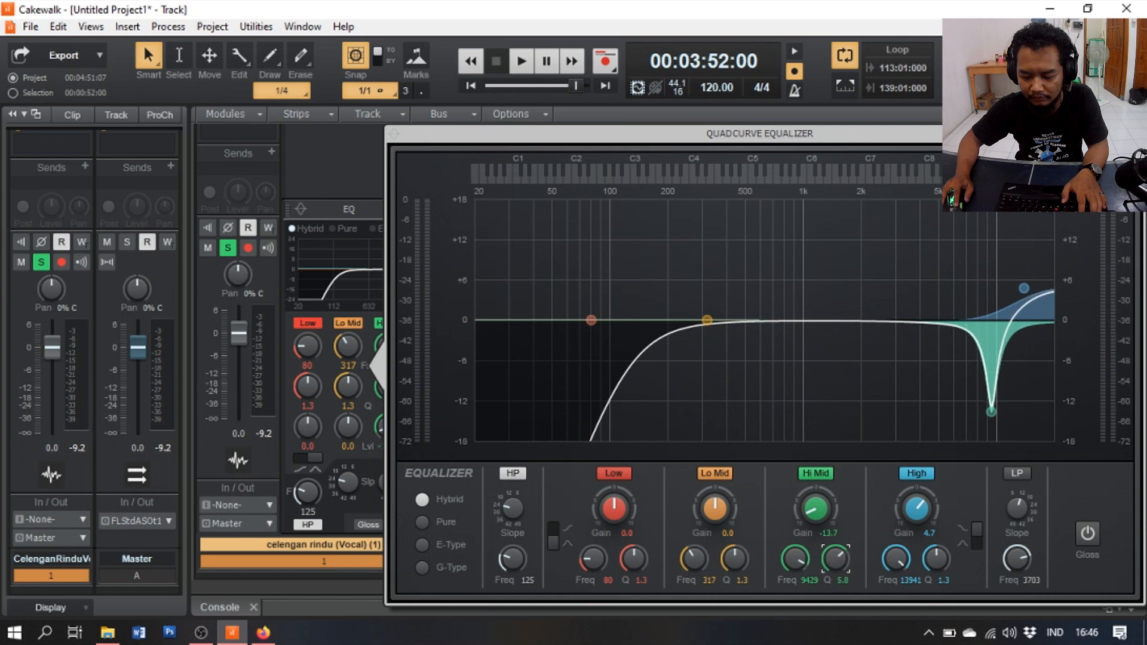
key("space")
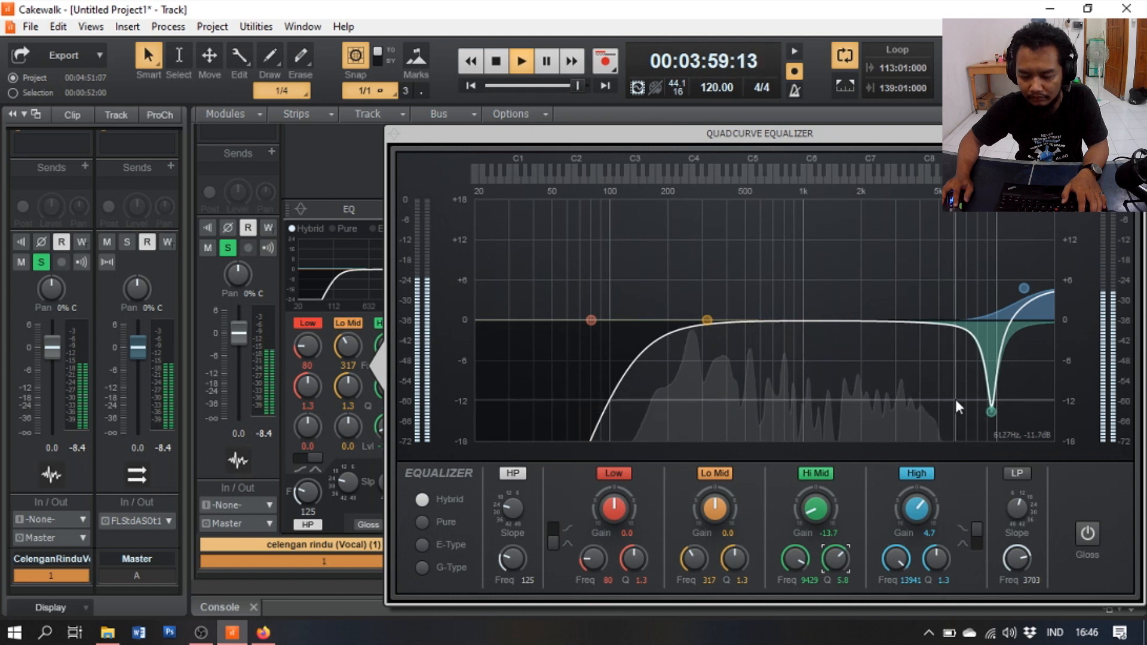
key("space")
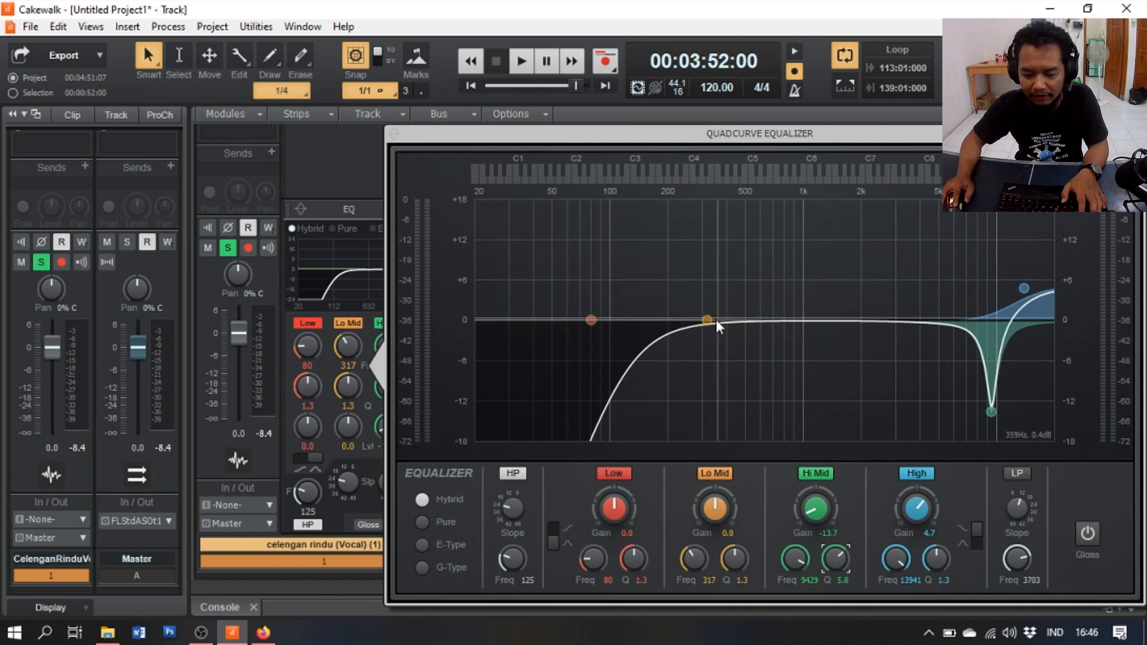
- Boost the Lo Mid band by 2.2 dB at 3391 Hz while listening to the soloed vocal
left_click_drag(707, 320, 872, 297)
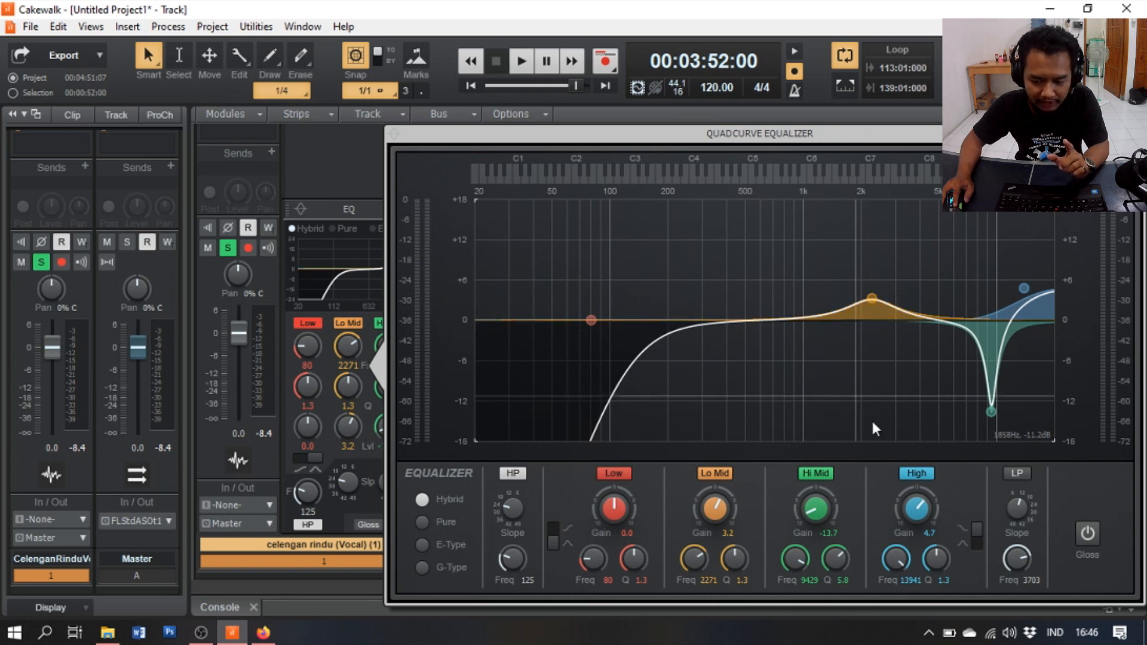
key("space")
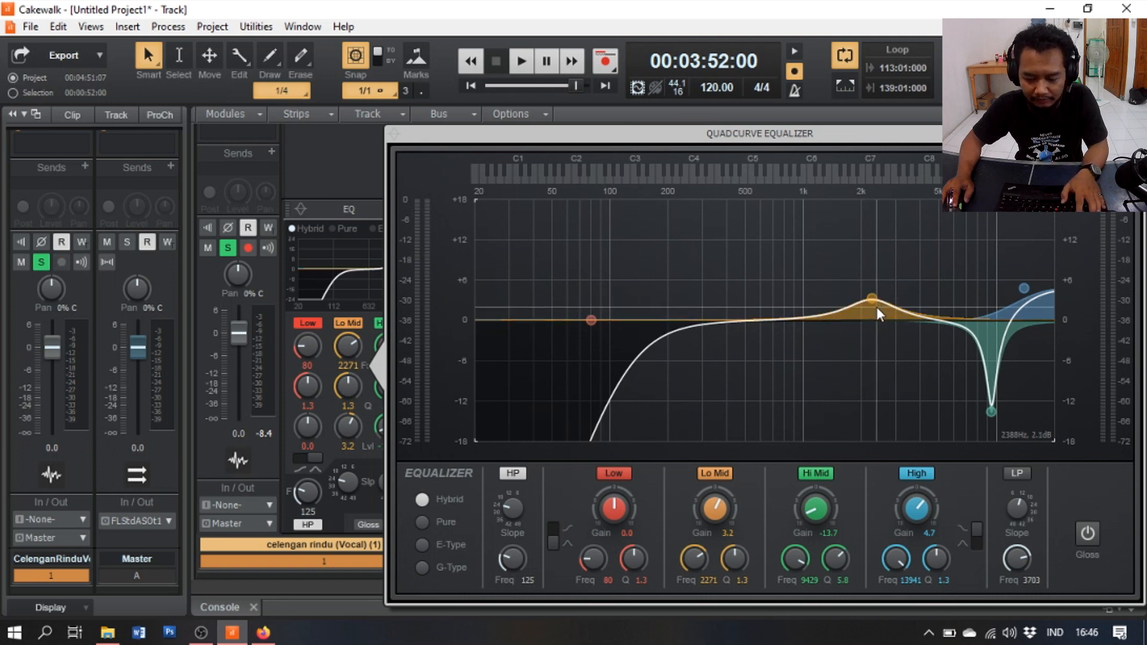
left_click_drag(870, 293, 906, 305)
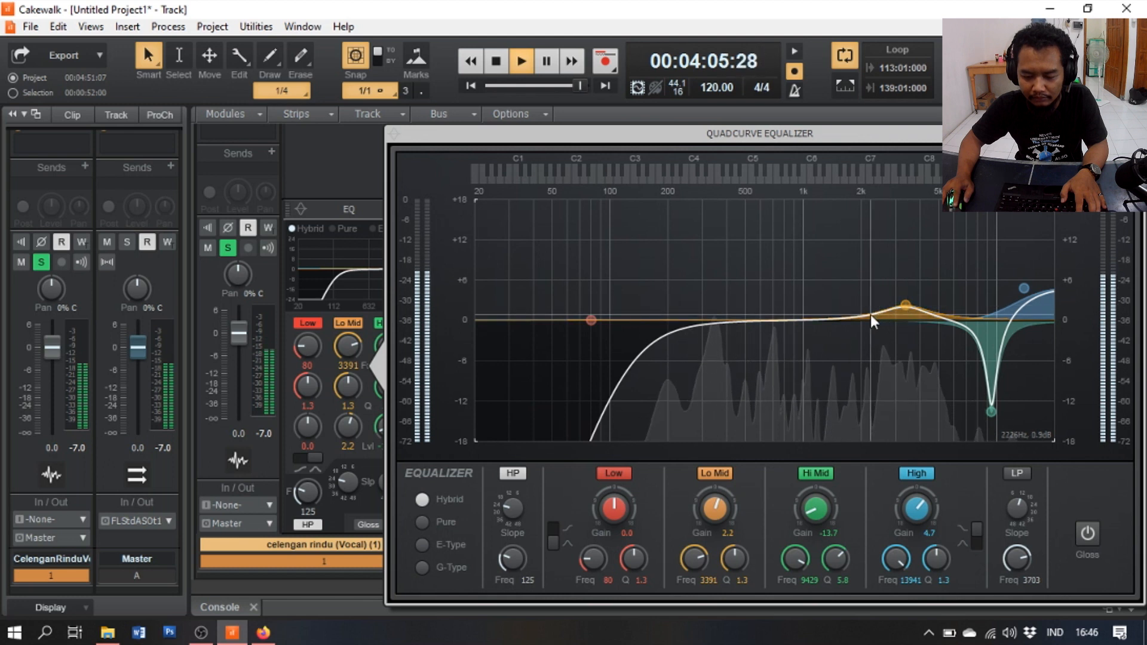
key("space")
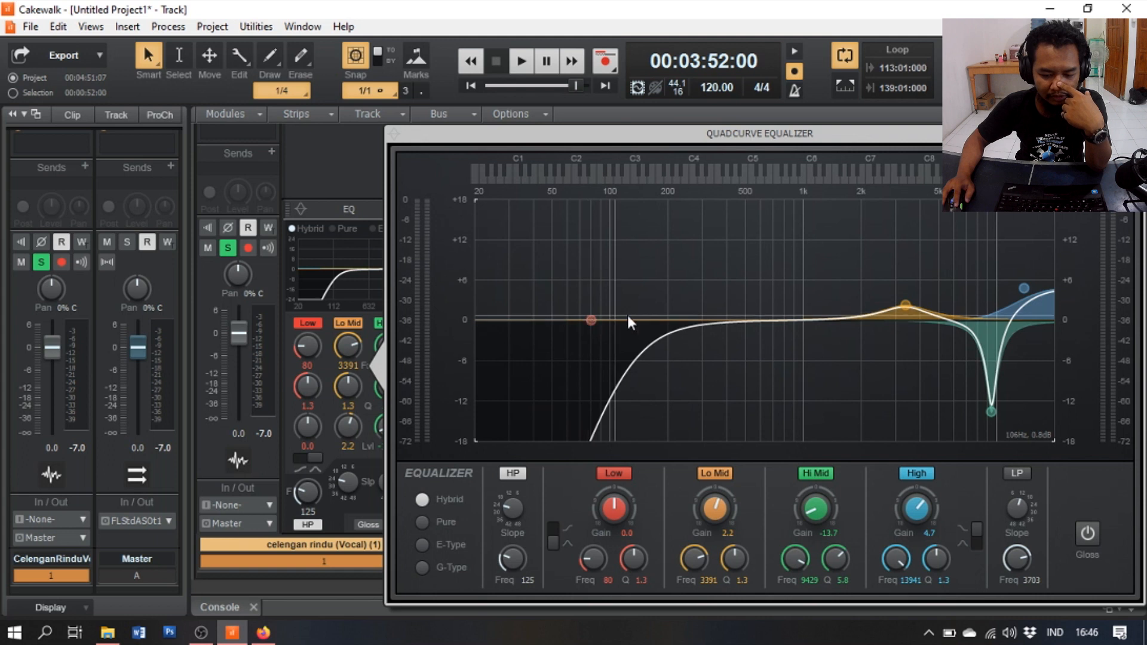
- Cut the Low band by 1.9 dB at 236 Hz and play the vocal to check the result
left_click_drag(591, 320, 681, 333)
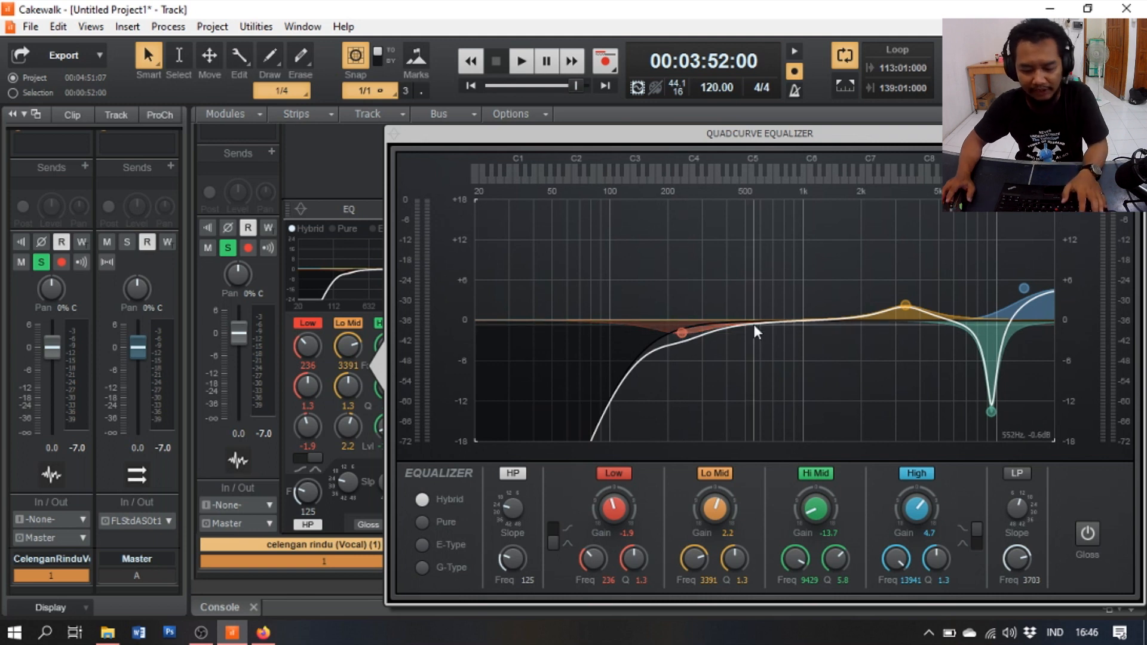
key("space")
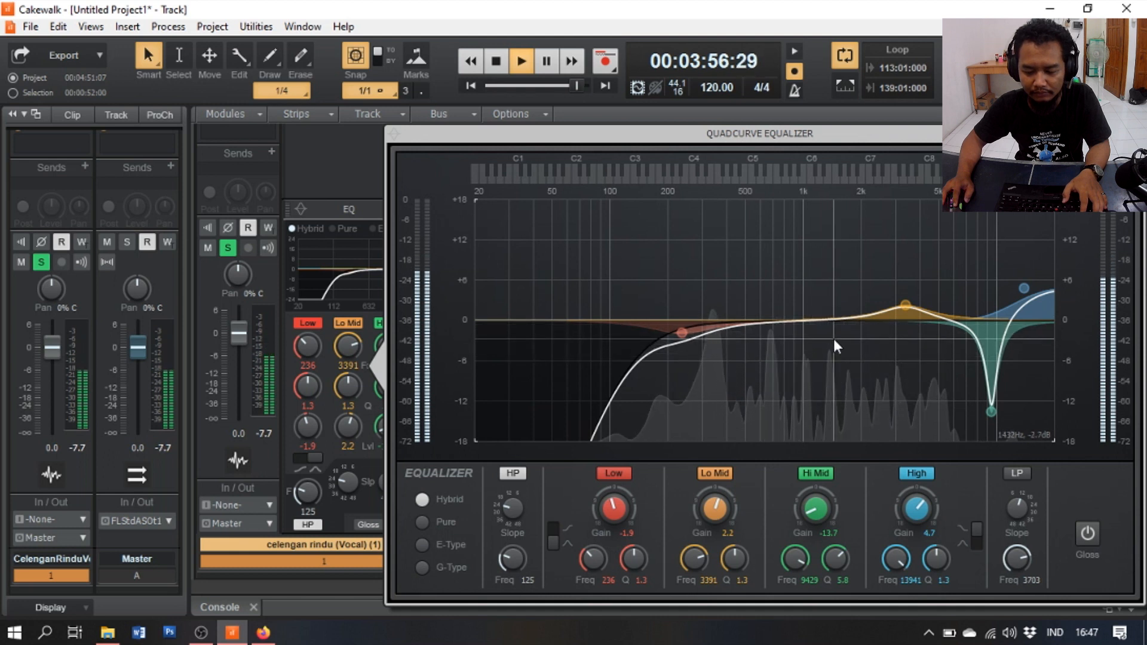
key("space")
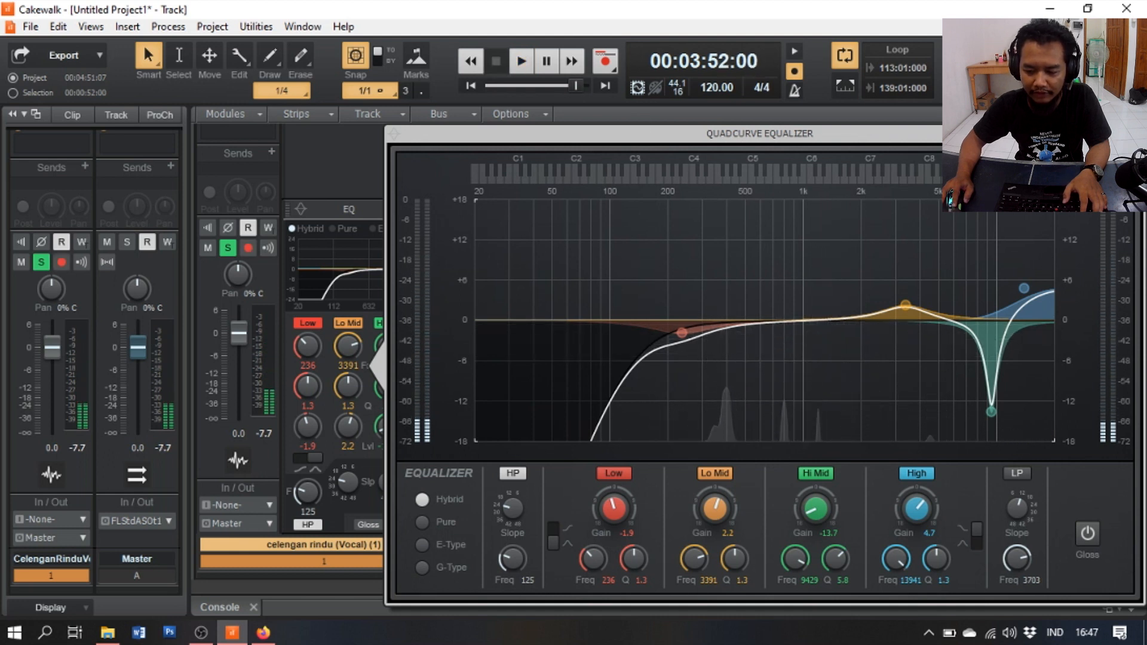
- Close the enlarged QuadCurve Equalizer and switch on the Compressor module in the vocal track's ProChannel
left_click(1133, 134)
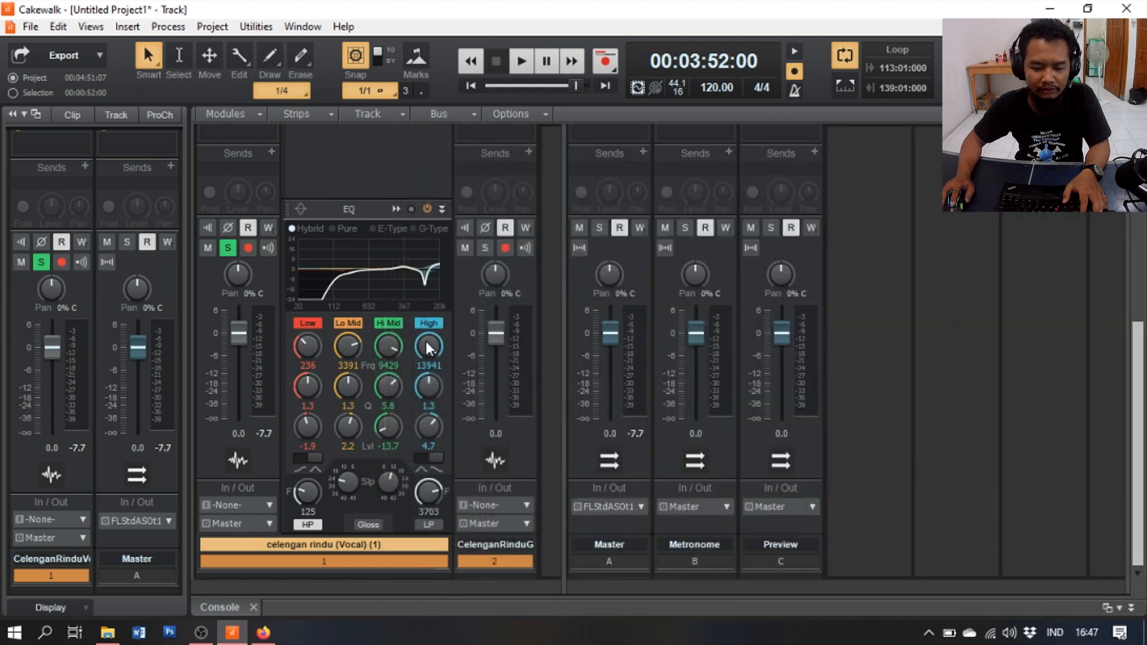
scroll(870, 340, "up", 2)
scroll(870, 340, "down", 2)
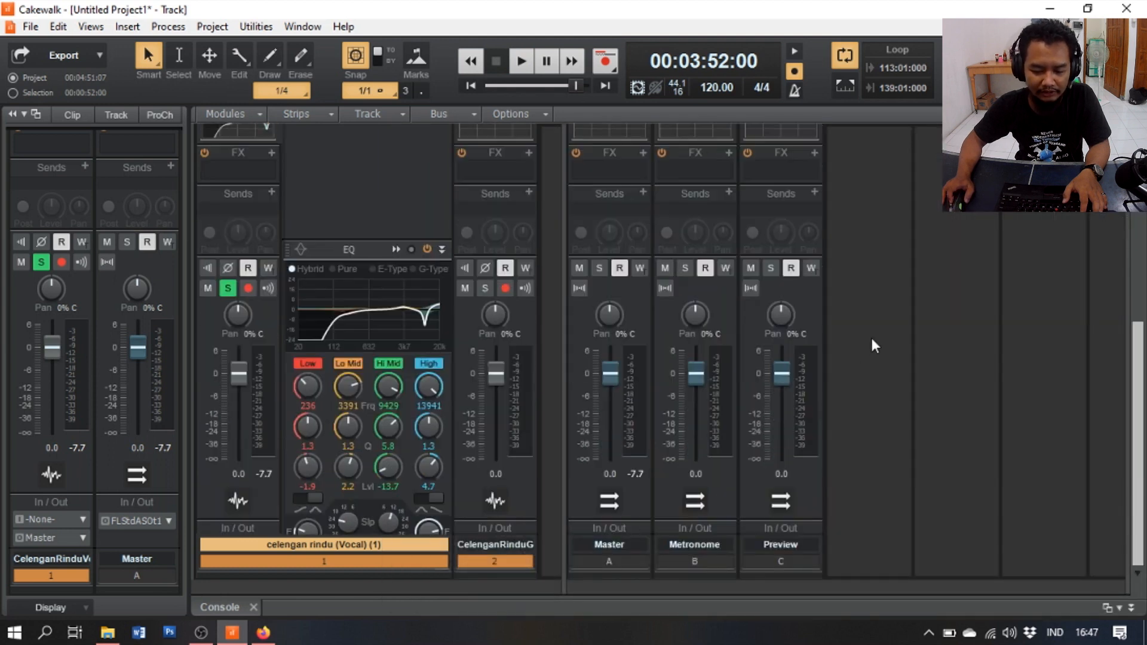
scroll(429, 425, "down", 1)
scroll(428, 425, "down", 5)
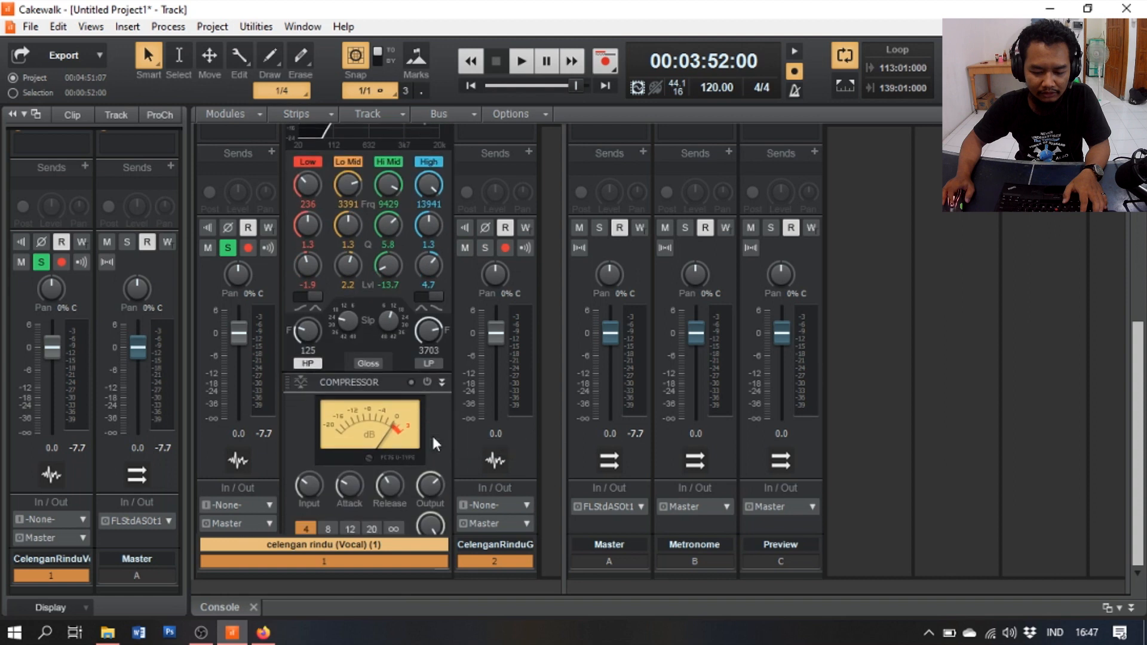
scroll(445, 425, "down", 1)
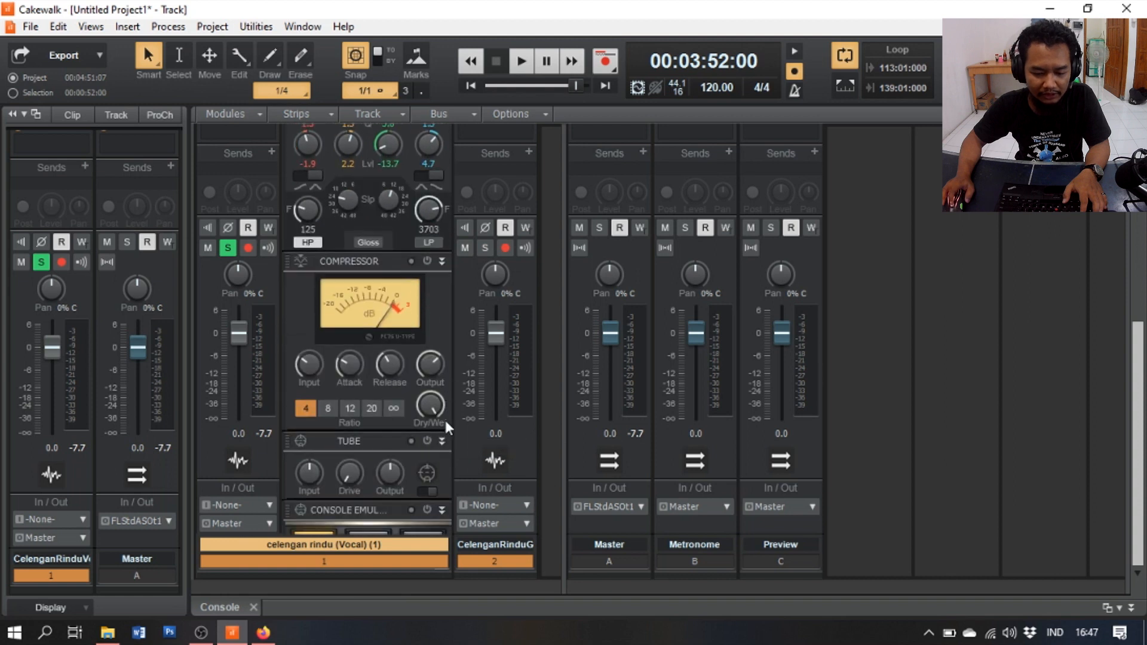
left_click(427, 262)
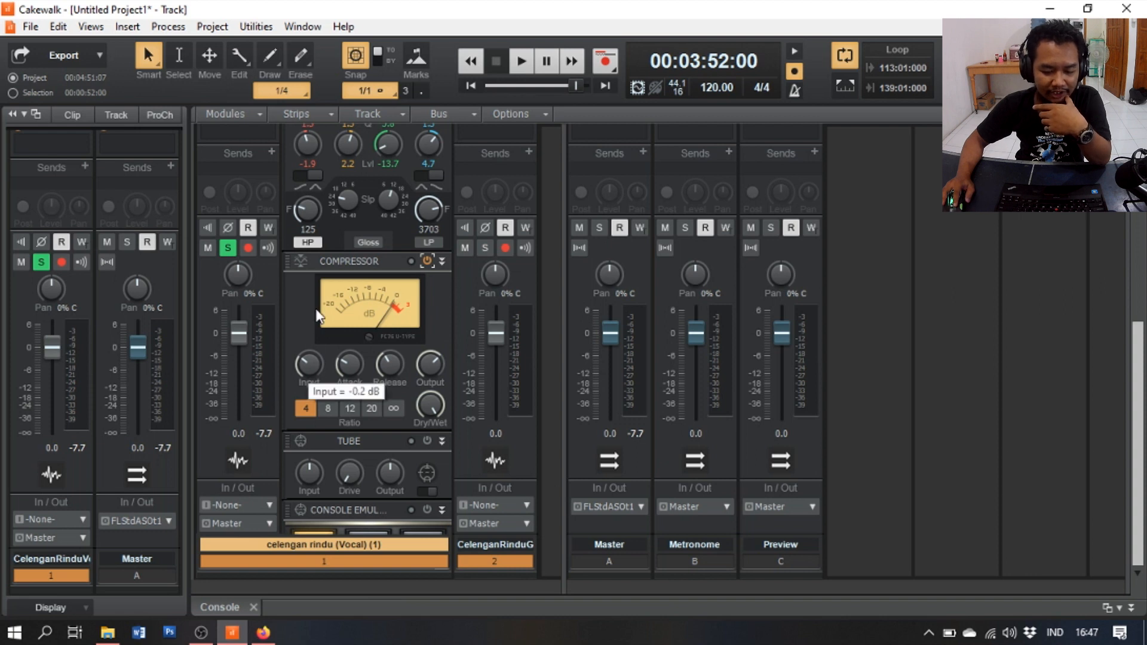
mouse_move(308, 370)
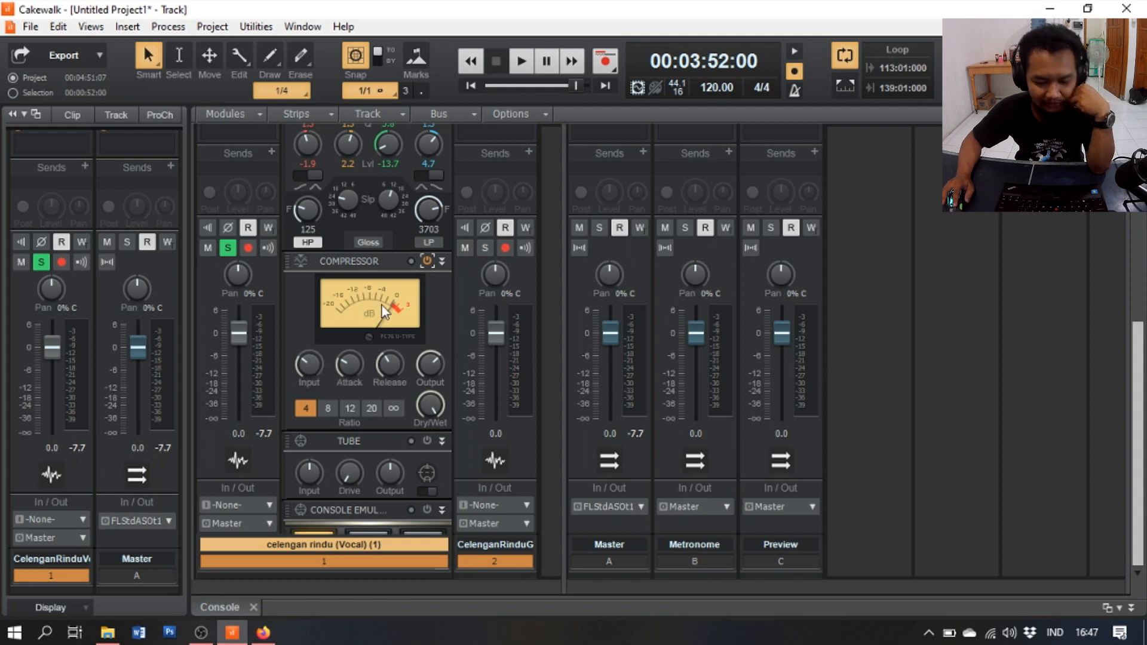
- Raise the Compressor's input on the soloed vocal while auditioning it, and stop playback
key("space")
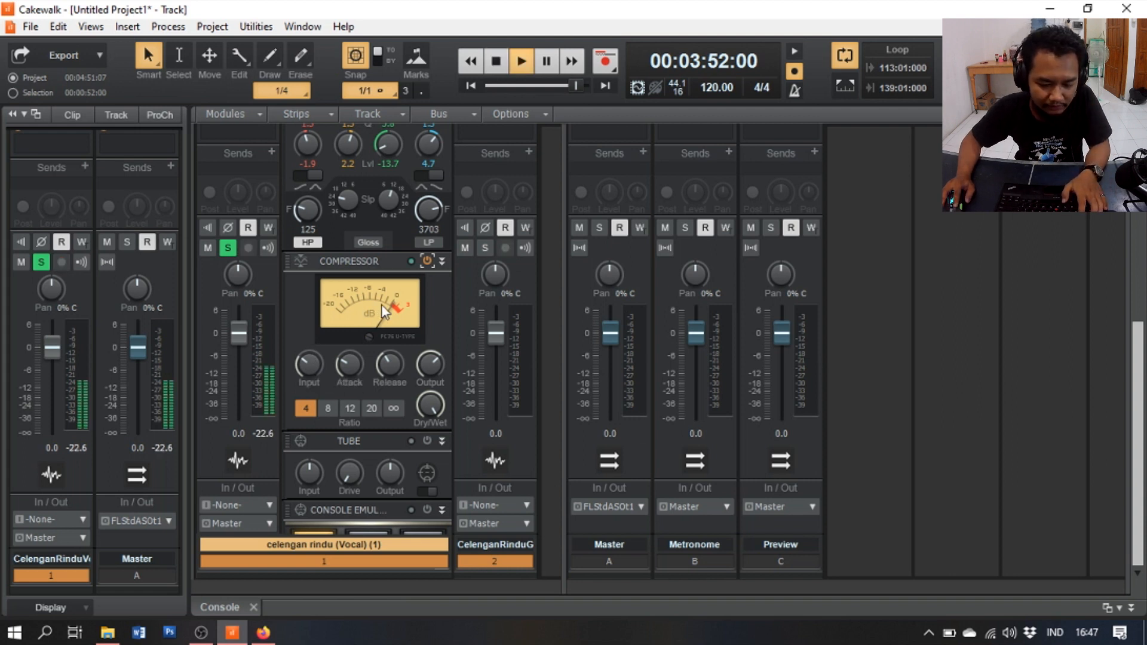
left_click_drag(306, 368, 306, 345)
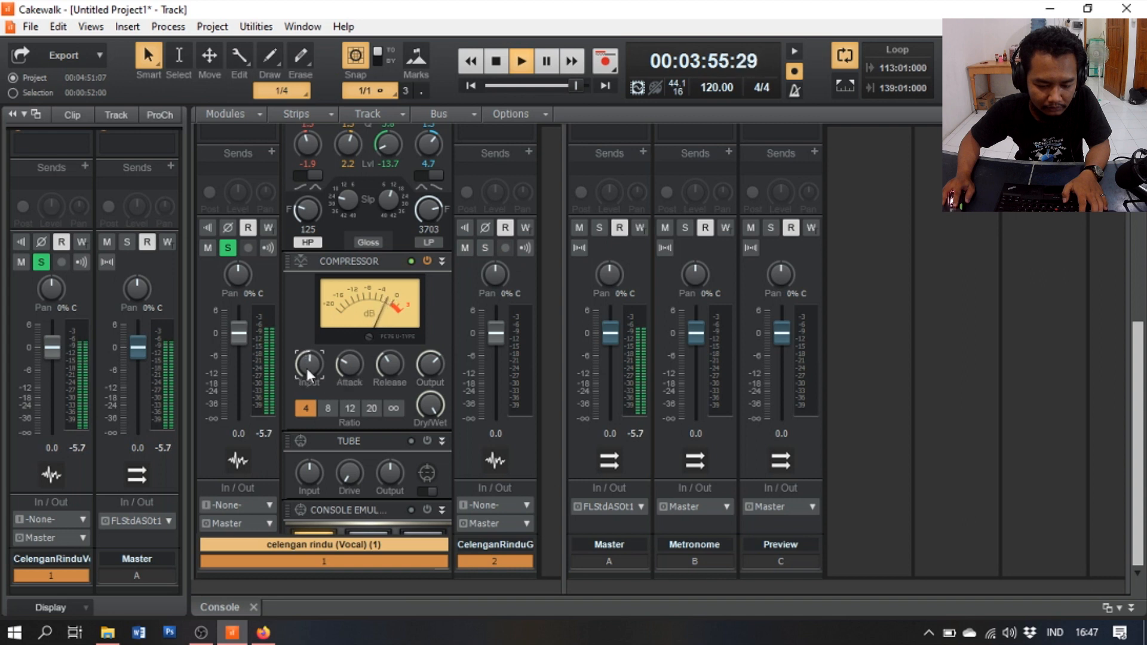
left_click_drag(301, 368, 301, 365)
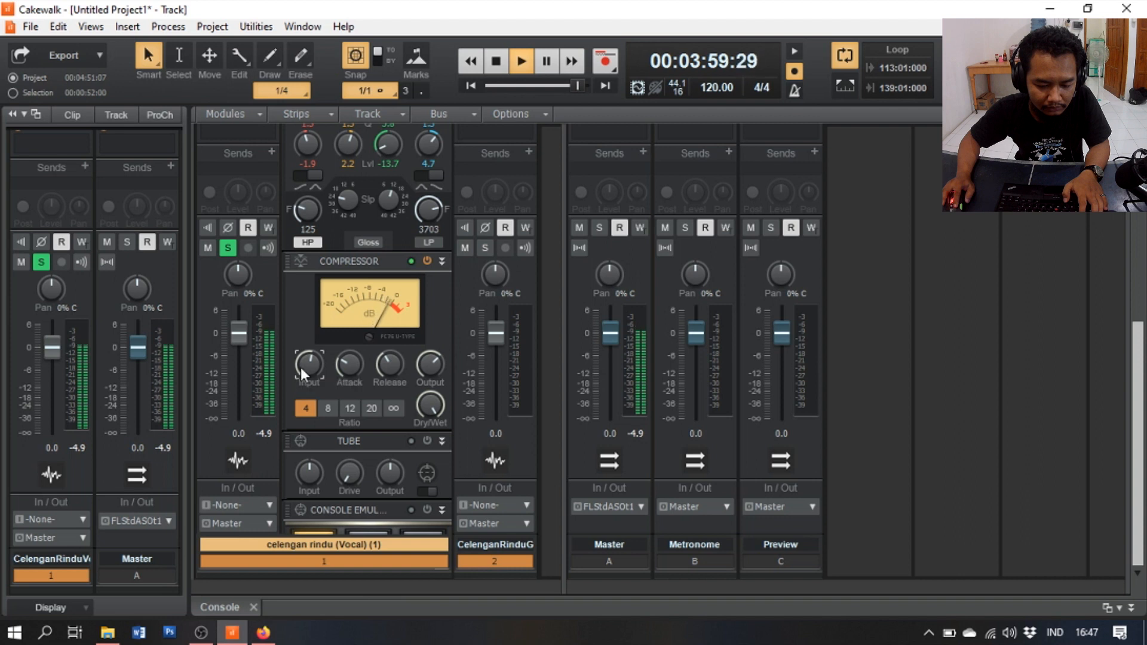
key("space")
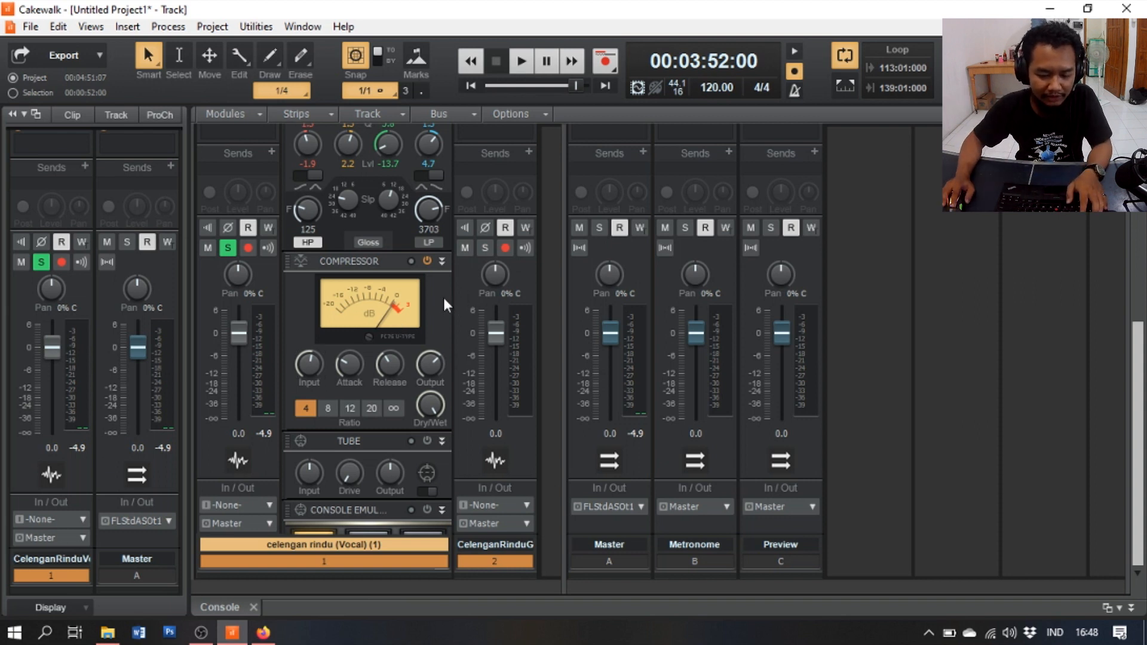
- Switch on the vocal's Tube module and raise its drive and input slightly while auditioning the vocal
scroll(432, 400, "down", 4)
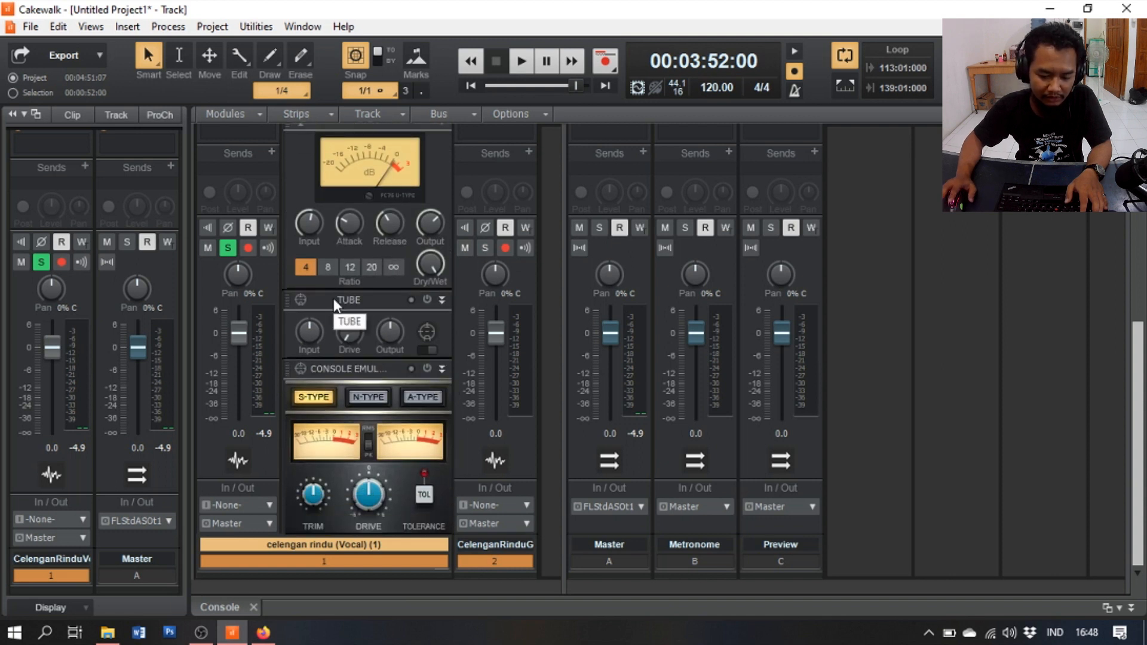
left_click(427, 299)
mouse_move(345, 336)
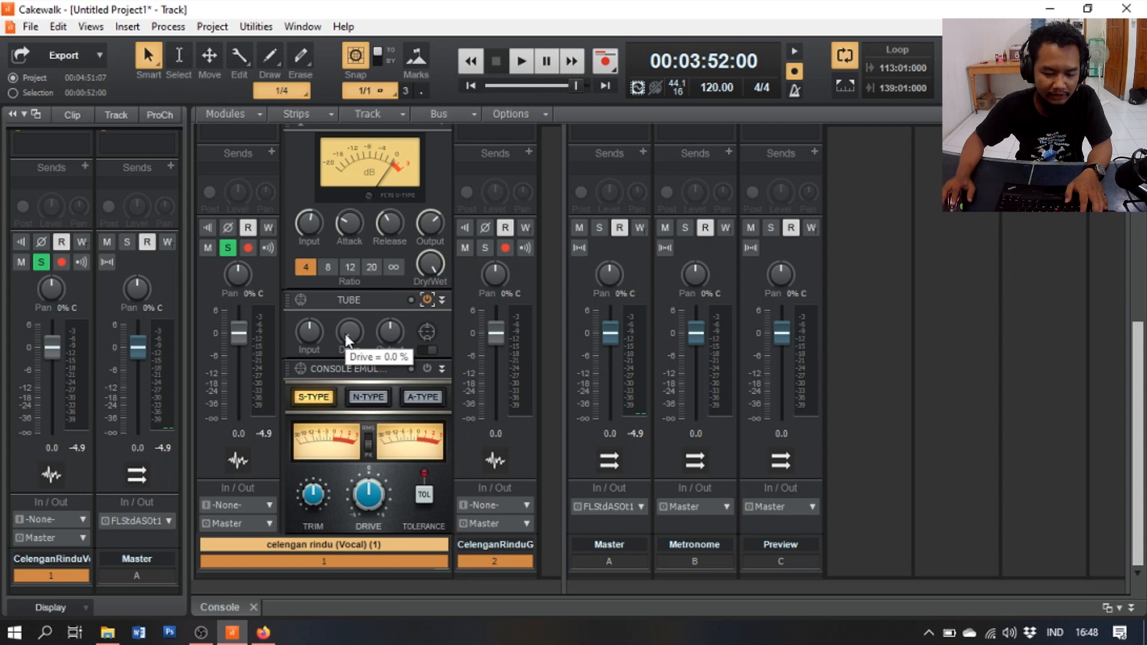
key("space")
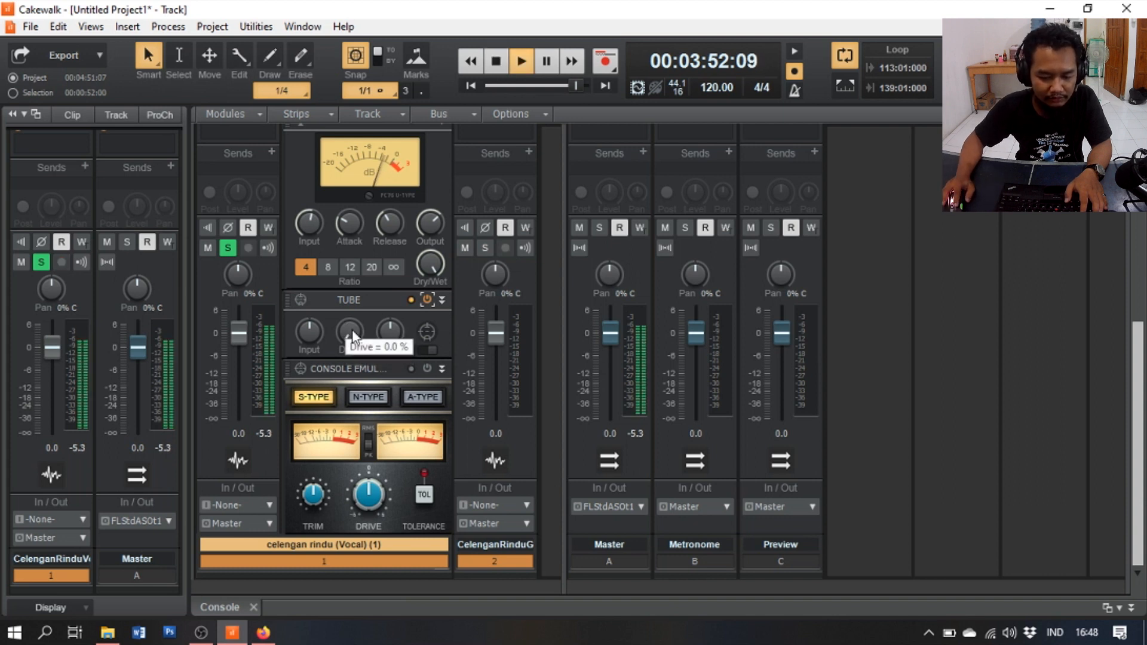
left_click_drag(350, 339, 349, 324)
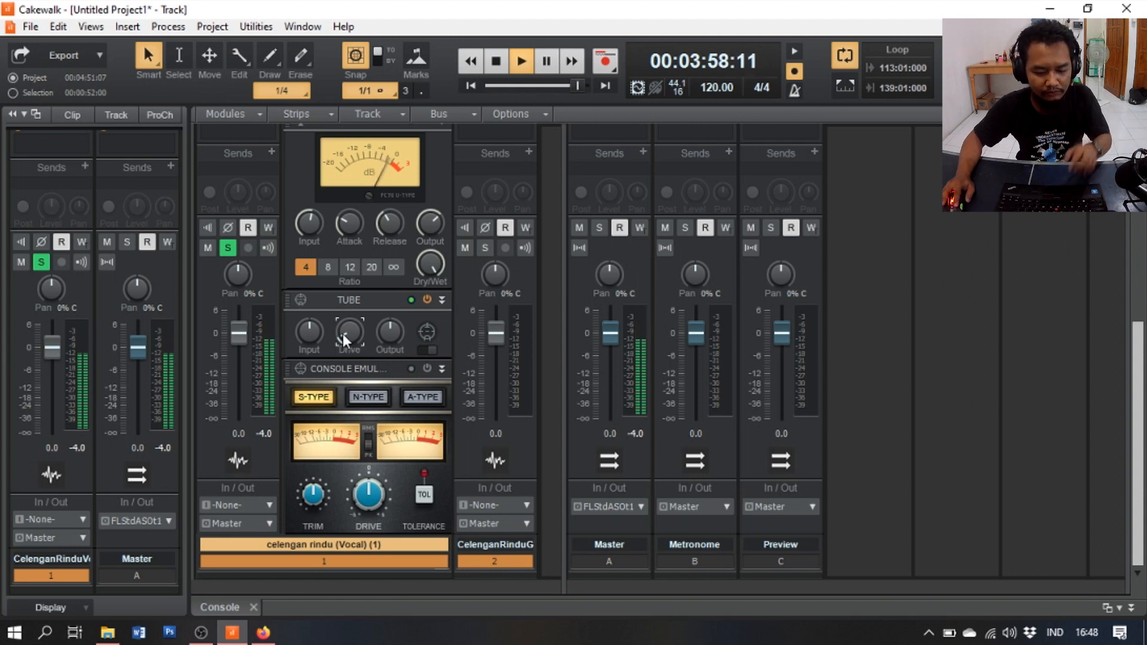
left_click_drag(302, 338, 302, 327)
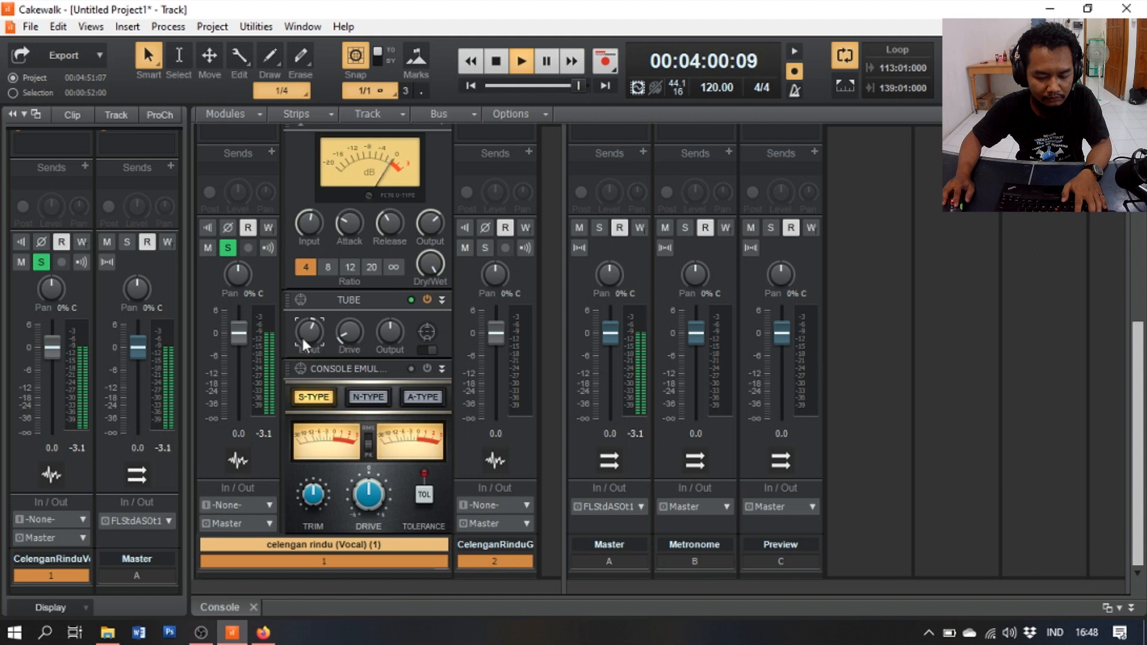
key("space")
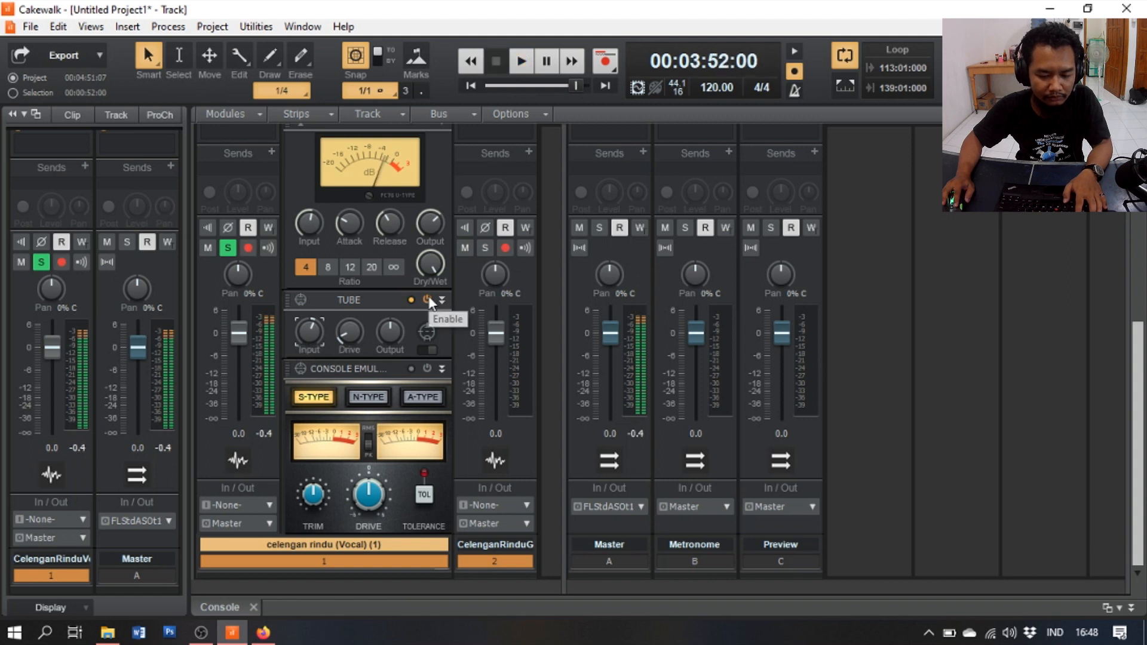
- Bypass the vocal's Tube module and switch it back on
left_click(427, 299)
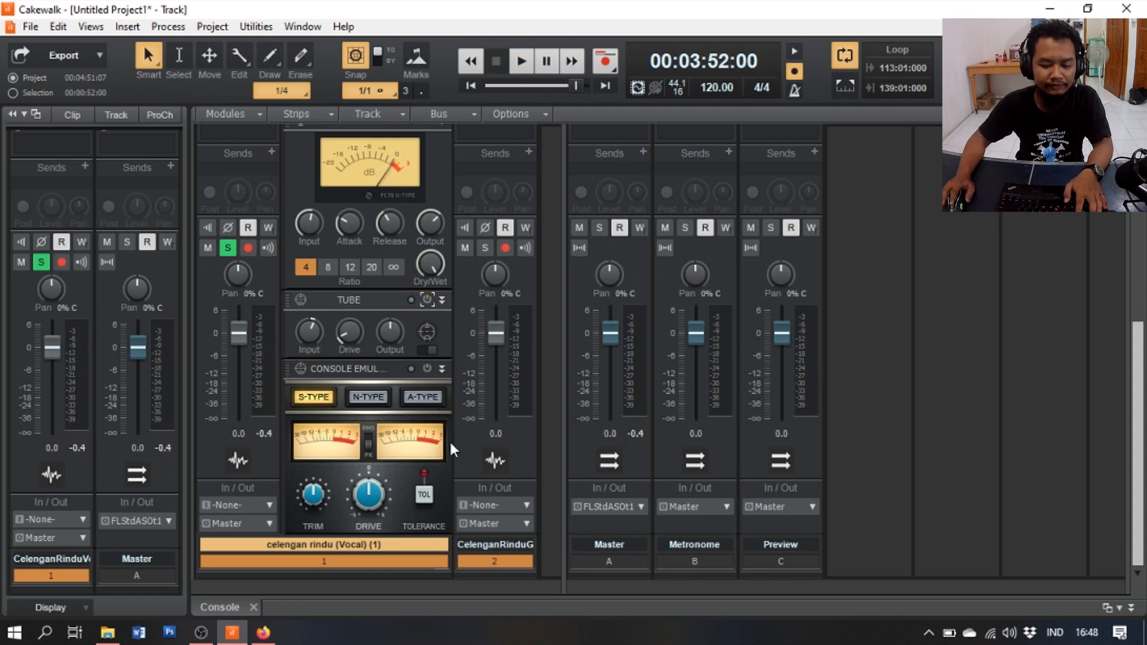
scroll(449, 346, "up", 1)
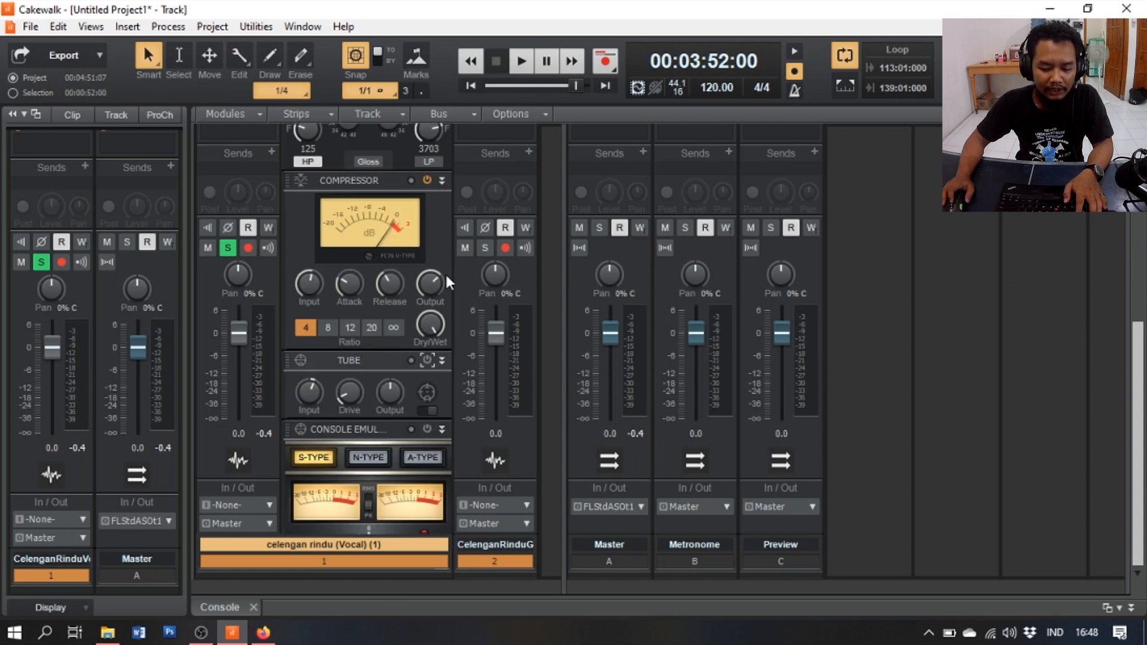
left_click(426, 360)
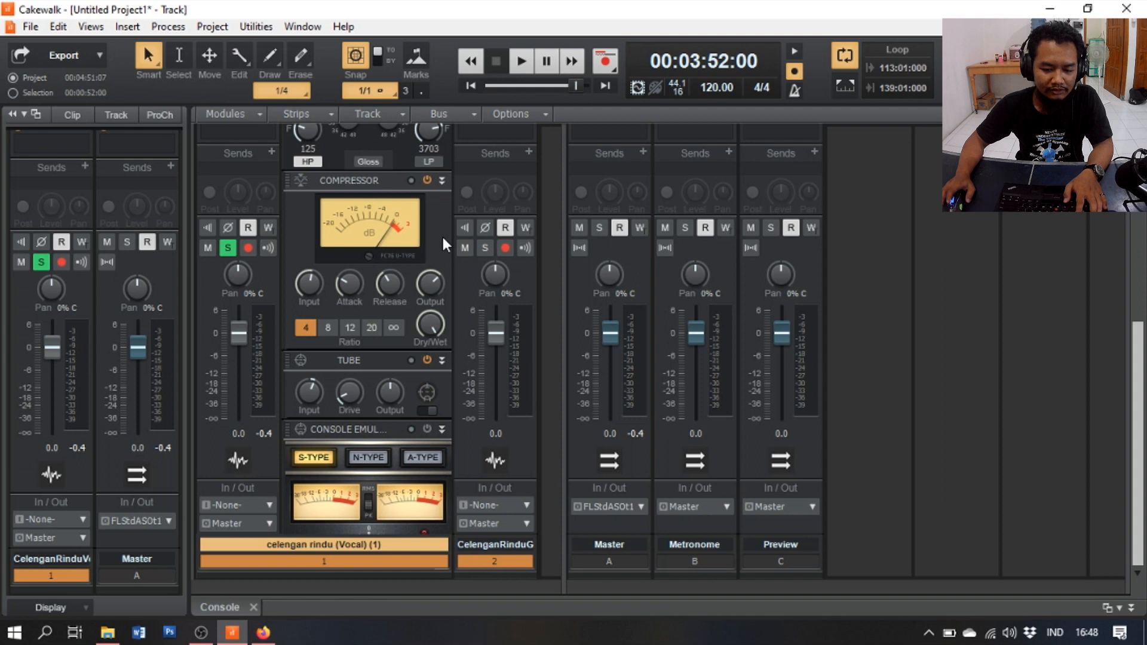
- Collapse the vocal strip's expanded ProChannel in the console and show the vocal's ProChannel in the Inspector instead
scroll(448, 228, "up", 5)
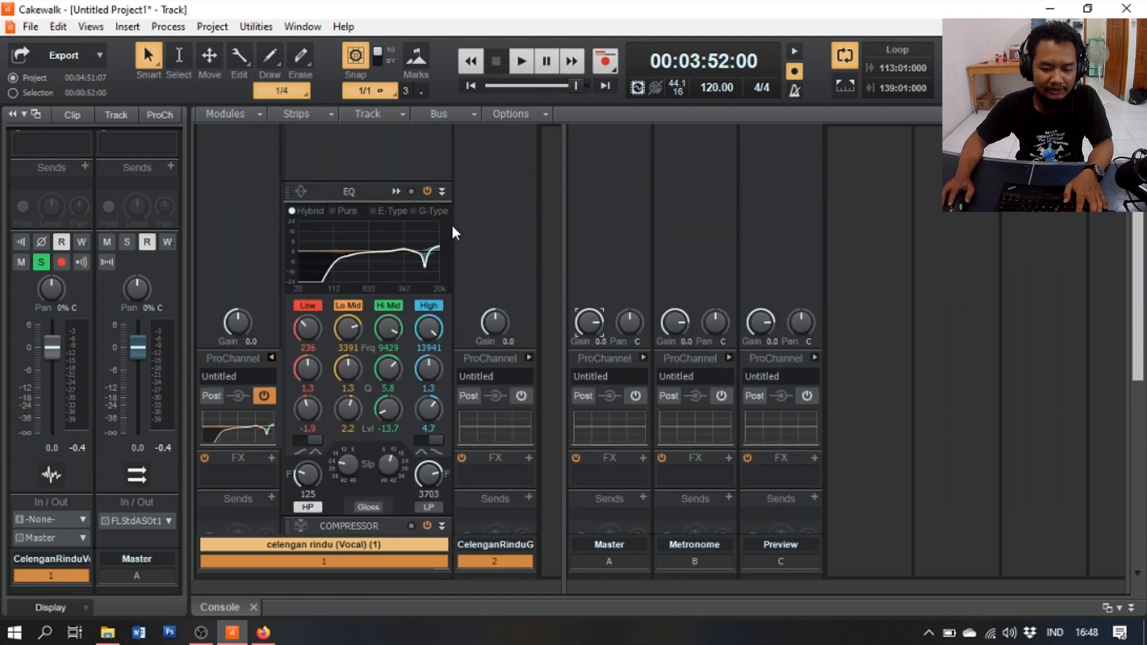
scroll(450, 223, "down", 2)
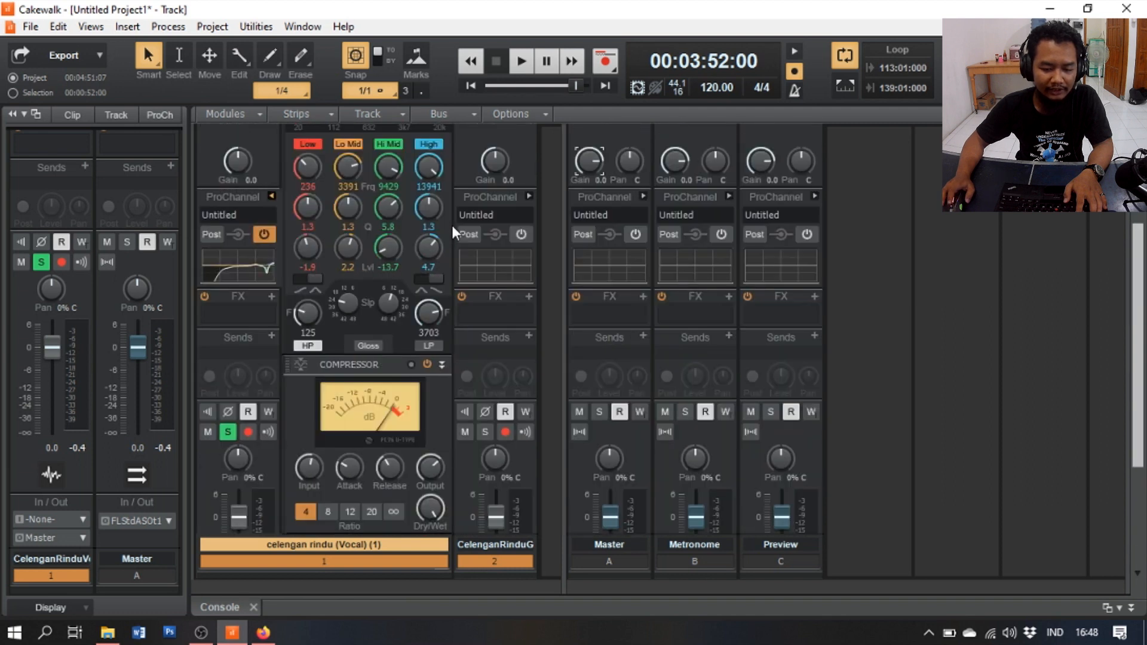
left_click(271, 196)
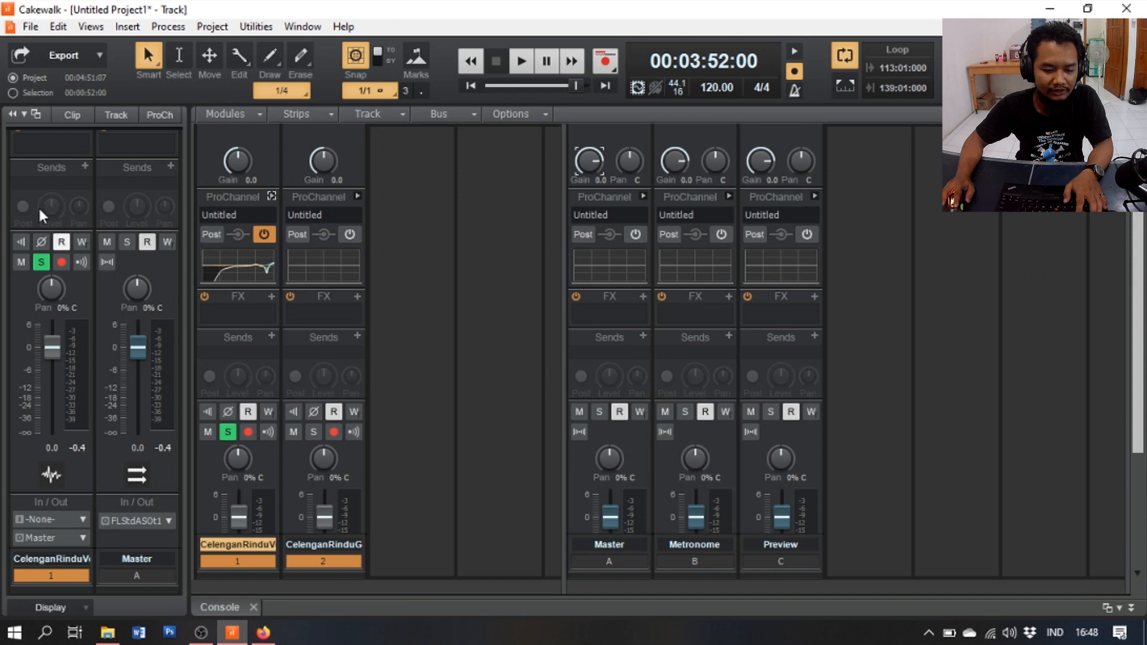
left_click(156, 110)
scroll(177, 213, "up", 1)
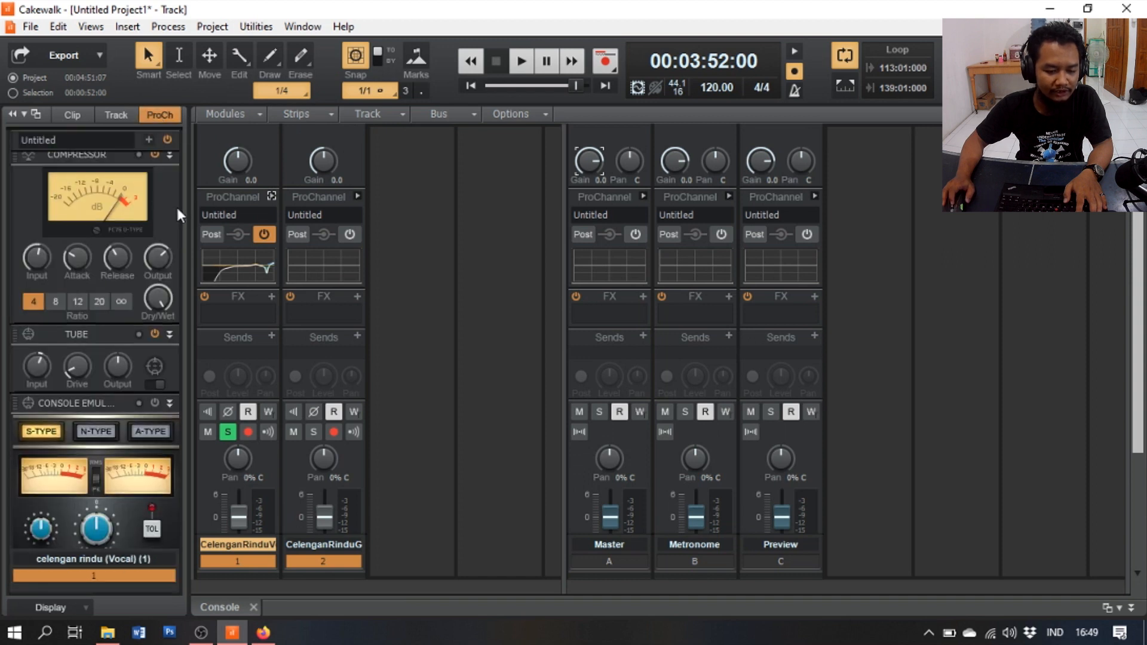
- Add a Saturation Knob module to the vocal's ProChannel and raise its saturation slightly while auditioning the vocal
left_click(149, 140)
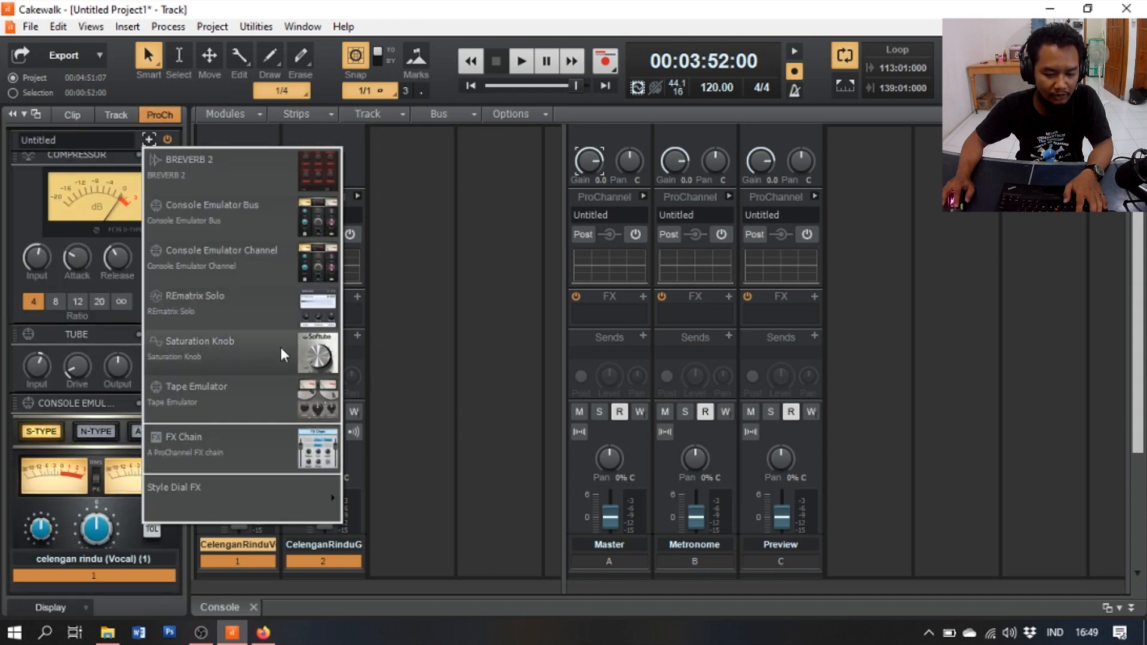
left_click(226, 345)
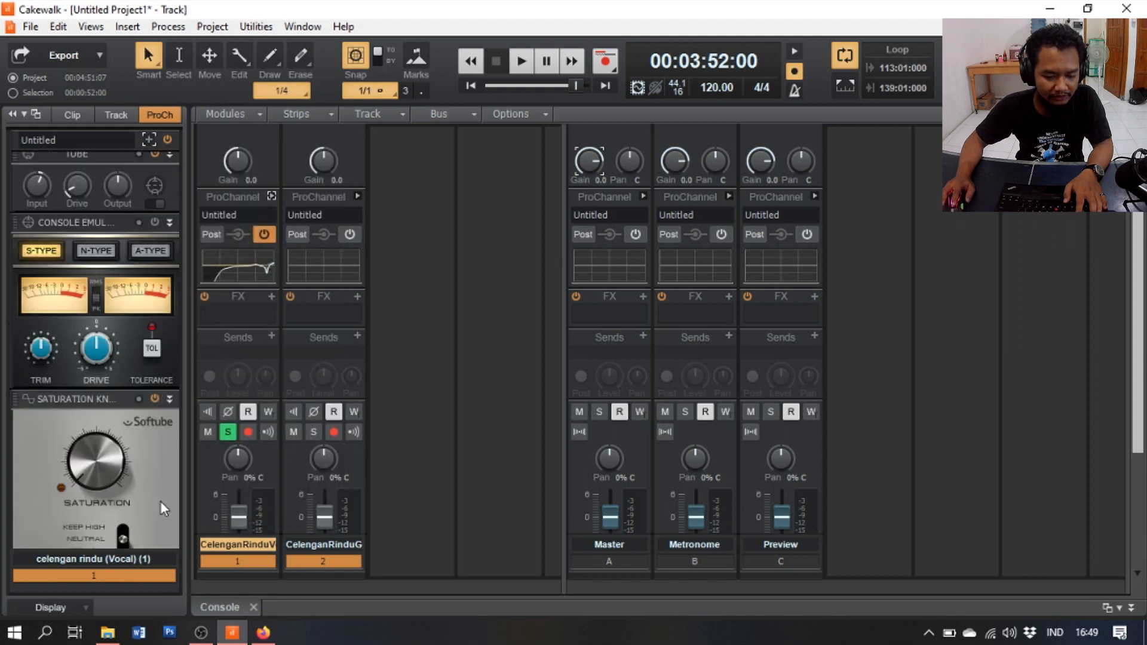
scroll(134, 493, "down", 1)
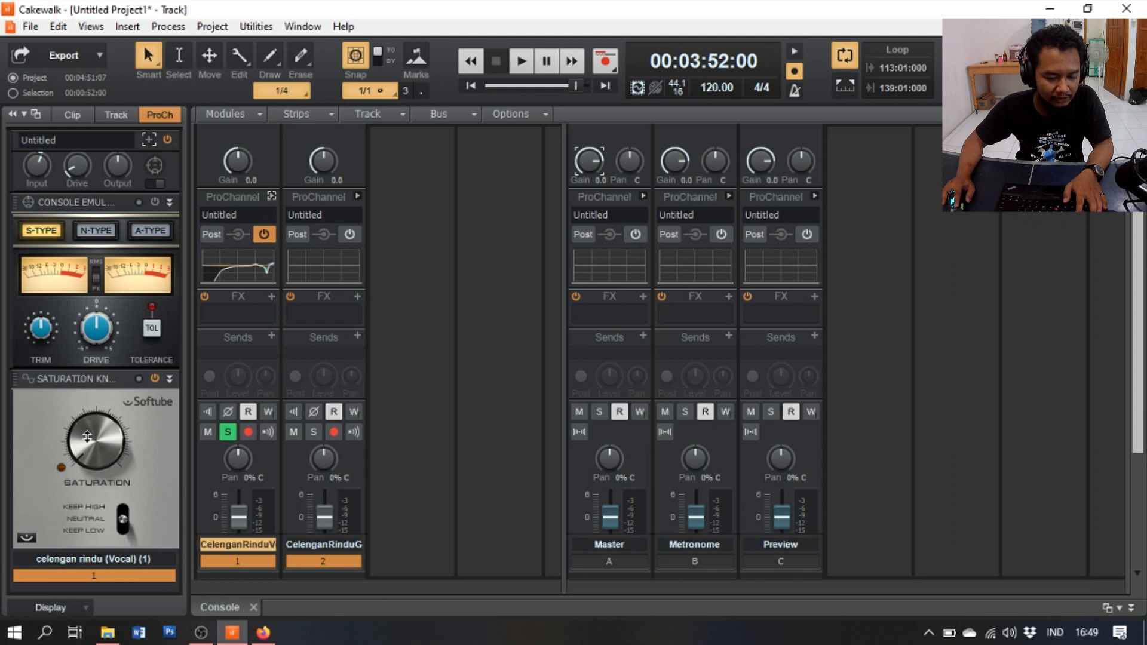
key("space")
left_click_drag(71, 454, 80, 432)
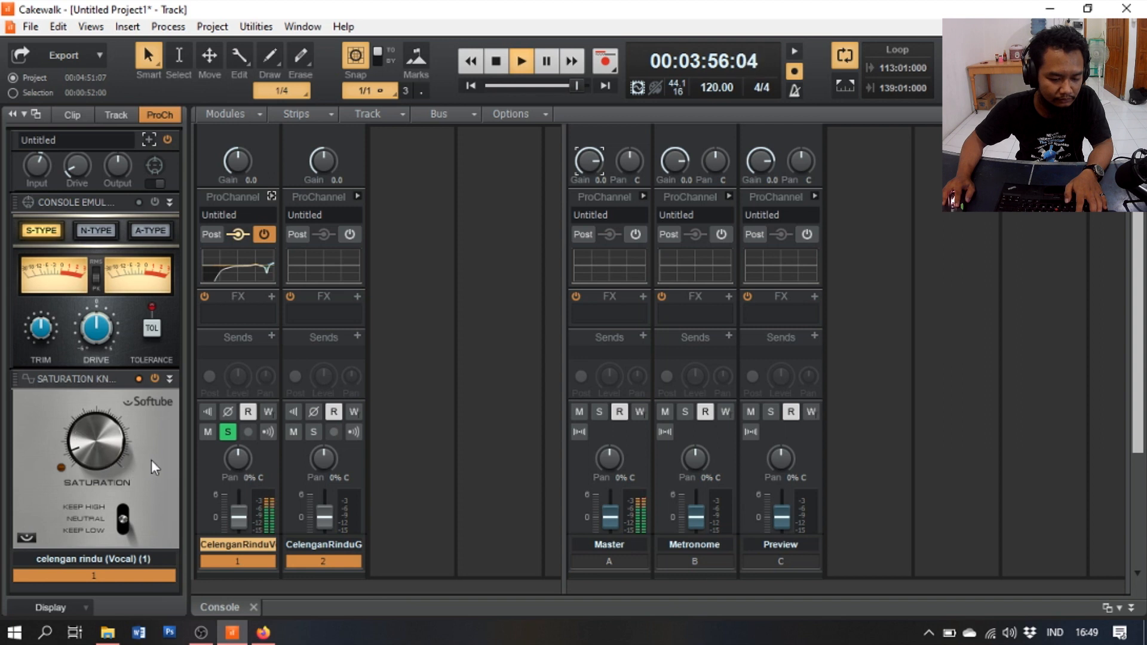
key("space")
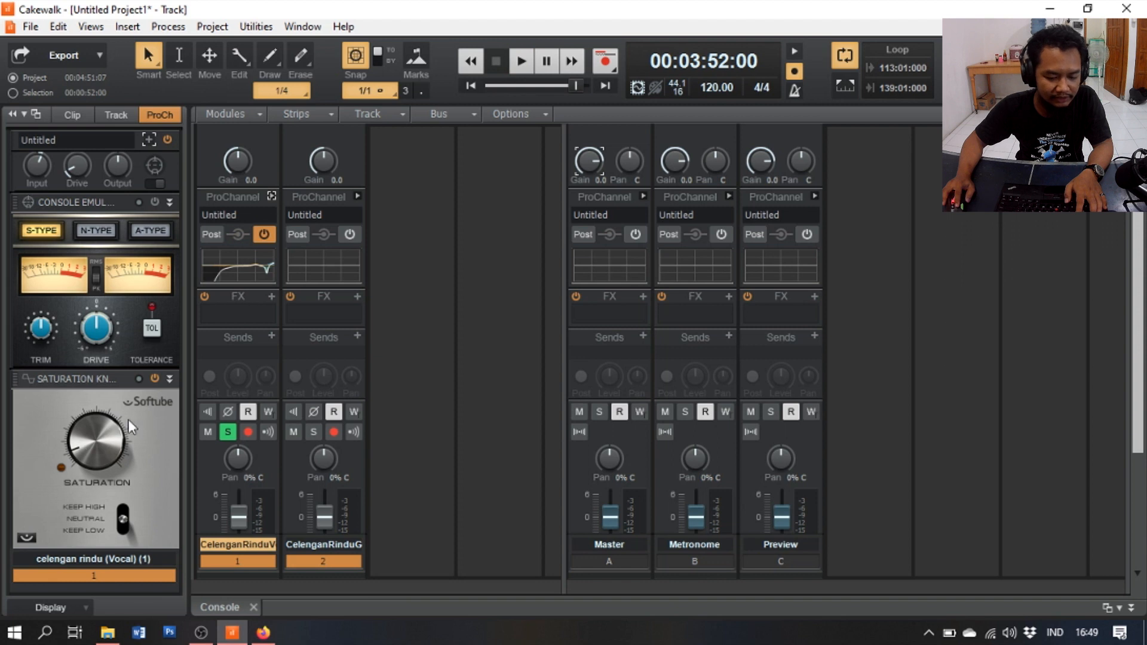
- Return the Inspector to the channel strip view, solo the guitar track instead of the vocal, and audition it briefly
left_click(160, 112)
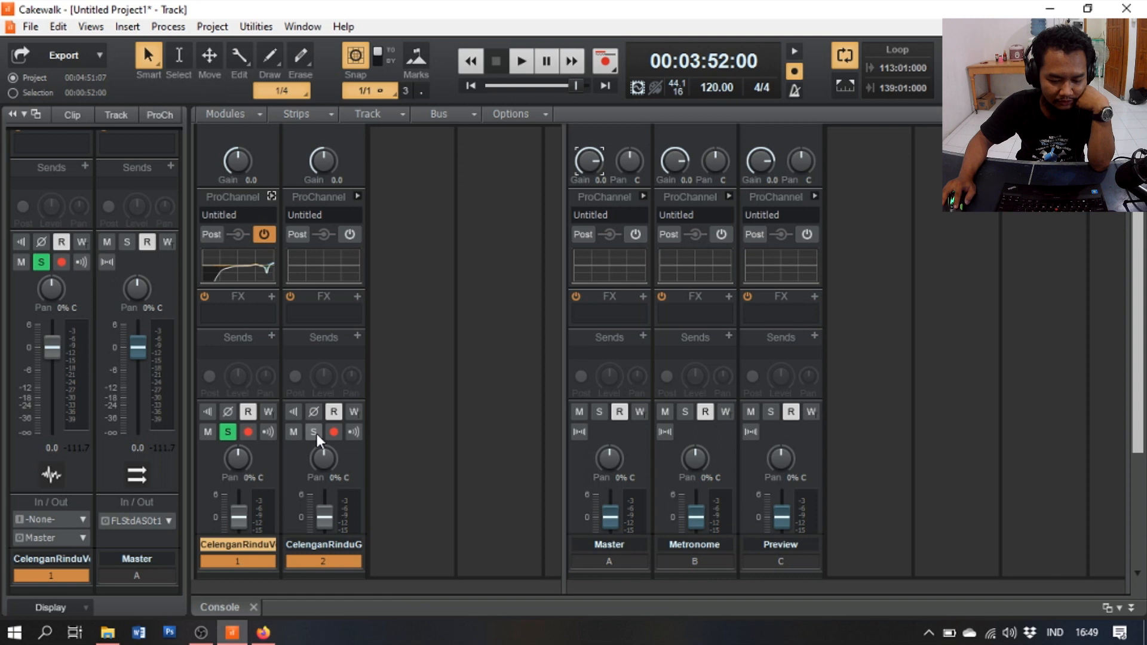
left_click(227, 432)
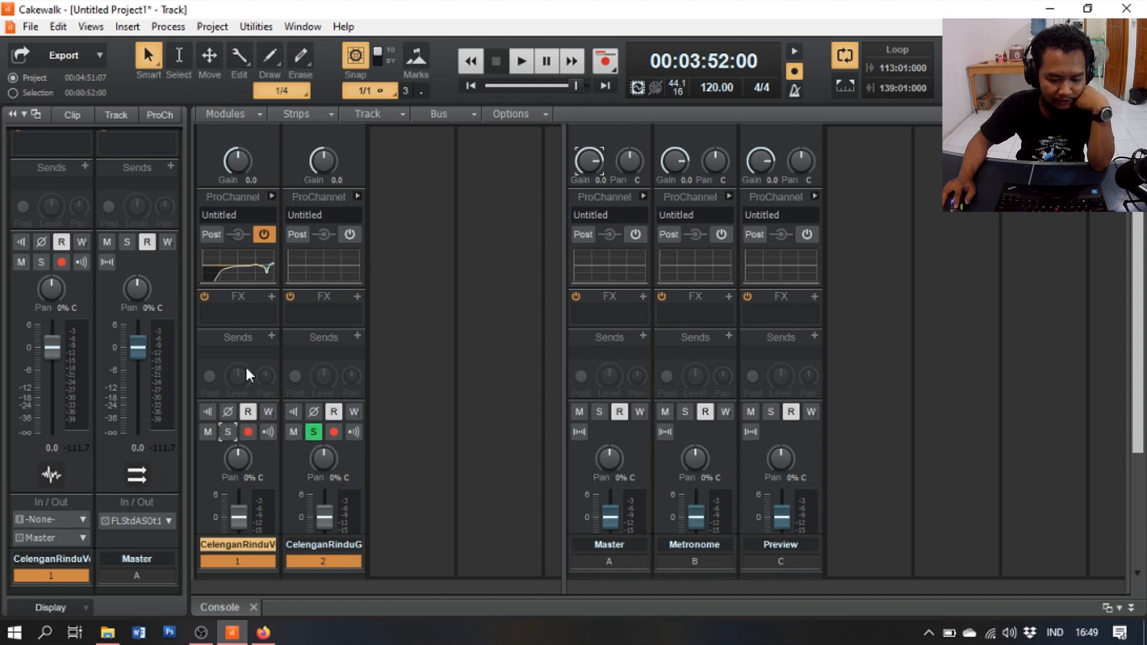
key("space")
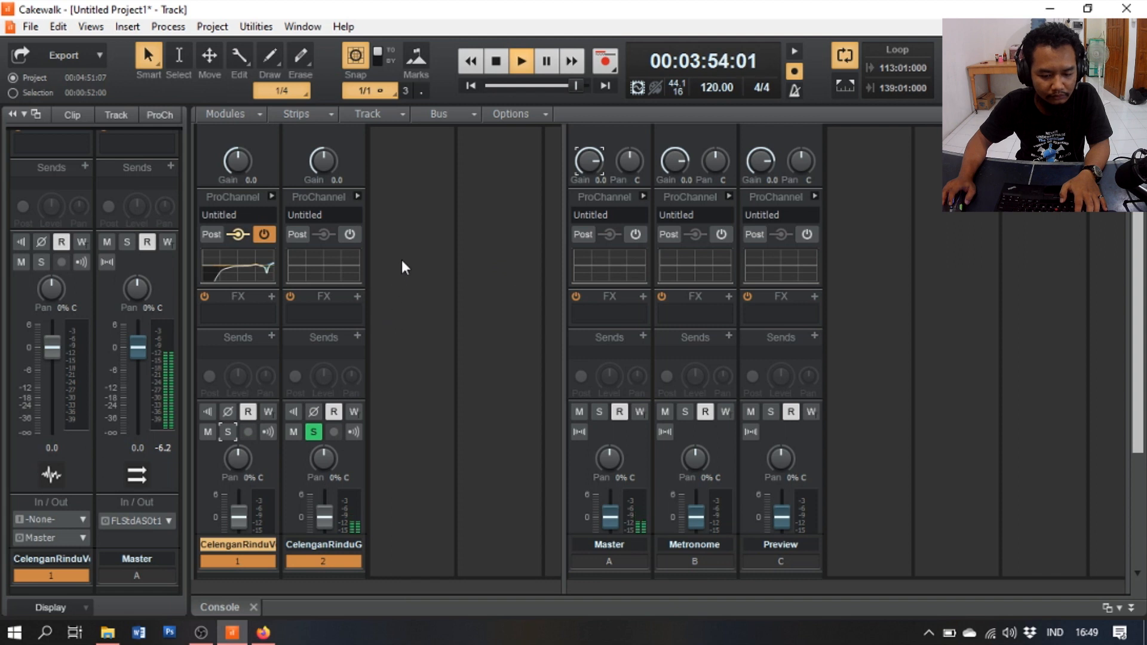
key("space")
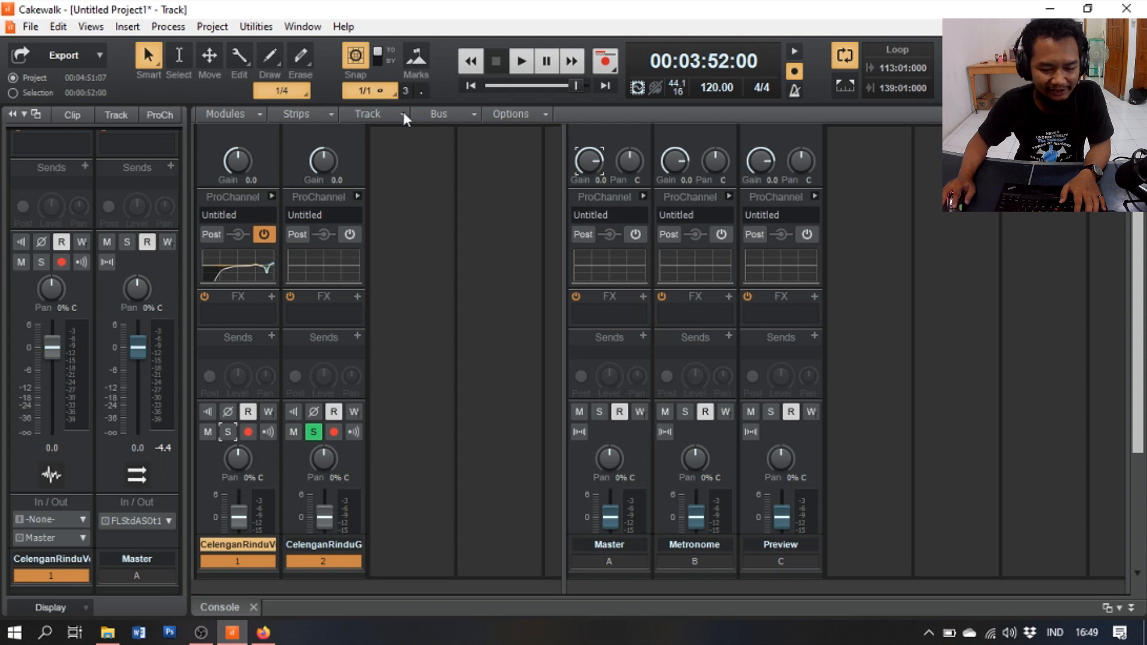
- Select the guitar track, show its ProChannel in the Inspector, and switch on its Compressor module
scroll(441, 261, "down", 4)
scroll(441, 260, "up", 3)
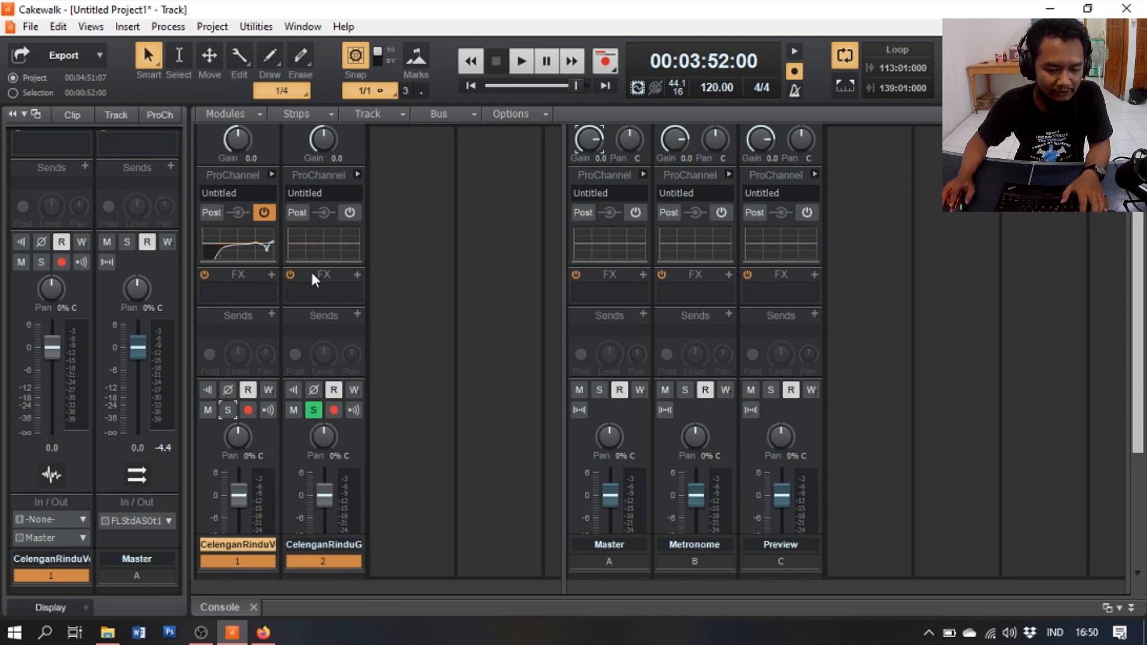
left_click(330, 314)
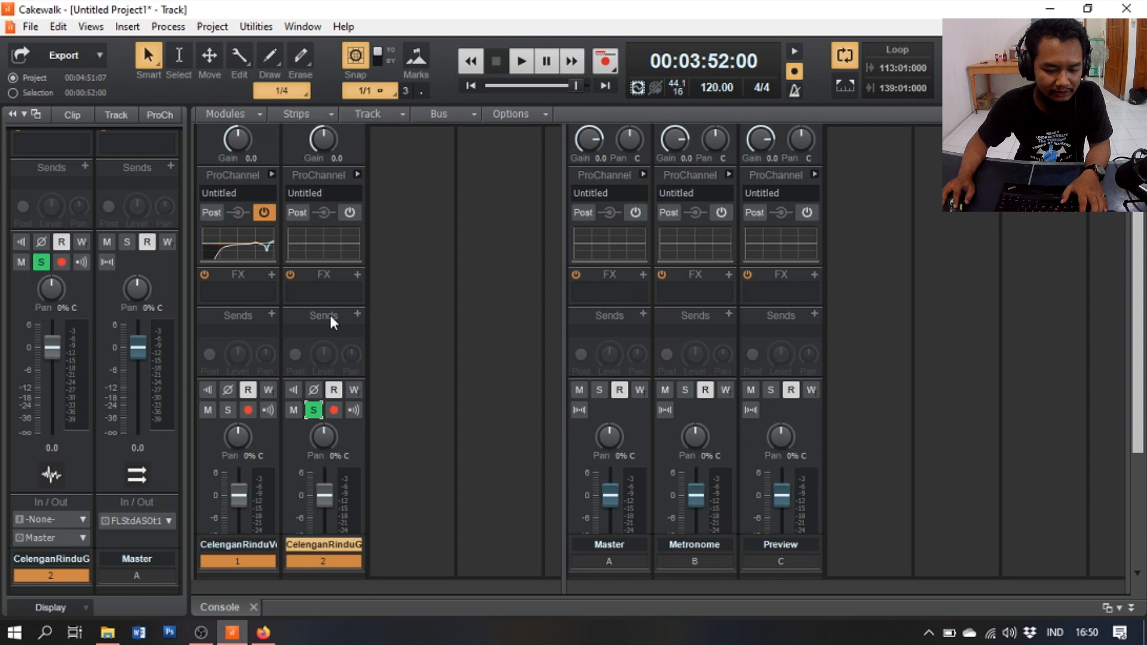
left_click(153, 111)
scroll(177, 282, "up", 5)
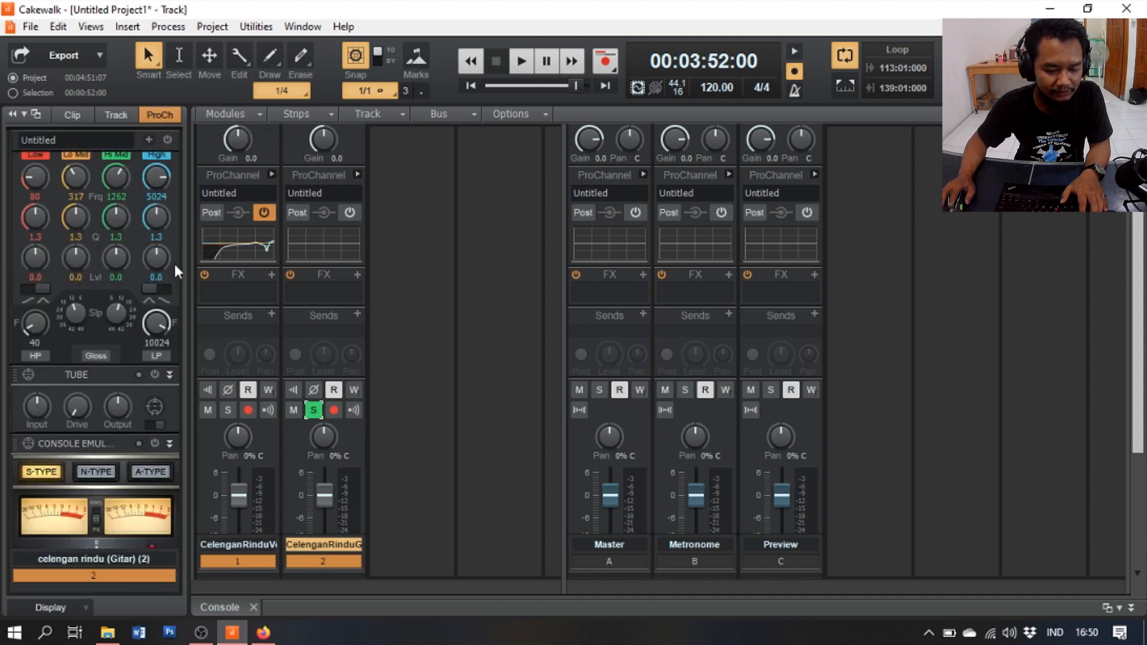
scroll(168, 223, "up", 3)
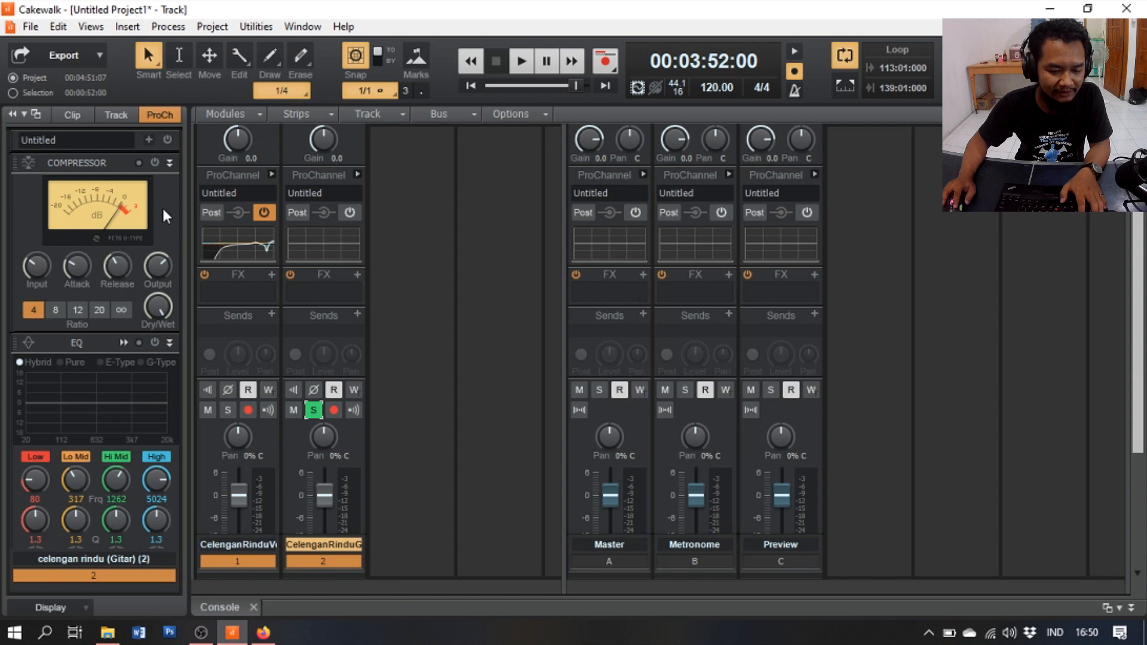
left_click(156, 162)
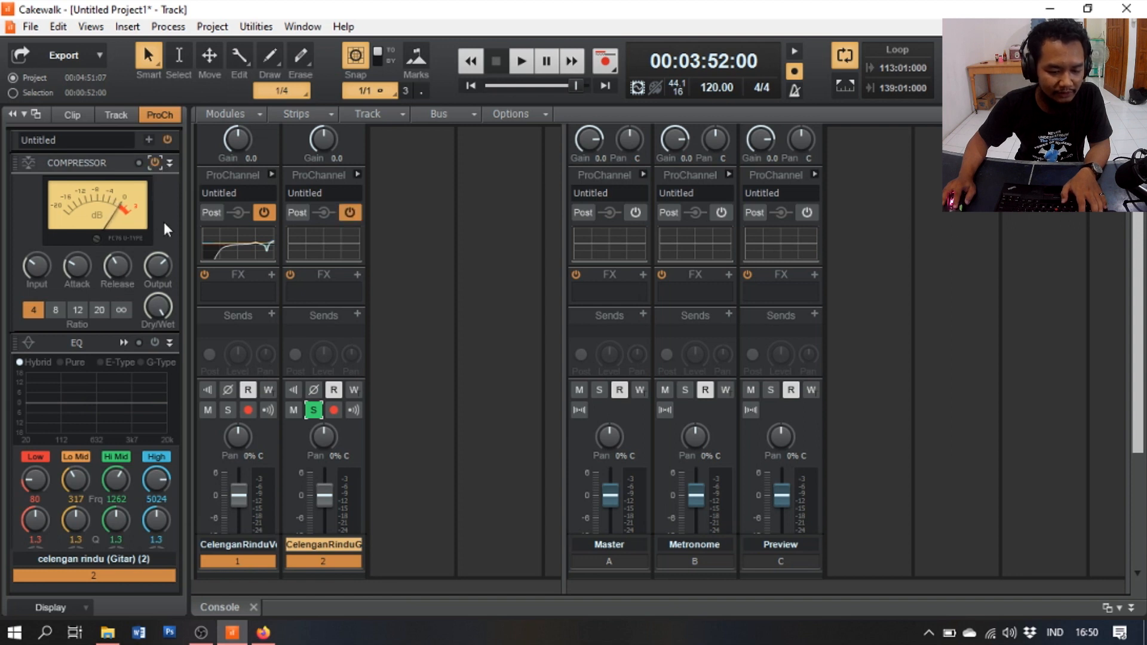
- Play the soloed guitar while raising its Compressor's input and setting the output to -4.0 dB
key("space")
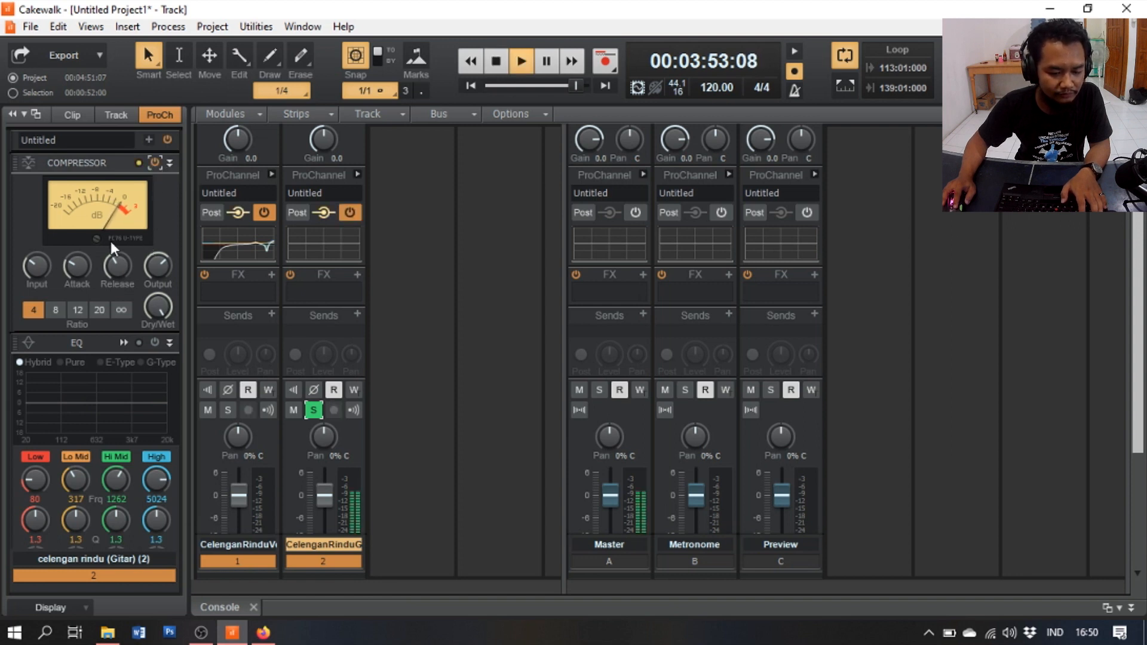
left_click(40, 263)
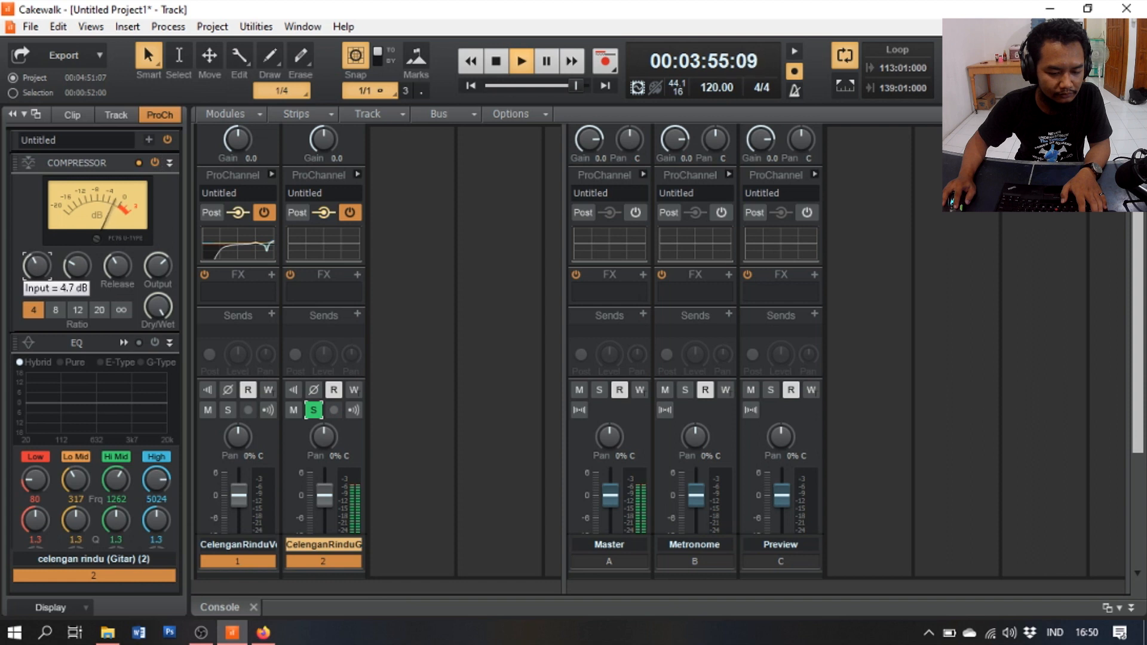
left_click(157, 265)
left_click_drag(157, 265, 158, 267)
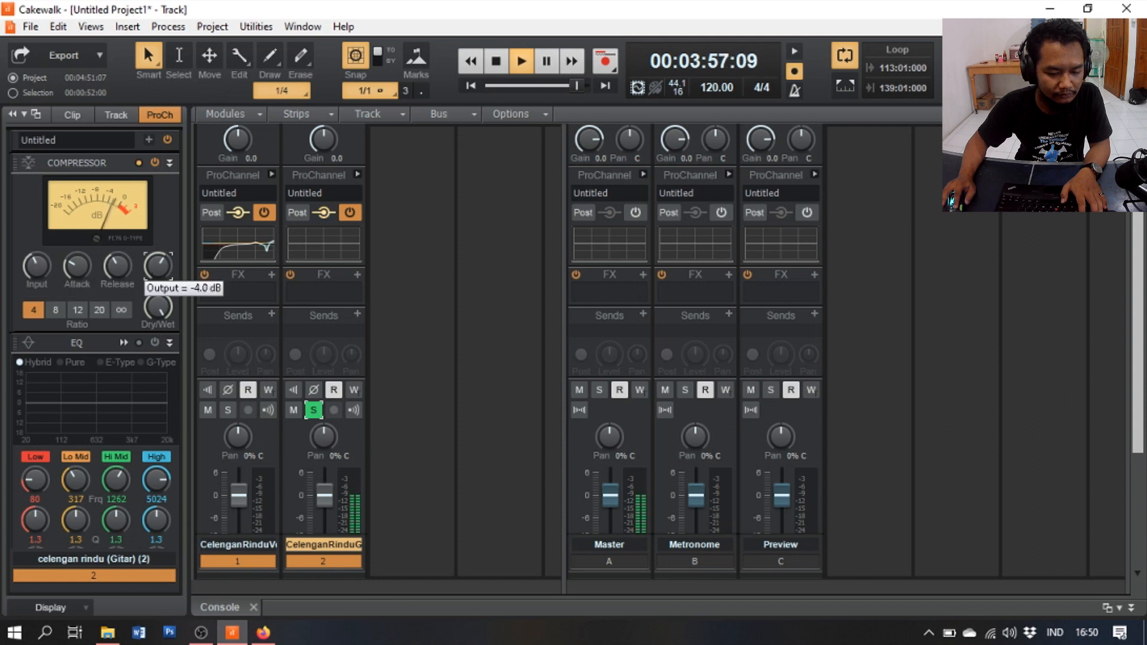
mouse_move(36, 263)
left_click_drag(36, 264, 36, 254)
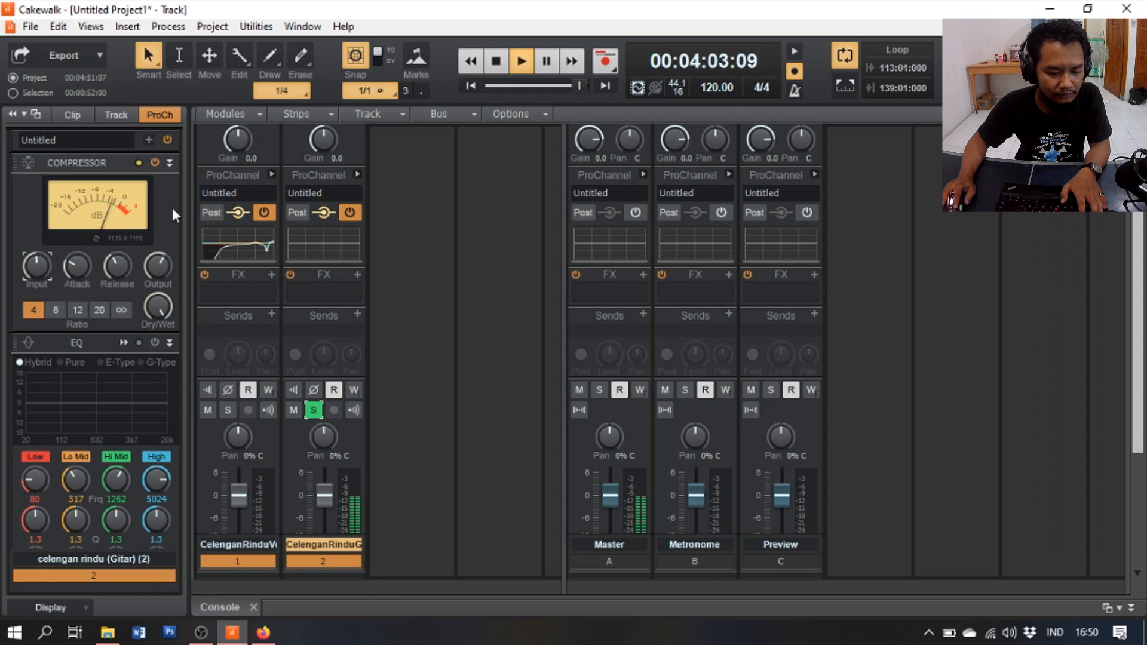
- Stop playback, switch on the guitar's EQ module, open its enlarged QuadCurve Equalizer view, and audition the guitar's spectrum briefly
key("space")
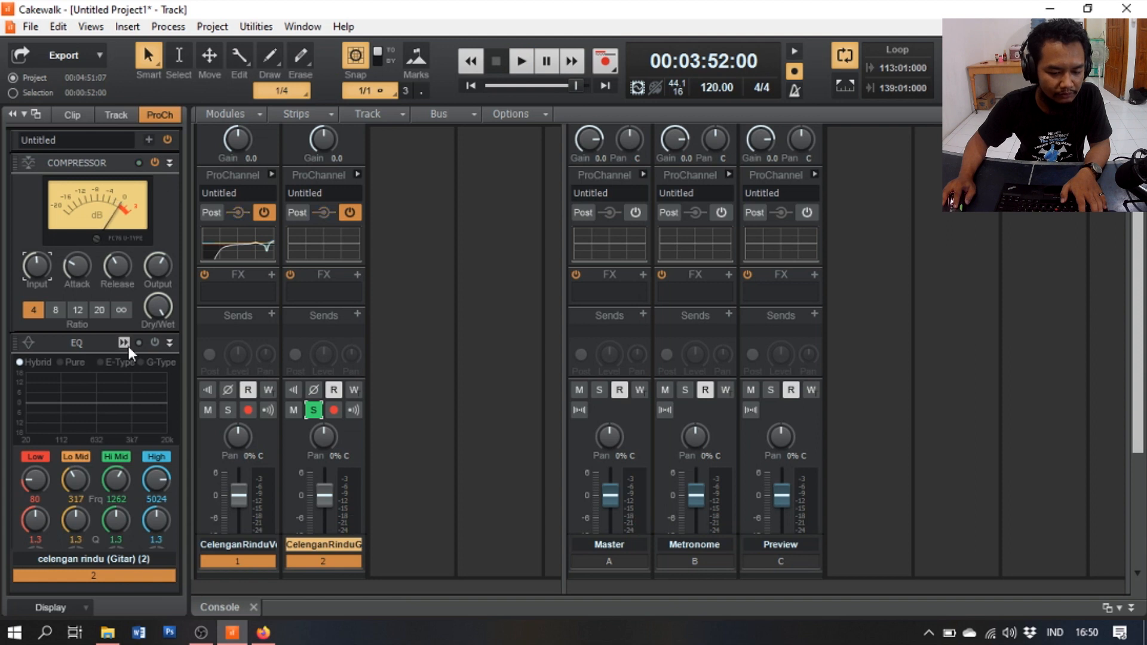
left_click(156, 342)
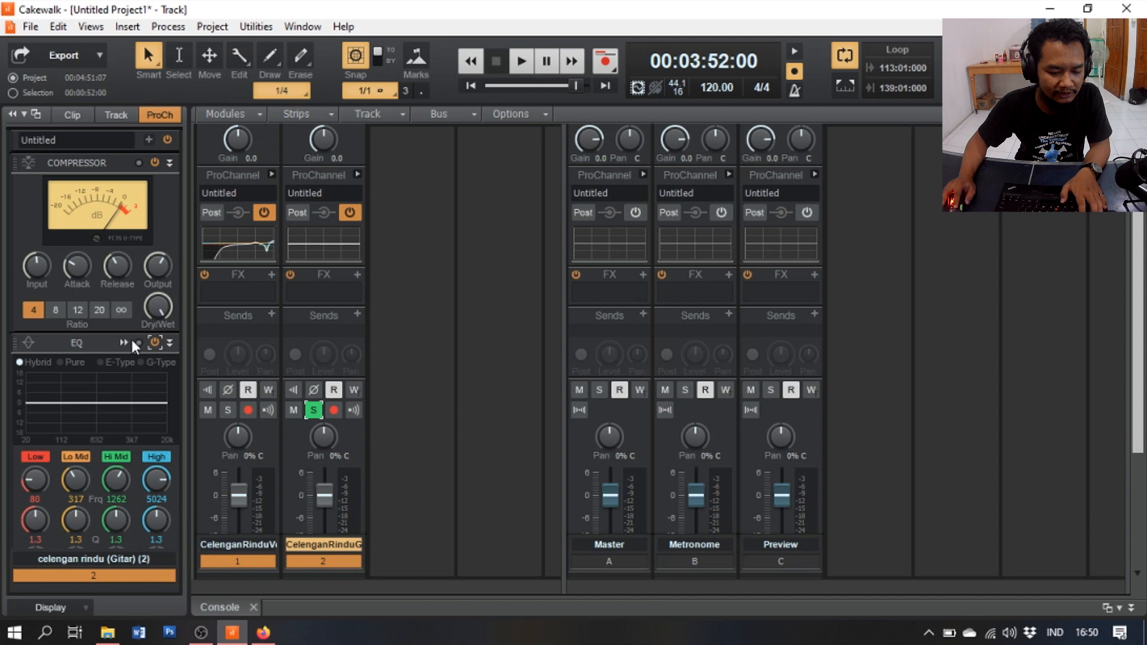
left_click(124, 342)
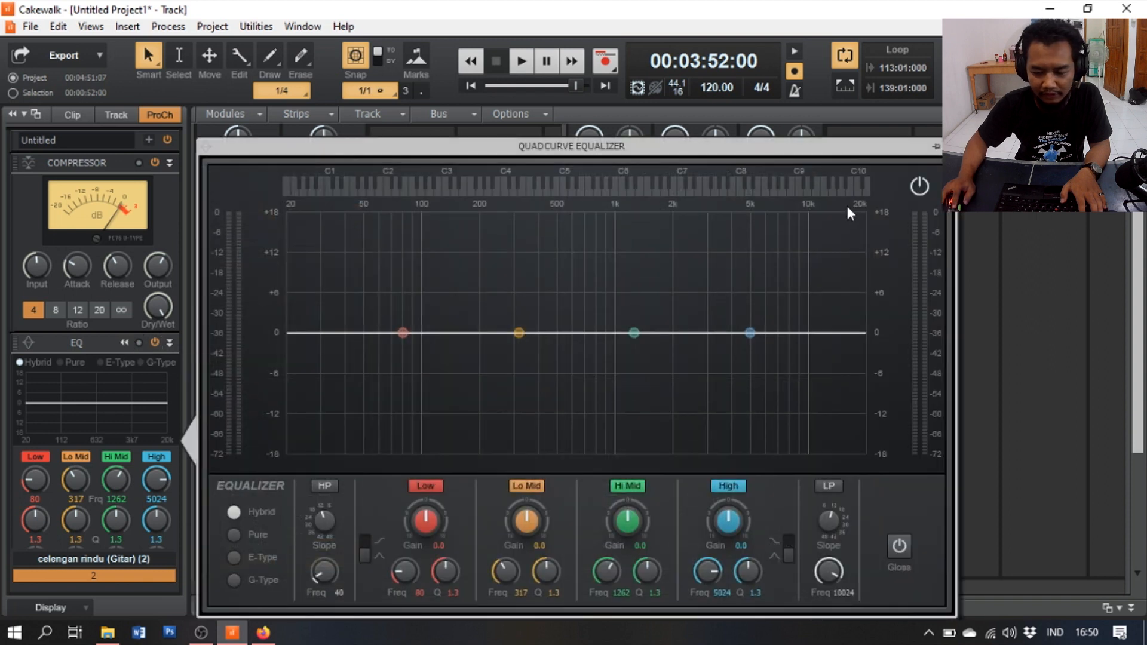
key("space")
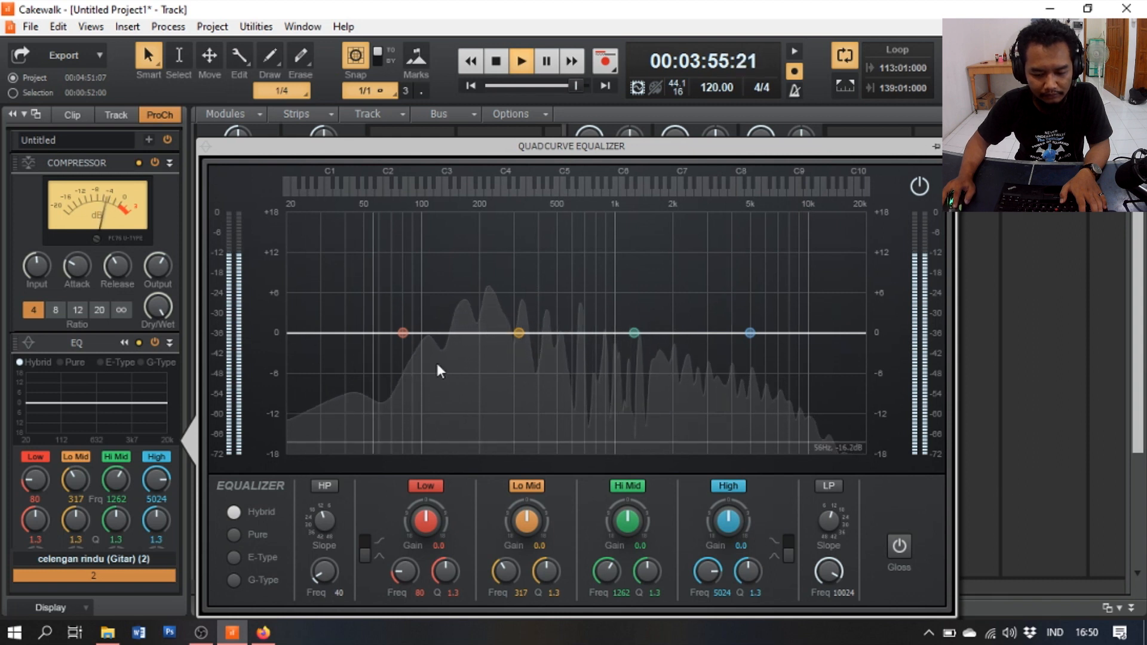
key("space")
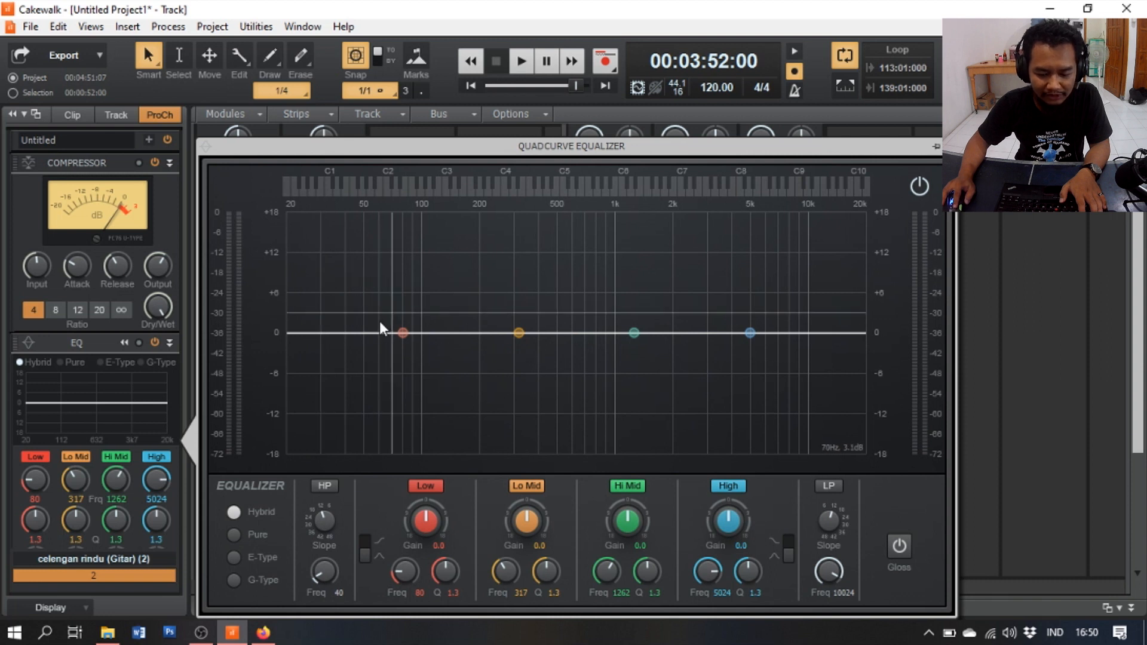
left_click(832, 485)
left_click_drag(829, 571, 828, 627)
key("space")
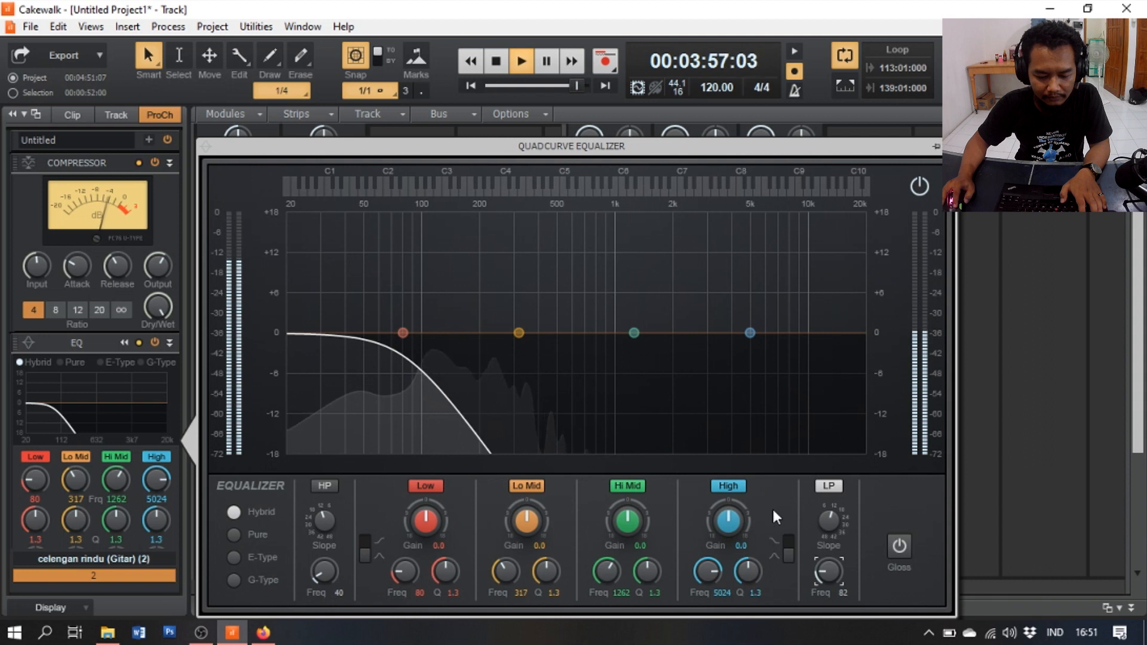
key("space")
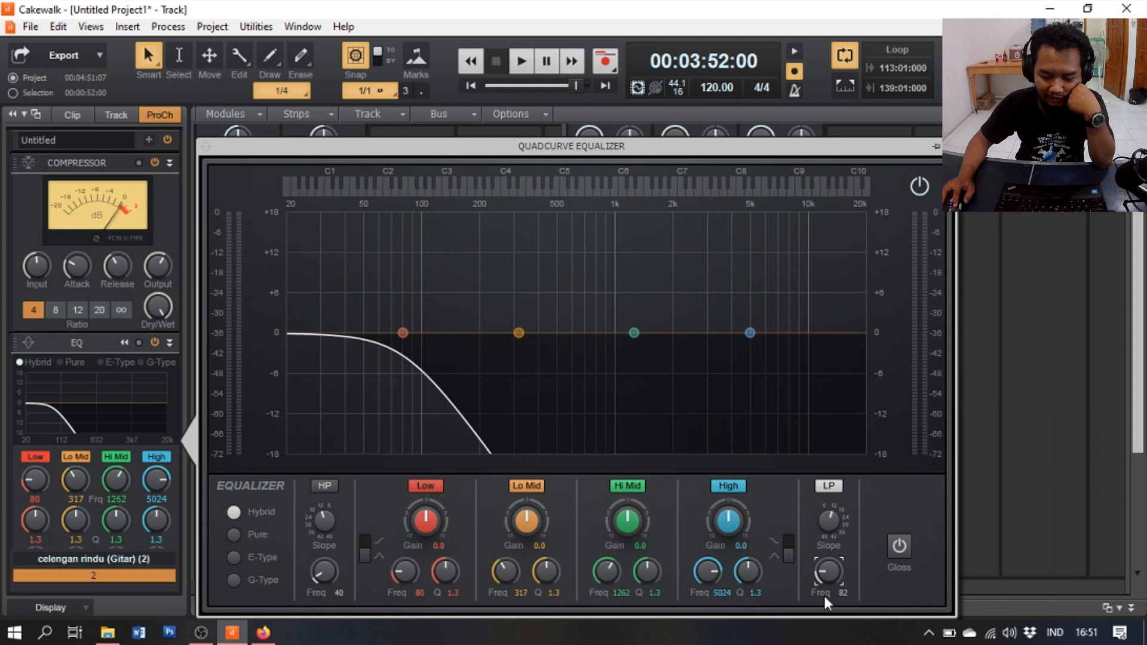
left_click_drag(829, 572, 828, 519)
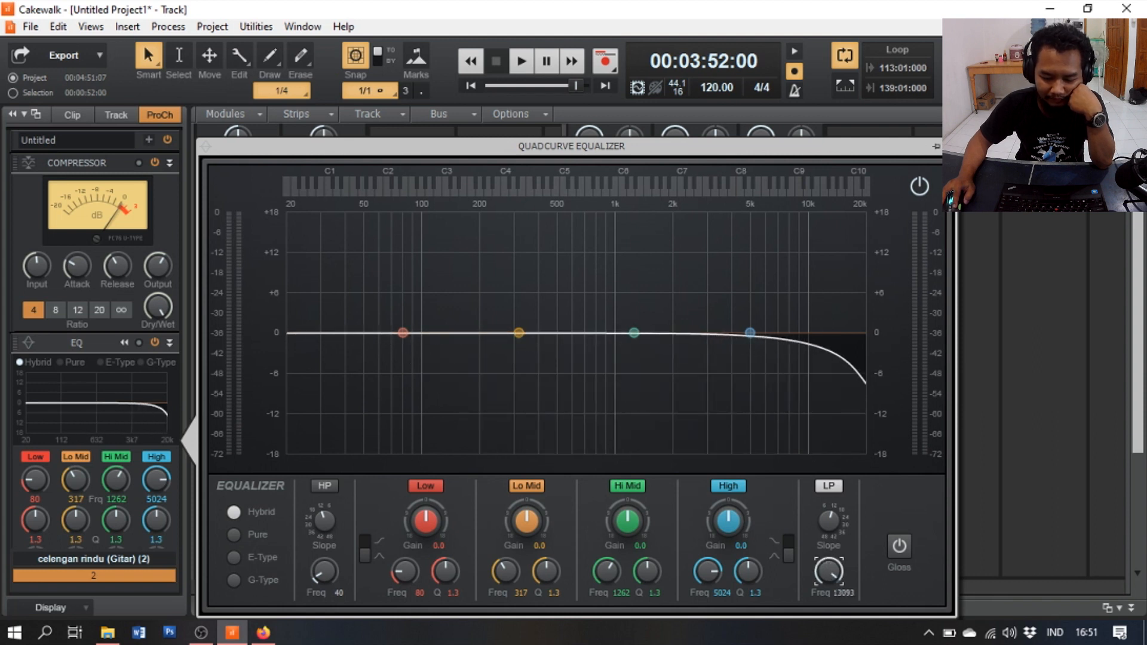
left_click(830, 485)
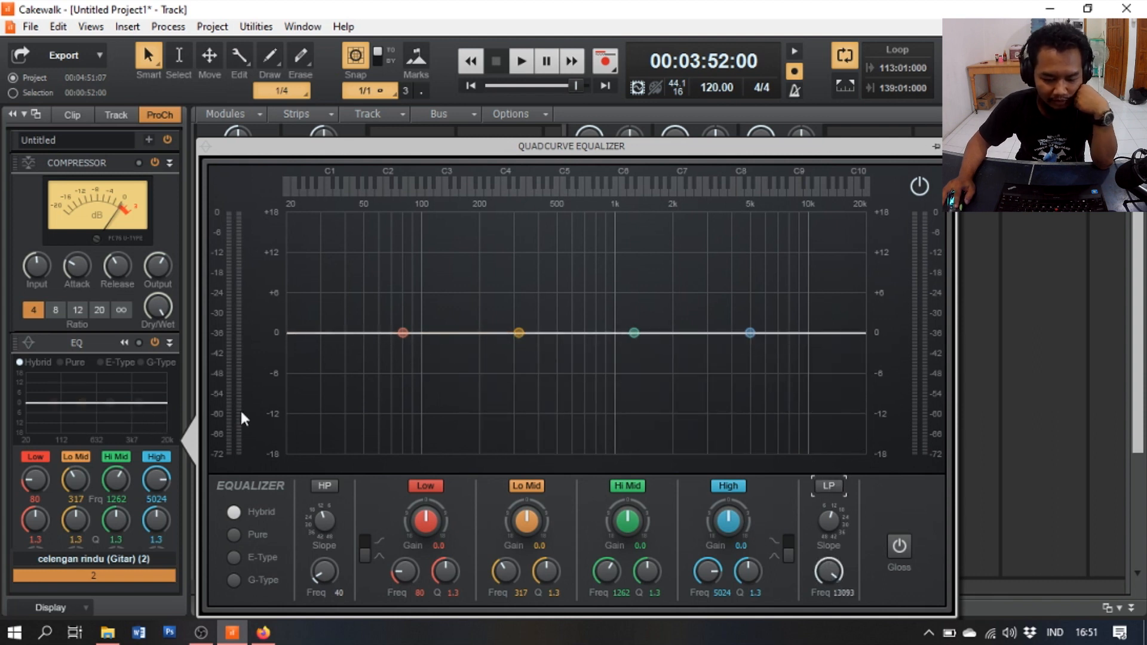
- Enable the guitar EQ's high-pass filter, set its frequency to 98 Hz, and audition the result
left_click(323, 486)
left_click_drag(320, 574, 321, 554)
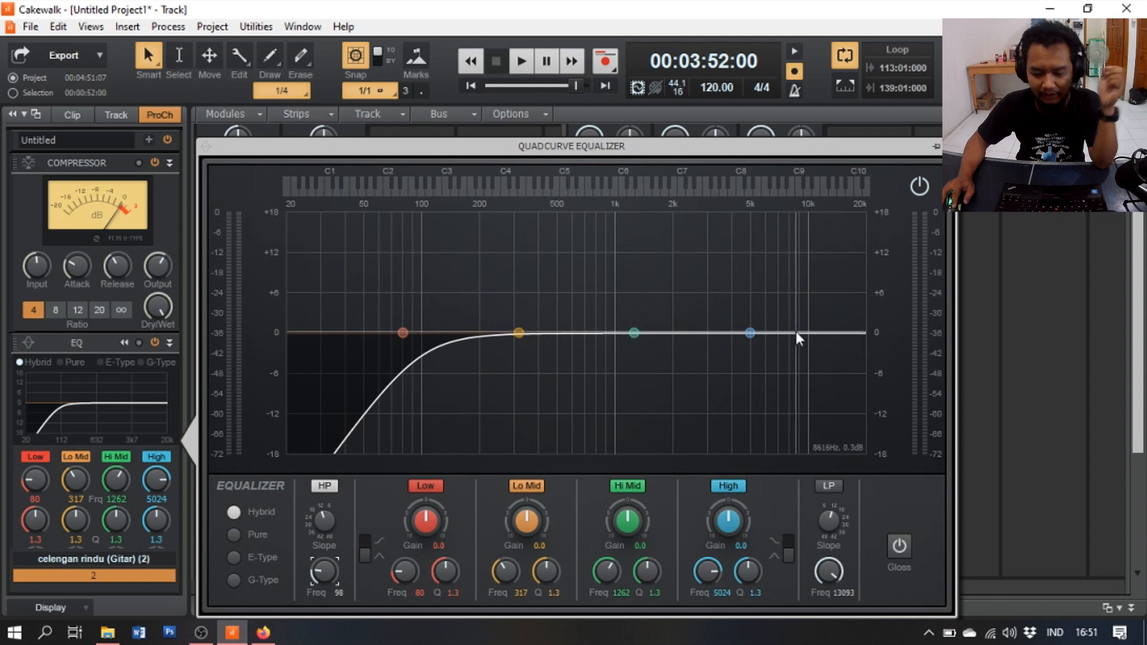
key("space")
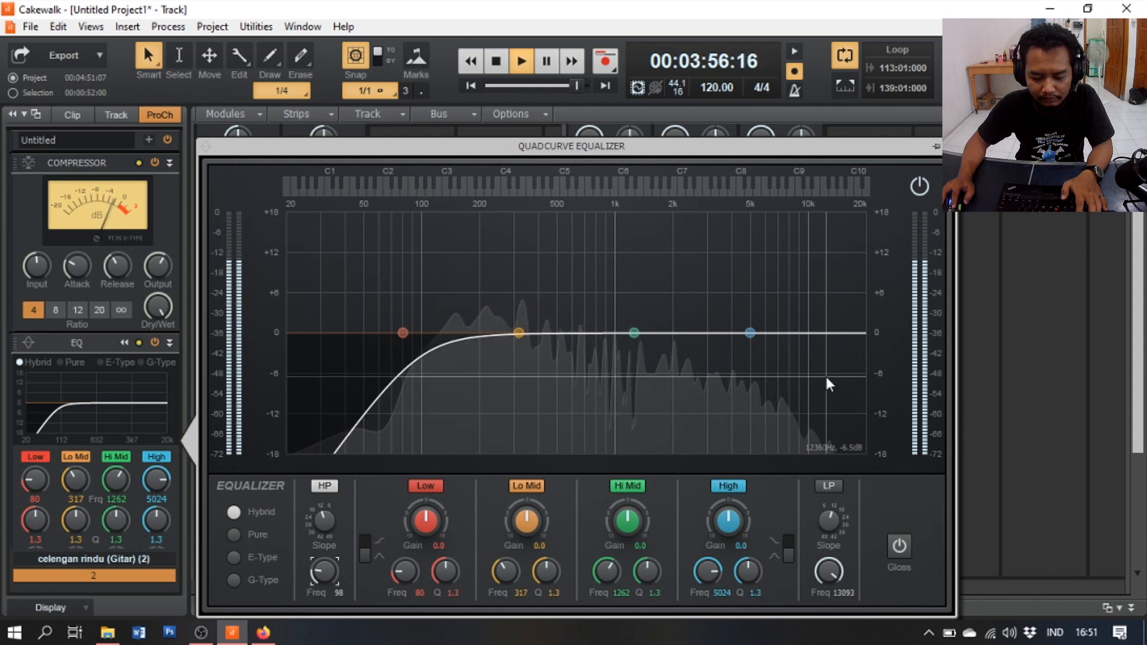
key("space")
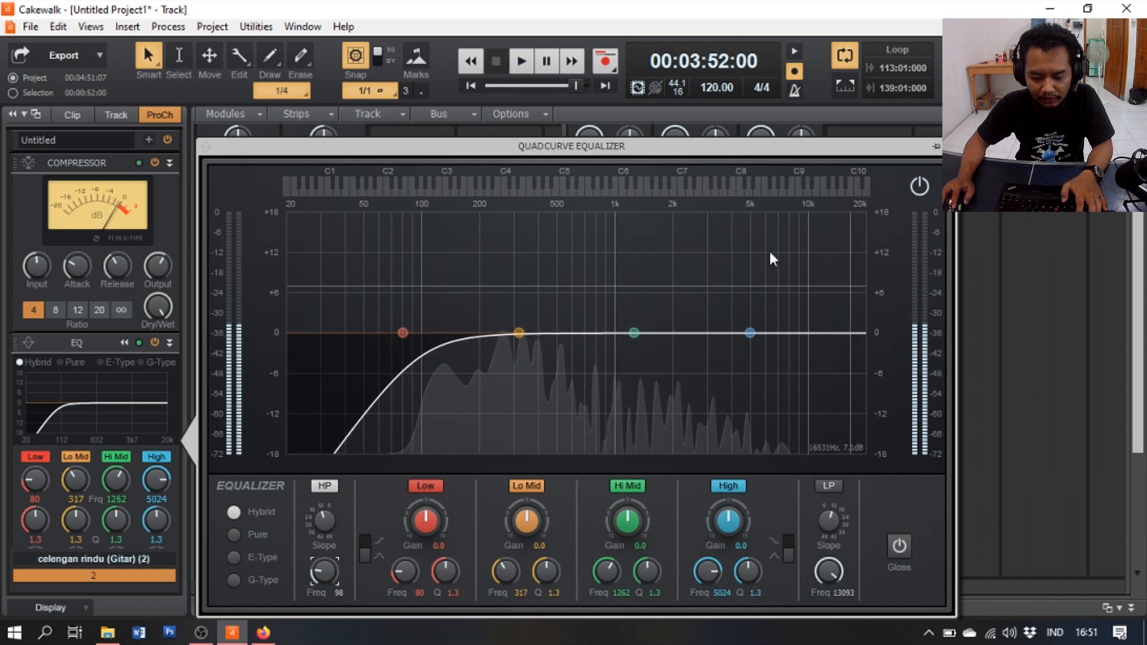
- Enable the guitar EQ's low-pass filter, raise its slope slightly, and set its frequency to 12173 Hz
left_click(828, 485)
left_click_drag(829, 568, 829, 585)
left_click_drag(829, 521, 828, 515)
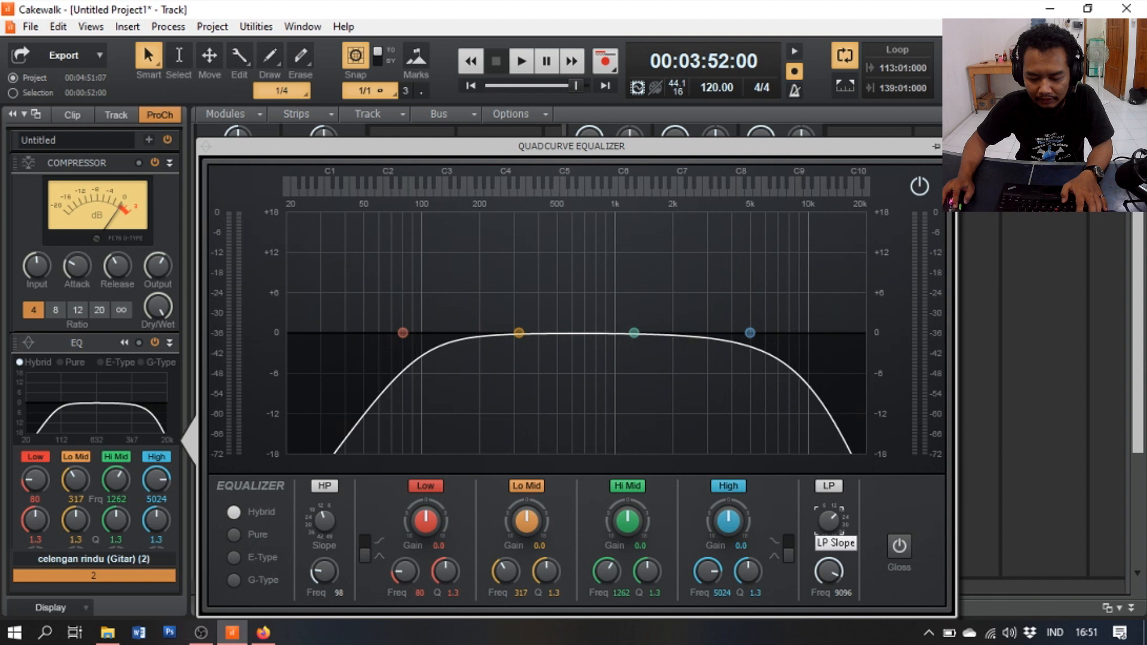
left_click_drag(828, 572, 828, 564)
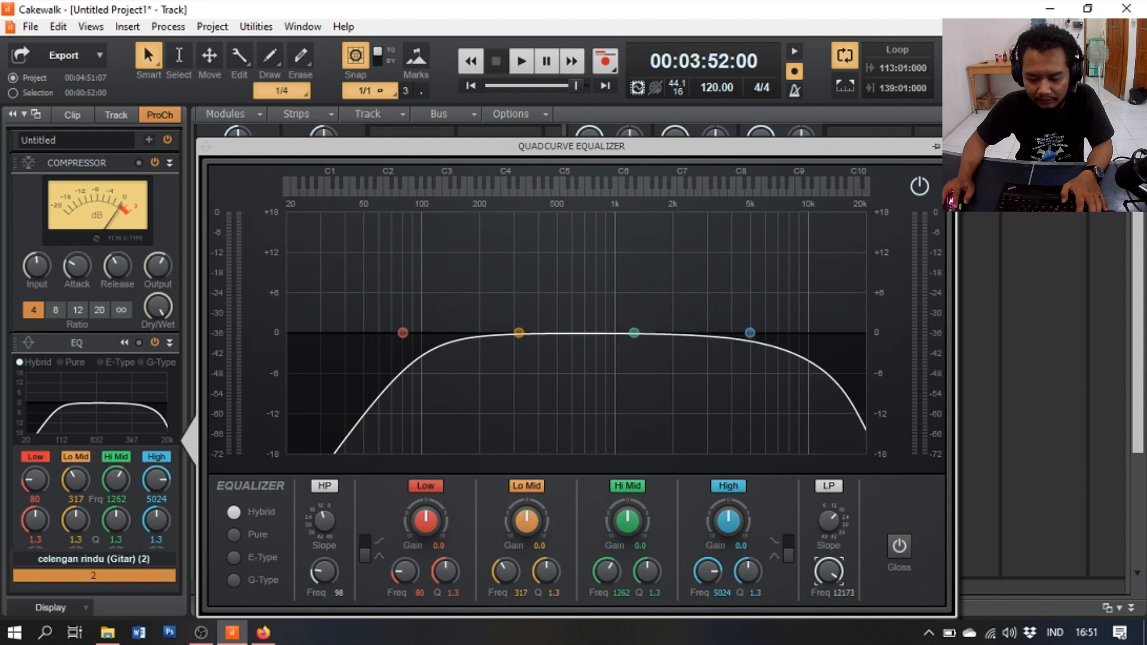
- Boost the guitar EQ's High band by 3.1 dB at 9717 Hz while auditioning the track
key("space")
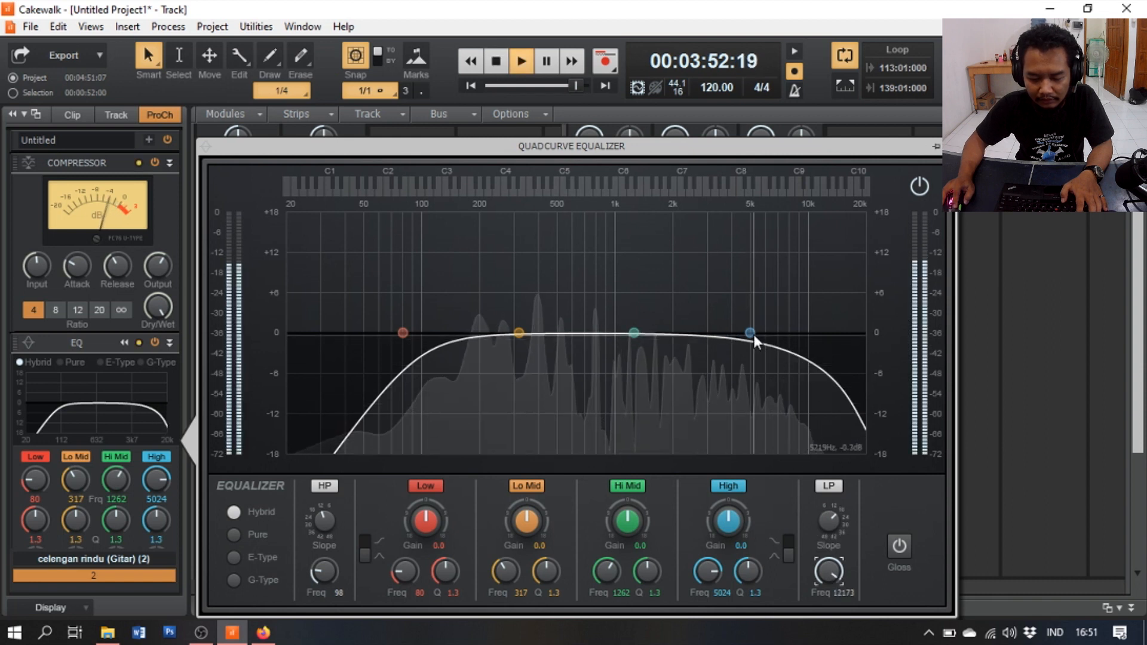
left_click_drag(747, 328, 805, 312)
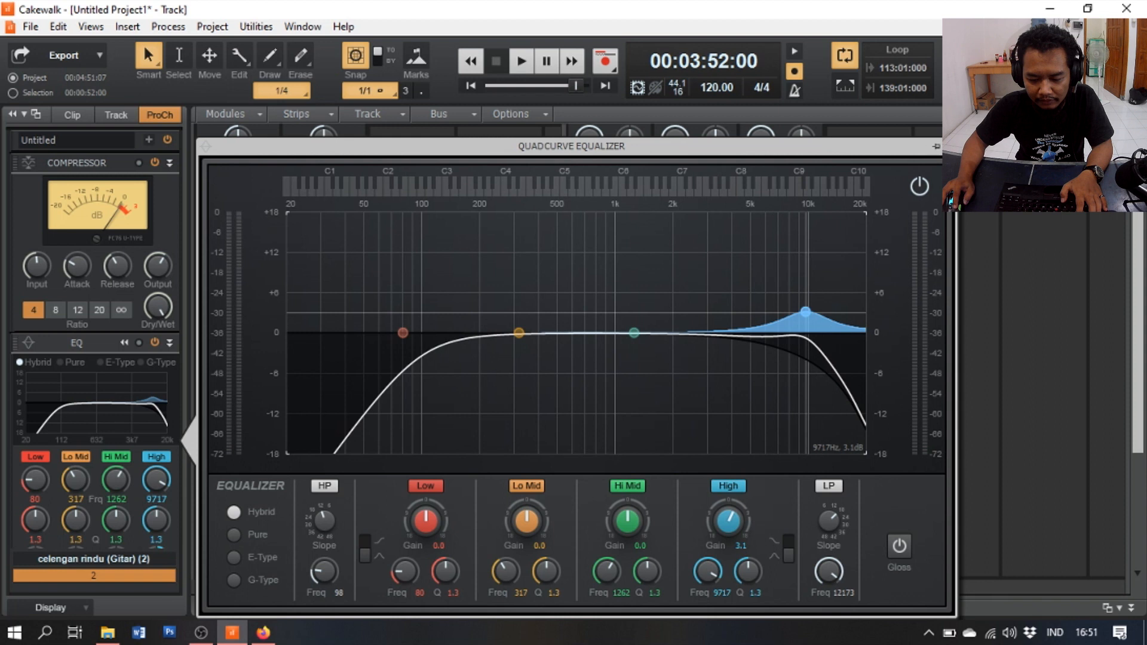
key("space")
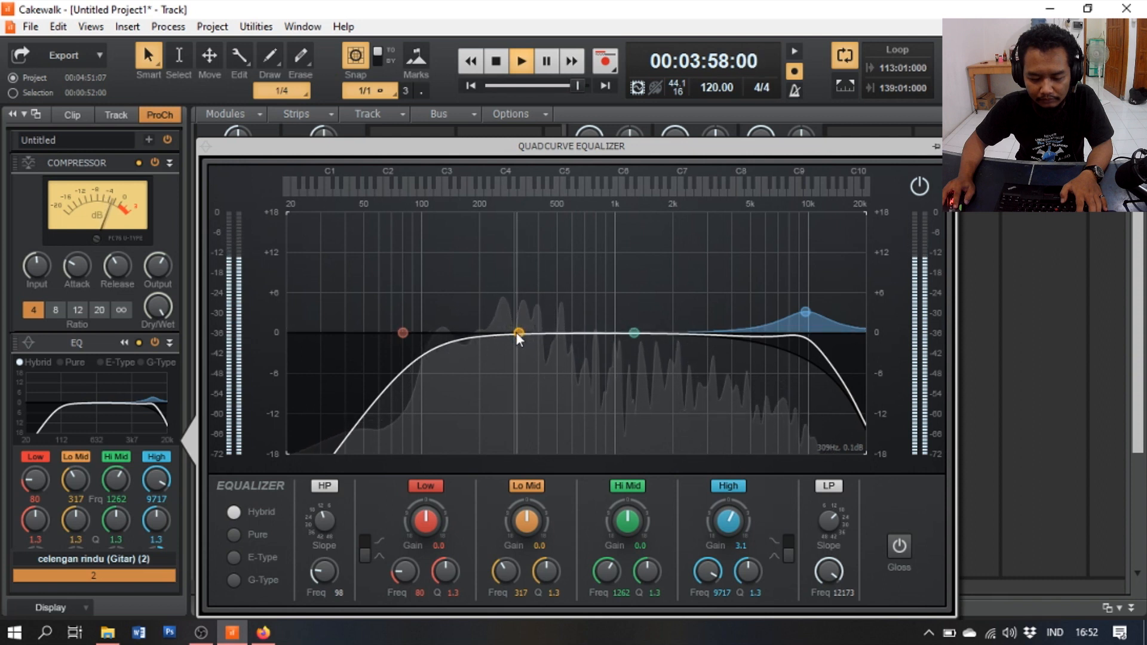
key("space")
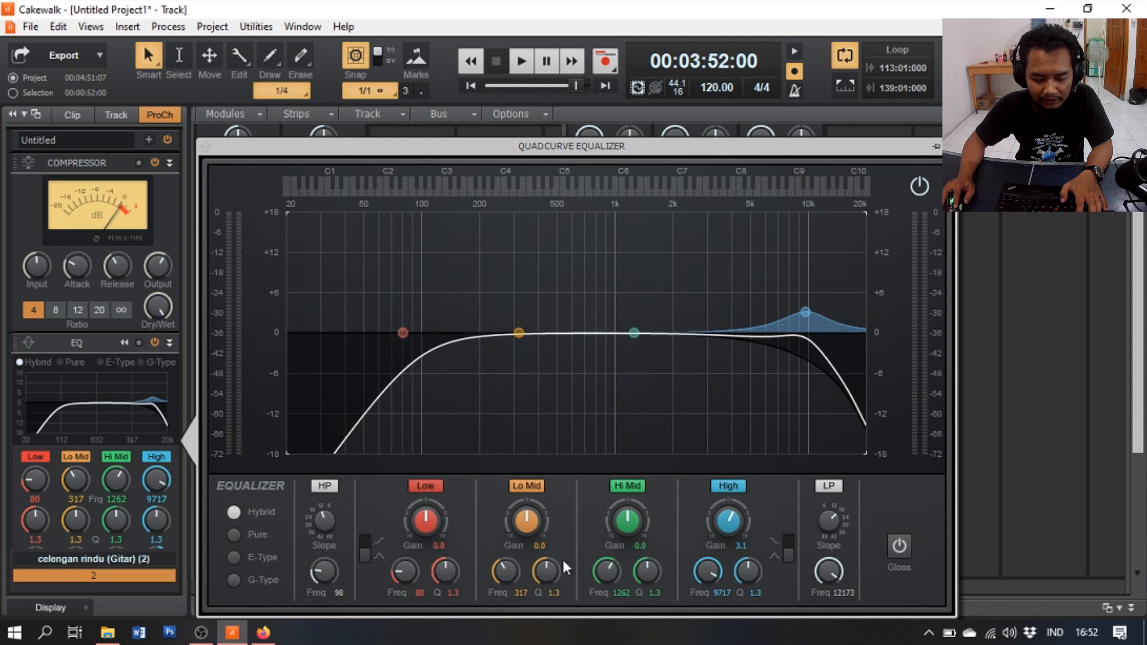
- Set the Lo Mid band's Q to 12.0, cut it by 6.5 dB at 575 Hz, and audition the guitar
left_click_drag(546, 570, 545, 525)
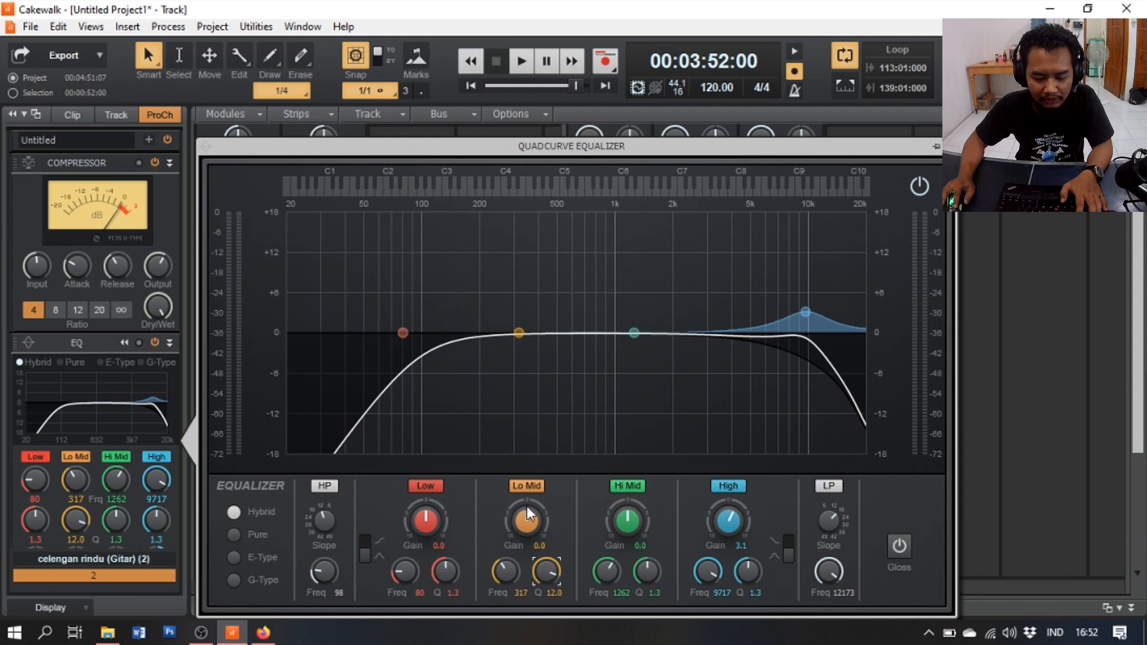
left_click_drag(518, 333, 568, 376)
key("space")
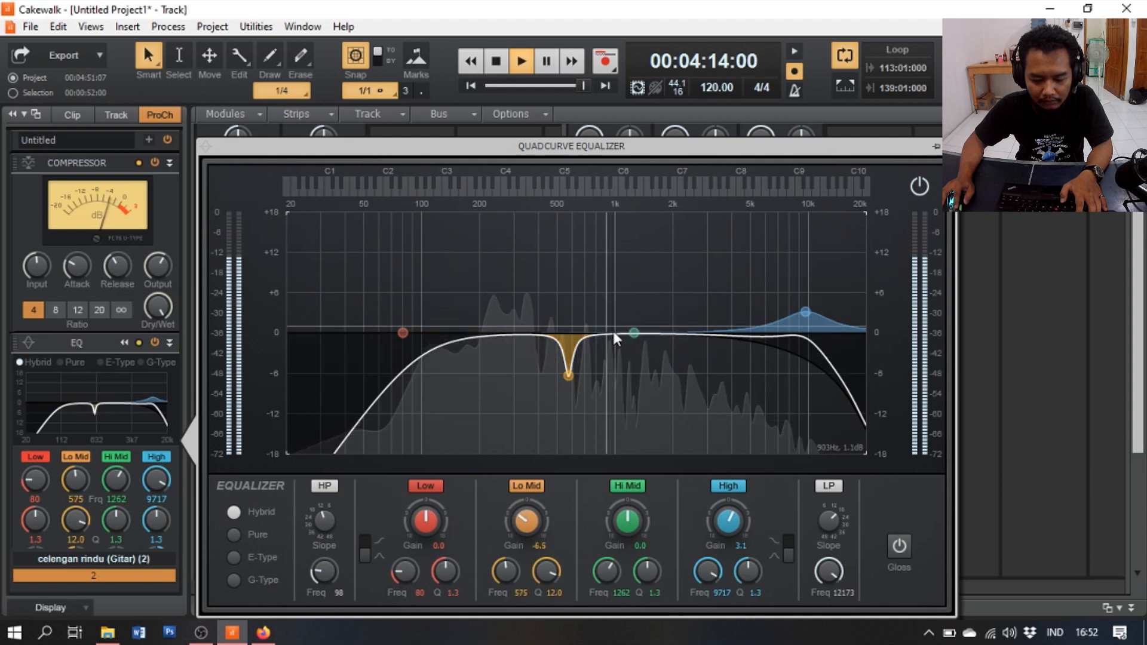
key("space")
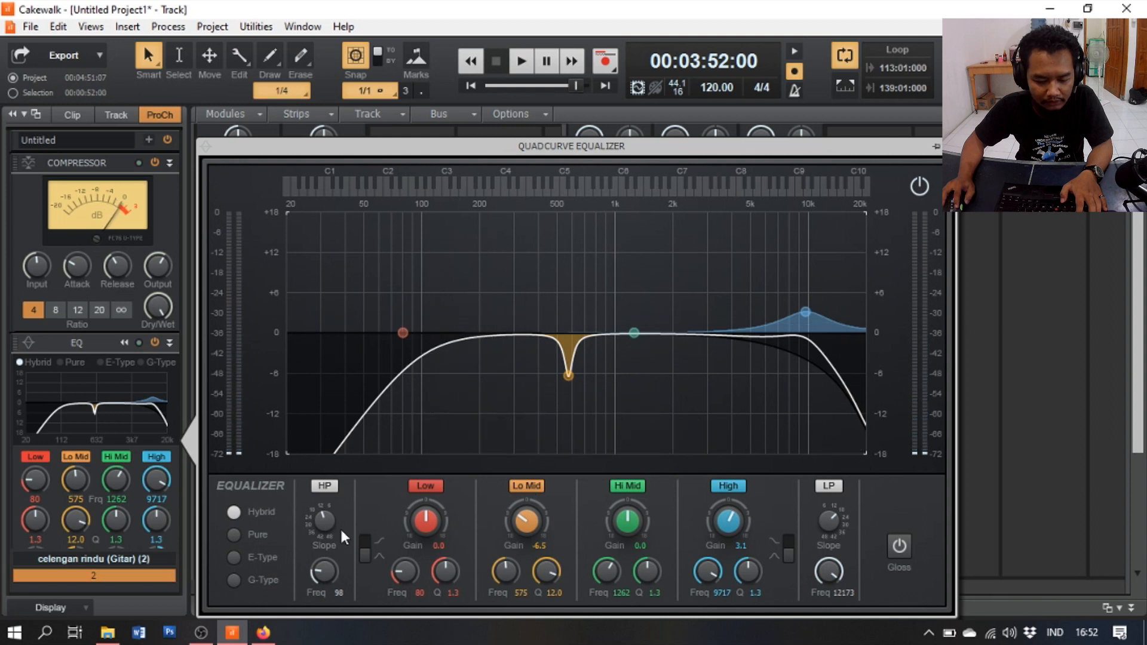
- Steepen the high-pass filter's slope and set its frequency to 73 Hz while the guitar plays
left_click_drag(314, 522, 314, 497)
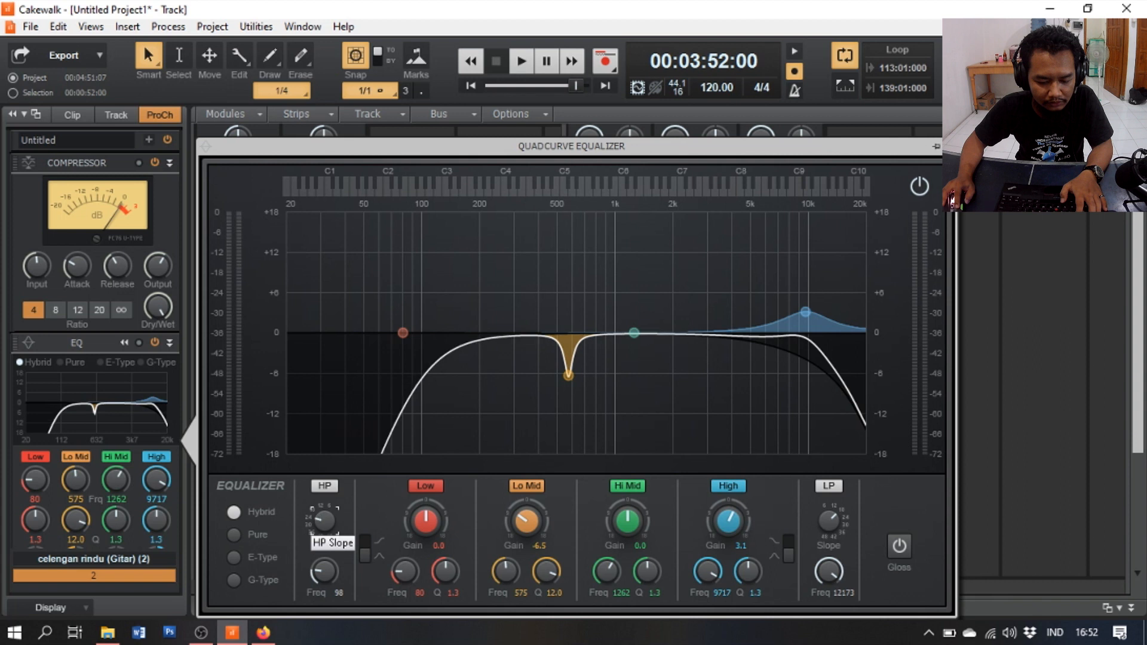
key("space")
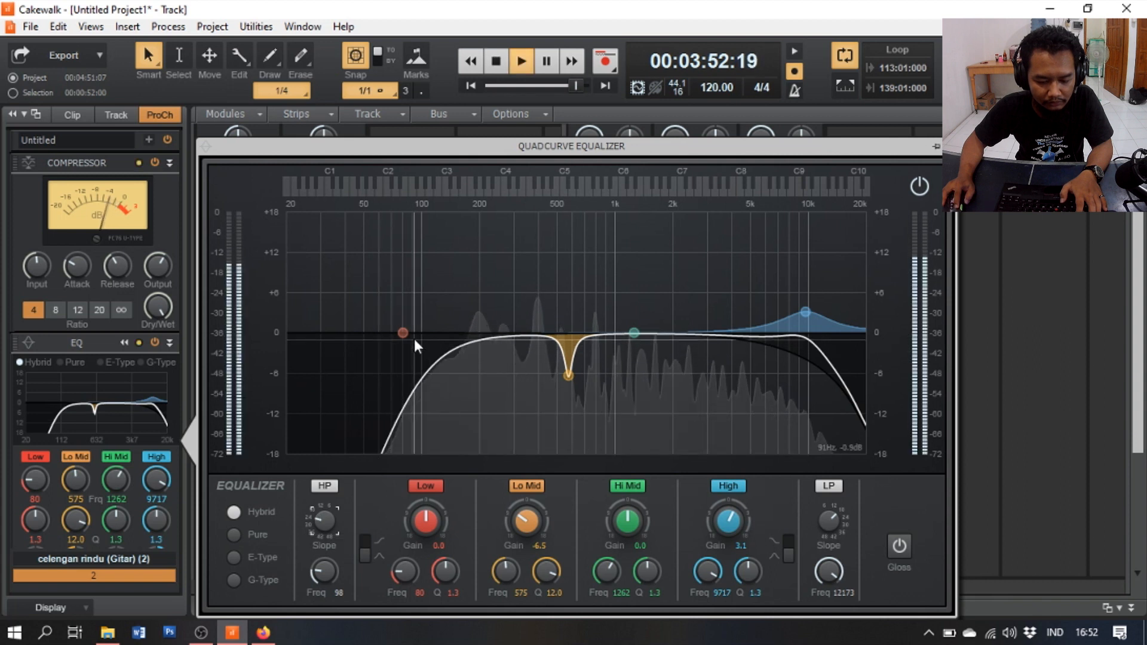
left_click_drag(322, 572, 322, 585)
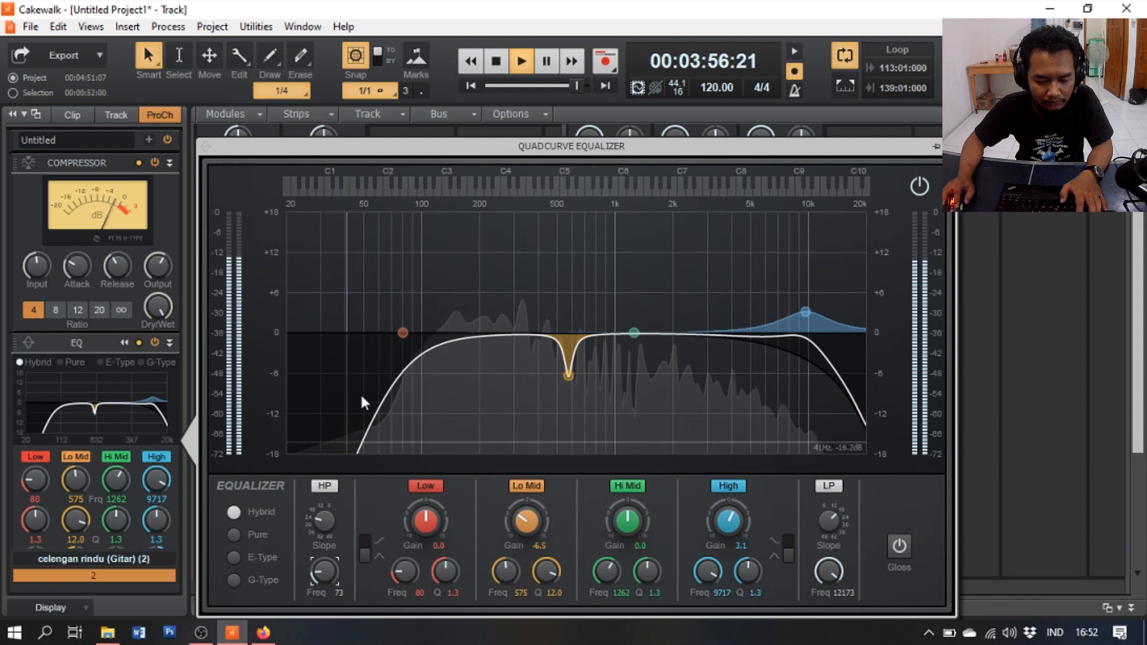
key("space")
- Boost the Low band 1.2 dB at 106 Hz and the Hi Mid band 2.2 dB at 1803 Hz while auditioning, and close the enlarged EQ view
left_click_drag(402, 332, 426, 325)
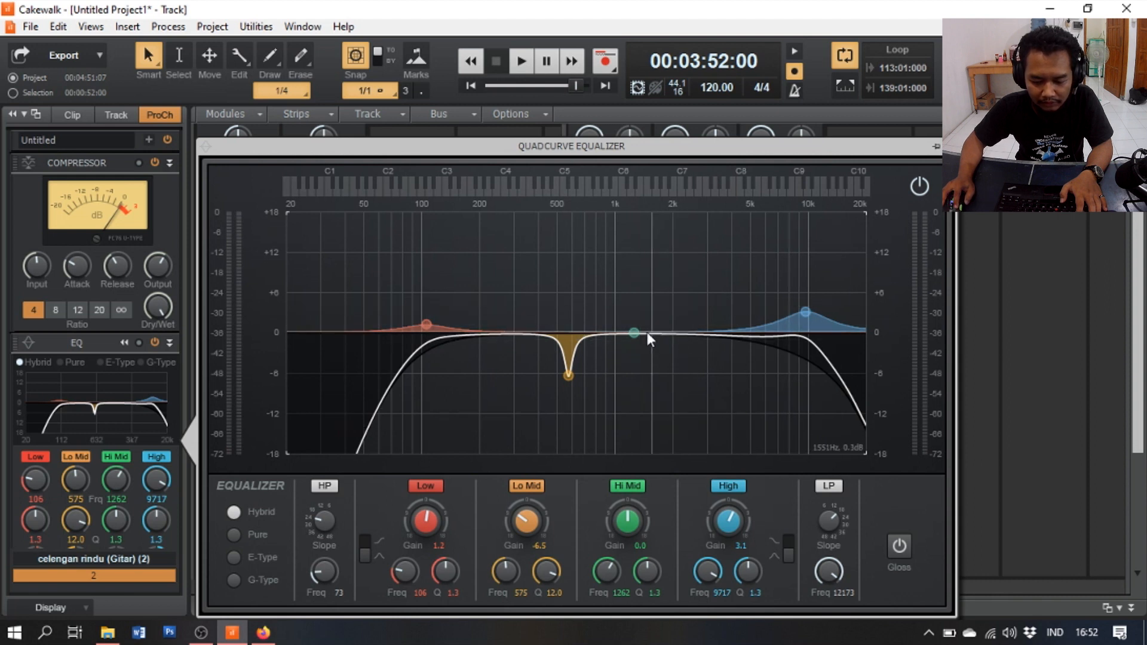
key("space")
left_click_drag(633, 332, 672, 317)
key("space")
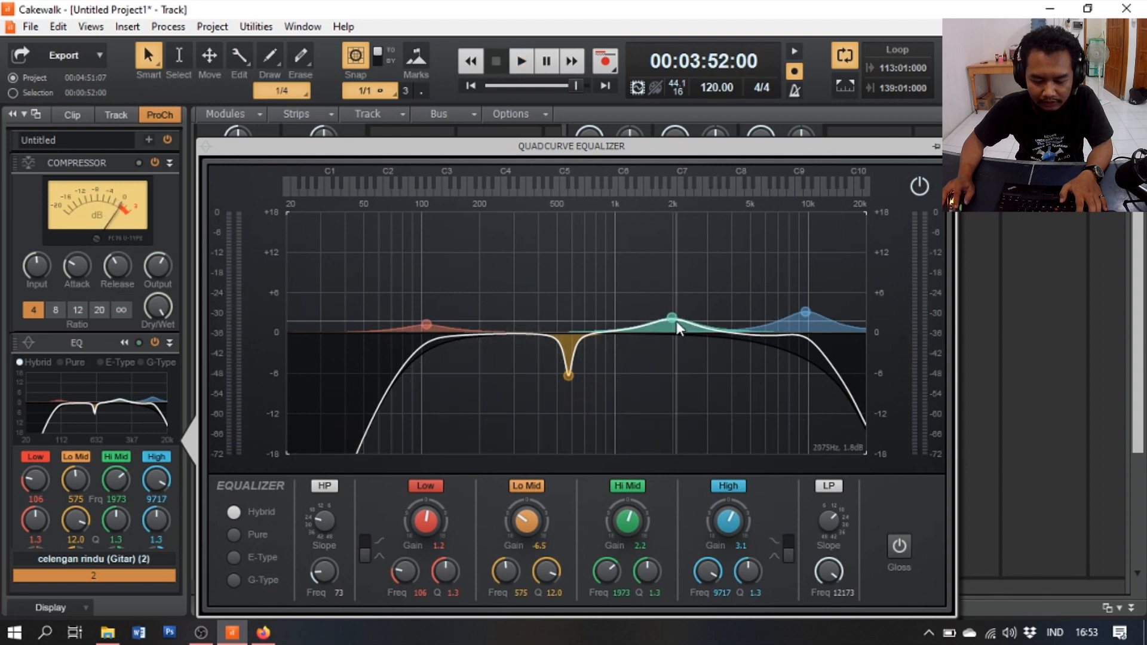
left_click_drag(671, 313, 664, 316)
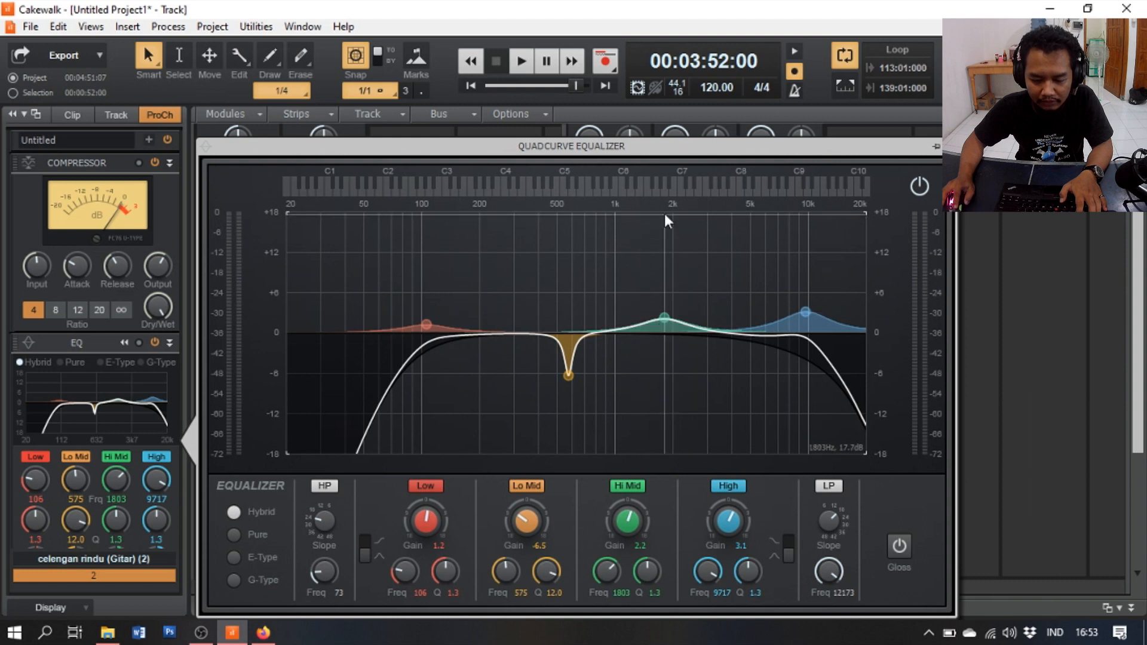
key("space")
key("space")
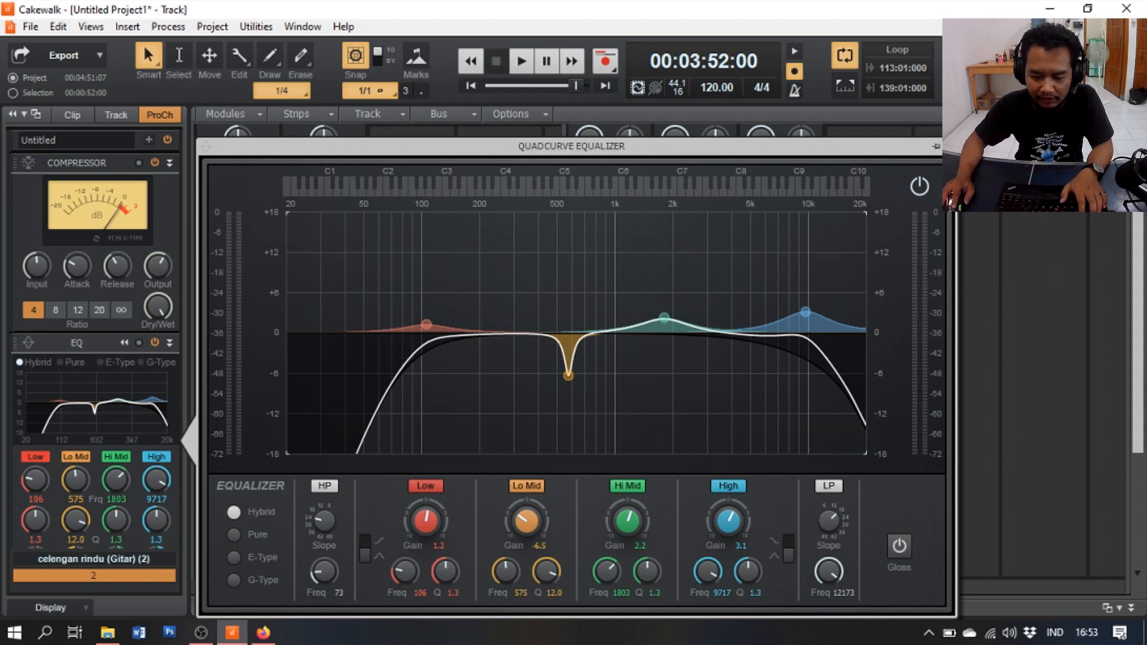
left_click(55, 421)
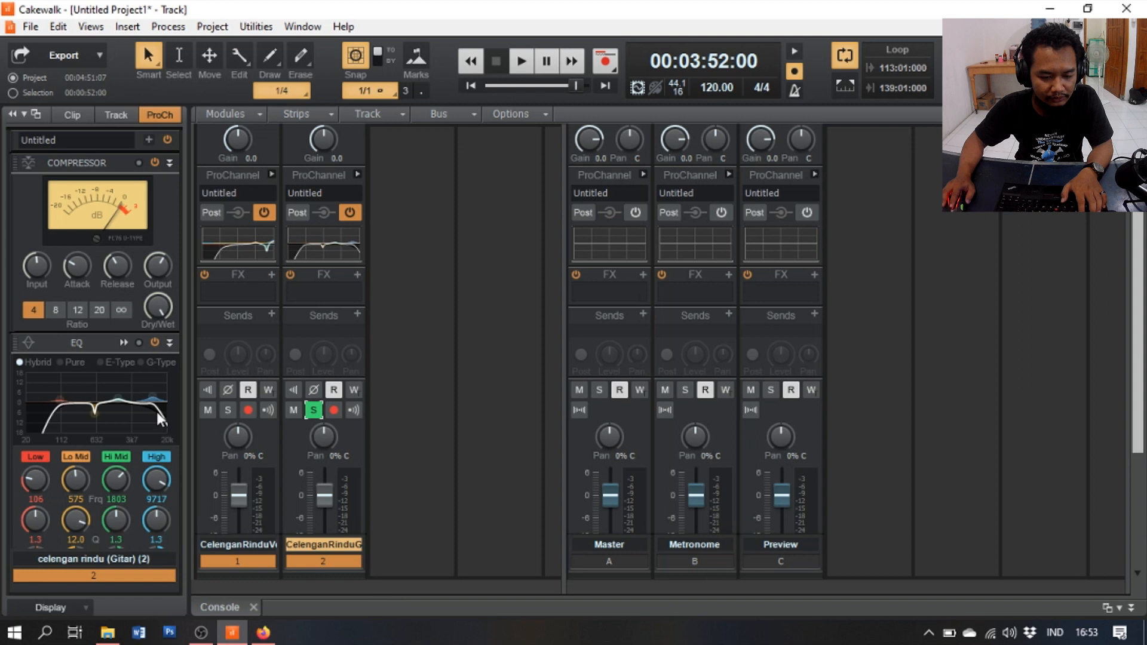
- Switch on the guitar's Tube module, set its drive to about 9.5%, and raise its input slightly while auditioning
scroll(1011, 333, "down", 3)
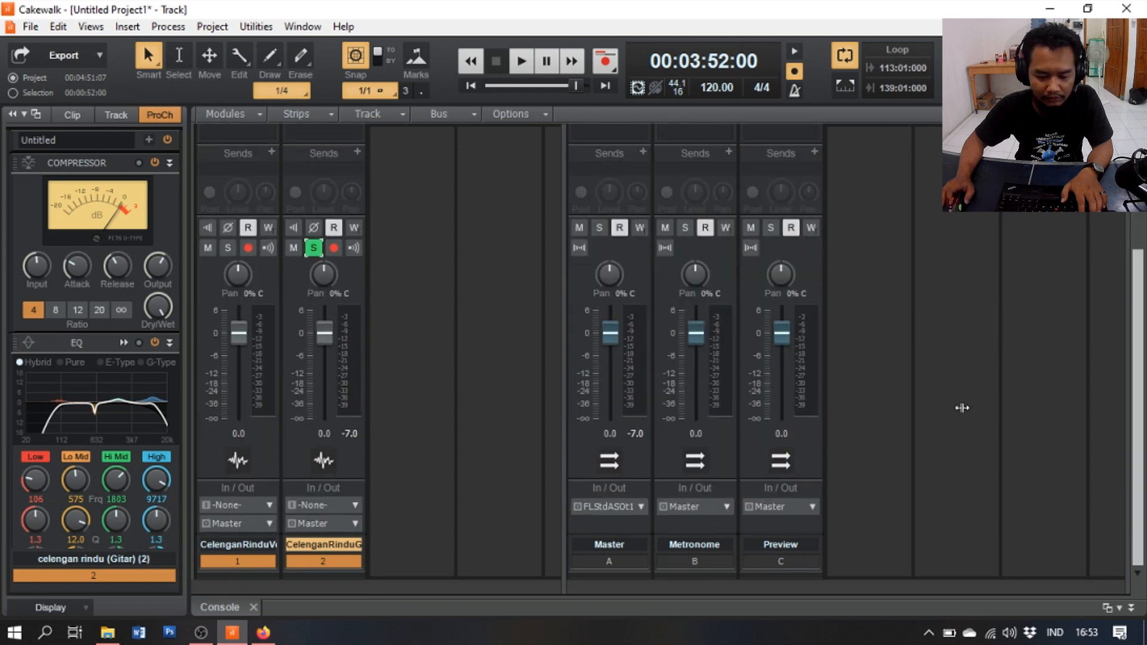
scroll(137, 502, "down", 2)
scroll(150, 480, "up", 2)
scroll(150, 480, "down", 3)
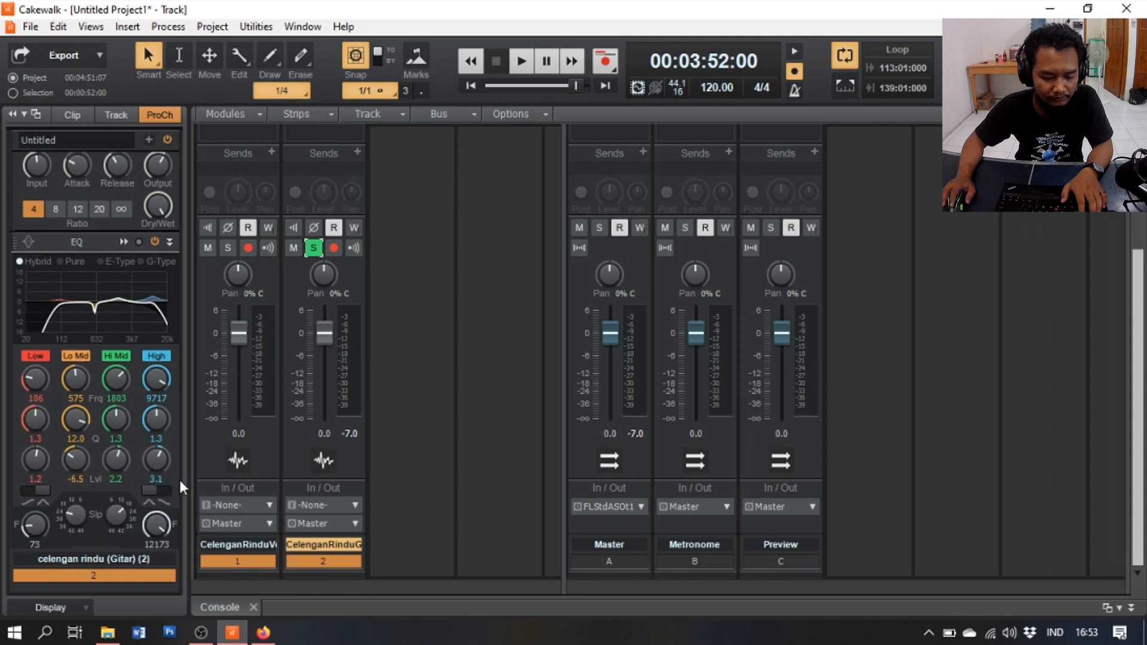
scroll(173, 476, "down", 5)
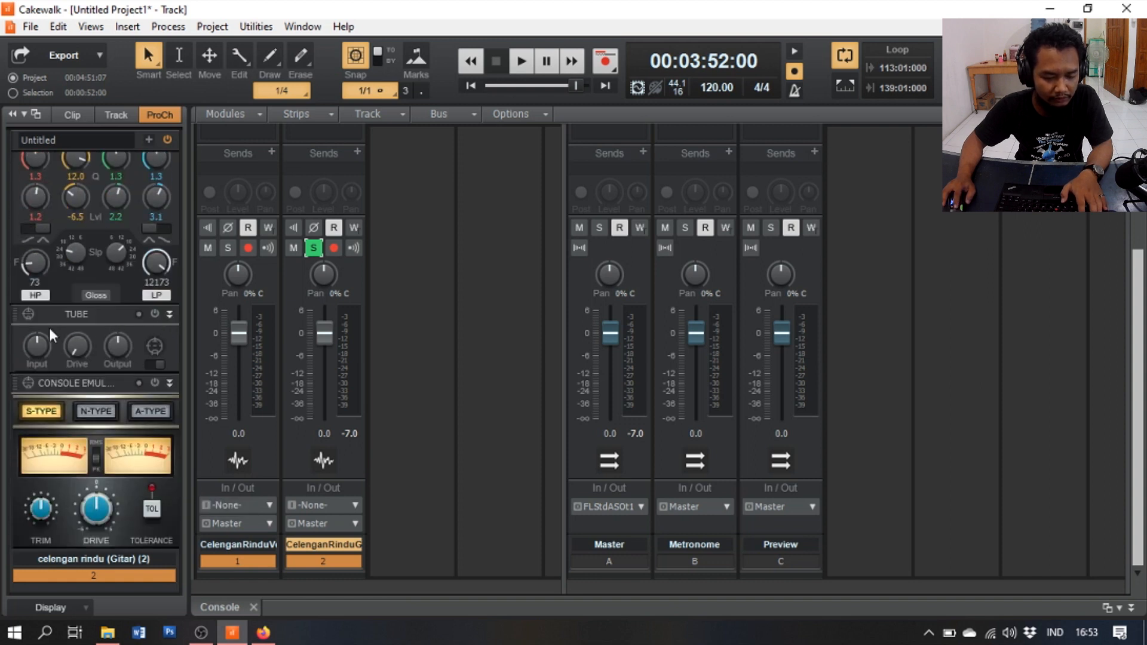
left_click(155, 314)
key("space")
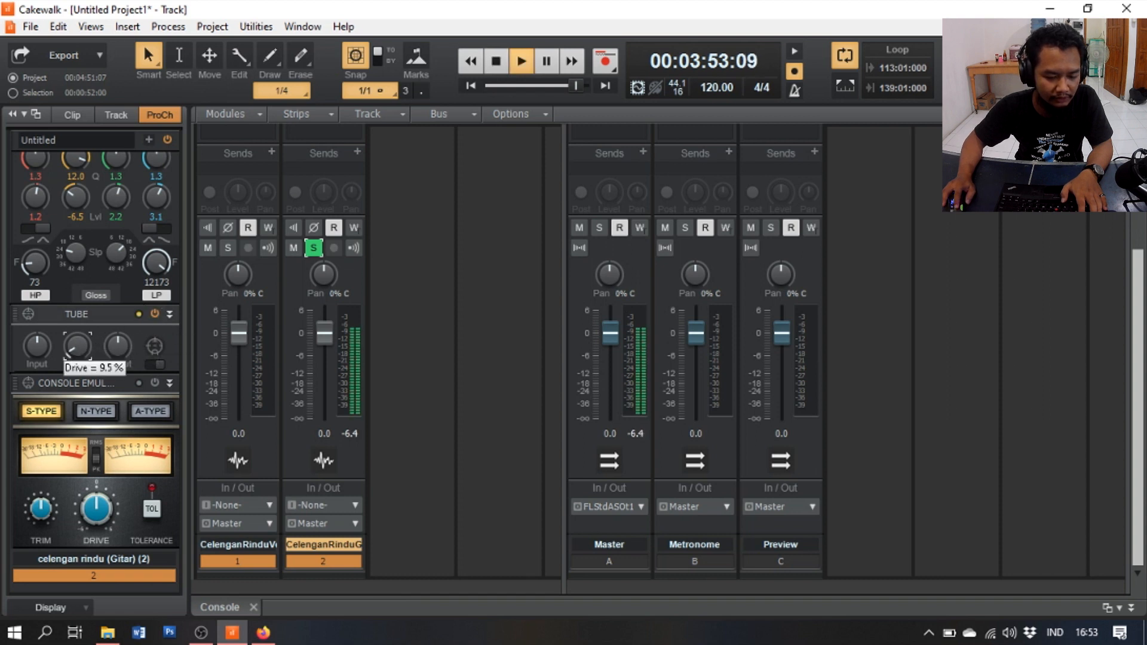
left_click_drag(42, 345, 41, 336)
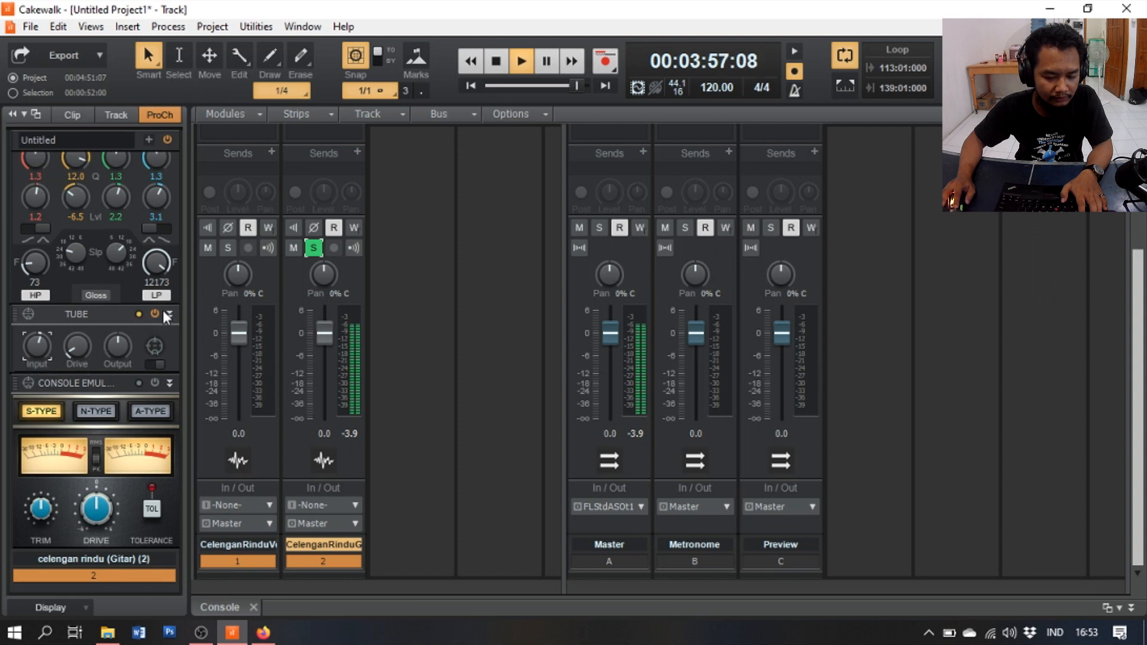
key("space")
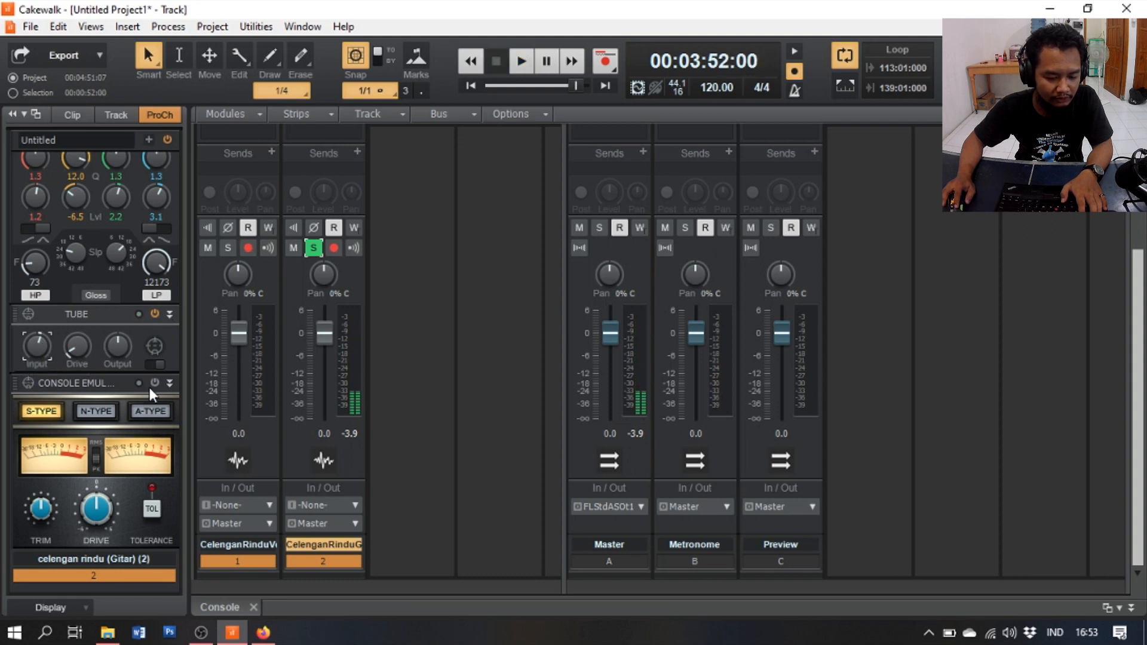
- Switch on the guitar's Console Emulator, compare the S-Type, N-Type and A-Type models, and choose A-Type
left_click(135, 417)
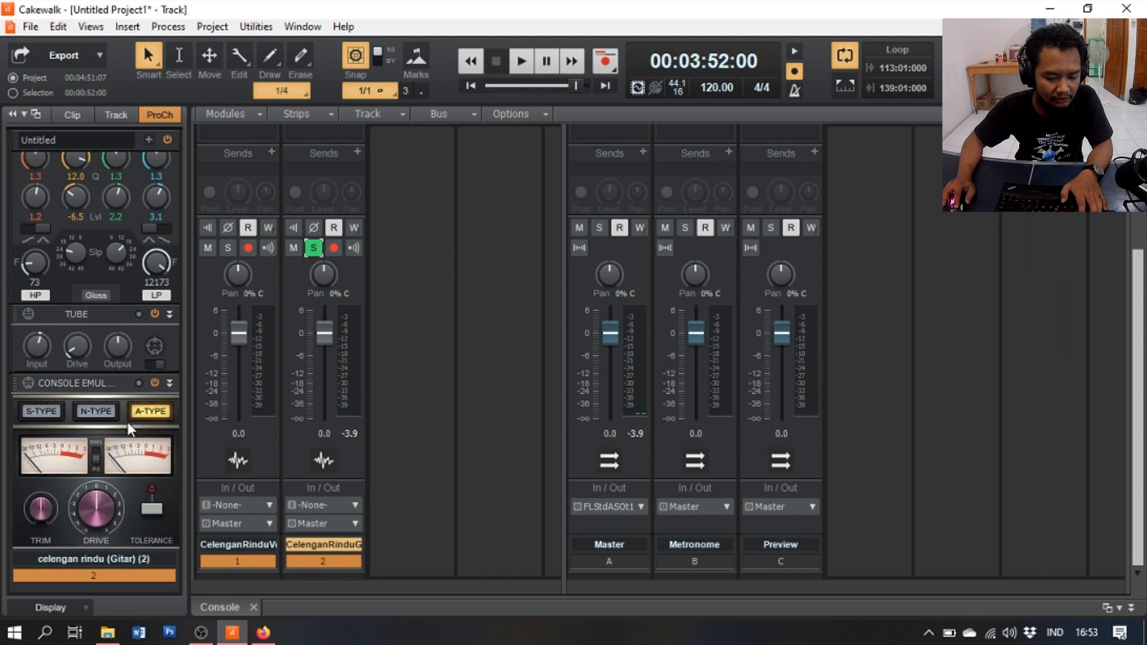
left_click(109, 404)
left_click(59, 411)
left_click(88, 407)
left_click(138, 410)
left_click(60, 409)
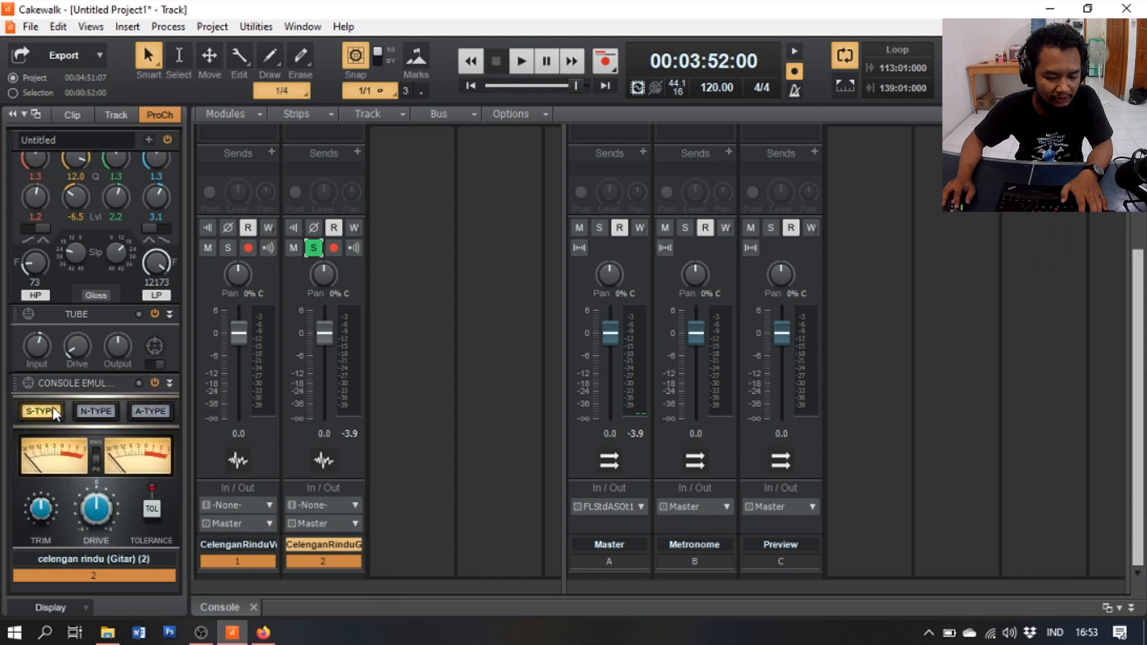
left_click(88, 407)
left_click(133, 405)
left_click(58, 410)
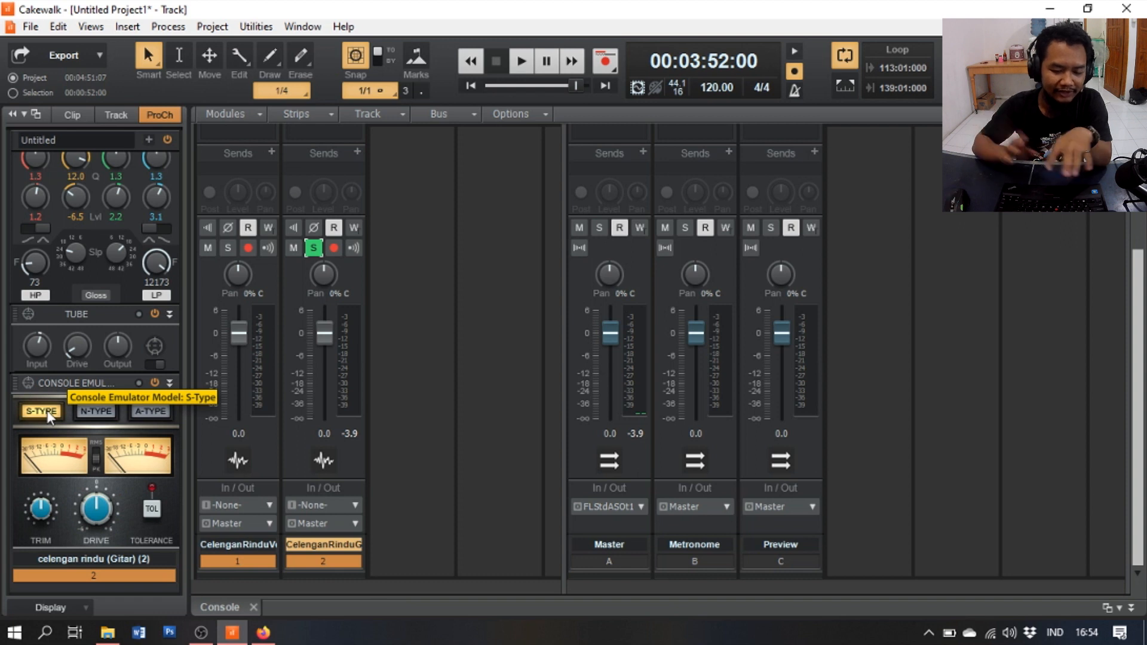
left_click(87, 412)
left_click(143, 411)
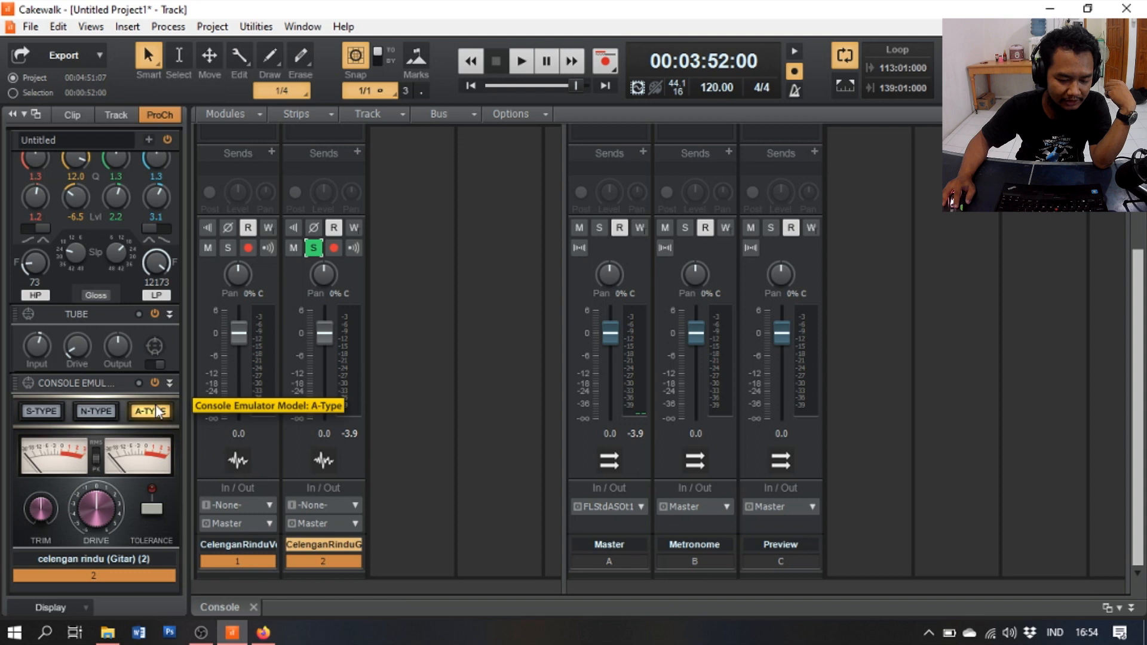
- Raise the Console Emulator's drive slightly while auditioning the guitar
key("space")
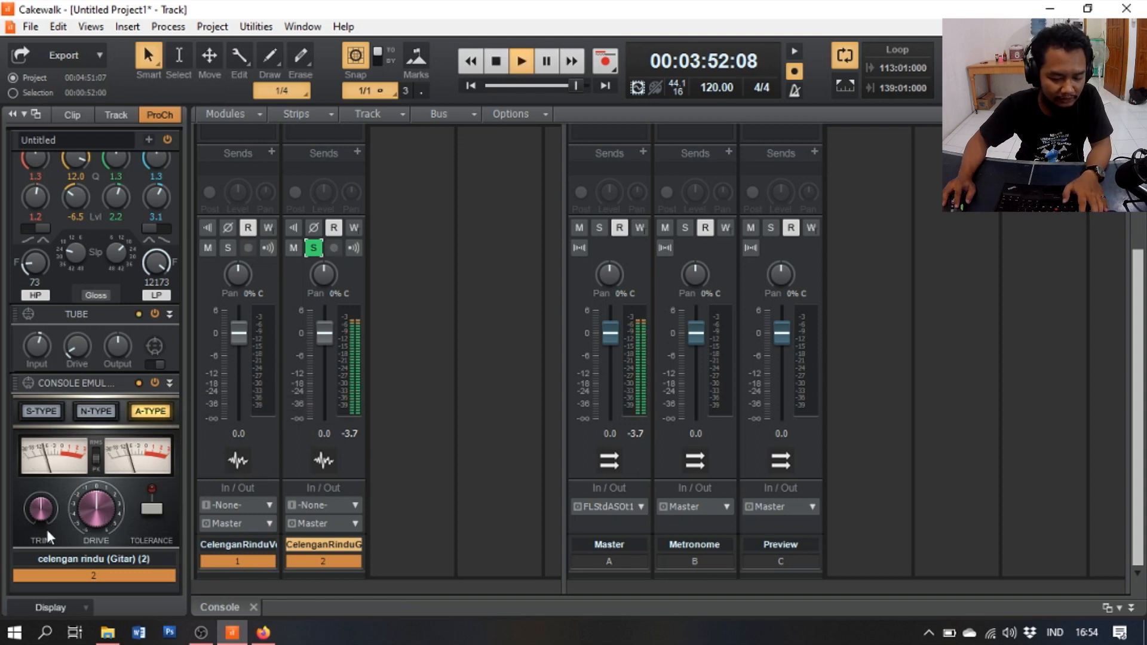
key("space")
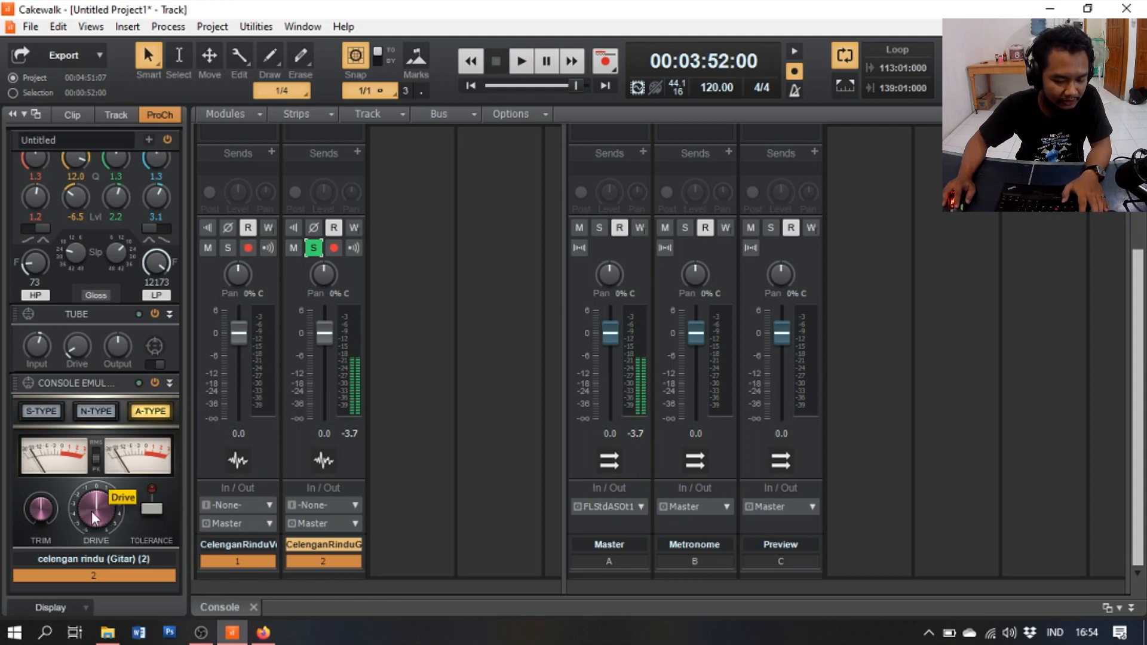
left_click_drag(91, 512, 41, 500)
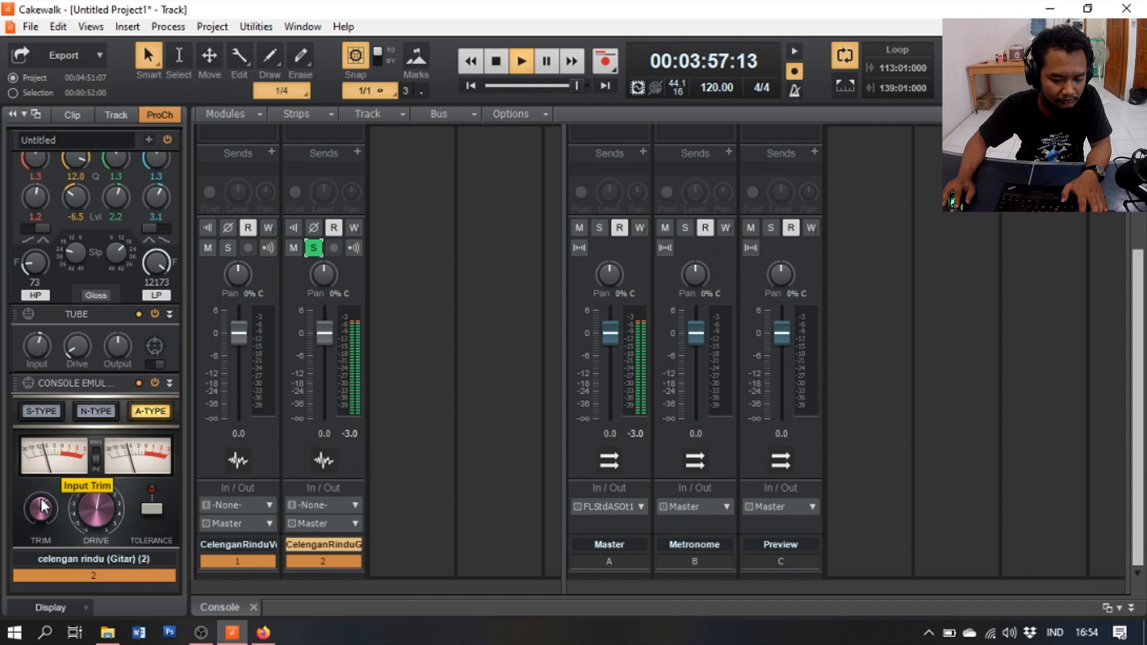
key("space")
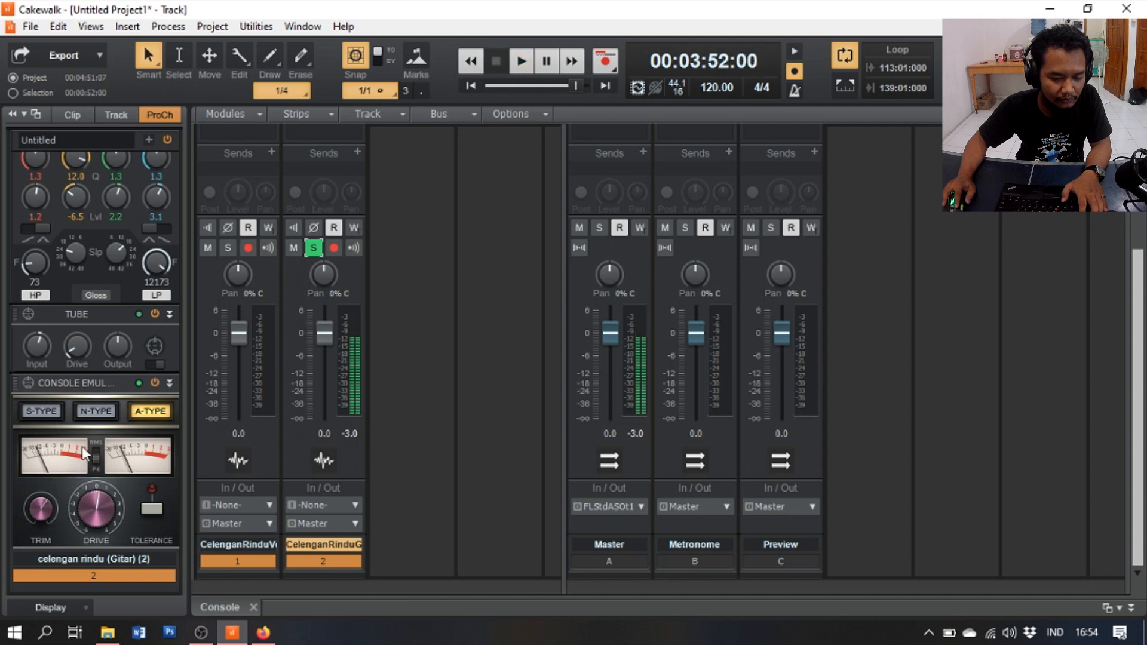
- Close the guitar's ProChannel view, unsolo the guitar, and audition it together with the vocal
left_click(164, 118)
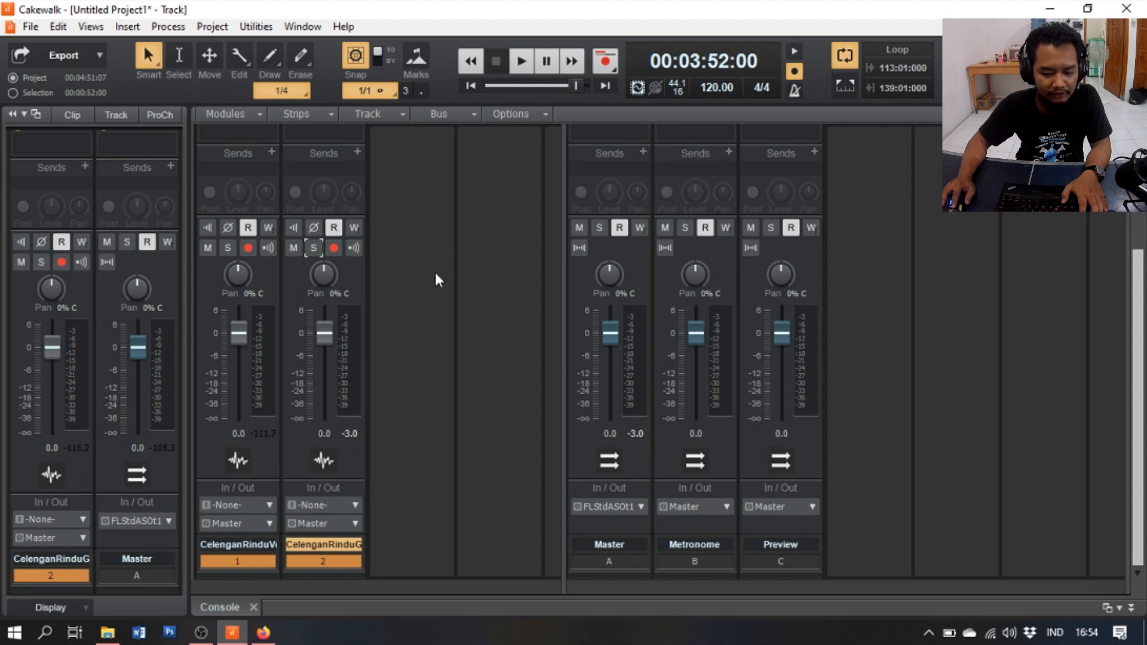
key("space")
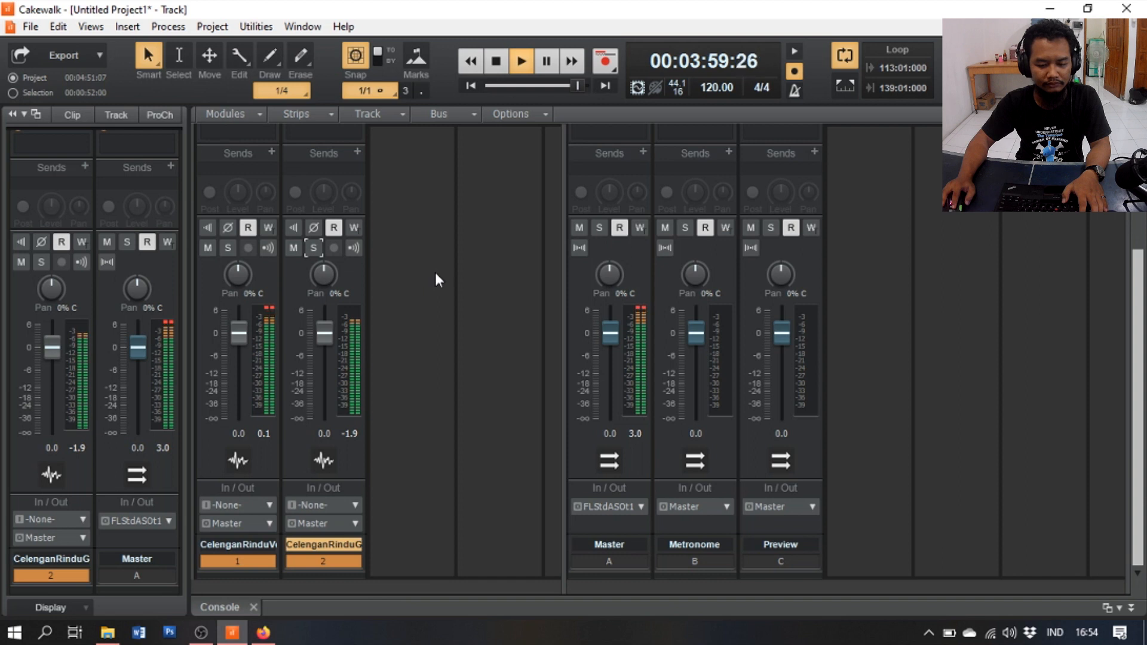
key("space")
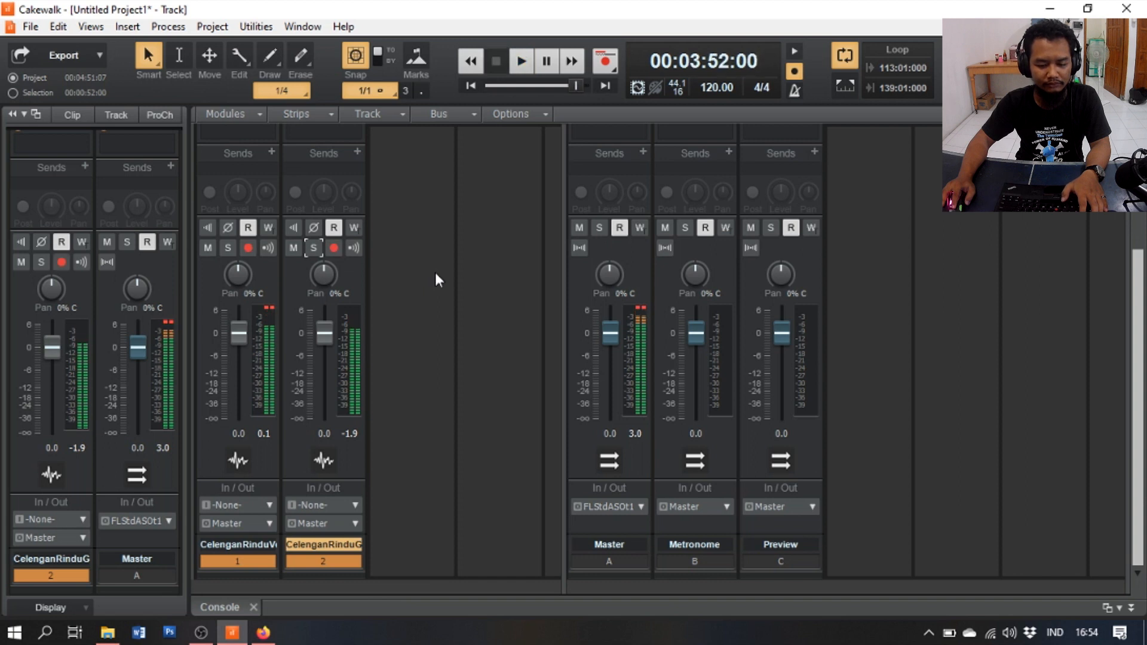
- Solo the vocal track, insert the BESURE-N87 vocal effect on it, and place the plug-in window over the console
scroll(419, 397, "up", 3)
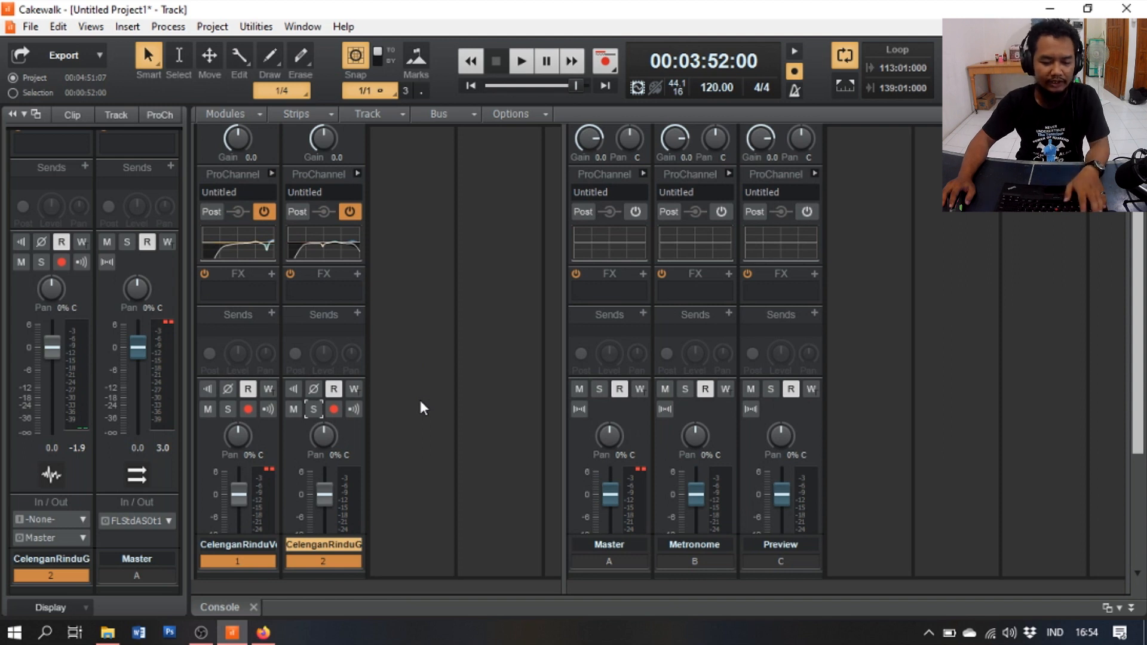
scroll(420, 363, "down", 3)
scroll(420, 363, "up", 3)
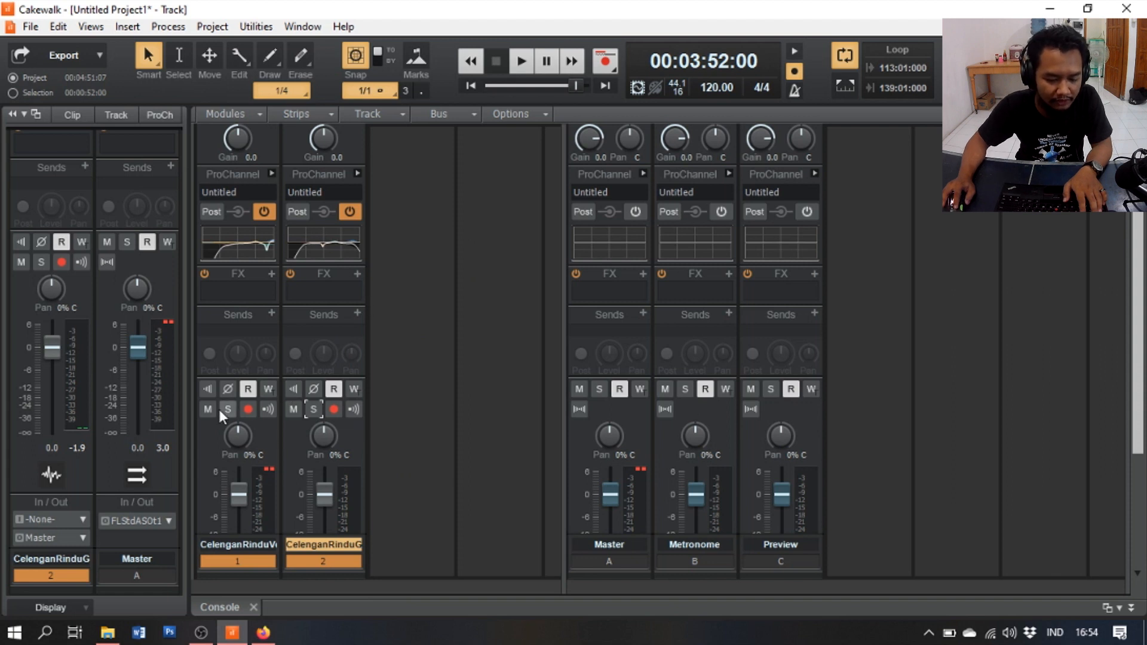
left_click(272, 274)
mouse_move(338, 291)
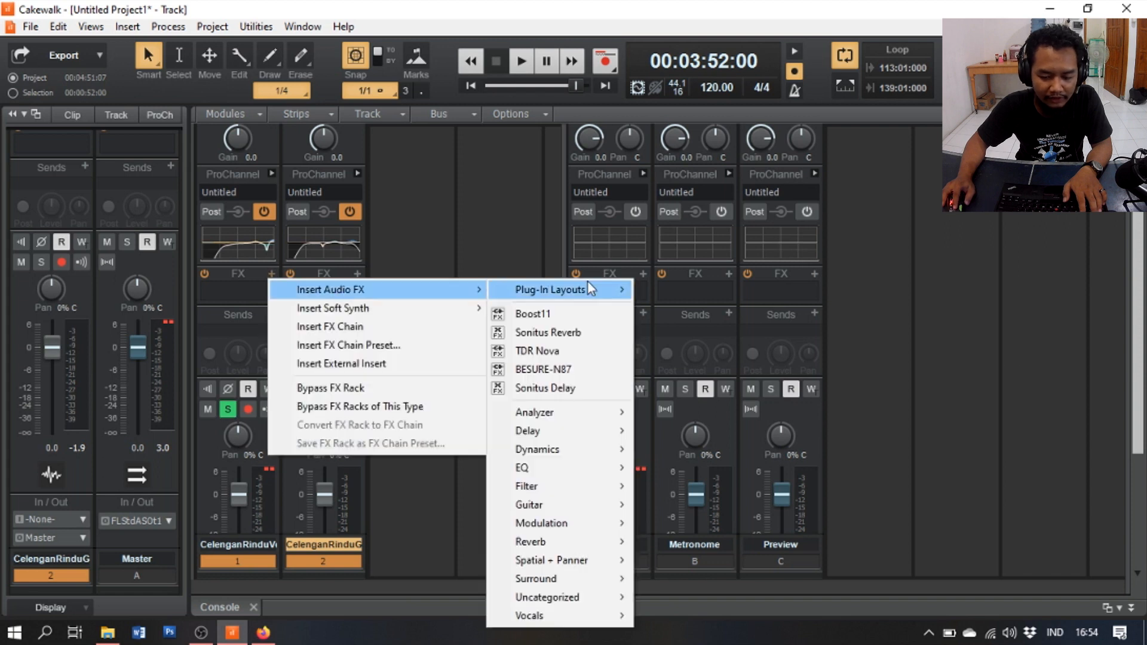
mouse_move(587, 616)
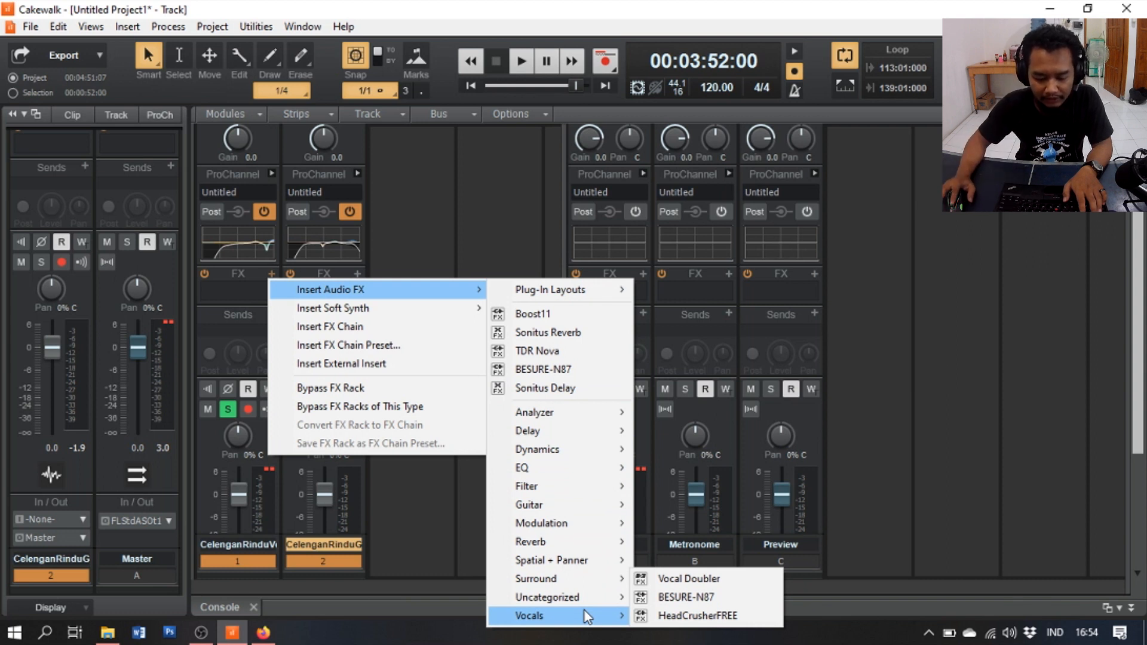
left_click(683, 597)
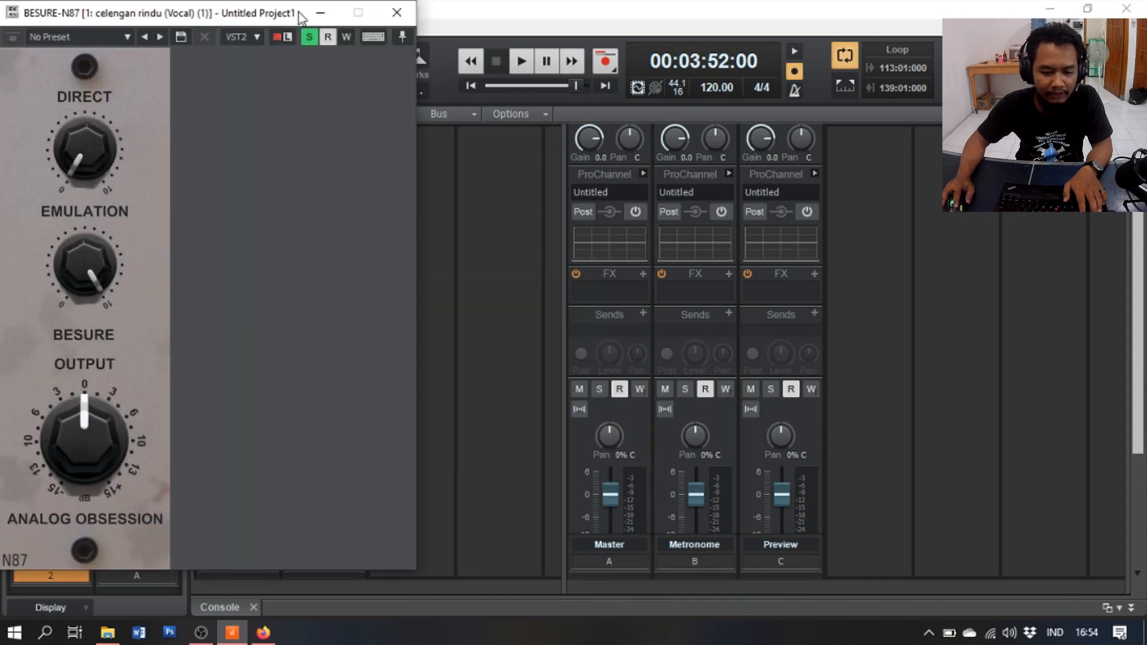
left_click_drag(221, 16, 535, 29)
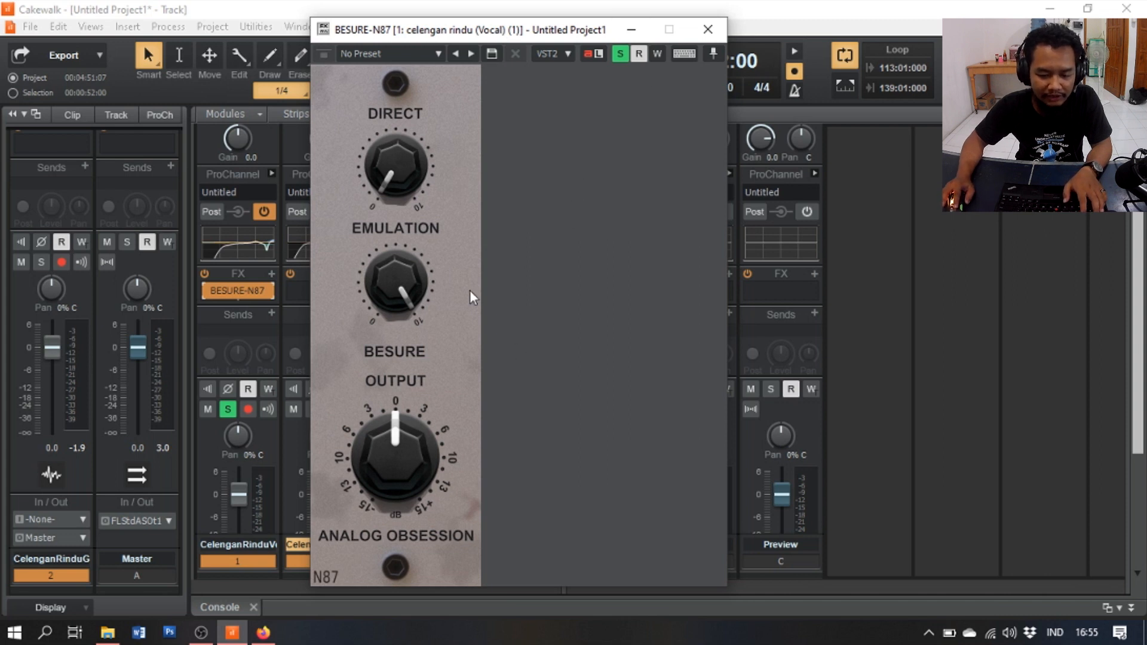
- While the vocal plays, lower BESURE-N87's output to about -3 dB, raise Direct slightly, and close the plug-in
key("space")
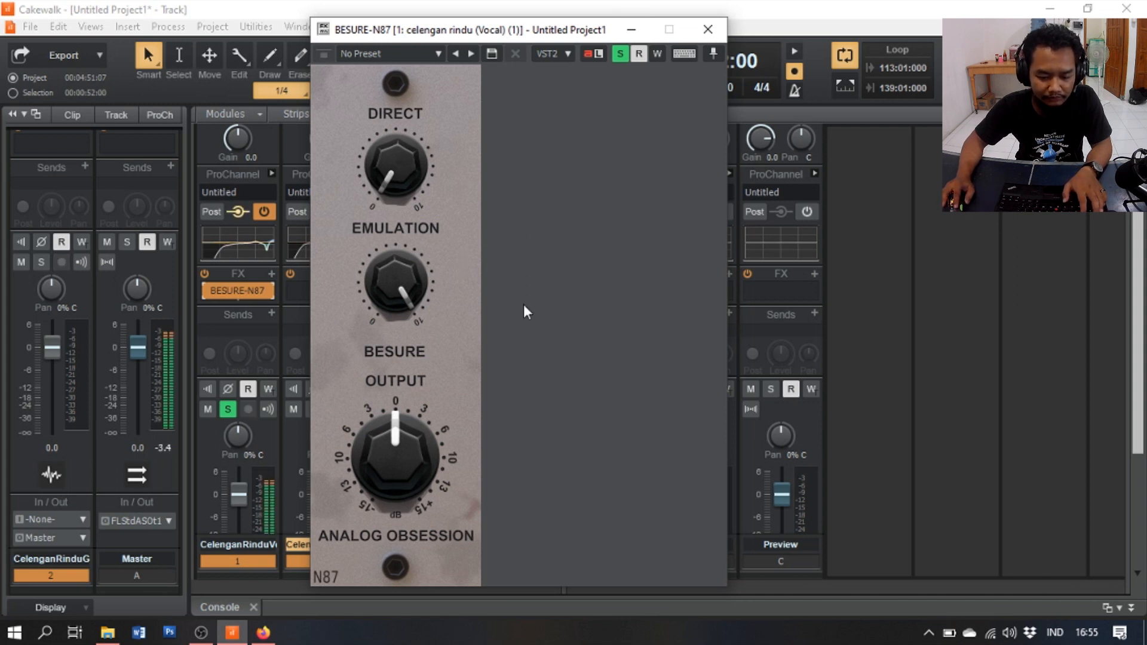
left_click_drag(384, 463, 375, 487)
left_click_drag(394, 157, 389, 151)
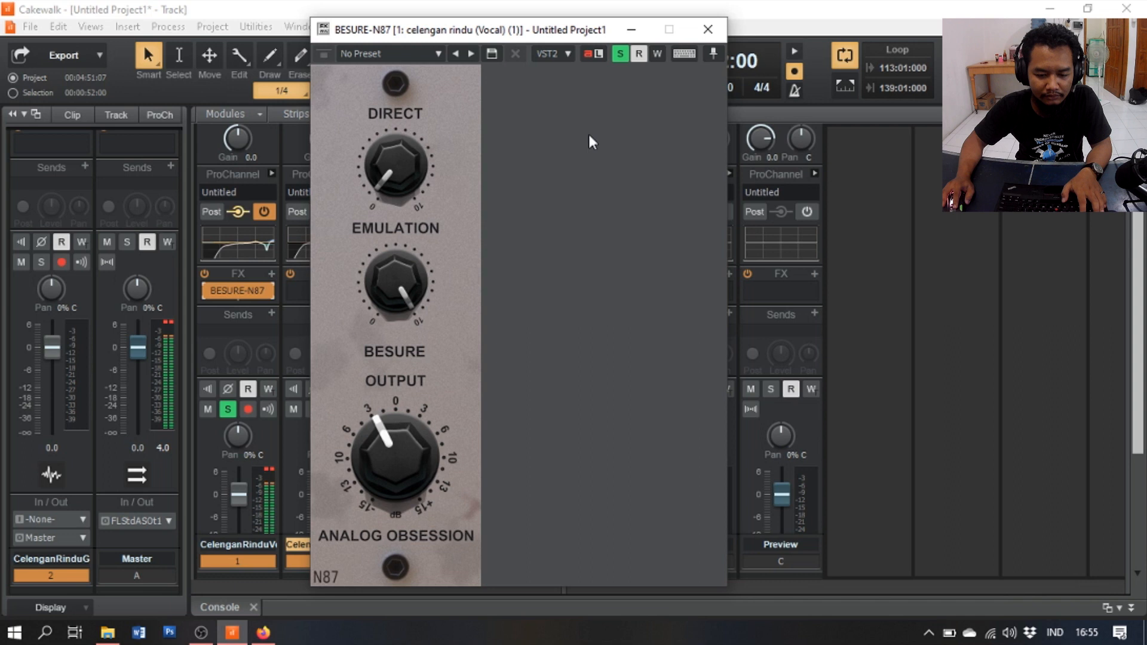
left_click(708, 32)
- Lower the vocal track's volume to -4.1 dB while auditioning the soloed vocal
scroll(391, 418, "down", 3)
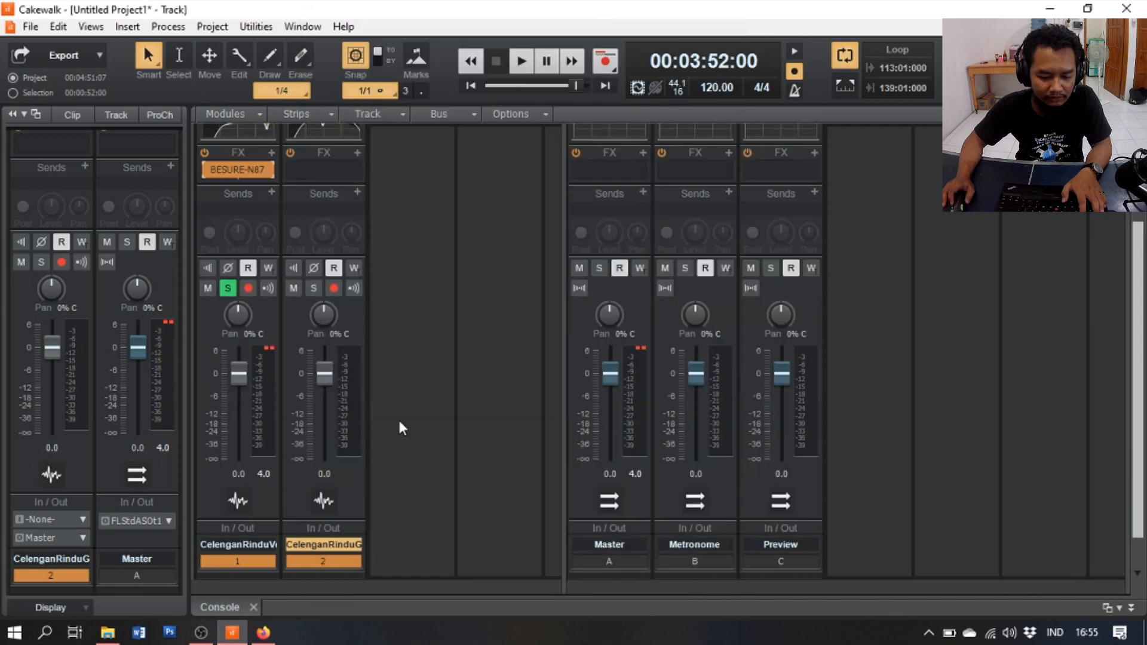
left_click_drag(244, 378, 243, 390)
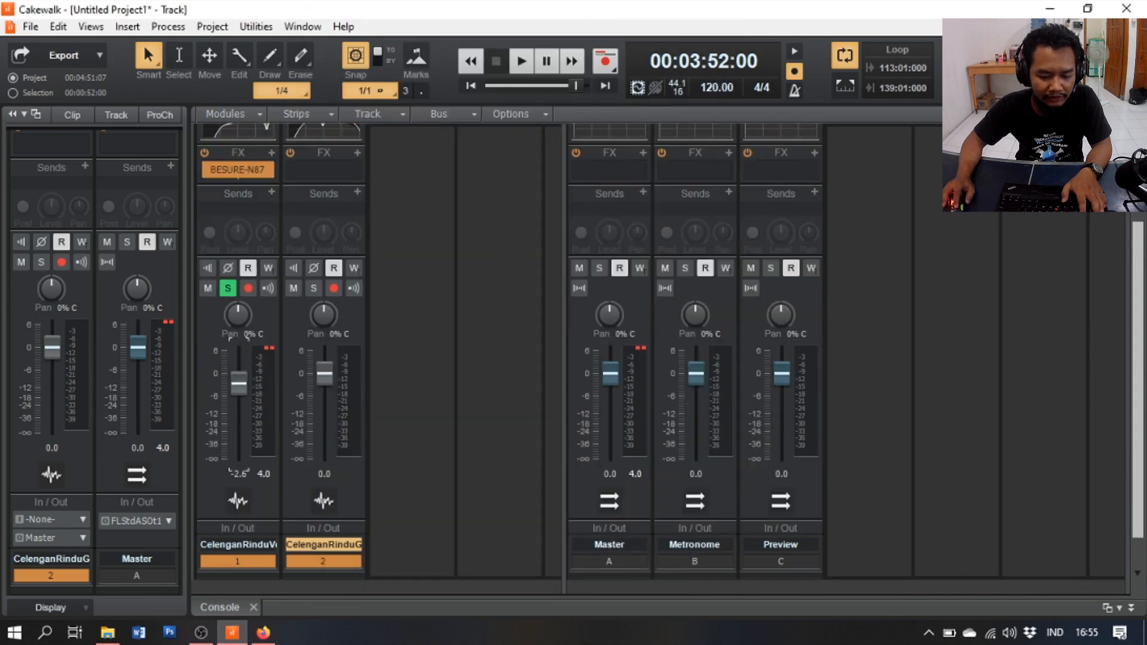
key("space")
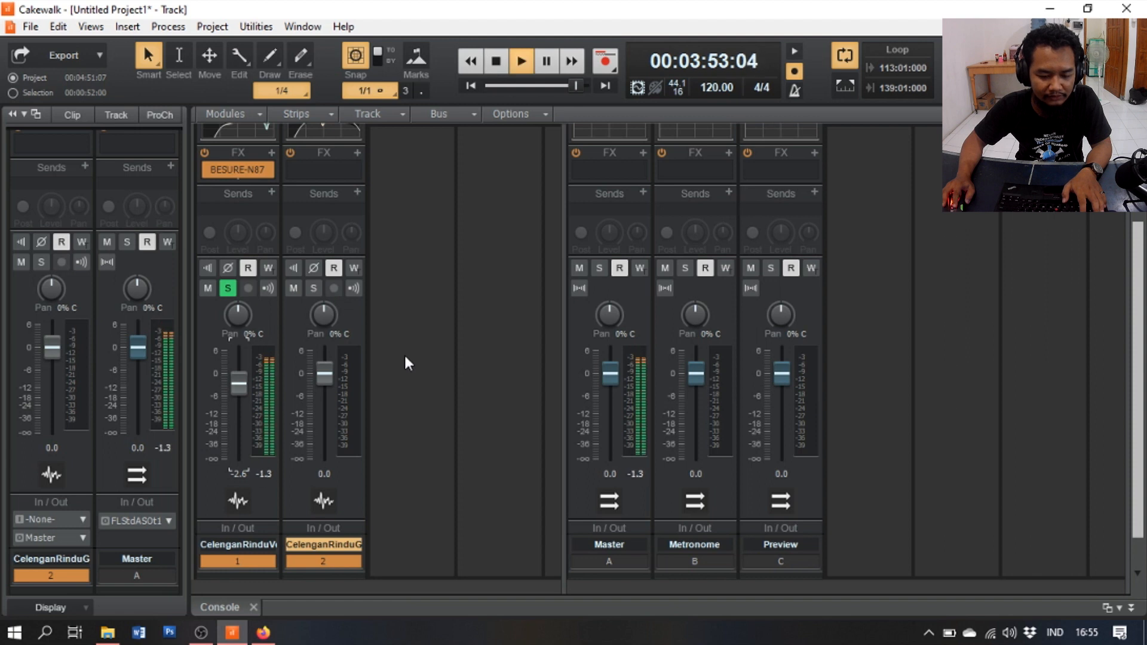
left_click_drag(243, 386, 242, 389)
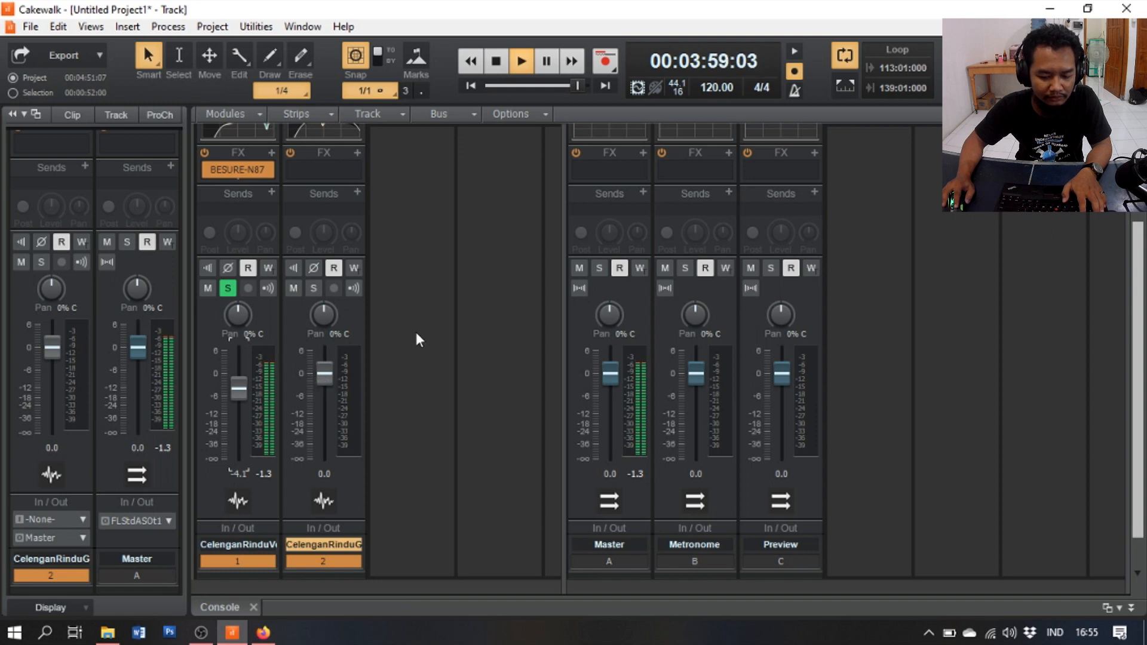
key("space")
- Switch the solo from the vocal to the guitar and insert the TH3 guitar effect on the guitar track
scroll(415, 328, "up", 3)
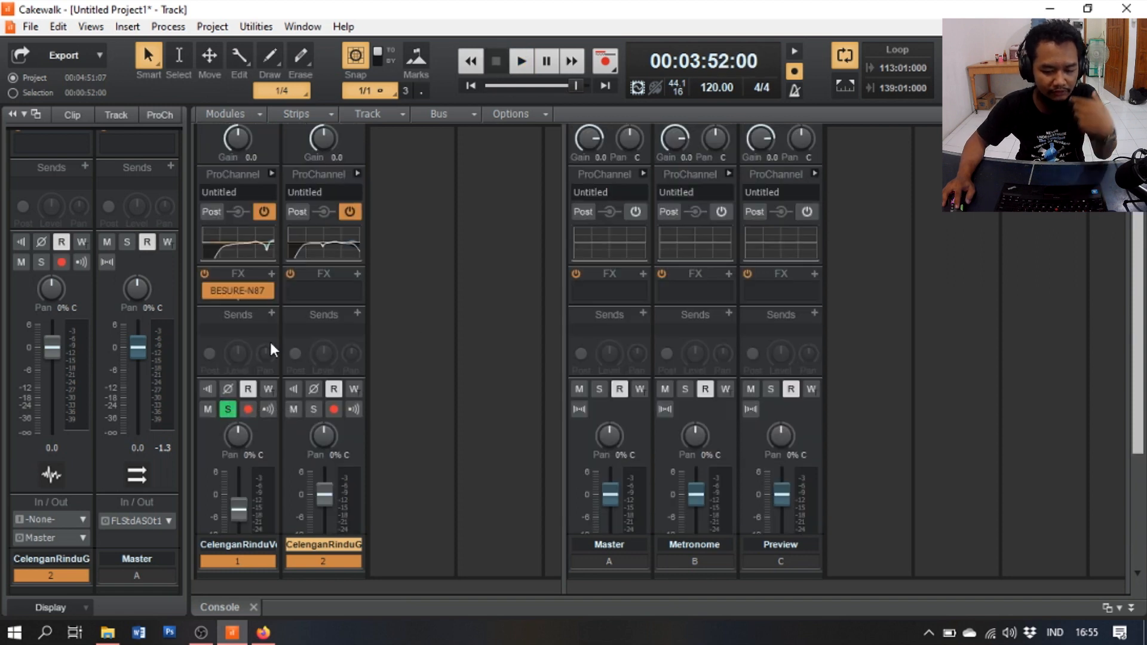
left_click(313, 409)
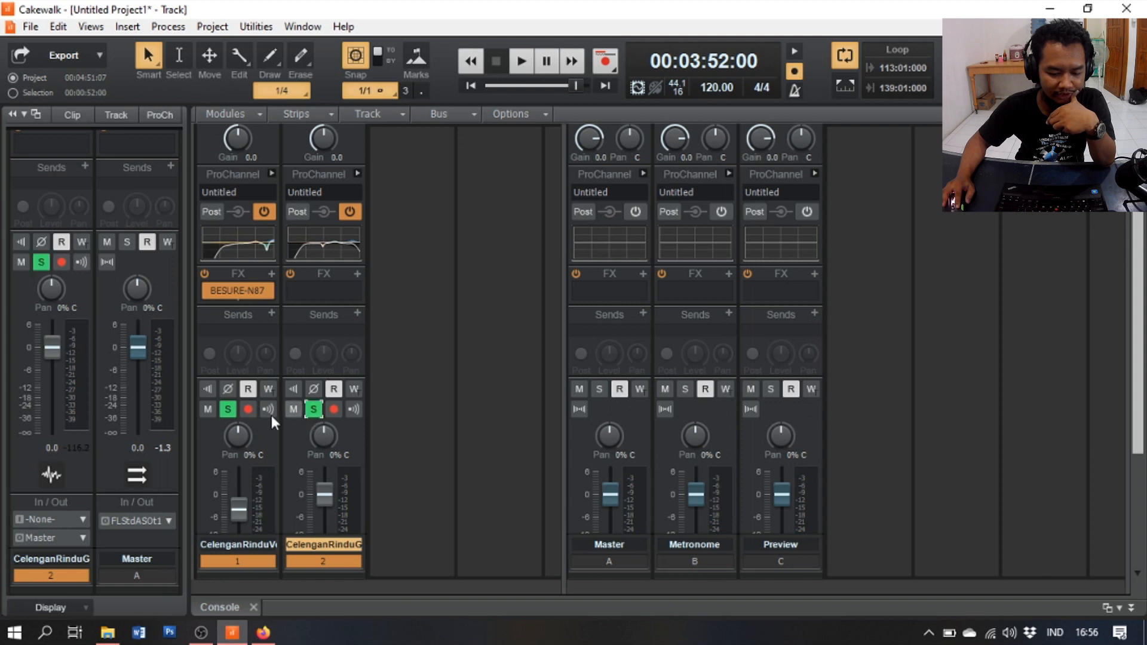
left_click(357, 274)
mouse_move(499, 292)
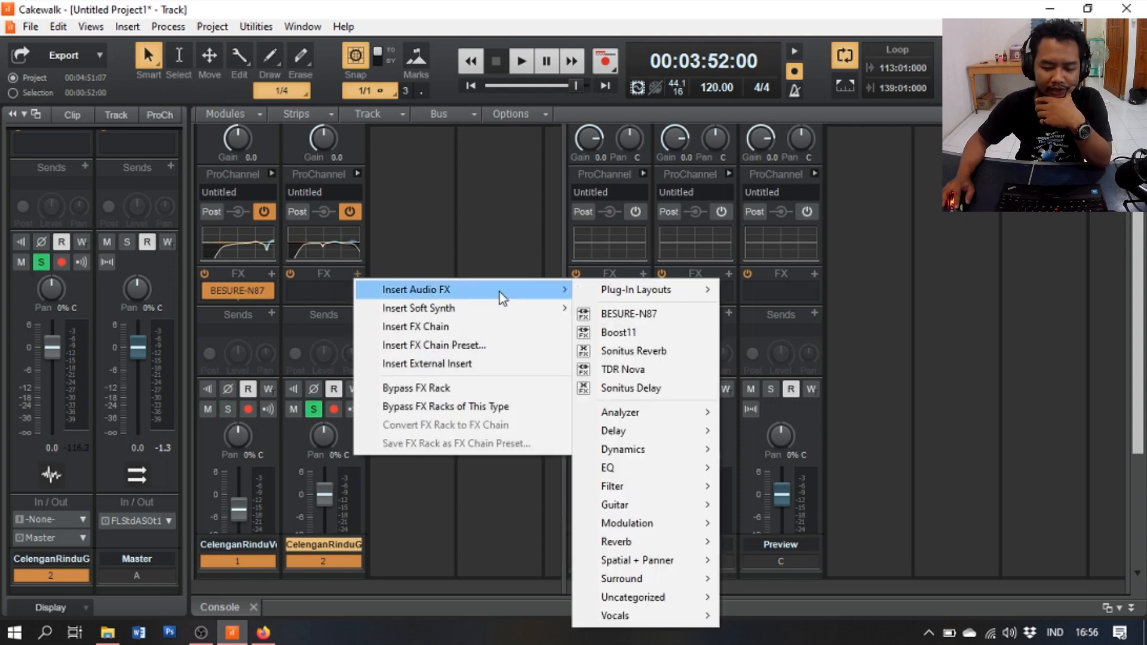
mouse_move(669, 504)
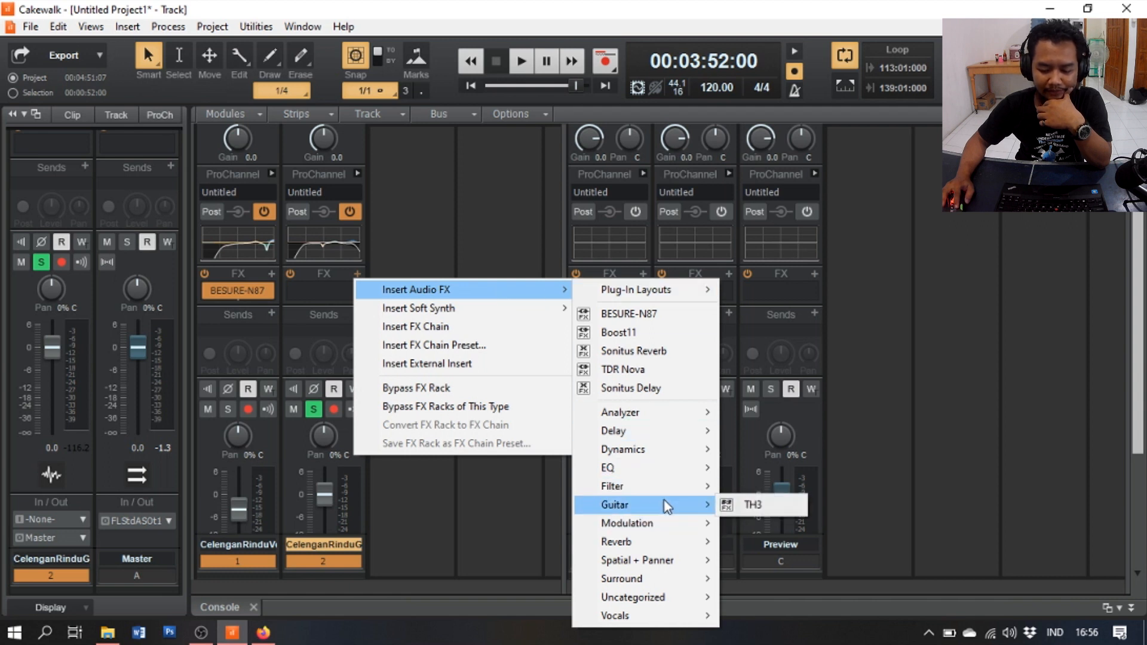
left_click(775, 510)
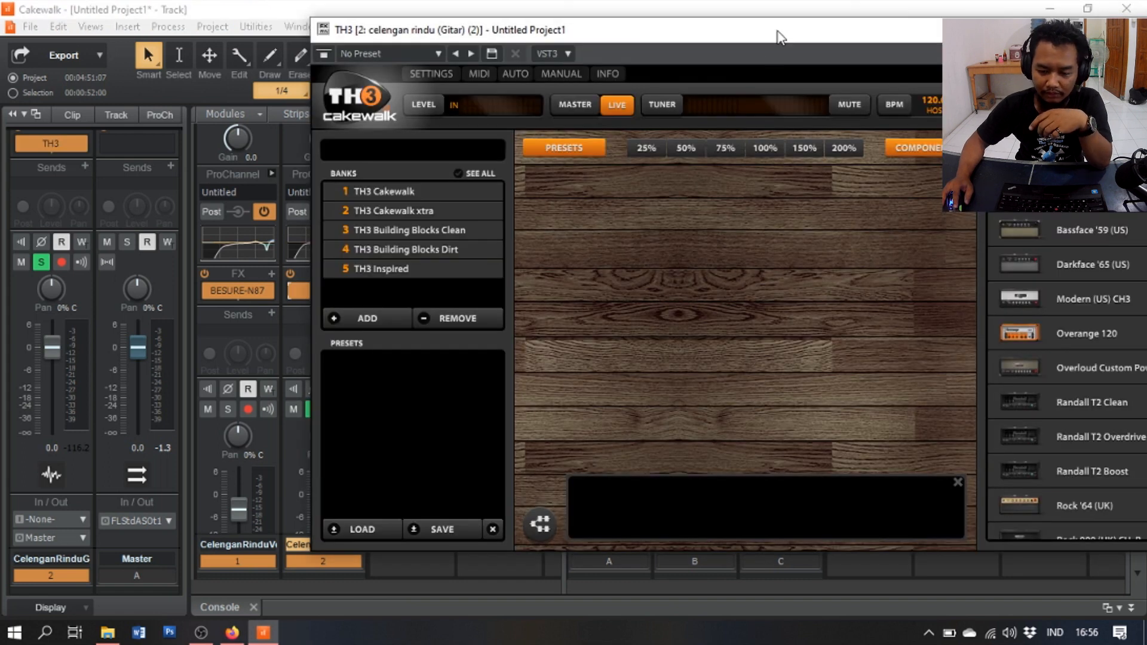
left_click_drag(777, 31, 608, 63)
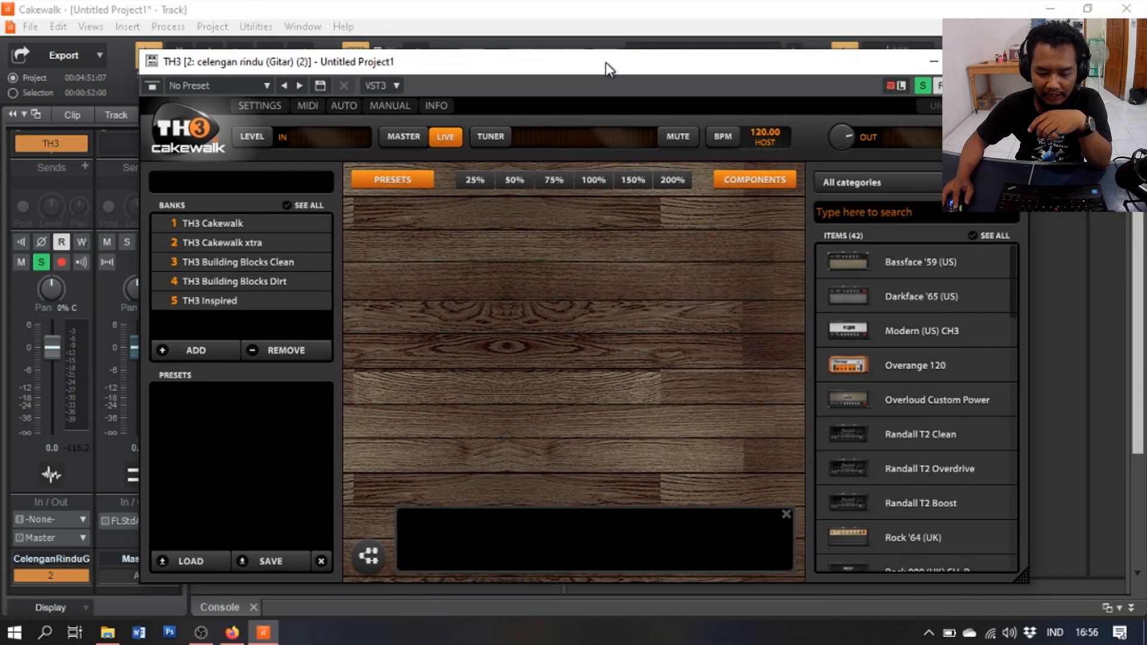
- Try the 4x10 OB Tweed '59 (US) cabinet in TH3 on the guitar, audition it, and remove it
scroll(880, 409, "down", 10)
scroll(880, 410, "up", 5)
scroll(880, 407, "up", 4)
scroll(880, 406, "down", 8)
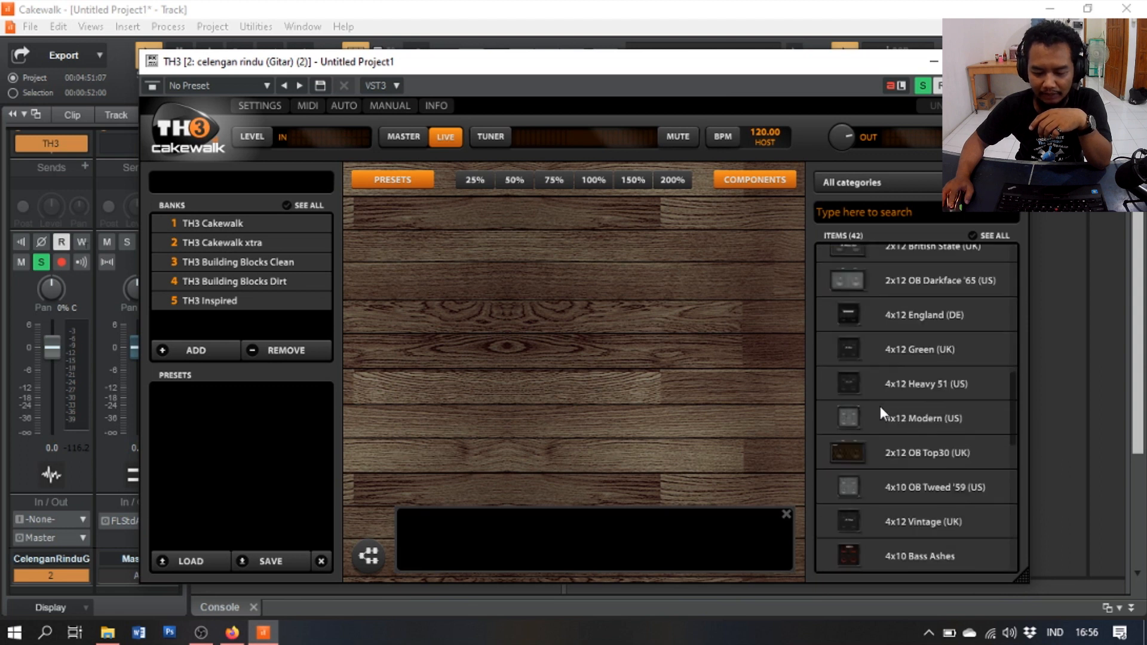
scroll(876, 441, "up", 3)
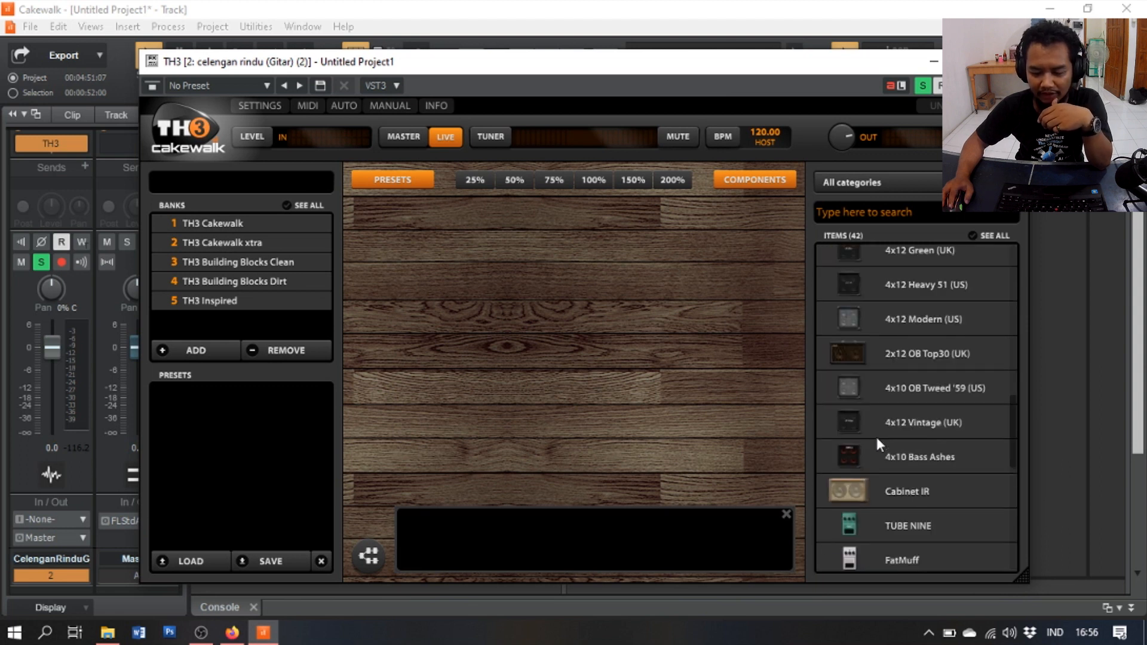
left_click_drag(921, 390, 604, 352)
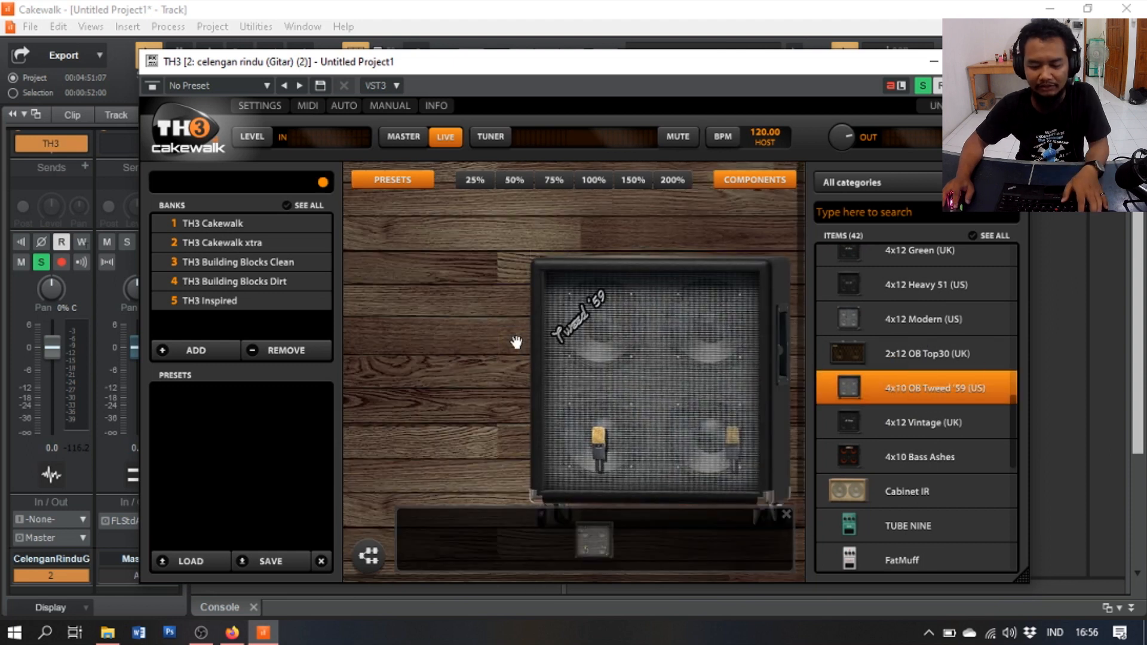
key("space")
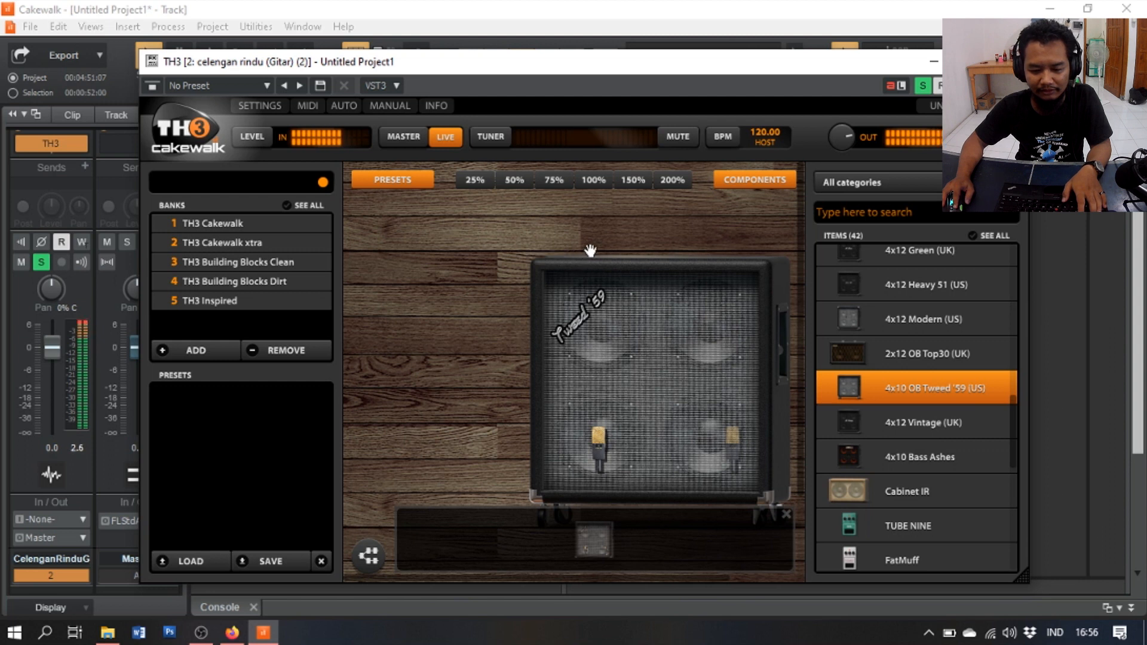
key("space")
right_click(648, 294)
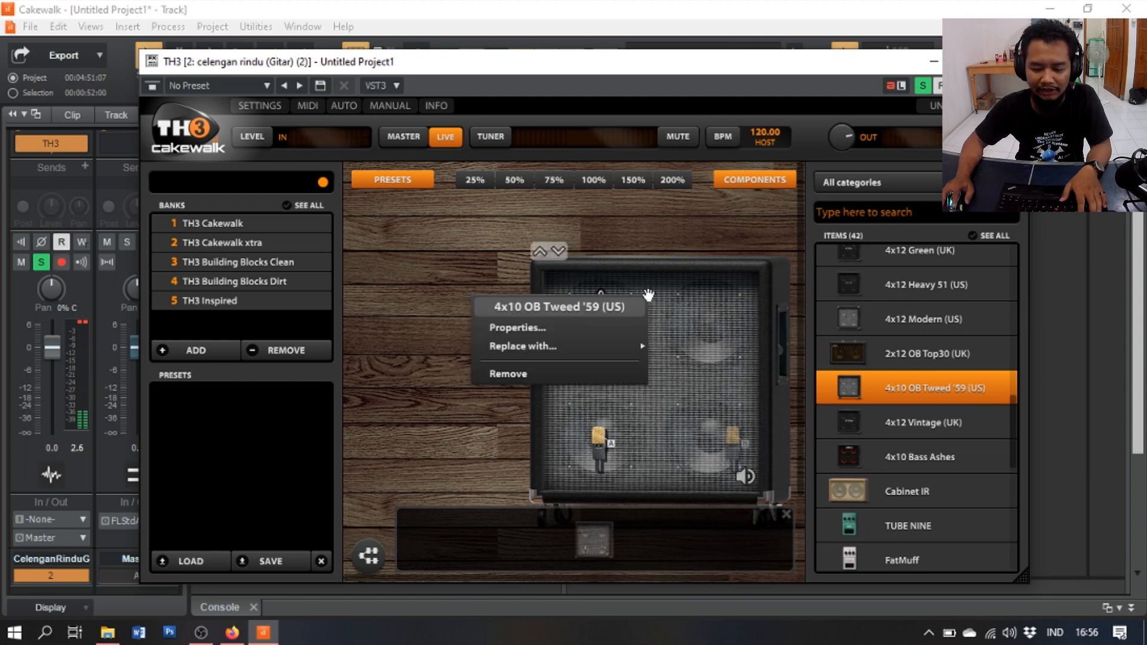
left_click(602, 377)
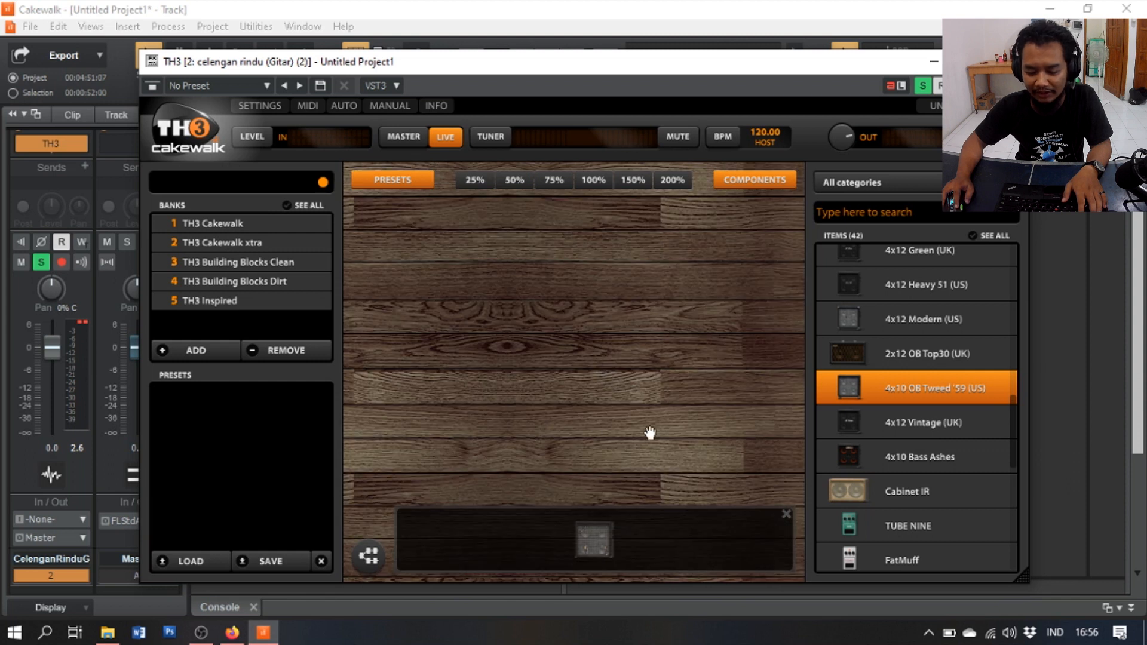
- Add the CHR-2 pedal to the TH3 rig, adjust its knobs while auditioning the guitar, and close TH3
scroll(907, 423, "down", 3)
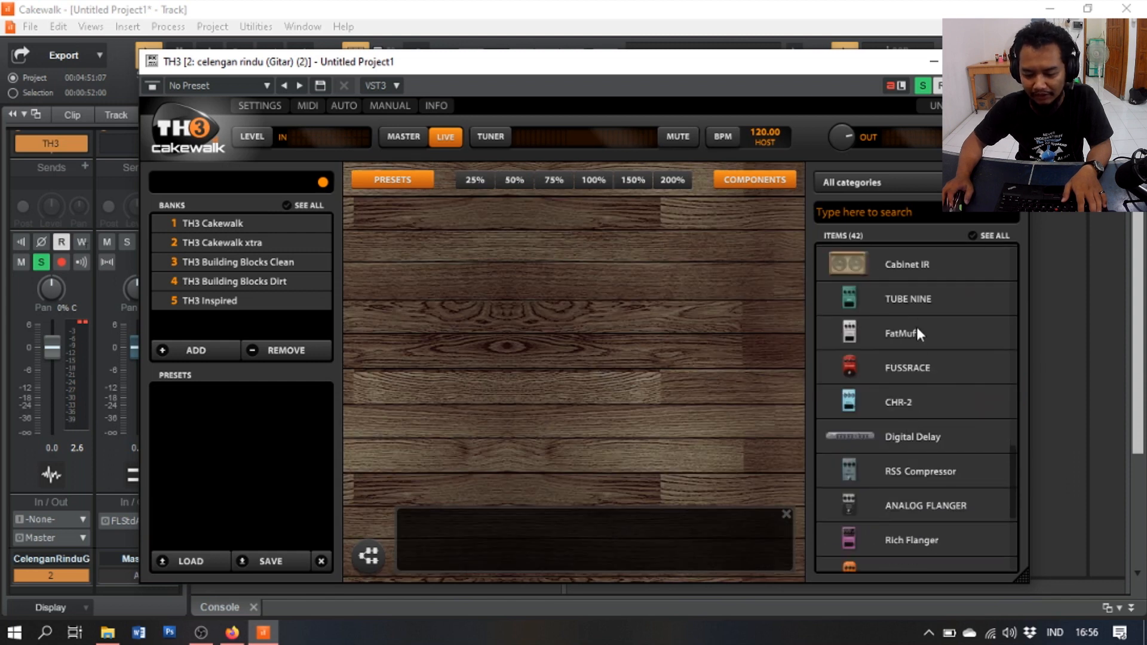
scroll(936, 354, "down", 2)
left_click_drag(917, 296, 532, 315)
mouse_move(532, 335)
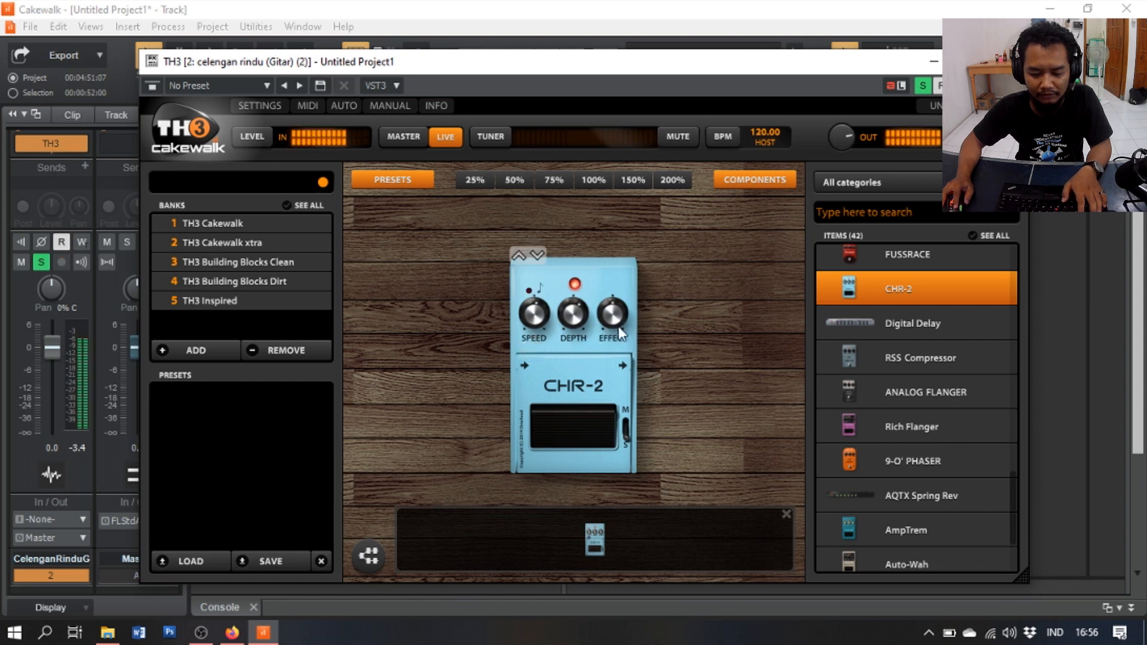
left_click_drag(573, 319, 606, 305)
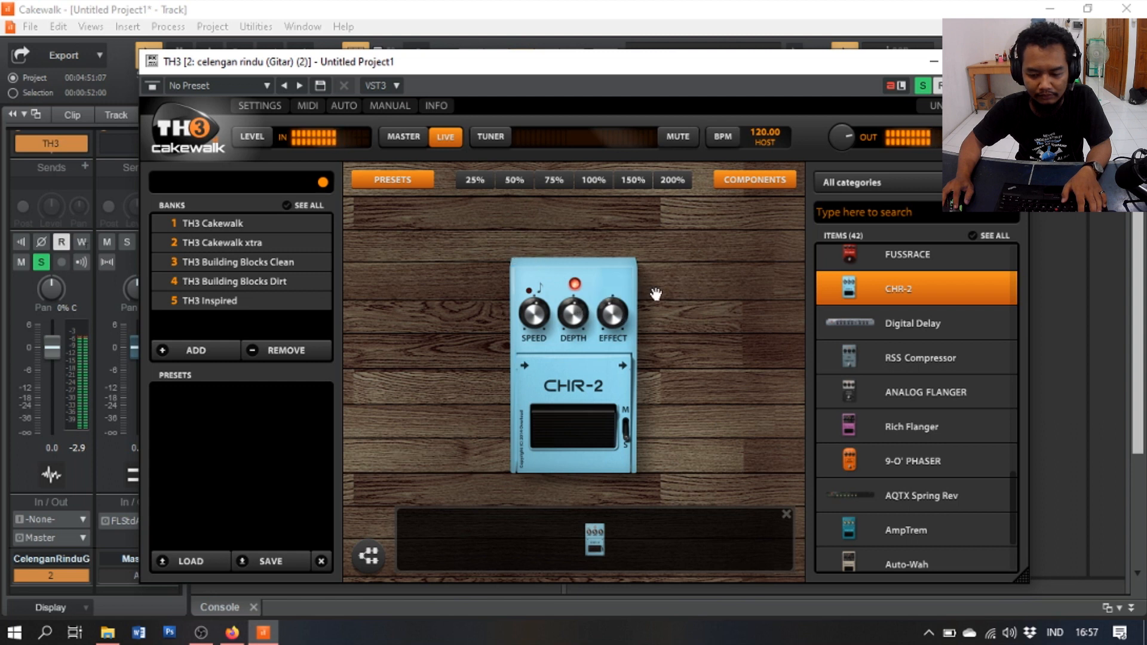
key("space")
left_click(1010, 62)
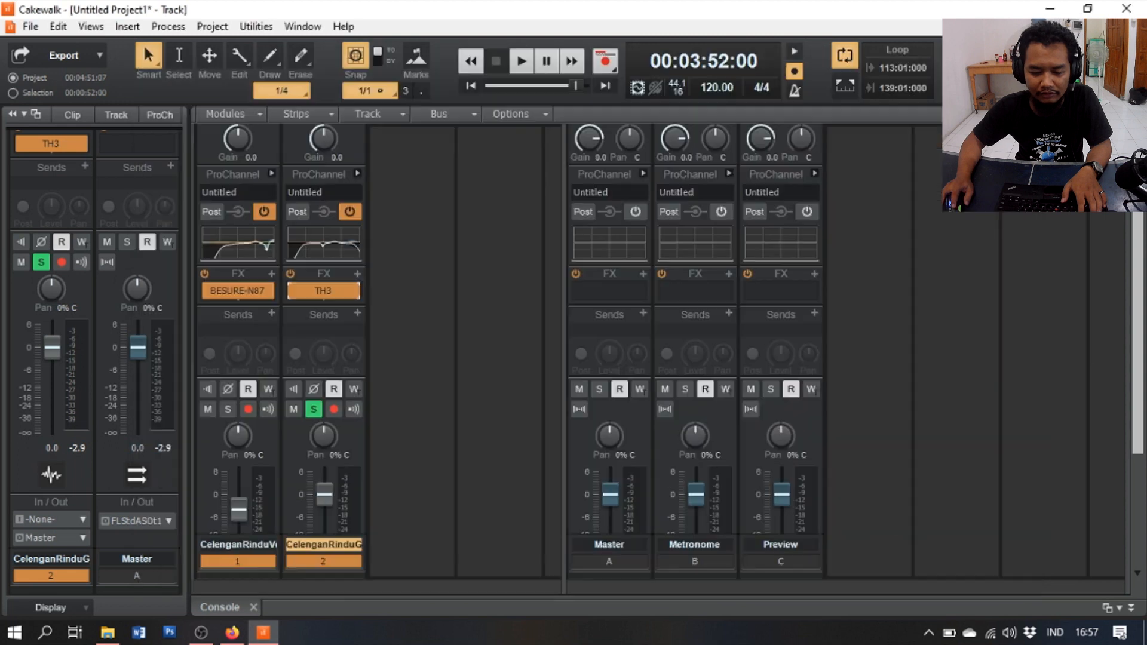
- Insert the Sonitus Delay effect on the guitar track and move its window clear of the track strips
right_click(358, 281)
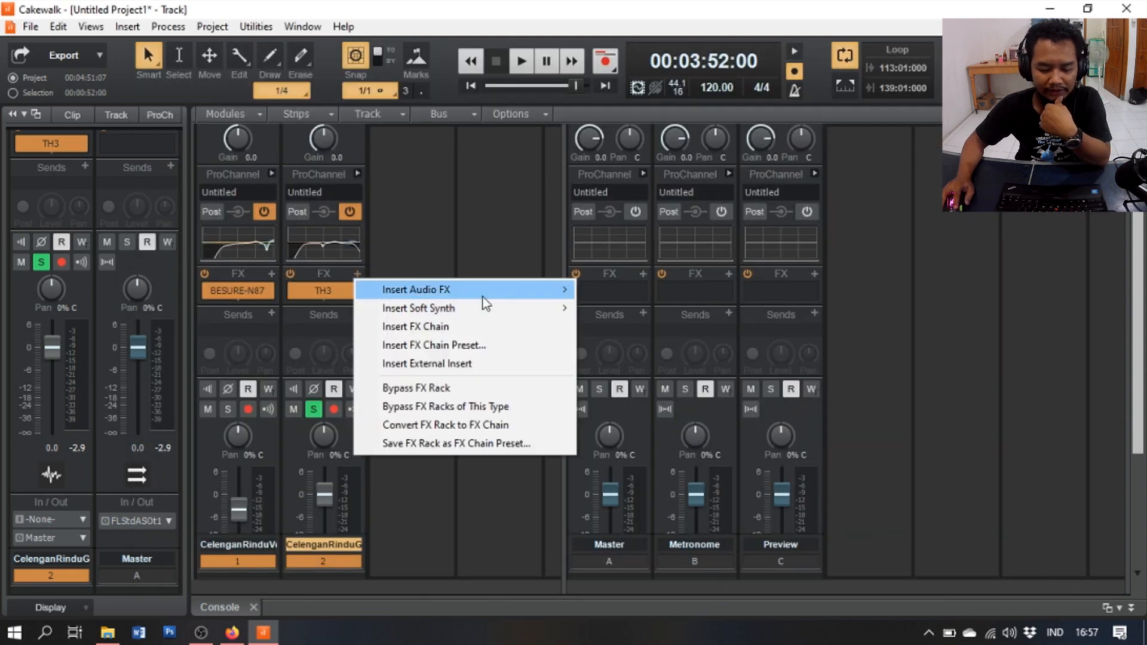
mouse_move(483, 296)
mouse_move(669, 513)
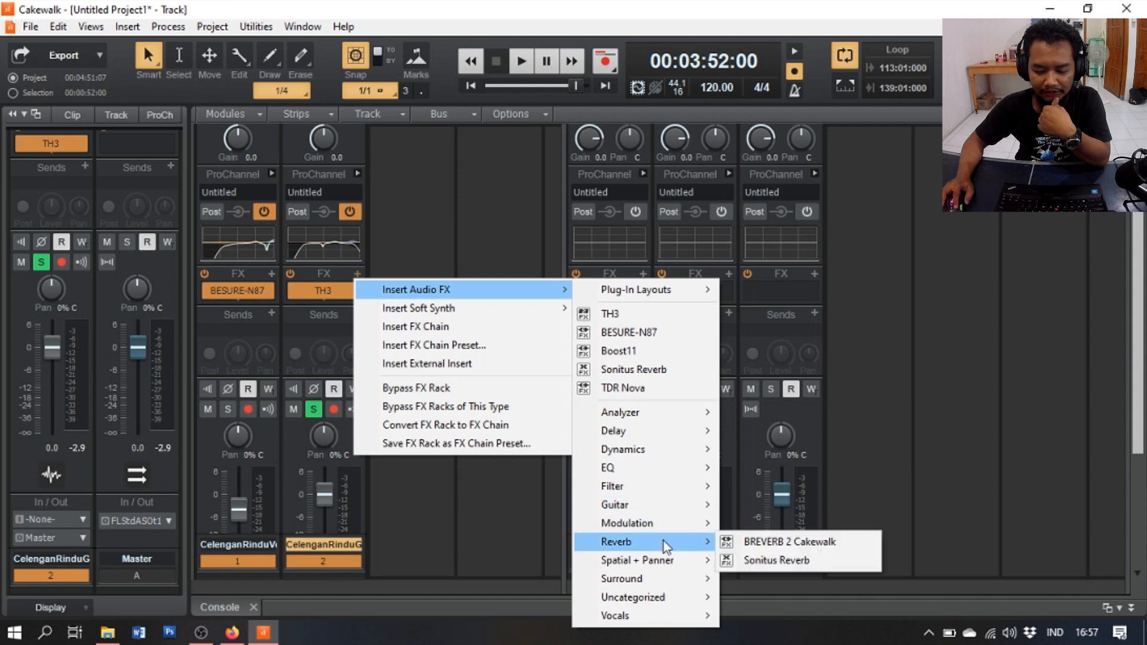
mouse_move(678, 432)
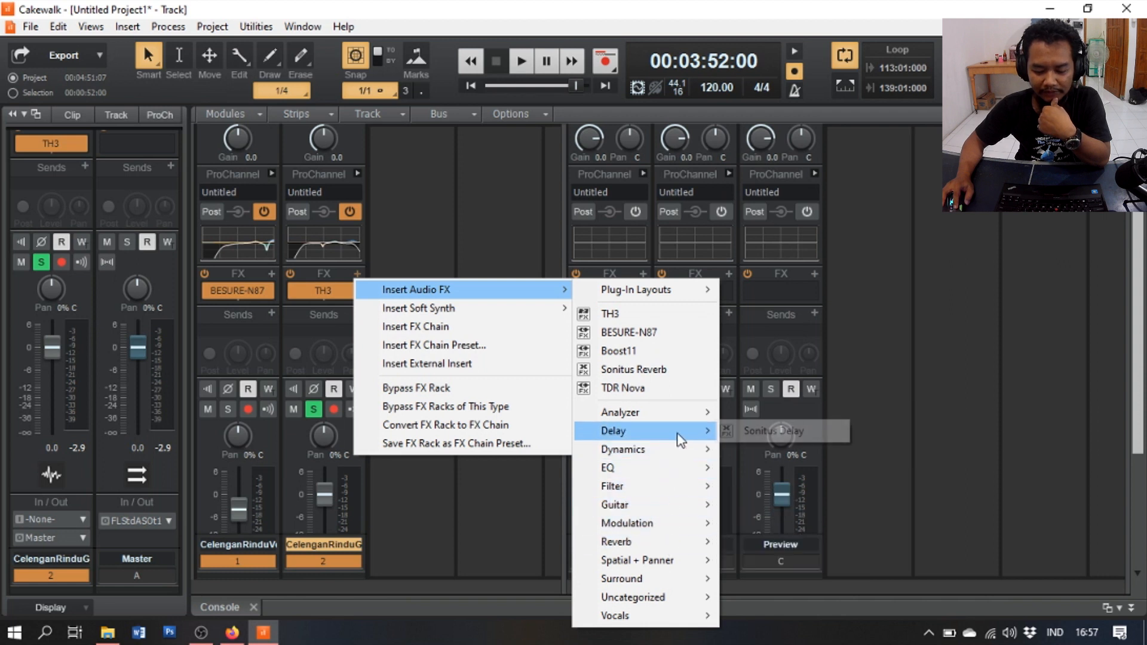
left_click(748, 432)
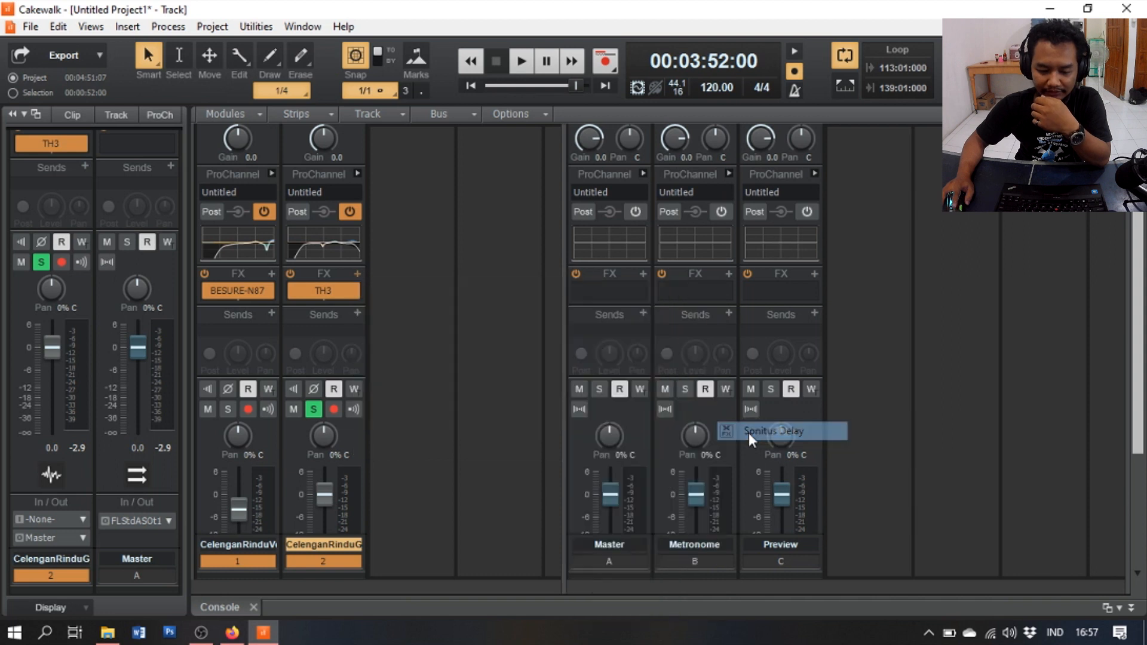
left_click_drag(394, 61, 705, 181)
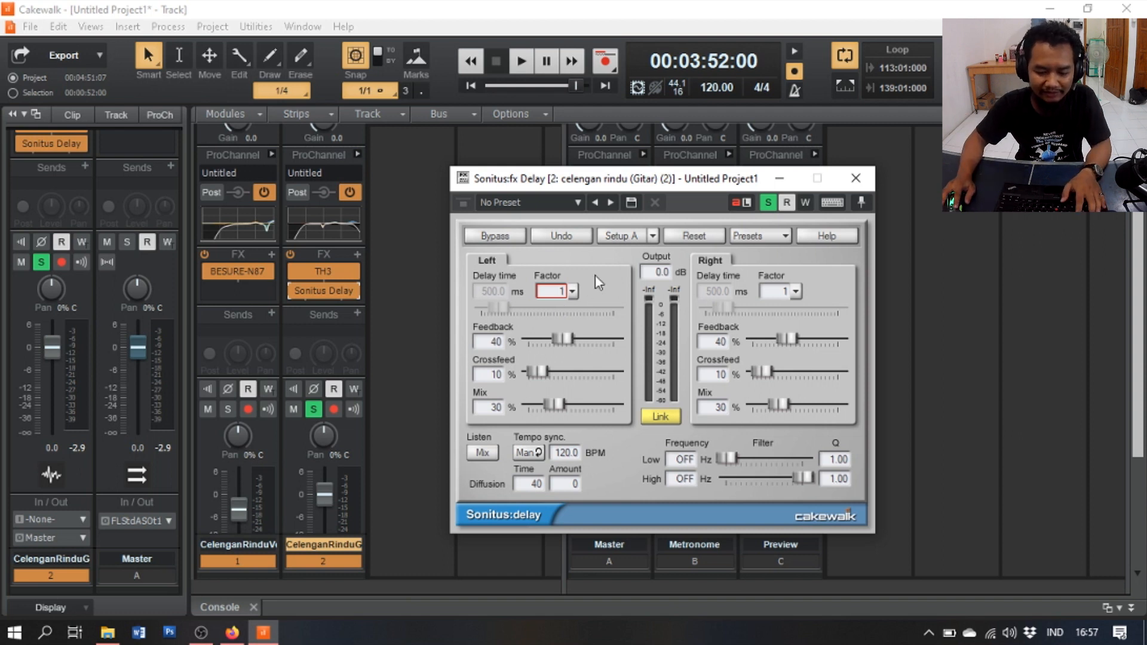
- Set the delay factor to 1/32 for the left channel and 1/8 for the right, and audition the guitar
left_click(573, 292)
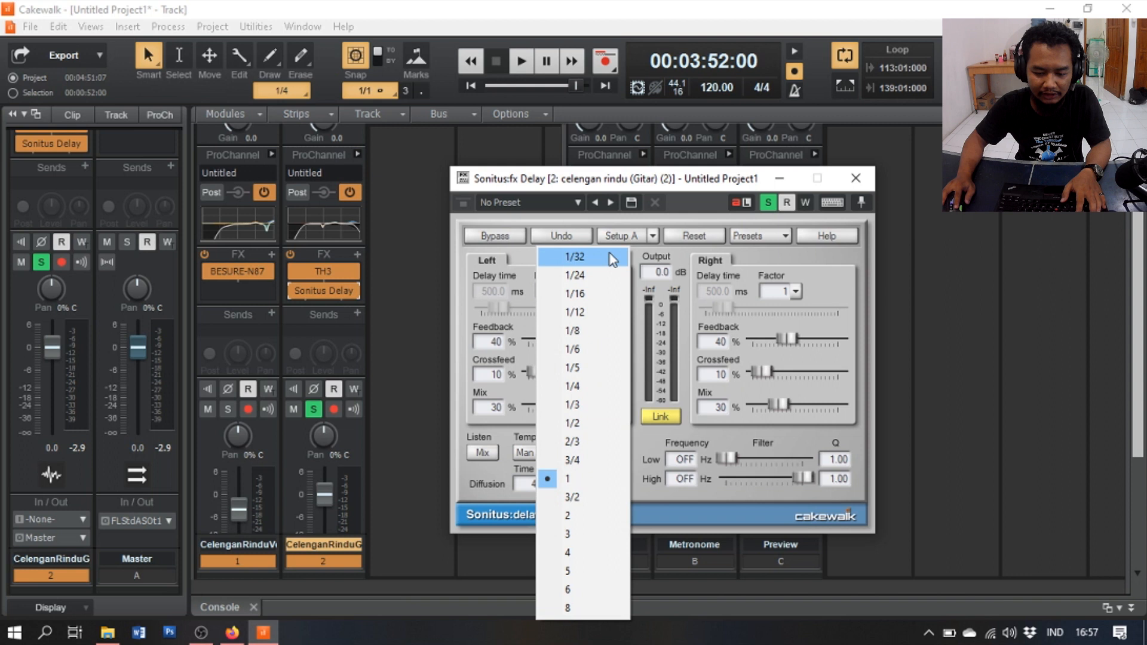
left_click(573, 256)
left_click(796, 292)
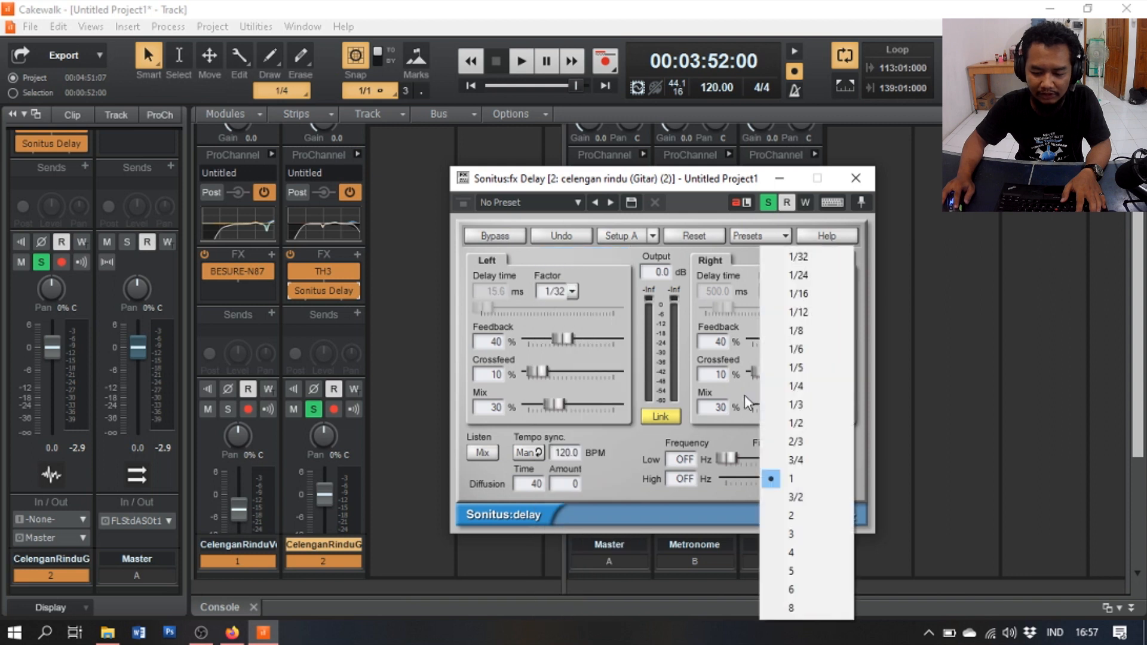
left_click(809, 333)
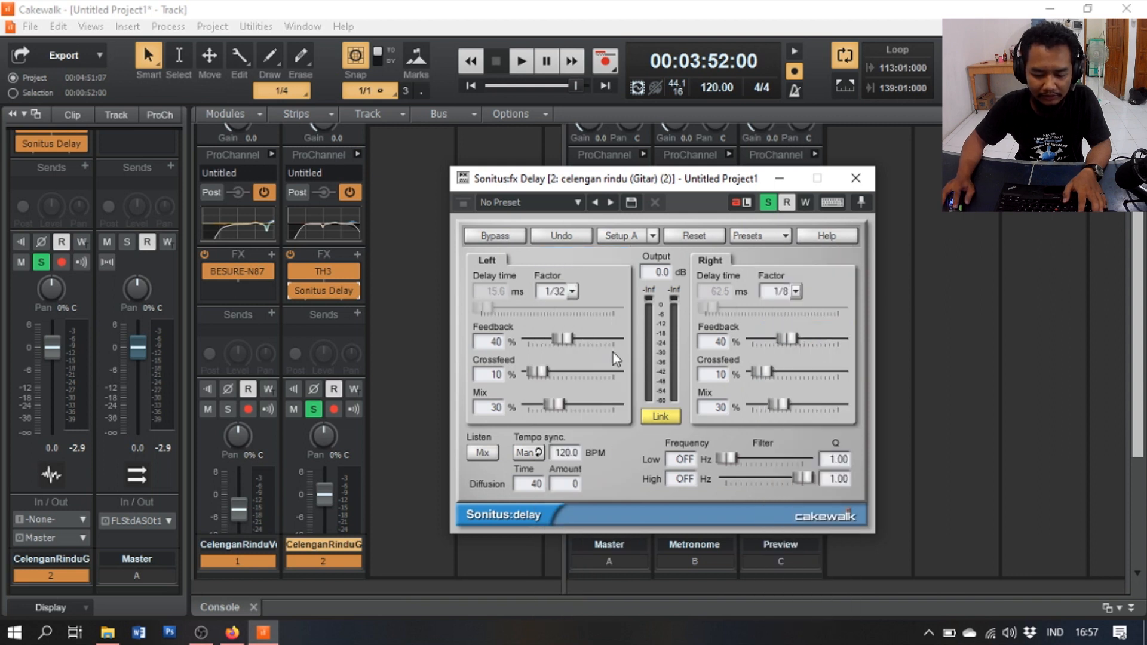
key("space")
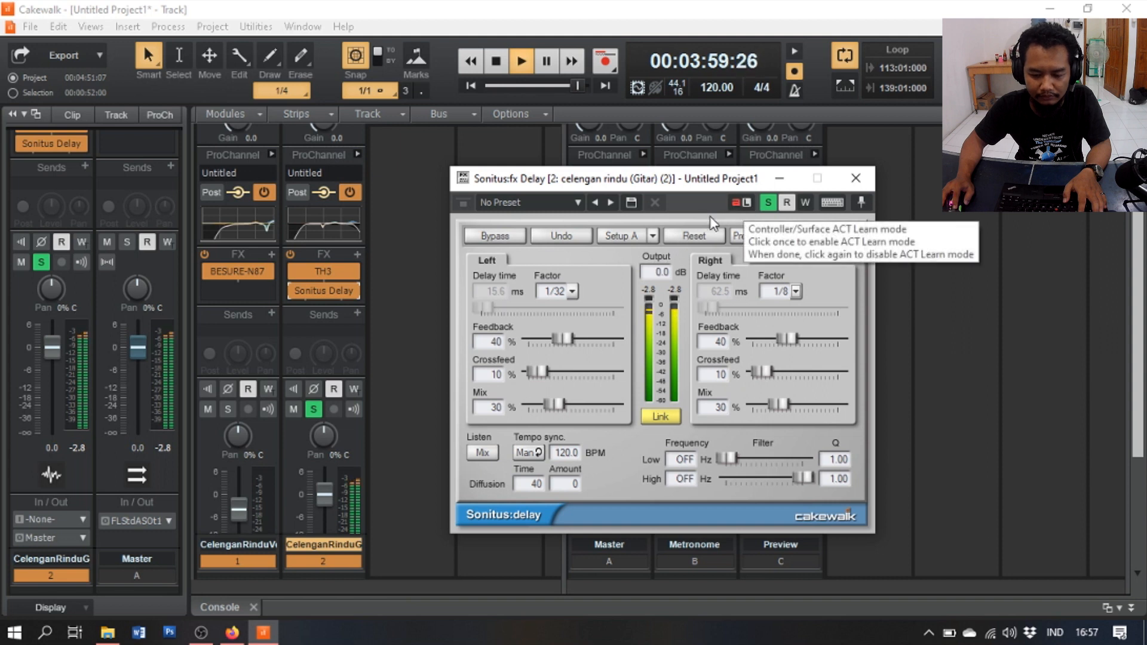
key("space")
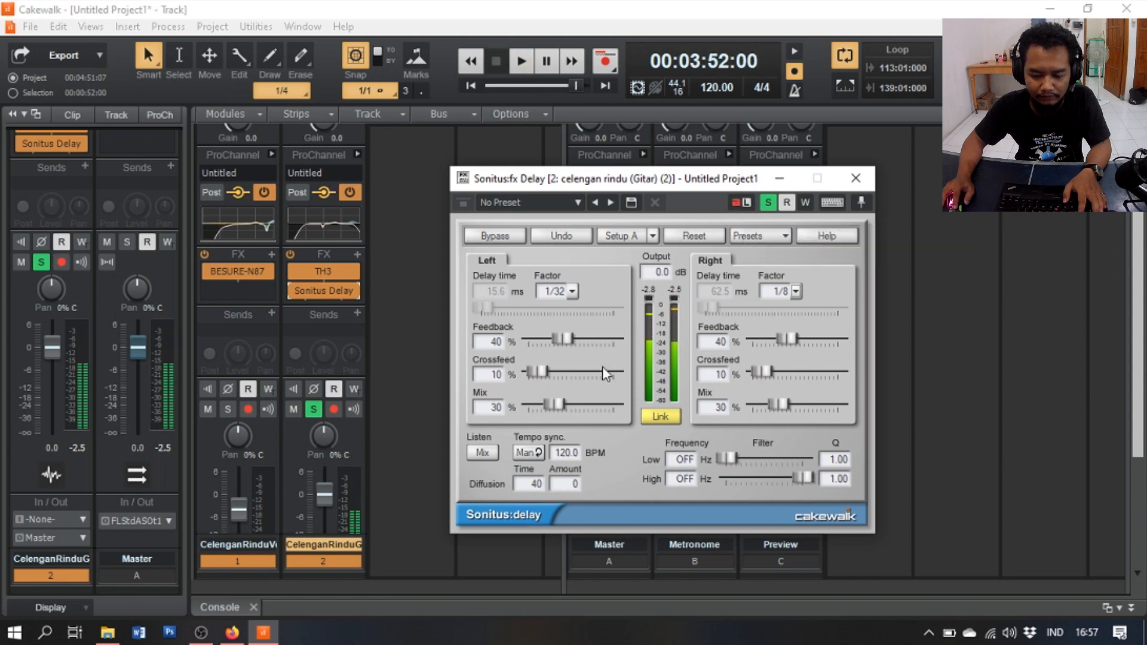
- Set the Sonitus Delay mix to 20% and its low filter frequency to 59 Hz during an audition, and close the plug-in
left_click_drag(554, 405, 545, 405)
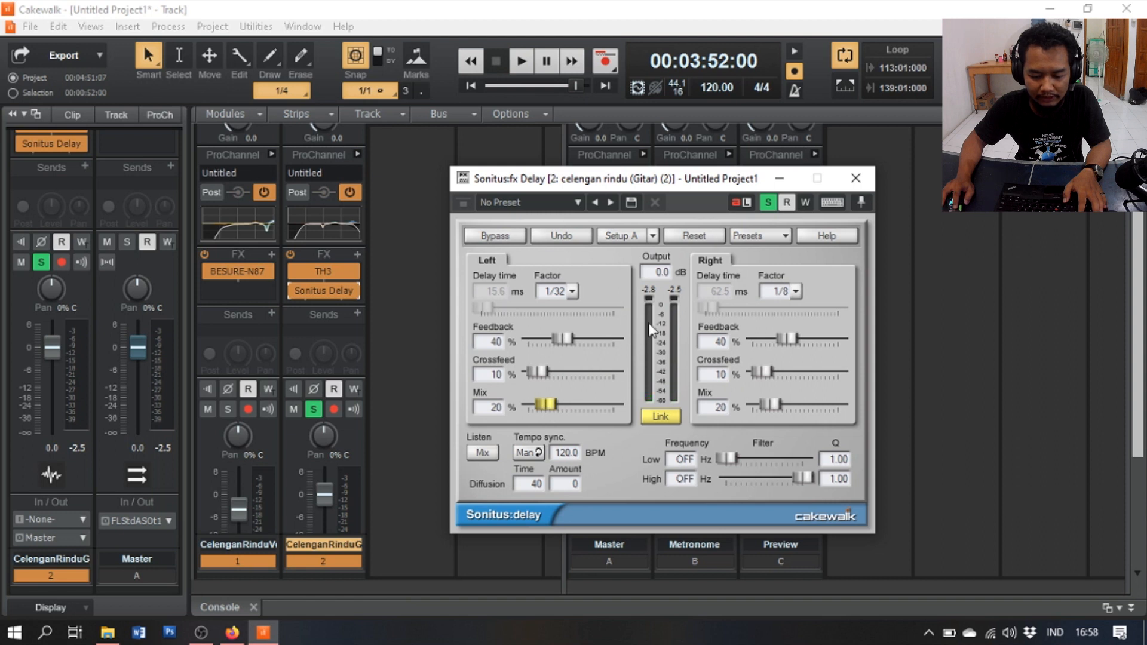
key("space")
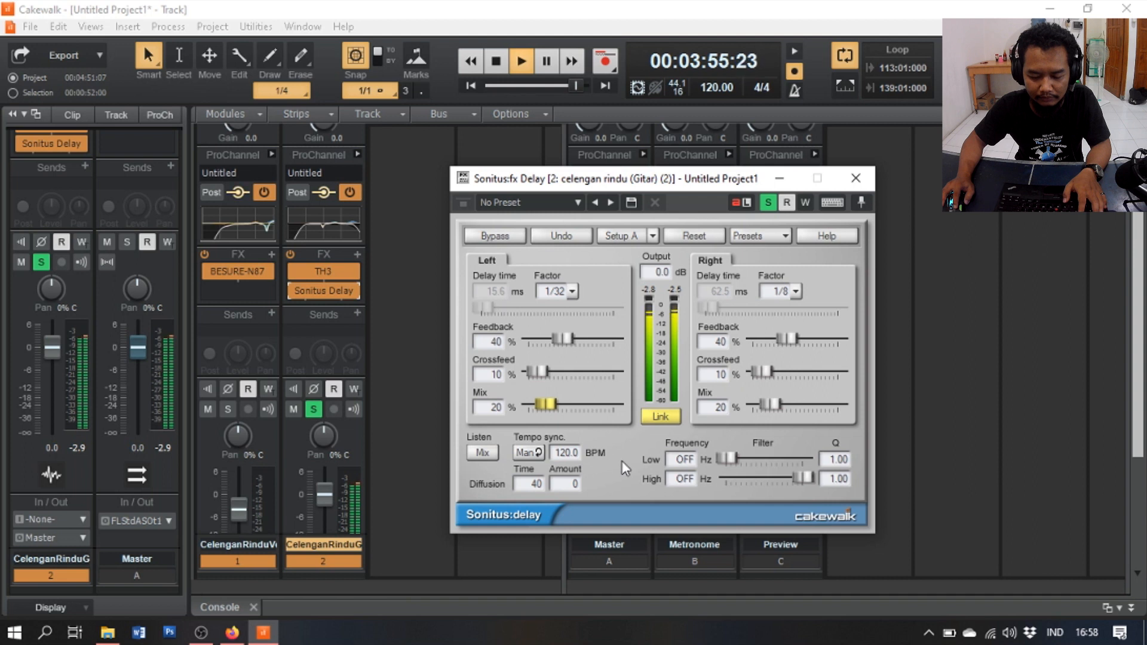
left_click_drag(726, 460, 736, 459)
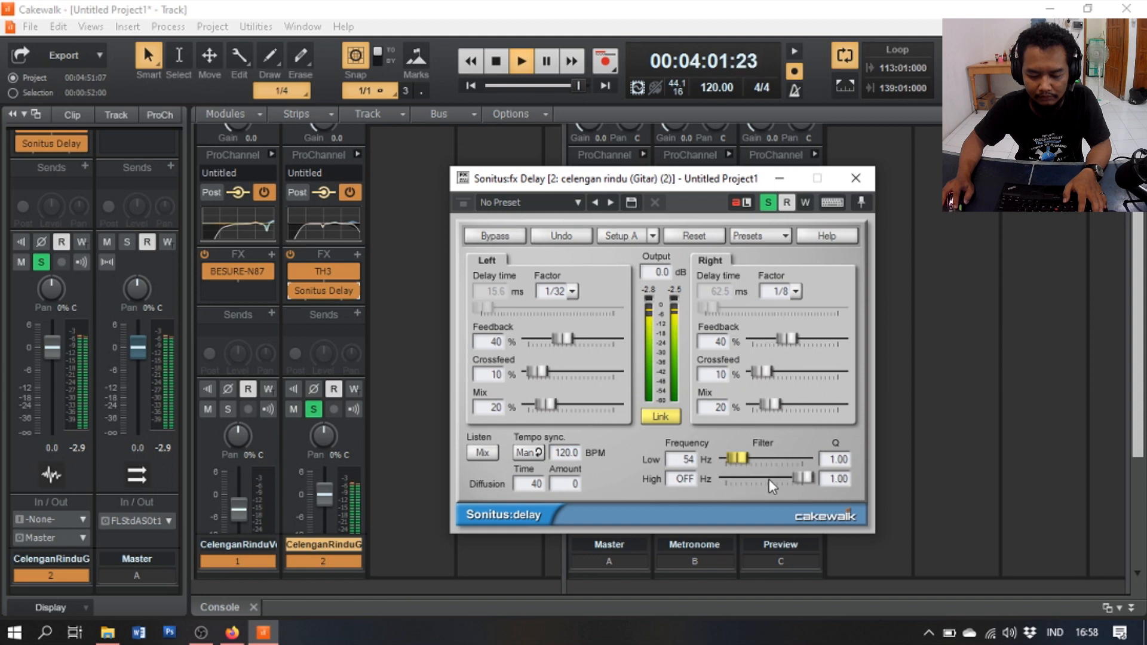
left_click_drag(737, 458, 739, 458)
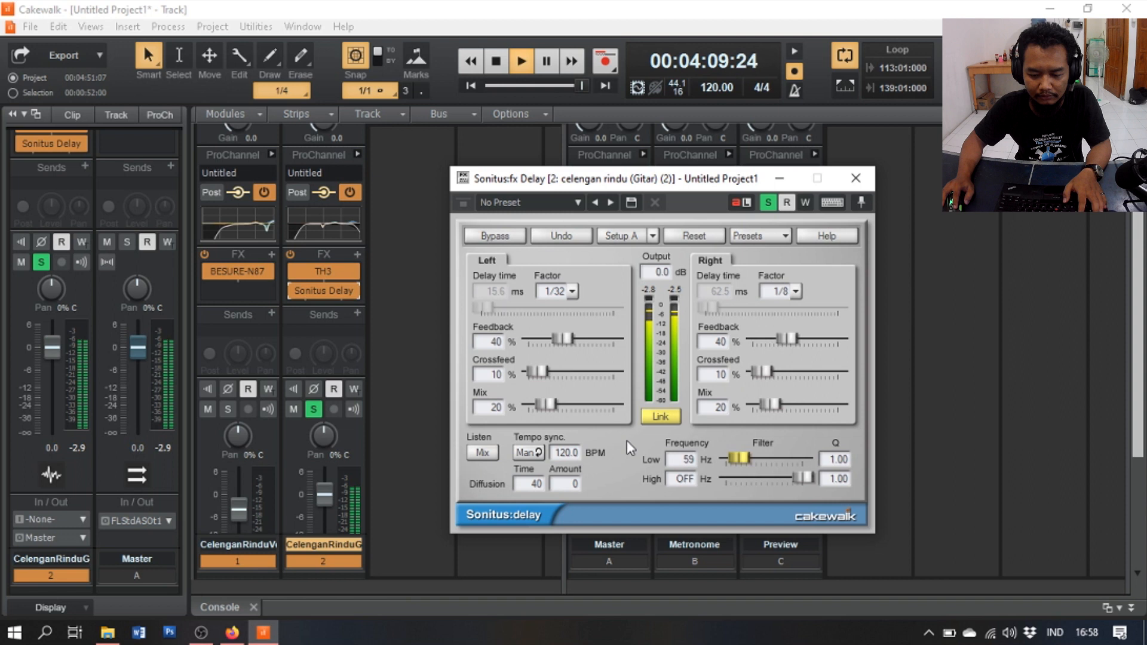
key("space")
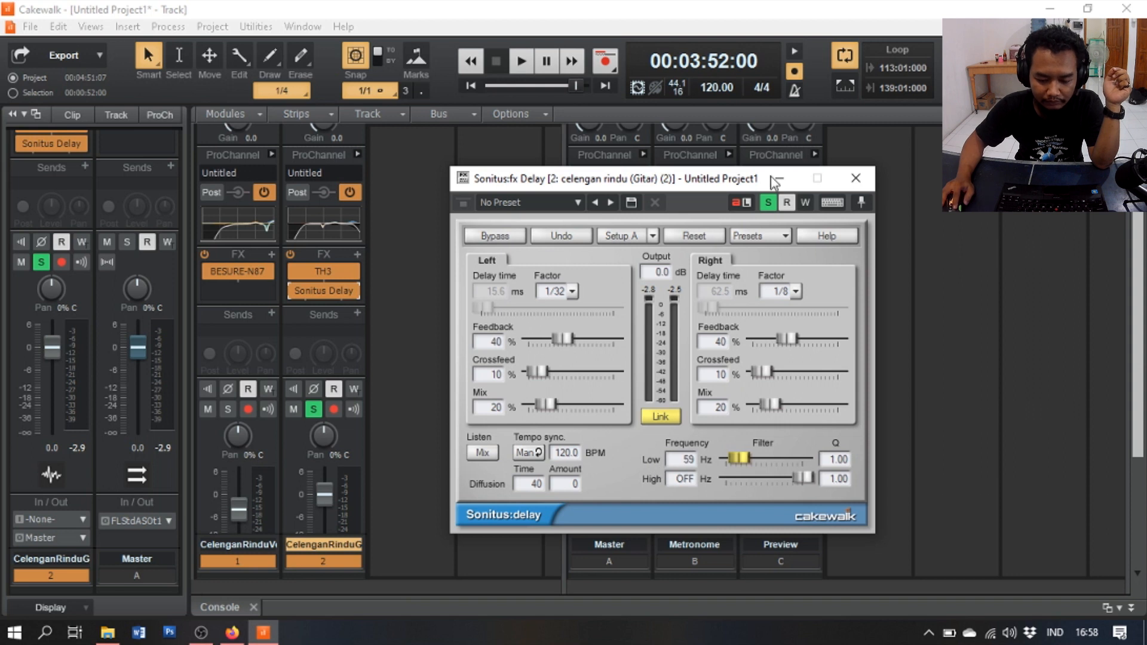
left_click(856, 177)
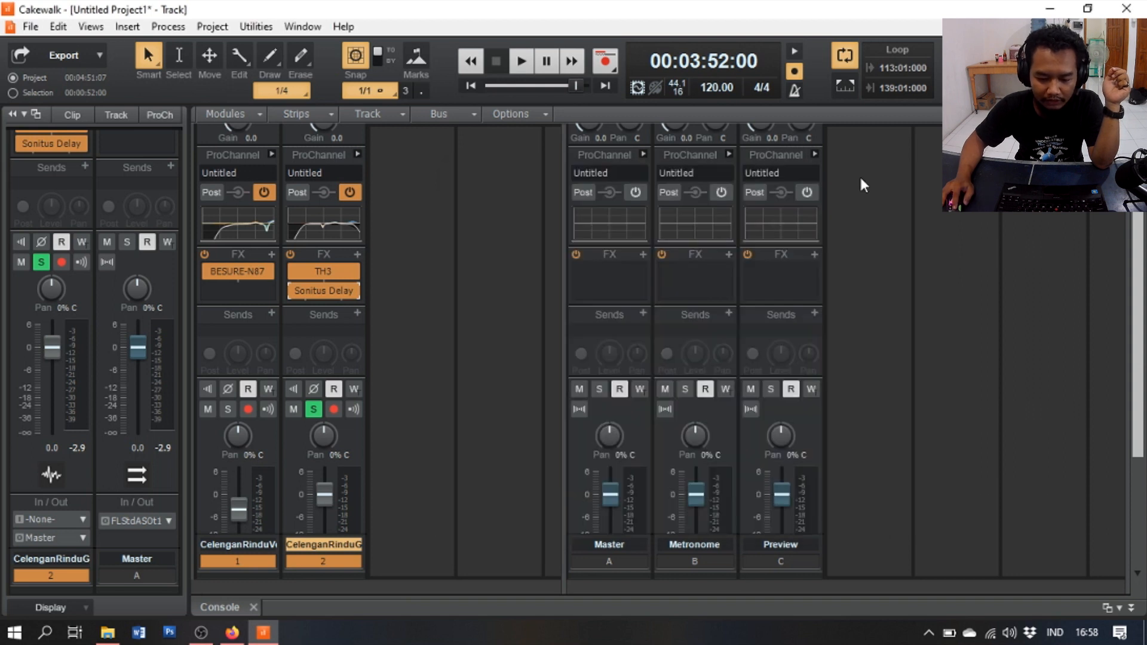
- Compare the soloed guitar with Sonitus Delay bypassed and enabled, leaving the delay enabled
left_click(292, 290)
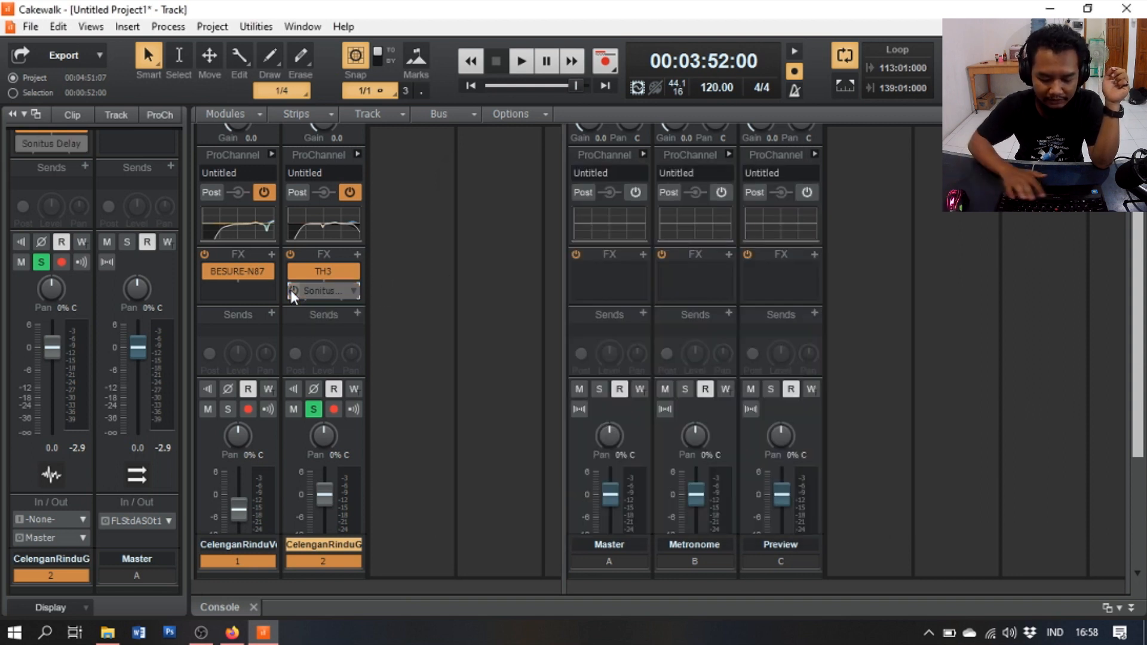
key("space")
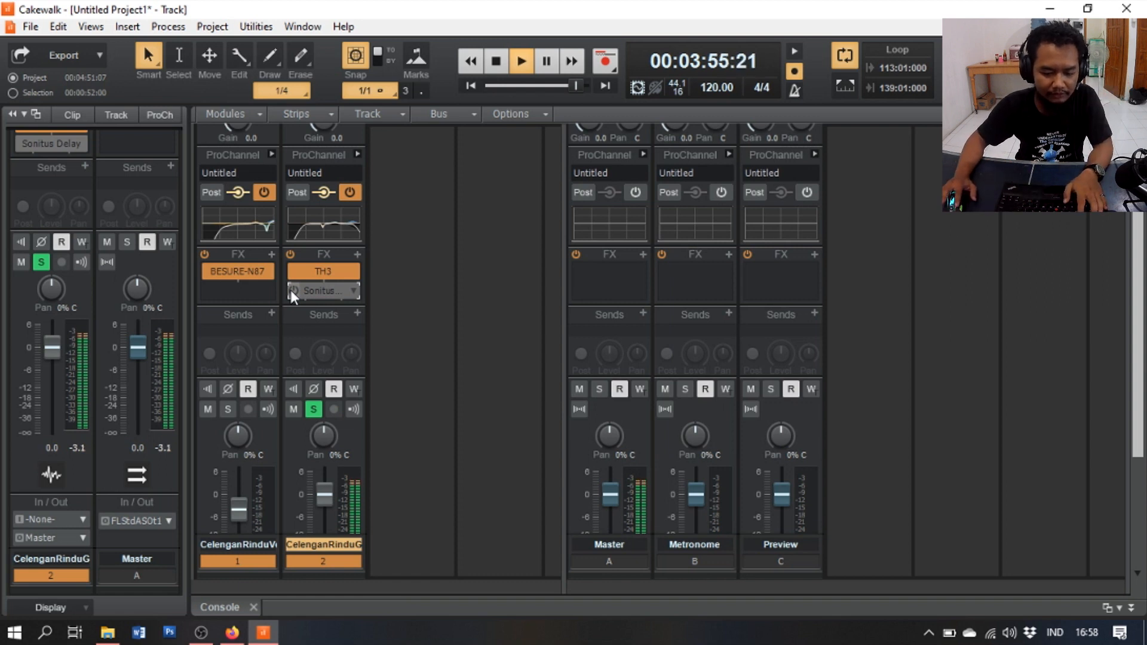
key("space")
left_click(290, 289)
key("space")
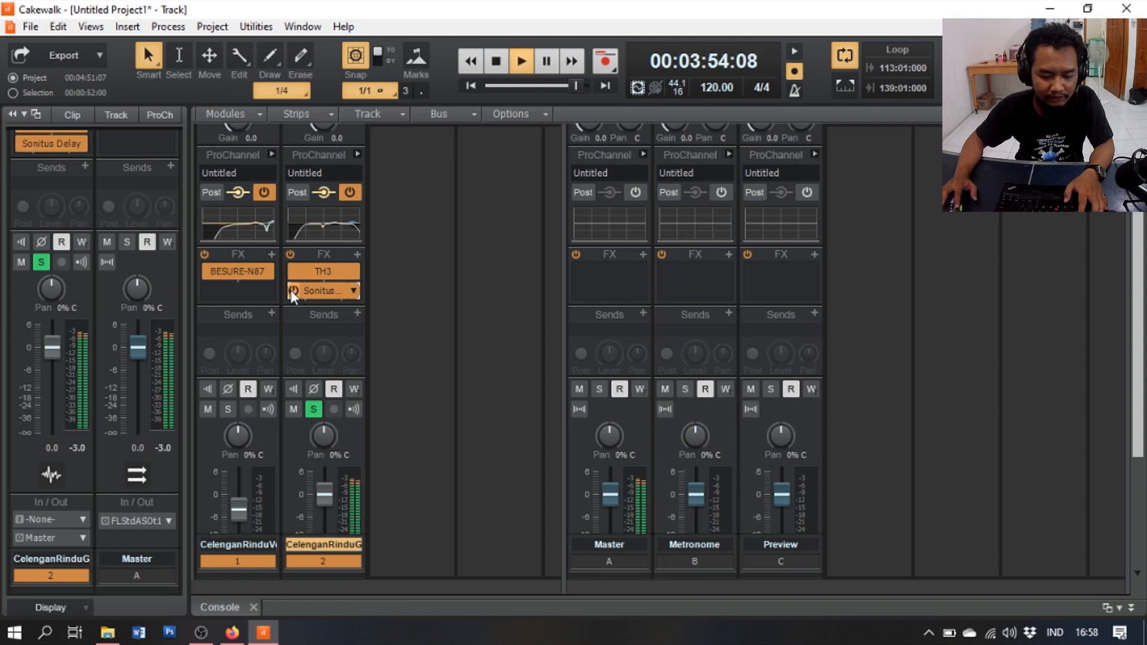
key("space")
left_click(290, 289)
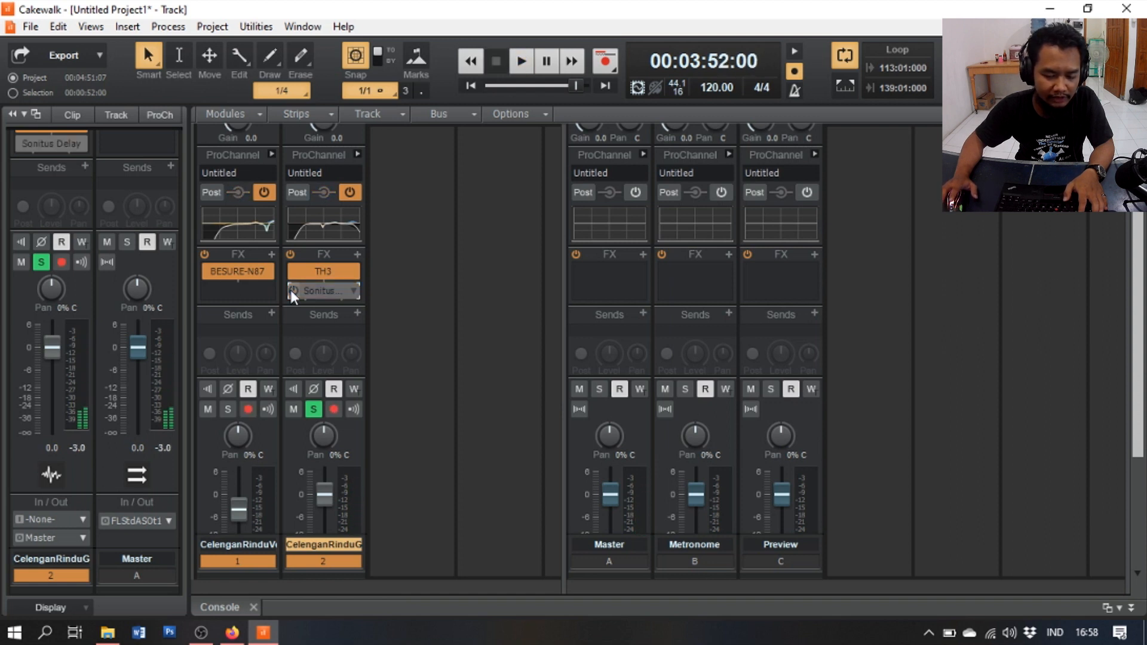
key("space")
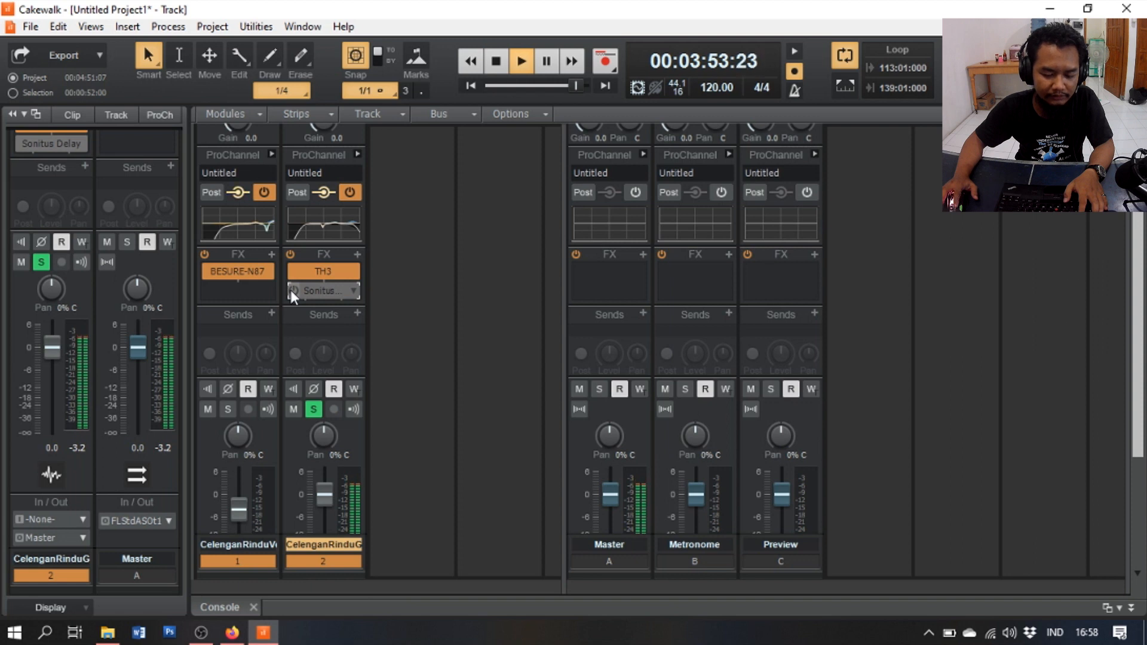
left_click(290, 289)
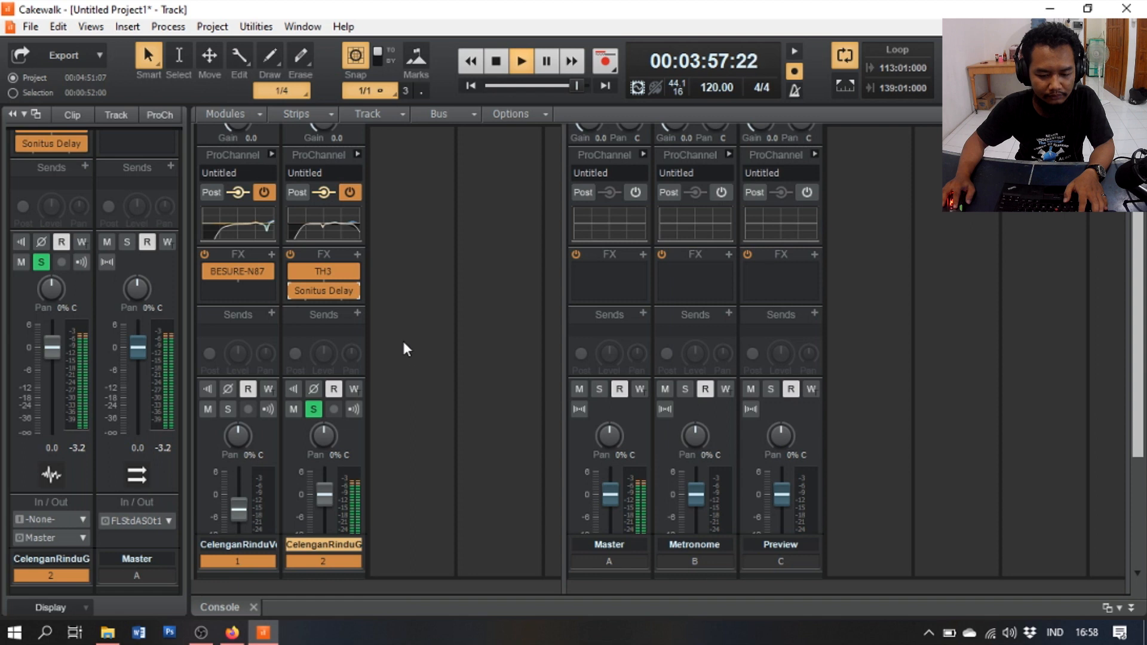
key("space")
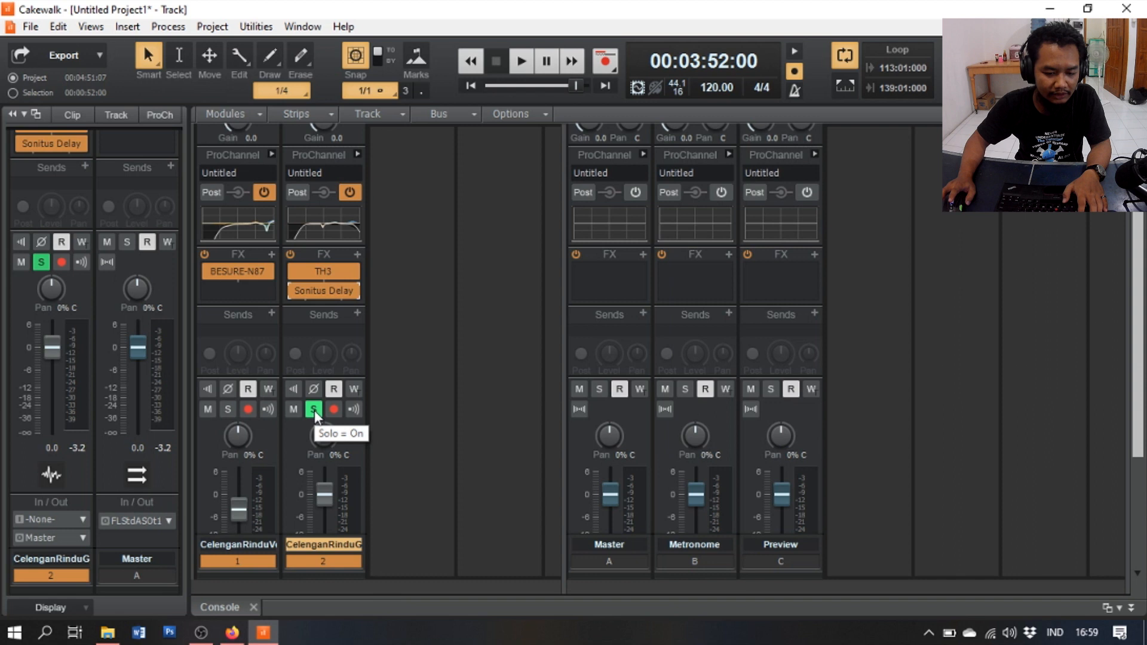
- Unsolo the guitar and lower its volume to -3.3 dB while both tracks play
key("space")
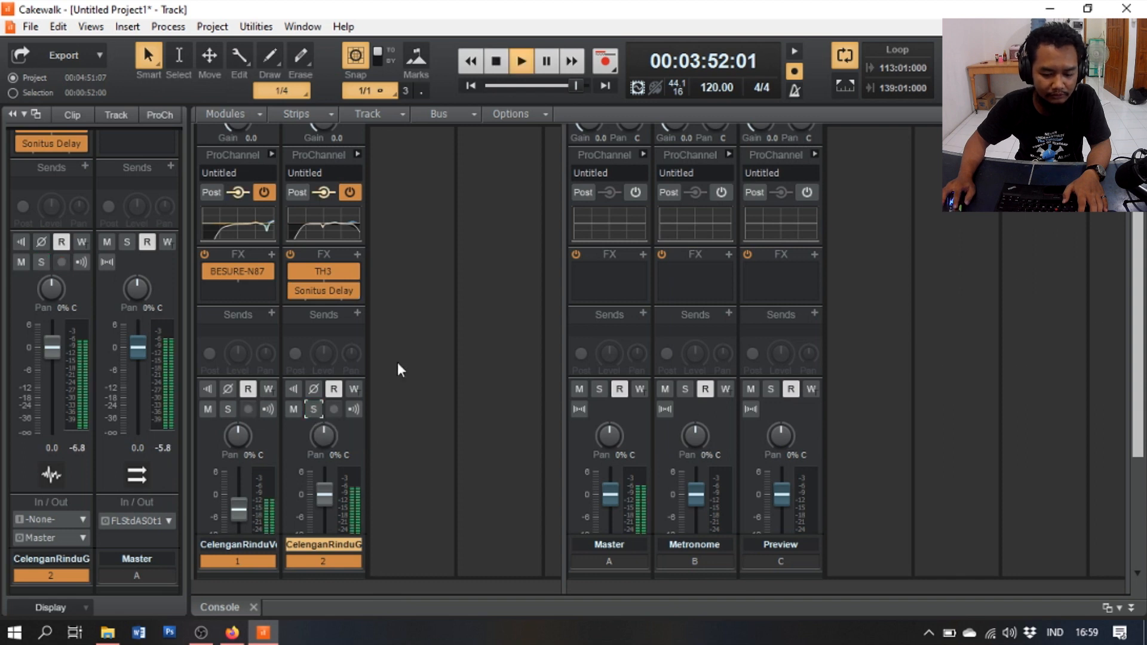
scroll(433, 386, "down", 3)
scroll(432, 386, "down", 1)
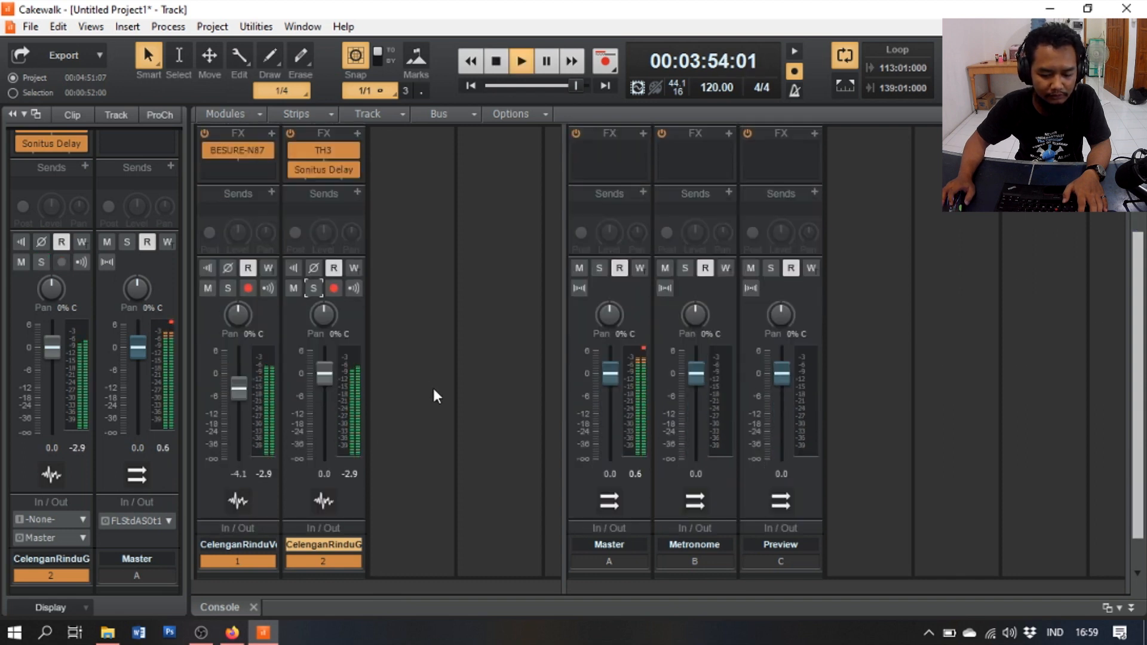
left_click_drag(334, 379, 334, 394)
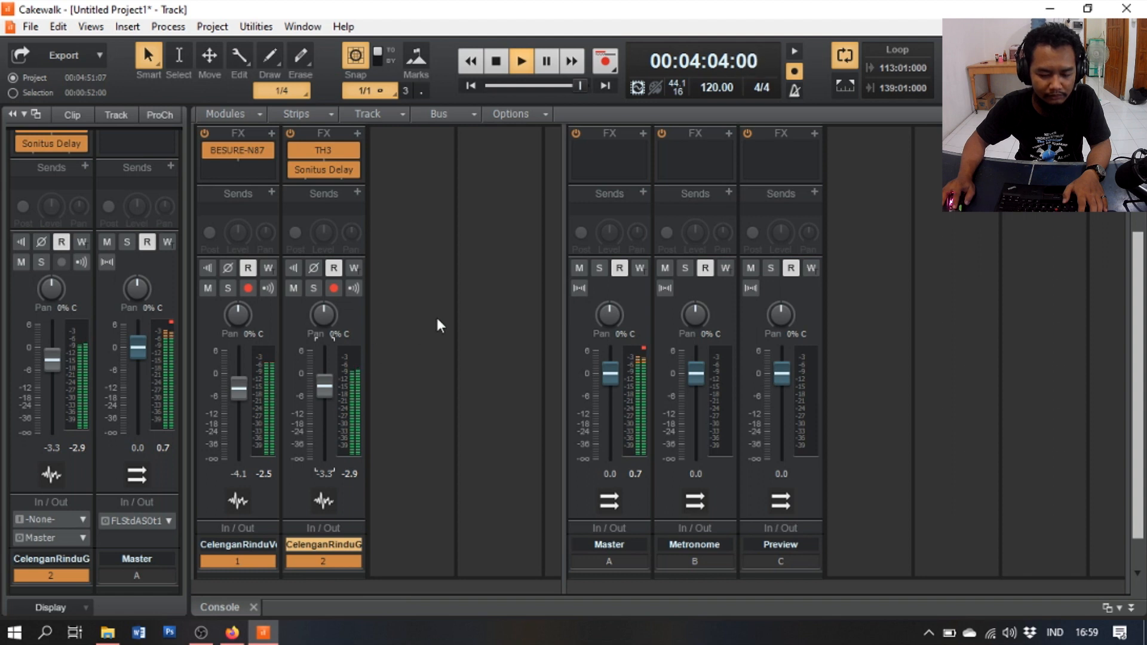
key("space")
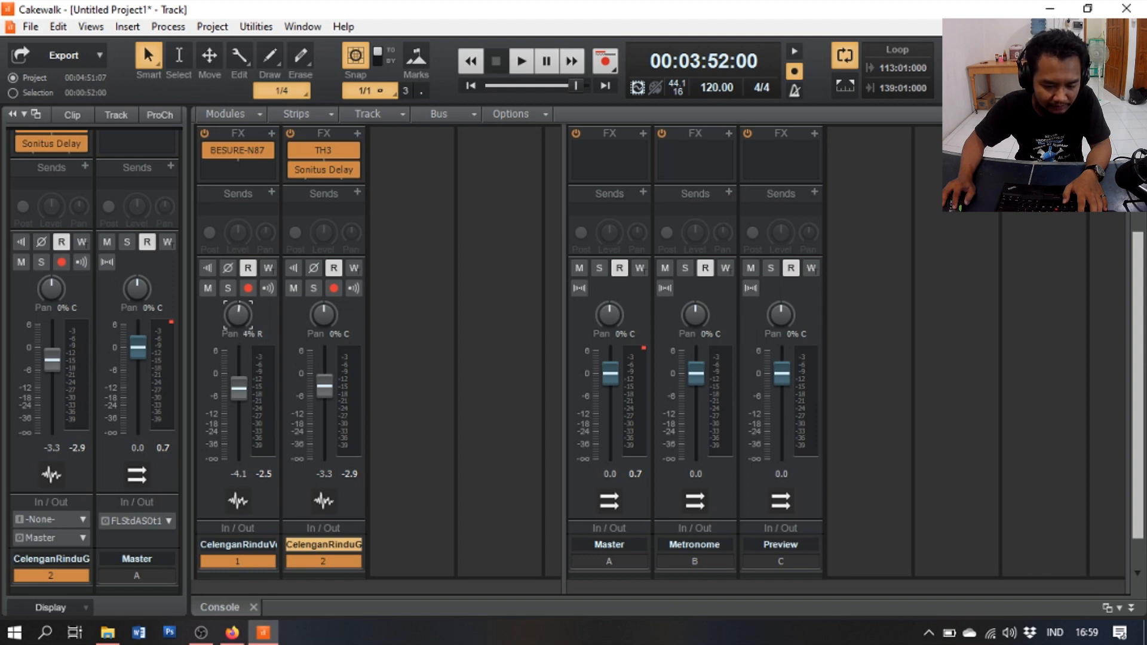
- Pan the vocal 5% right and the guitar 5% left, and audition both tracks together
left_click_drag(238, 315, 261, 311)
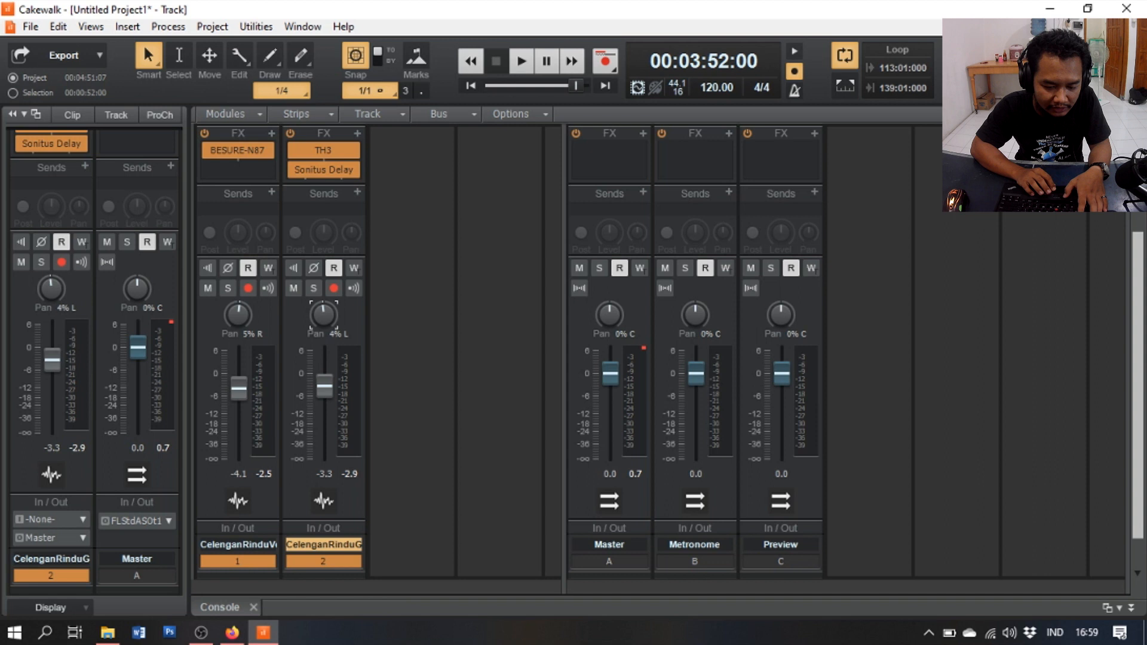
key("space")
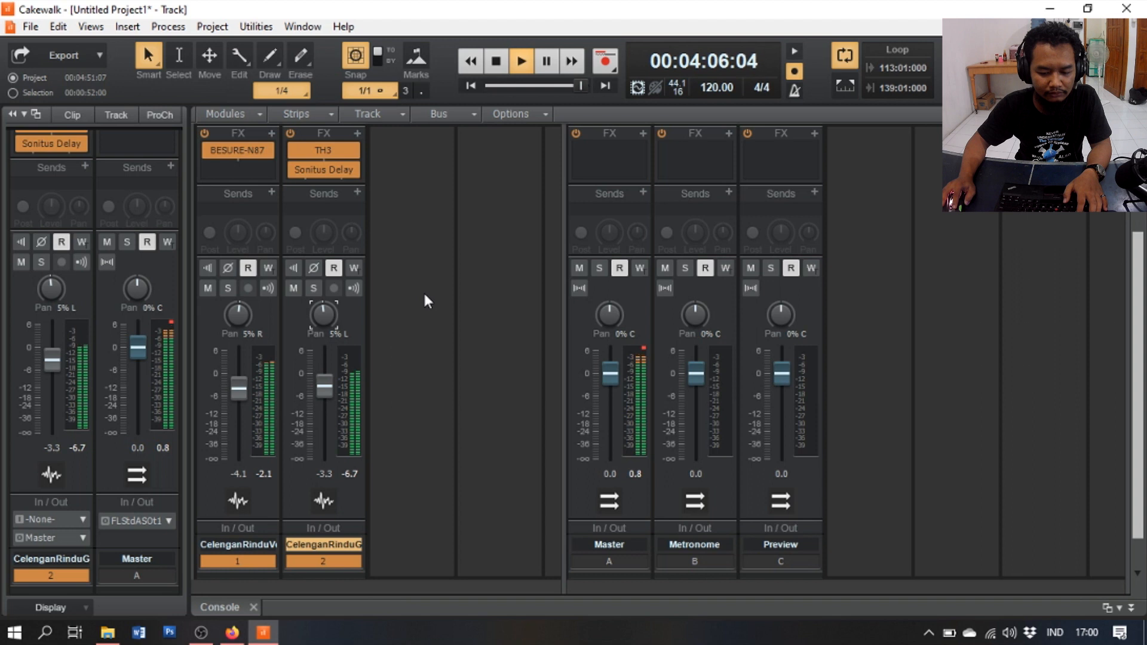
key("space")
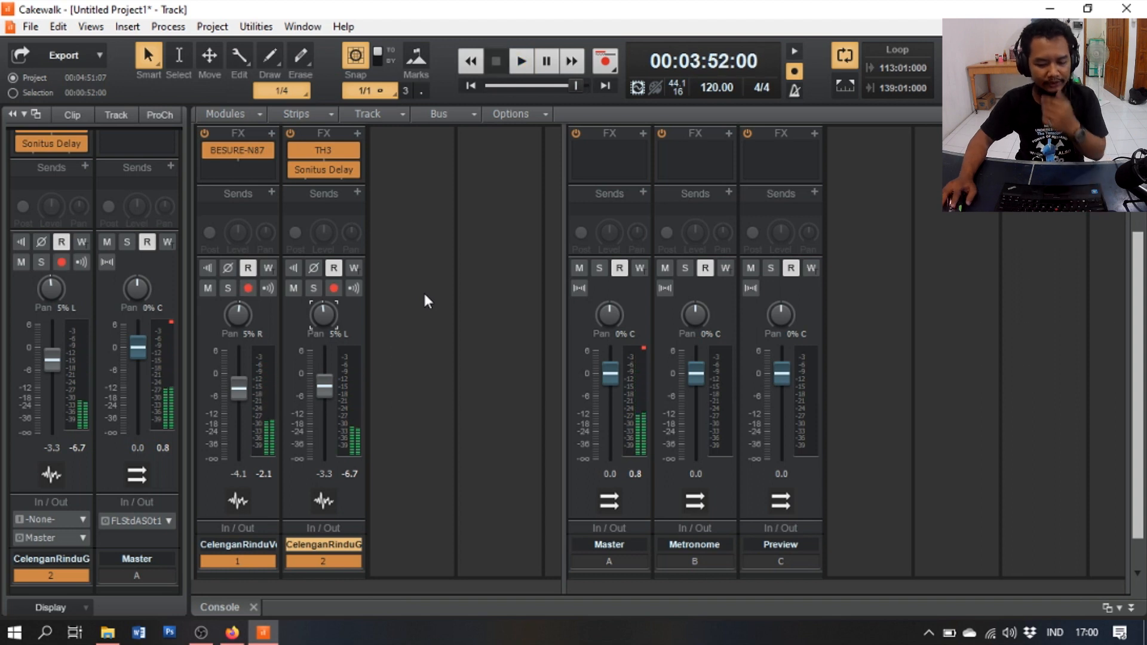
scroll(407, 346, "up", 3)
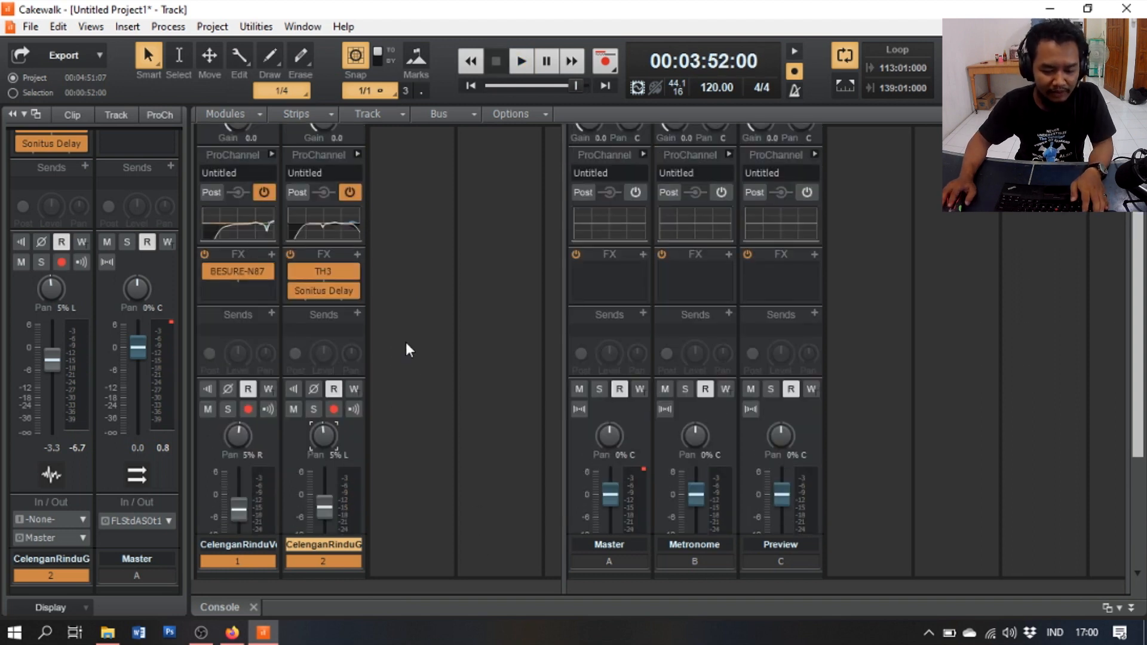
- Add a send to a new stereo bus on the vocal track and another on the guitar track
scroll(406, 349, "down", 2)
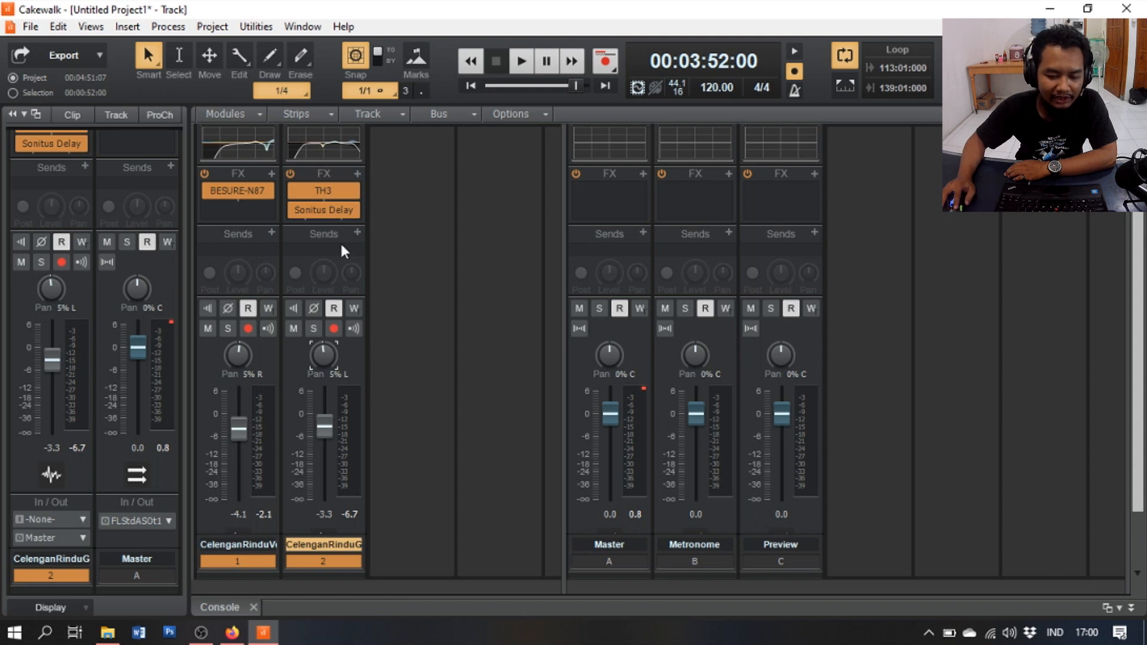
left_click(274, 232)
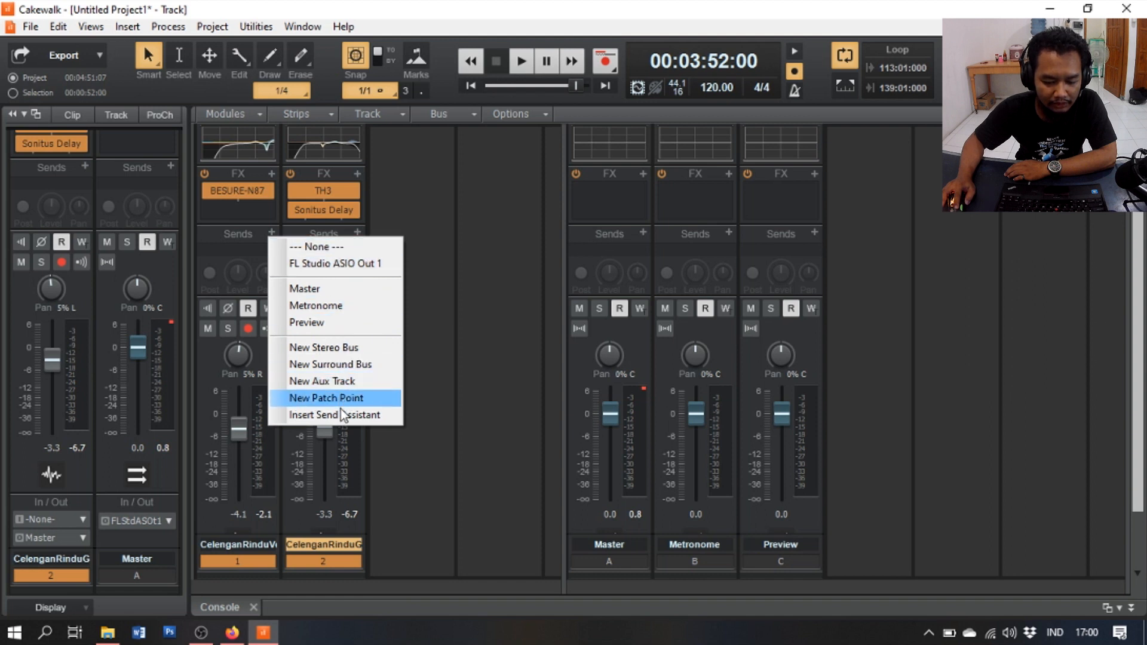
left_click(356, 351)
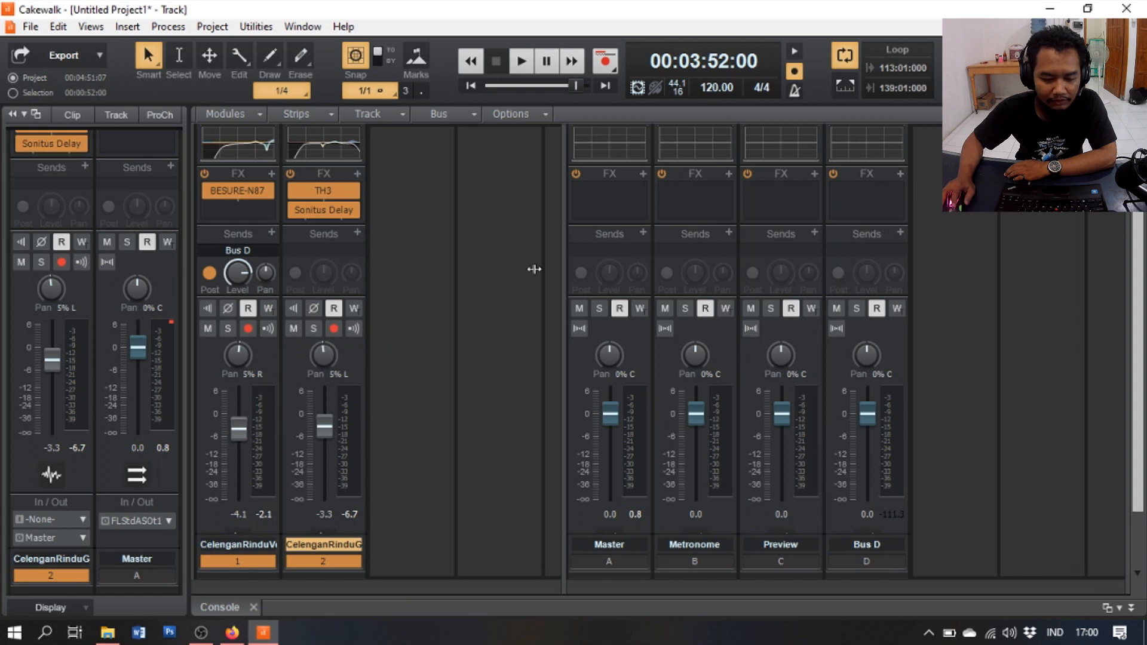
left_click(357, 233)
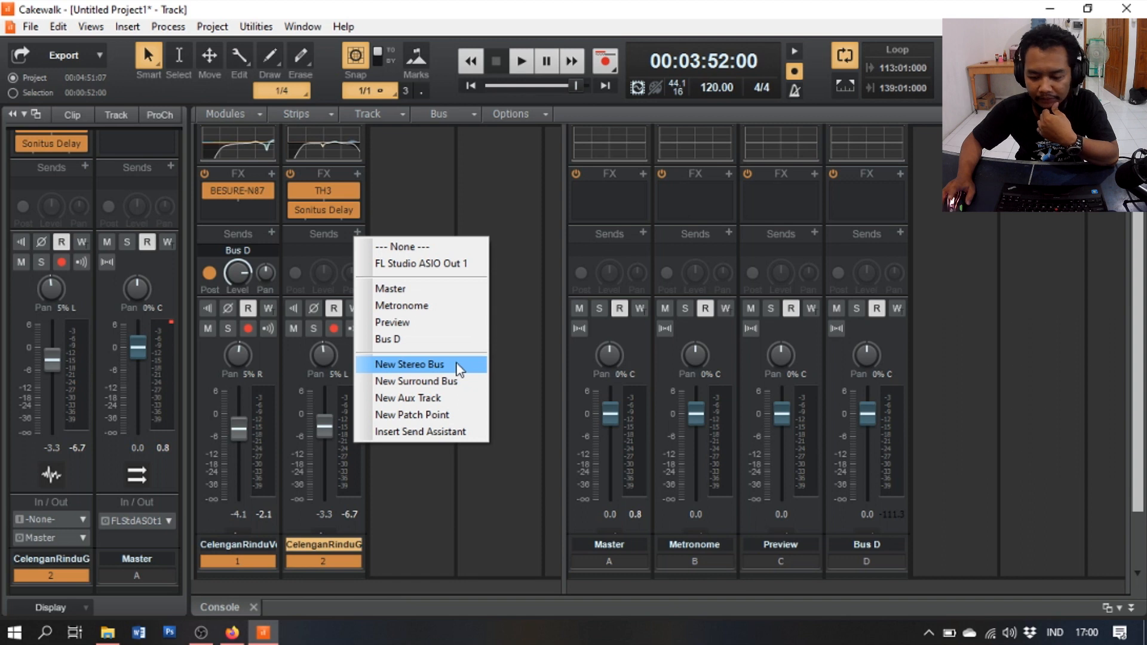
left_click(457, 363)
- Lower Bus D to -12.6 dB and Bus E to -INF, and audition the mix
scroll(1023, 431, "down", 2)
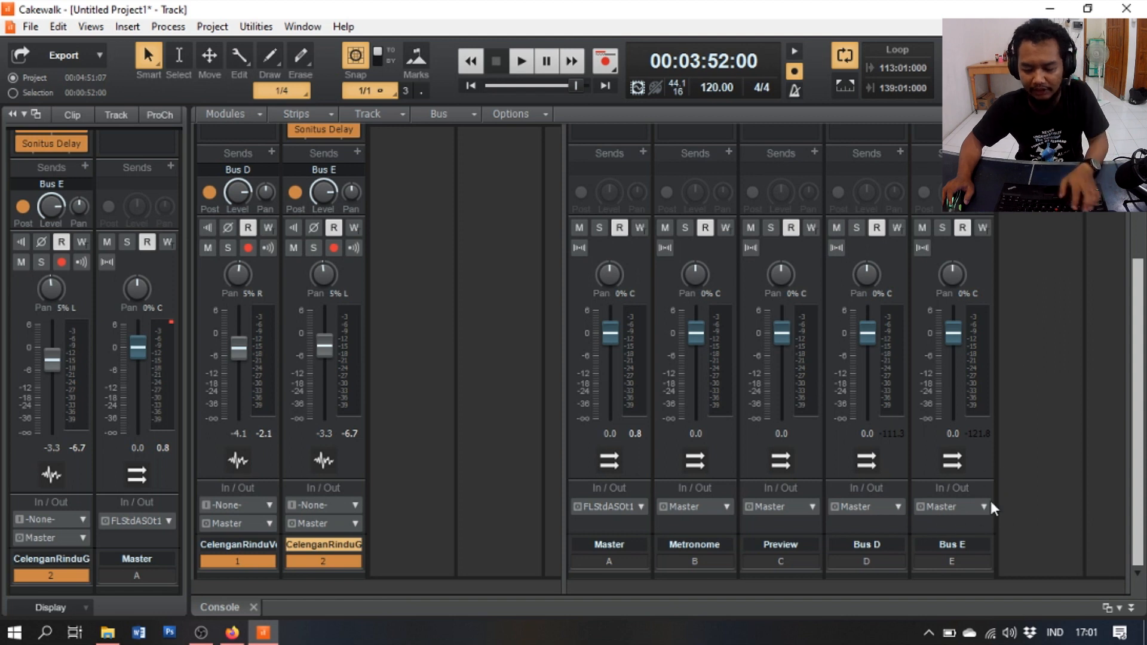
left_click_drag(869, 335, 867, 412)
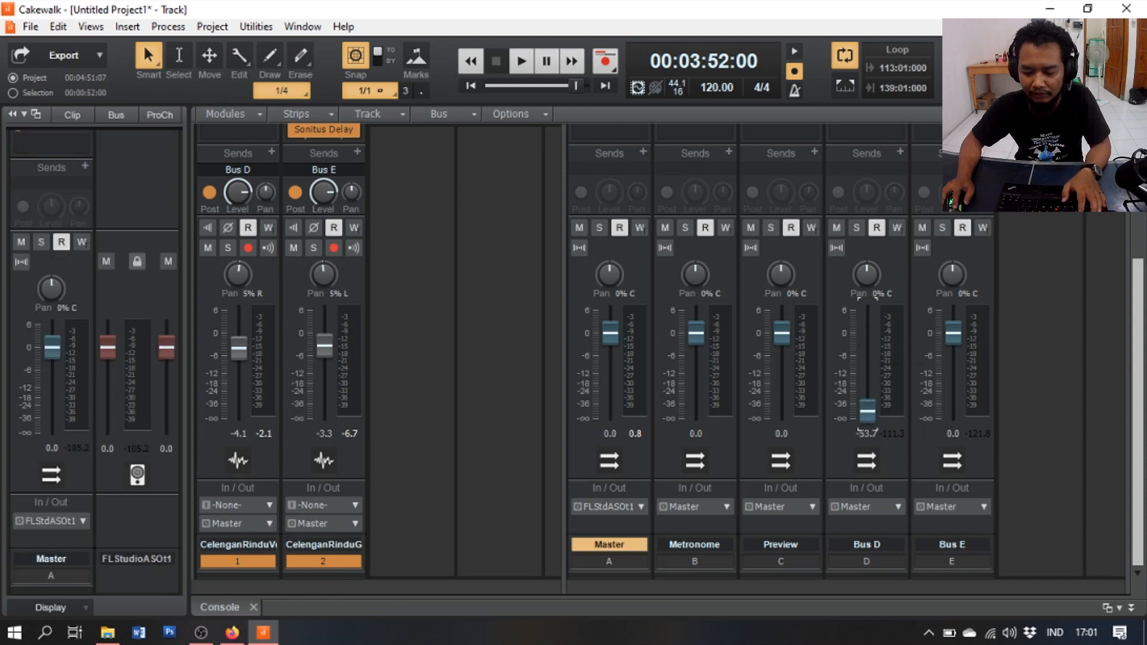
left_click_drag(954, 332, 953, 416)
left_click_drag(863, 418, 867, 375)
key("space")
key("space")
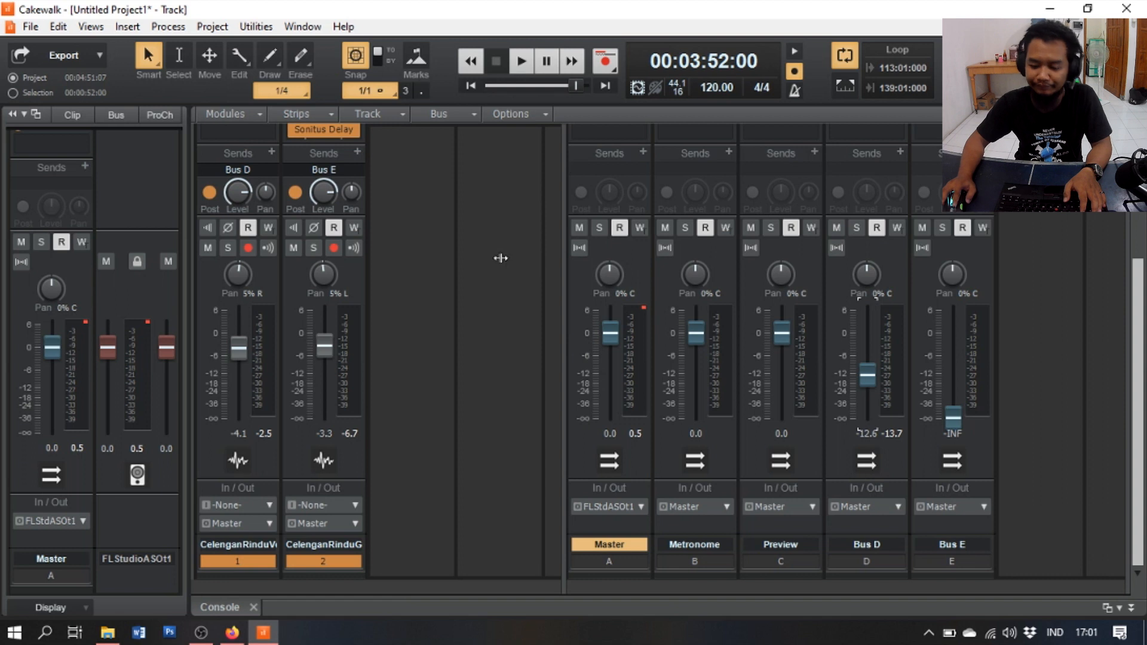
- Insert the Sonitus Reverb effect on Bus D
left_click(899, 152)
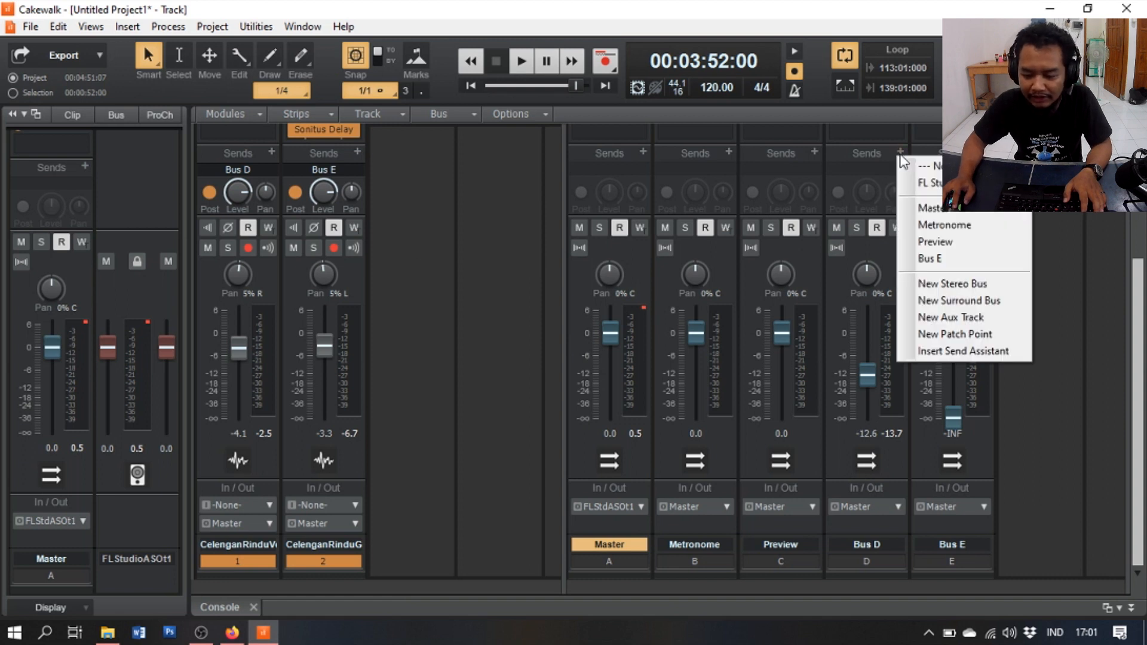
left_click(1044, 202)
scroll(1015, 200, "up", 2)
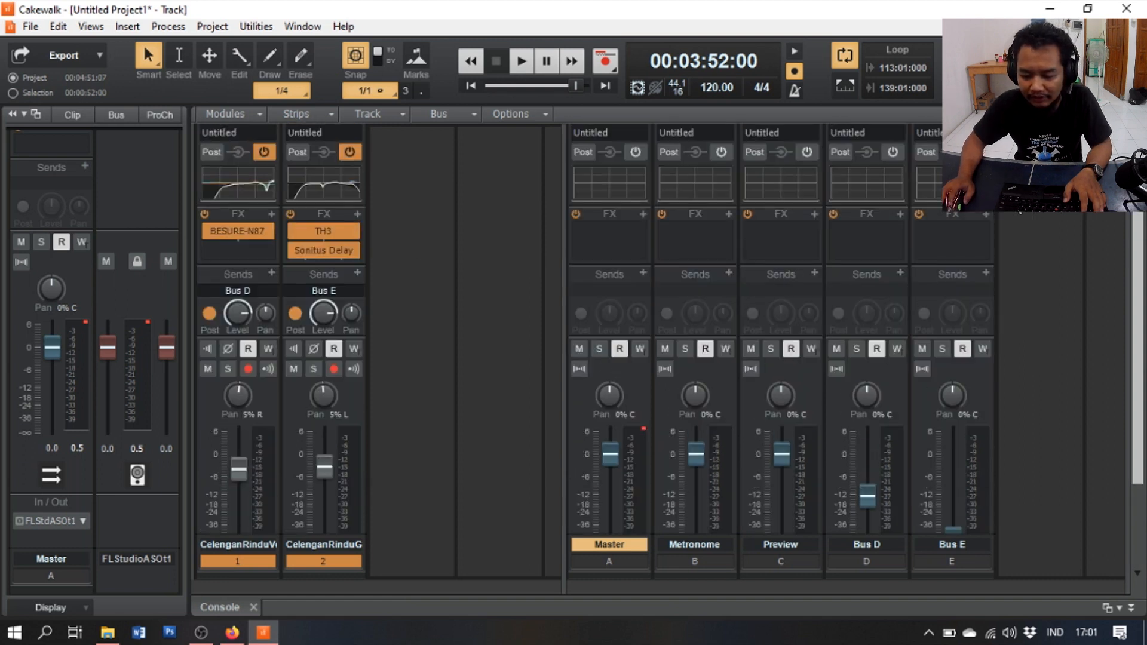
left_click(897, 205)
left_click(900, 215)
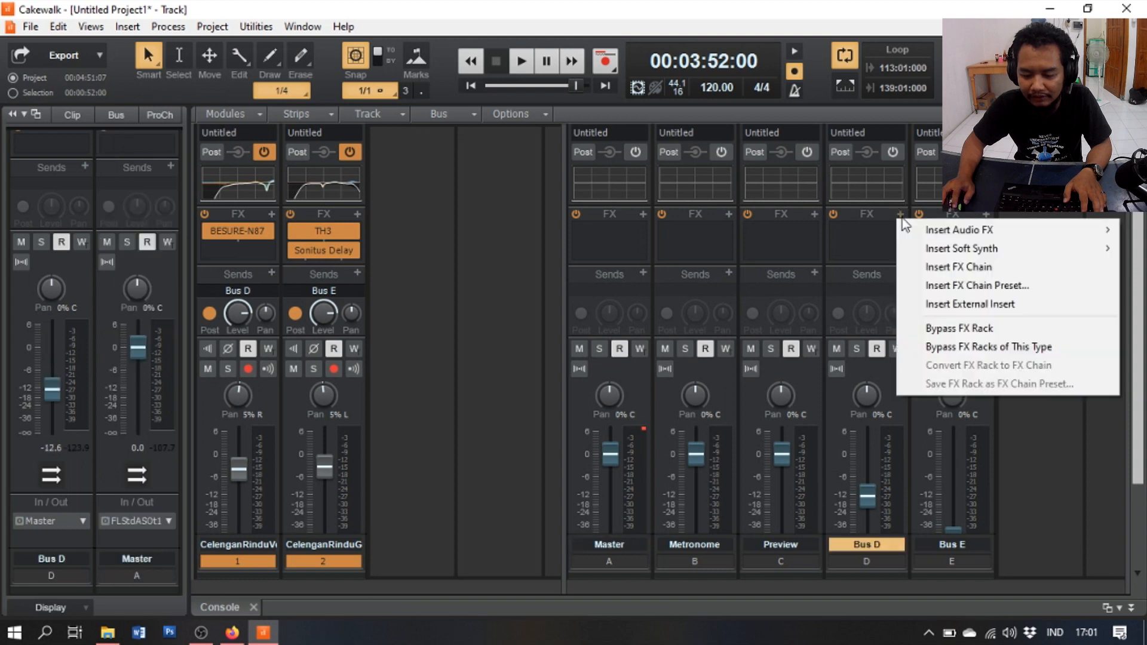
mouse_move(1060, 232)
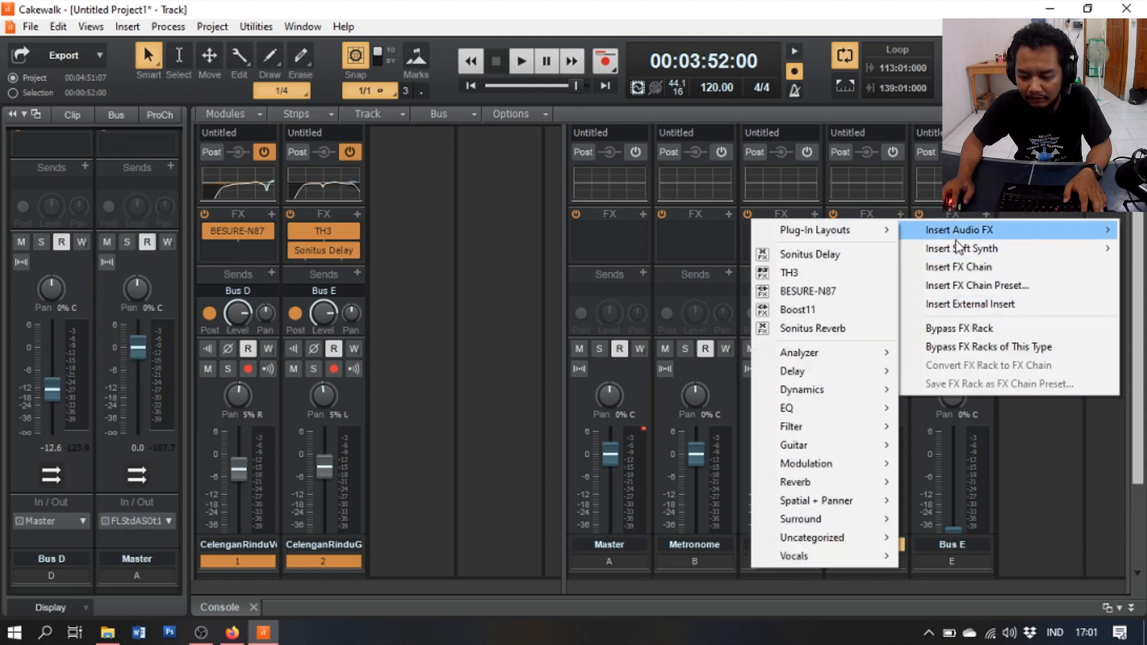
mouse_move(836, 483)
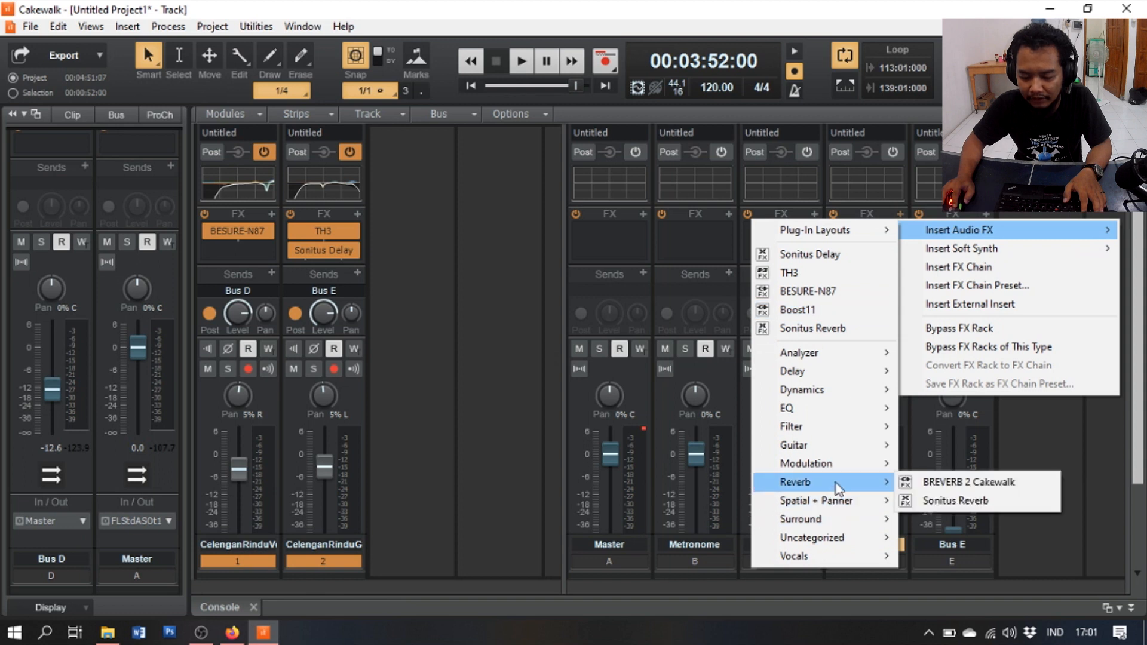
left_click(971, 501)
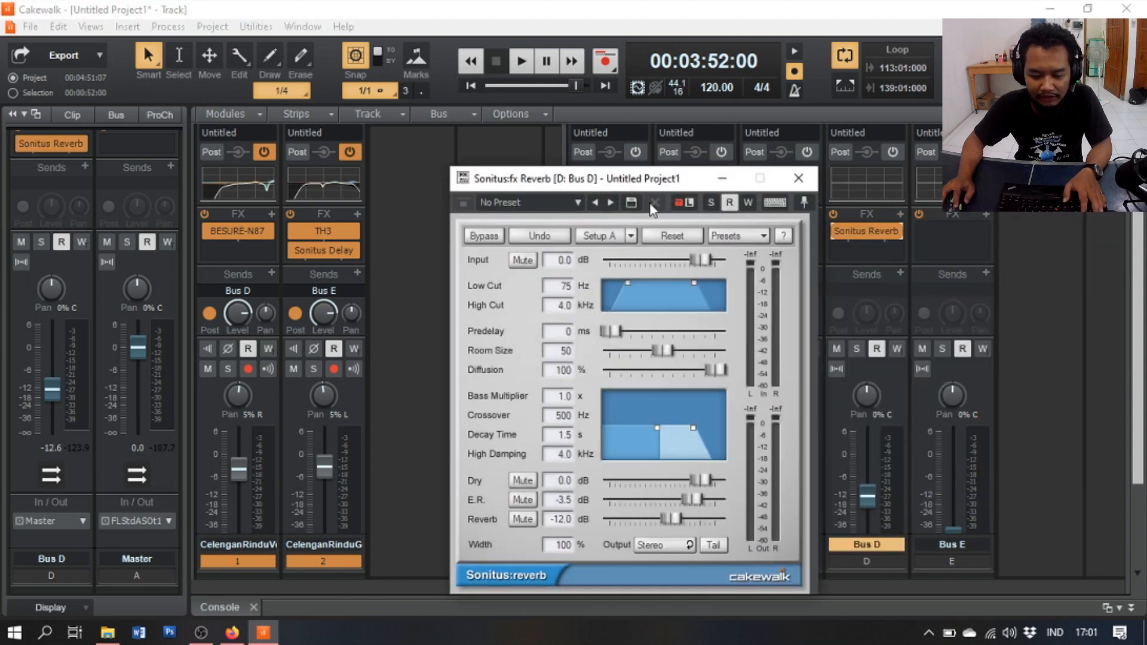
- Load the Aux bus preset Vocal Hall 2 in Bus D's Sonitus Reverb
left_click_drag(648, 184, 564, 135)
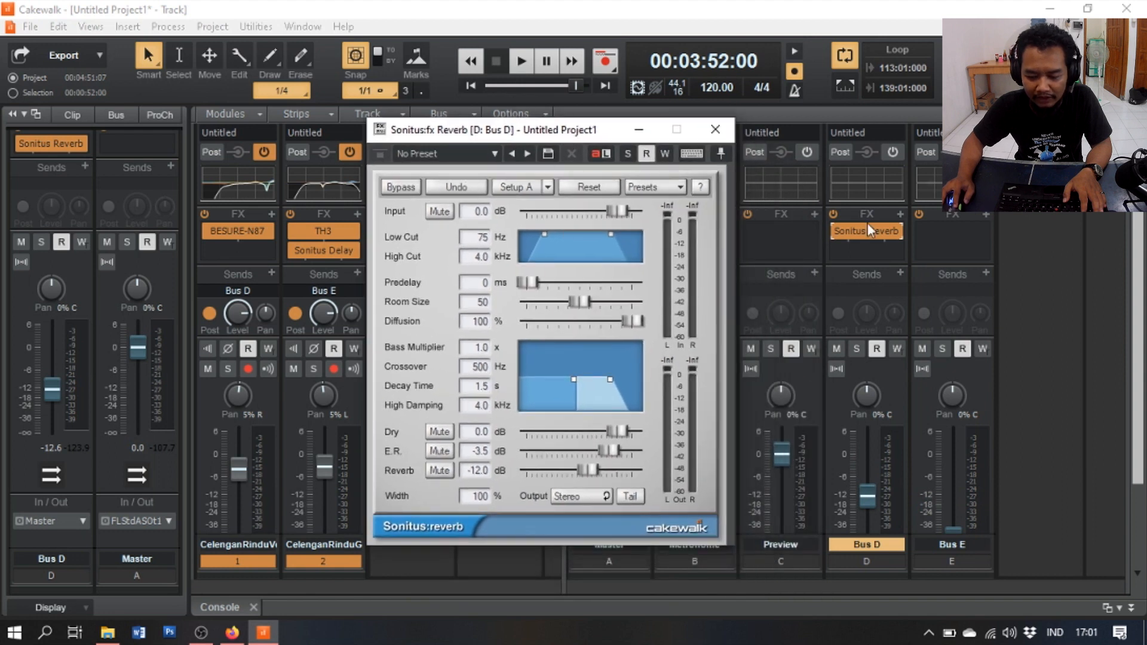
left_click(680, 187)
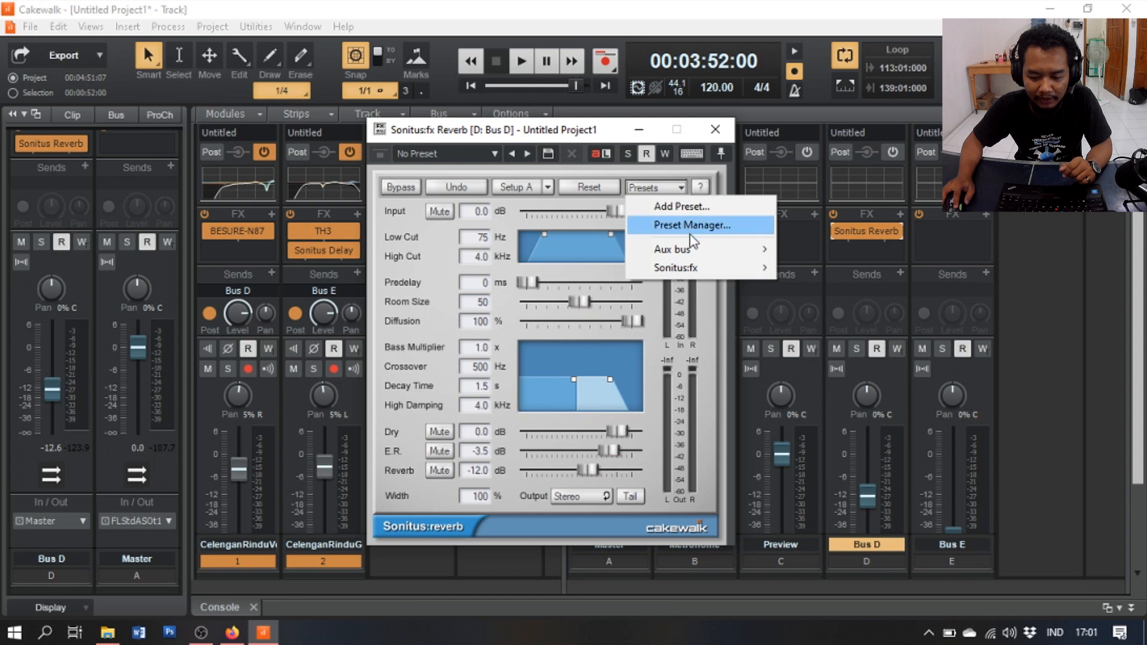
mouse_move(698, 256)
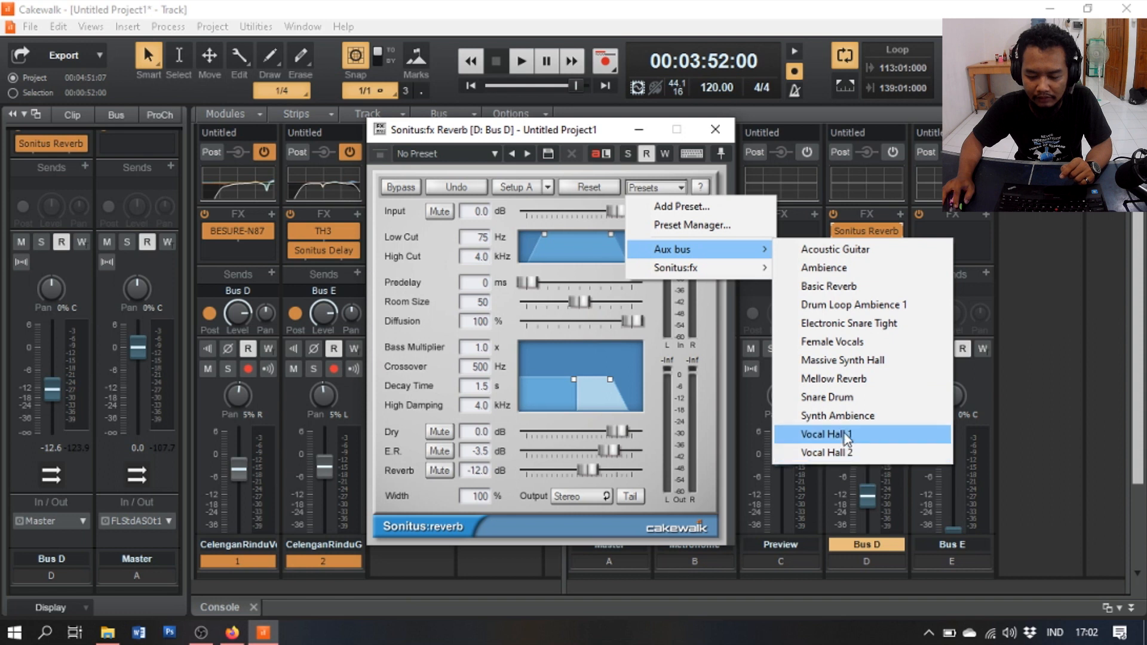
left_click(844, 450)
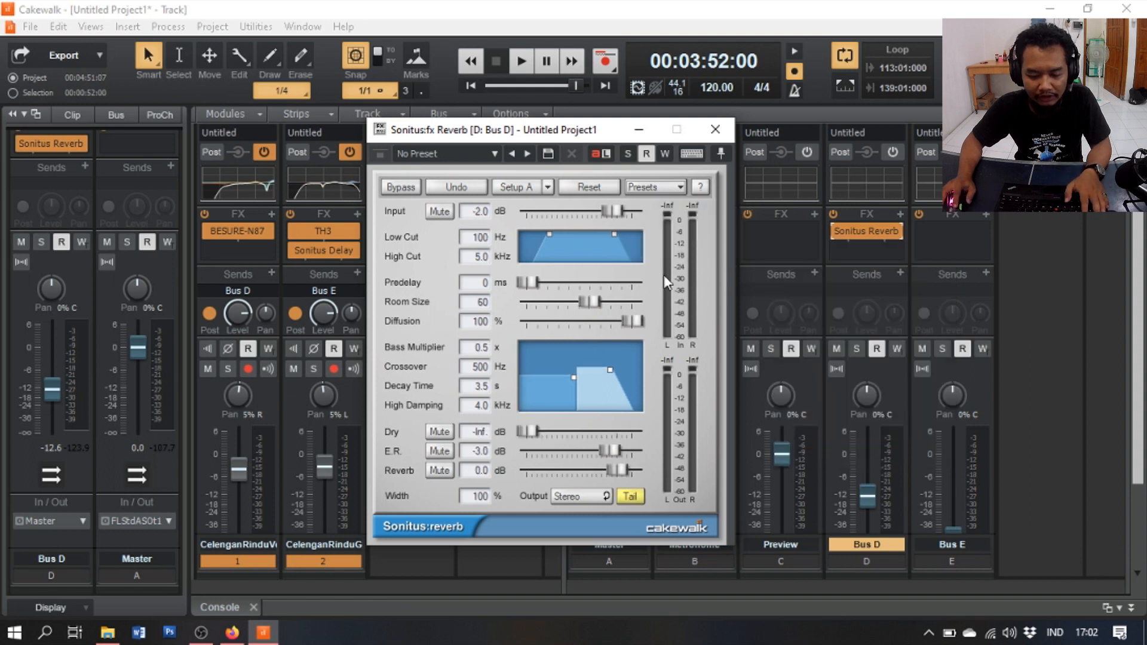
- Play the mix, close the reverb window and compare Bus D muted and unmuted, leaving it unmuted
key("space")
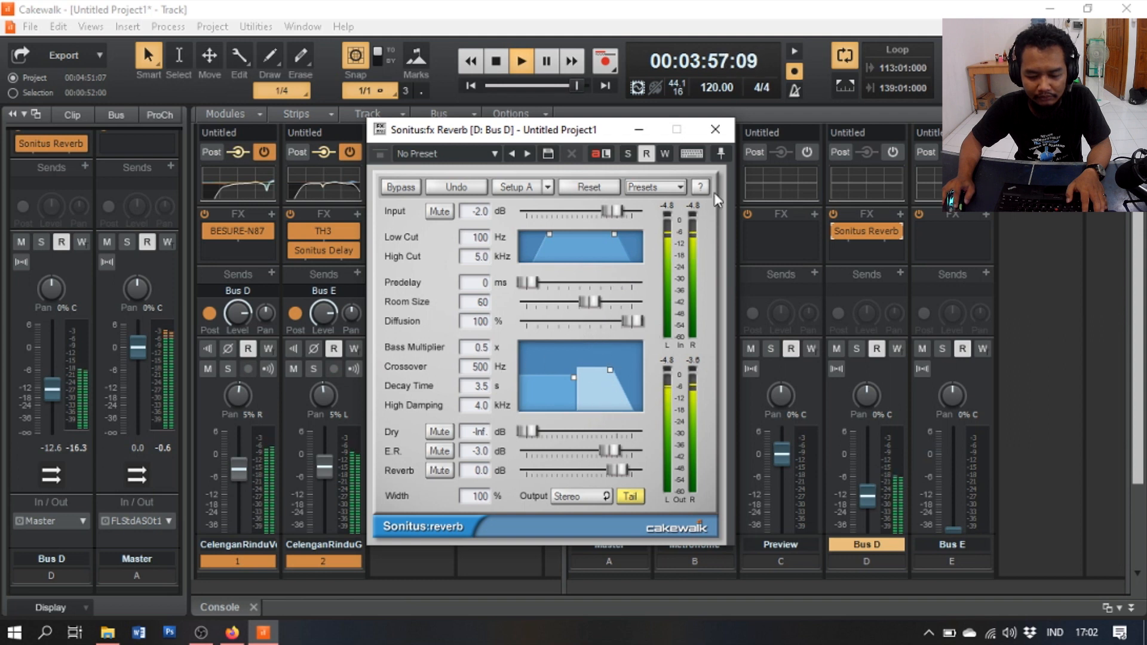
left_click(716, 129)
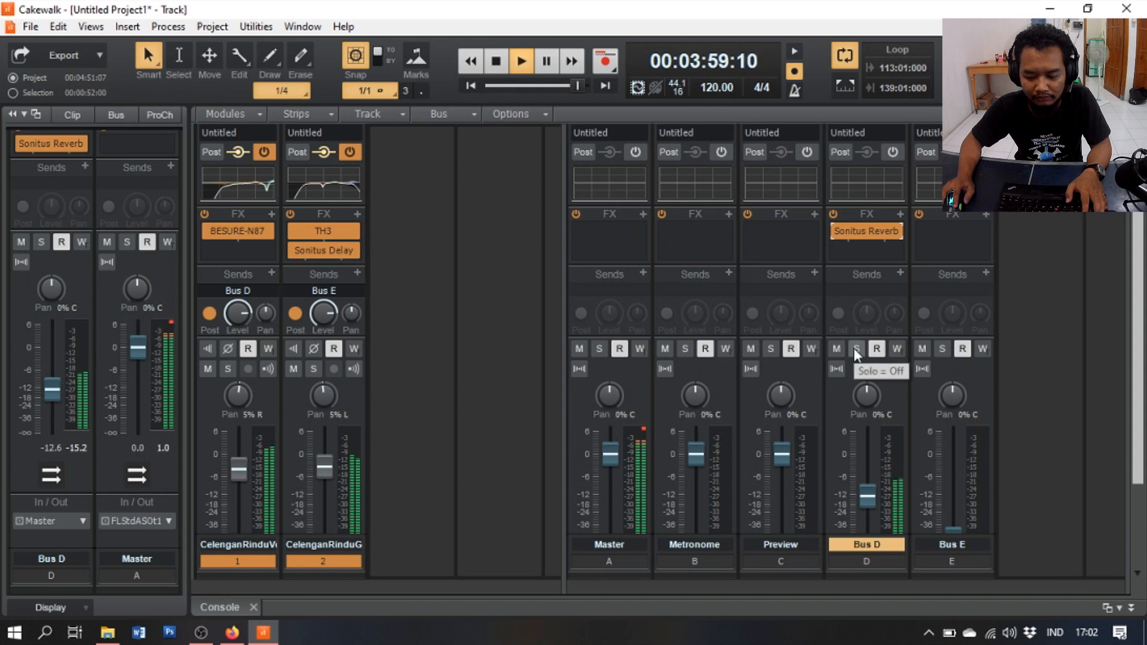
left_click(836, 348)
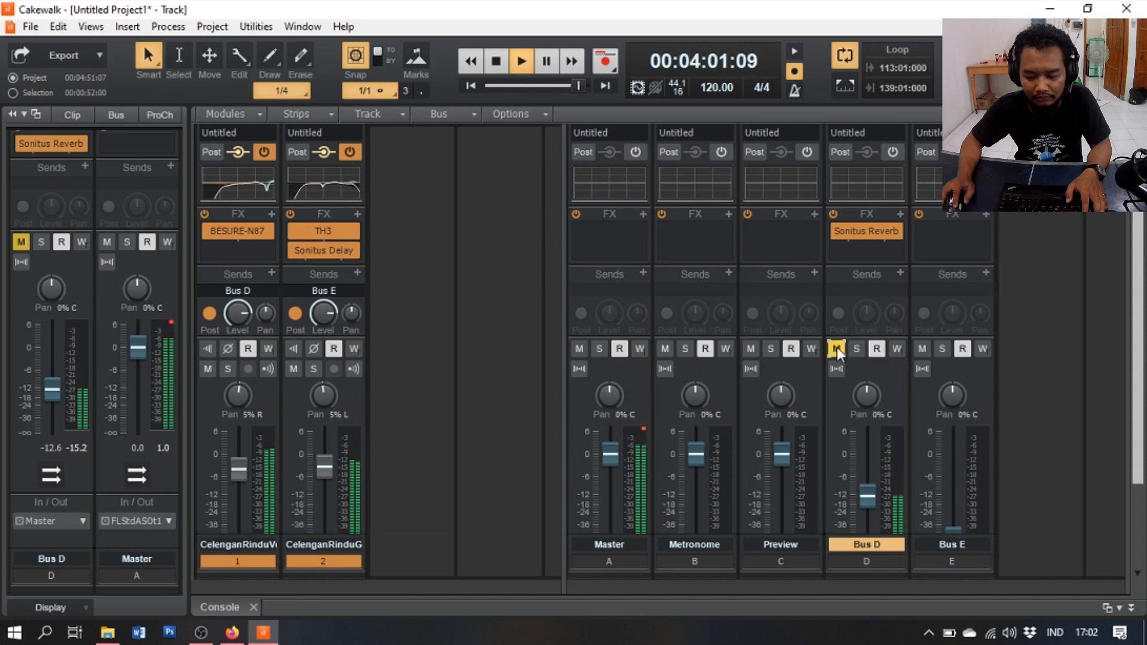
left_click(837, 348)
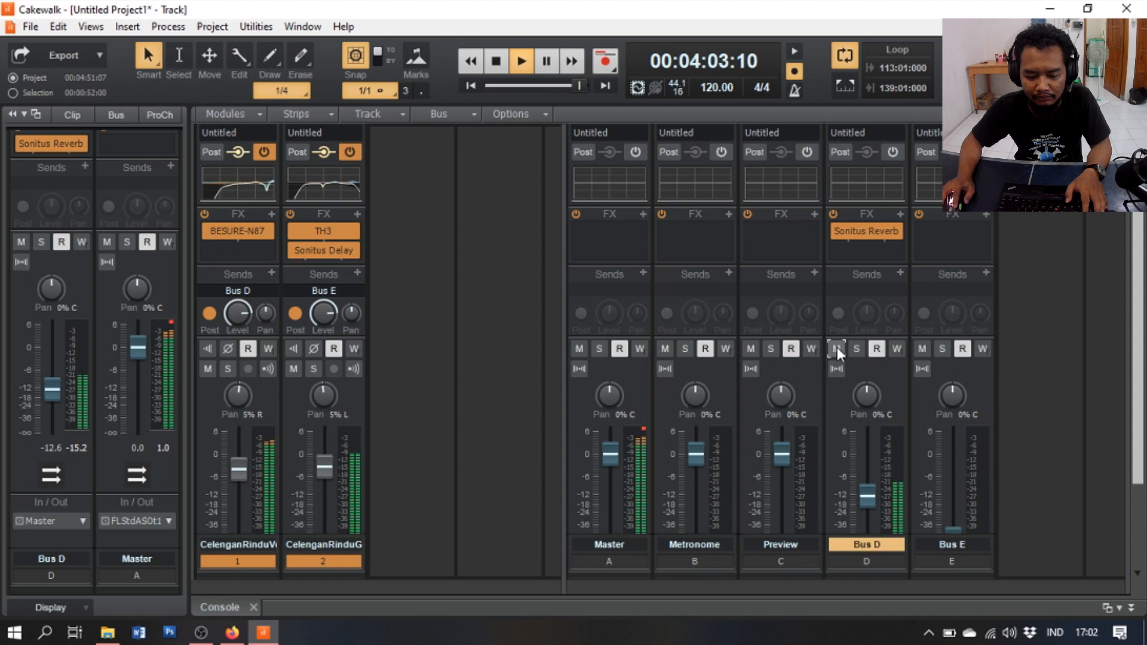
left_click(837, 348)
left_click(836, 348)
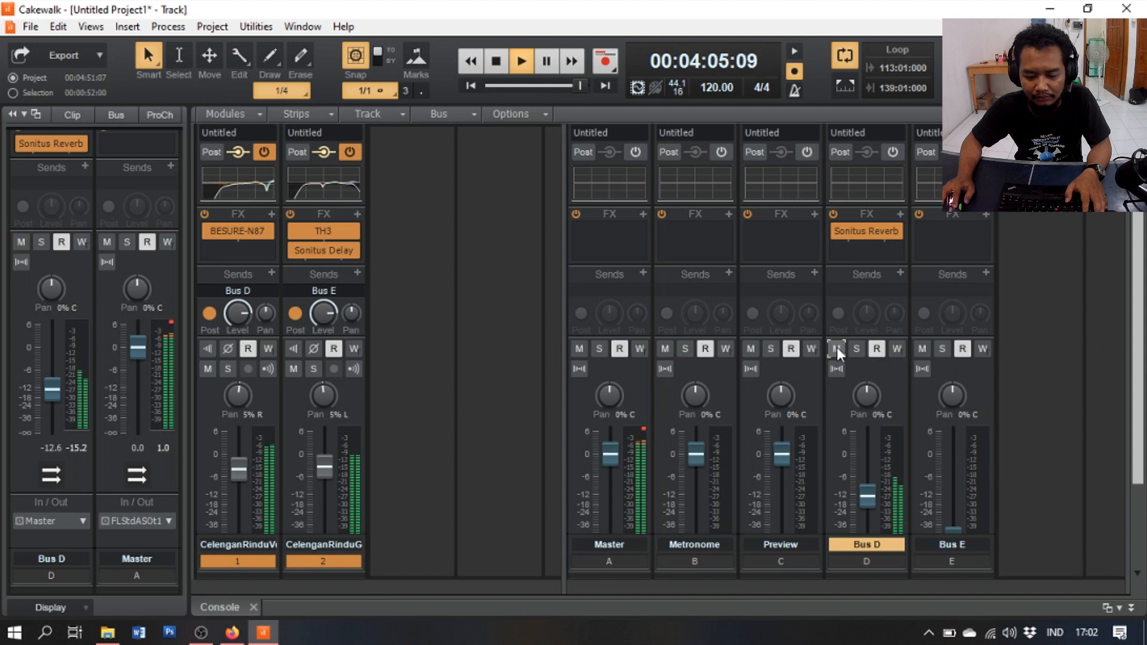
- Set the low cut to 181 Hz and high cut to 6.5 kHz in Bus D's Sonitus Reverb, and close the plug-in
double_click(879, 236)
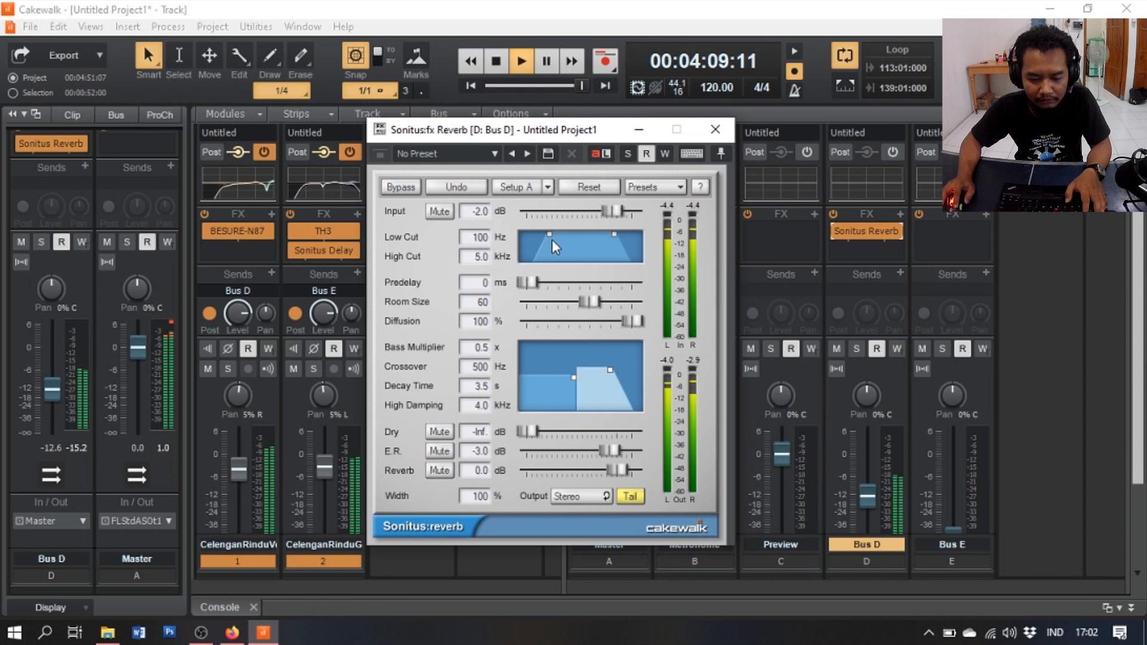
left_click_drag(550, 233, 560, 236)
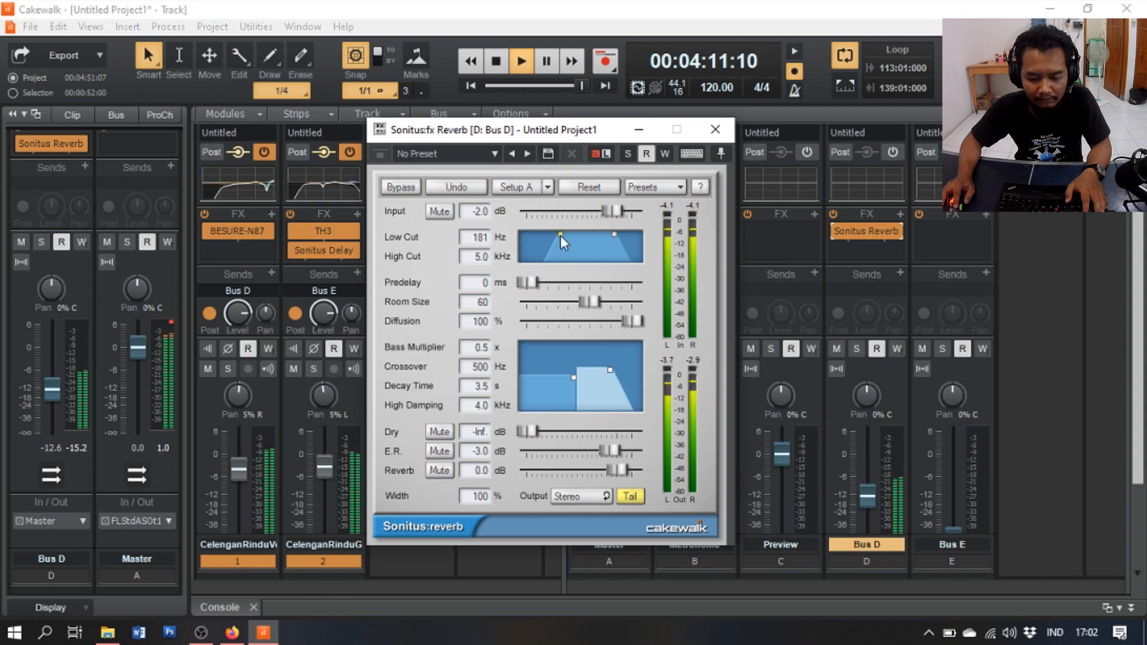
left_click_drag(618, 232, 621, 232)
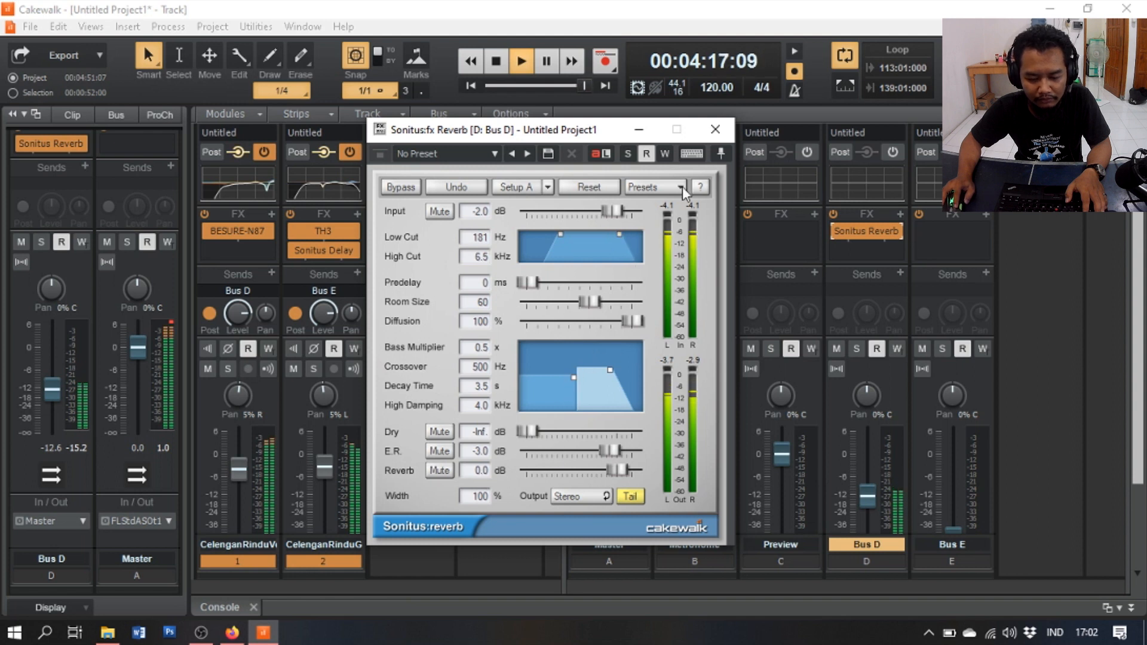
left_click(715, 129)
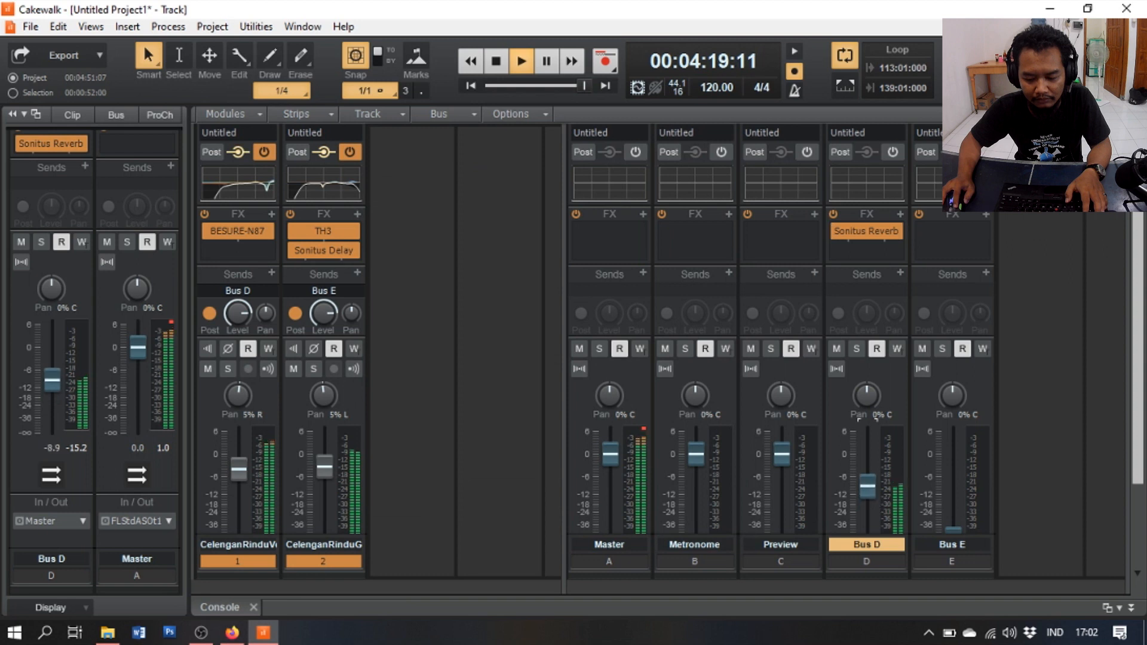
- Set Bus D's volume to -12.8 dB and audition the vocal reverb level in the mix
key("space")
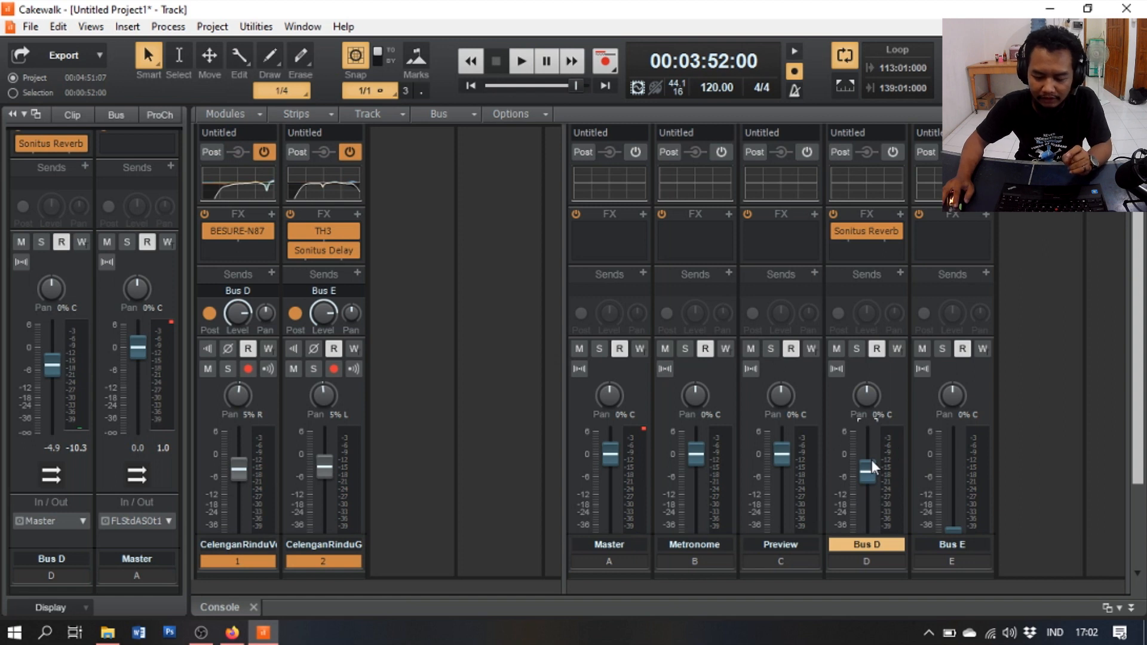
scroll(1010, 425, "down", 3)
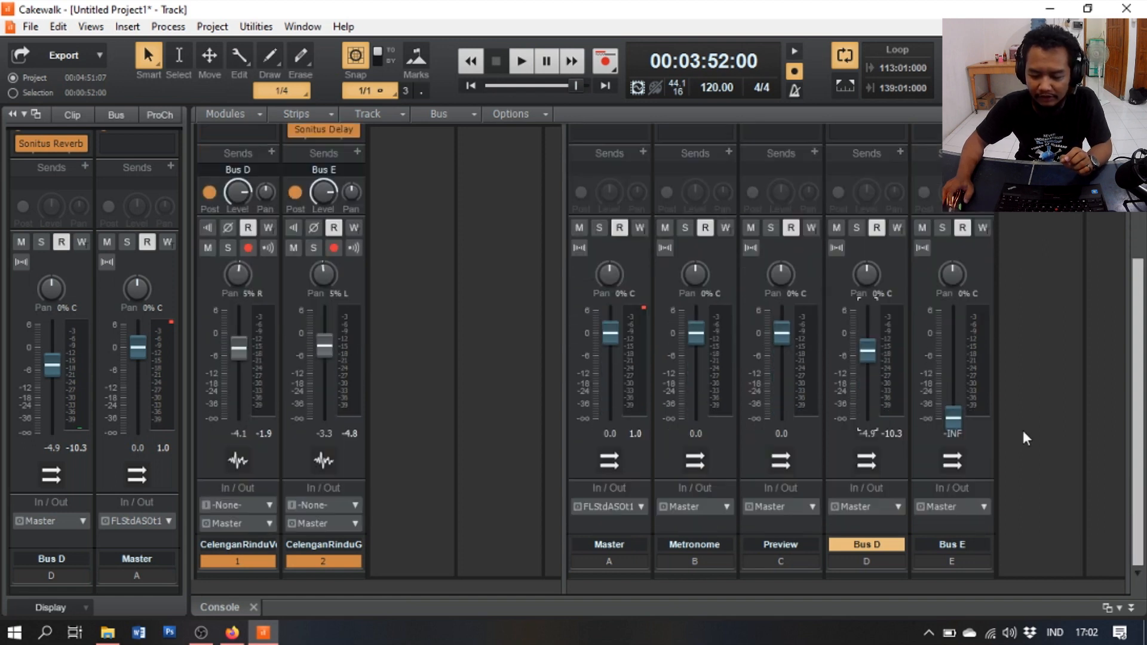
mouse_move(872, 351)
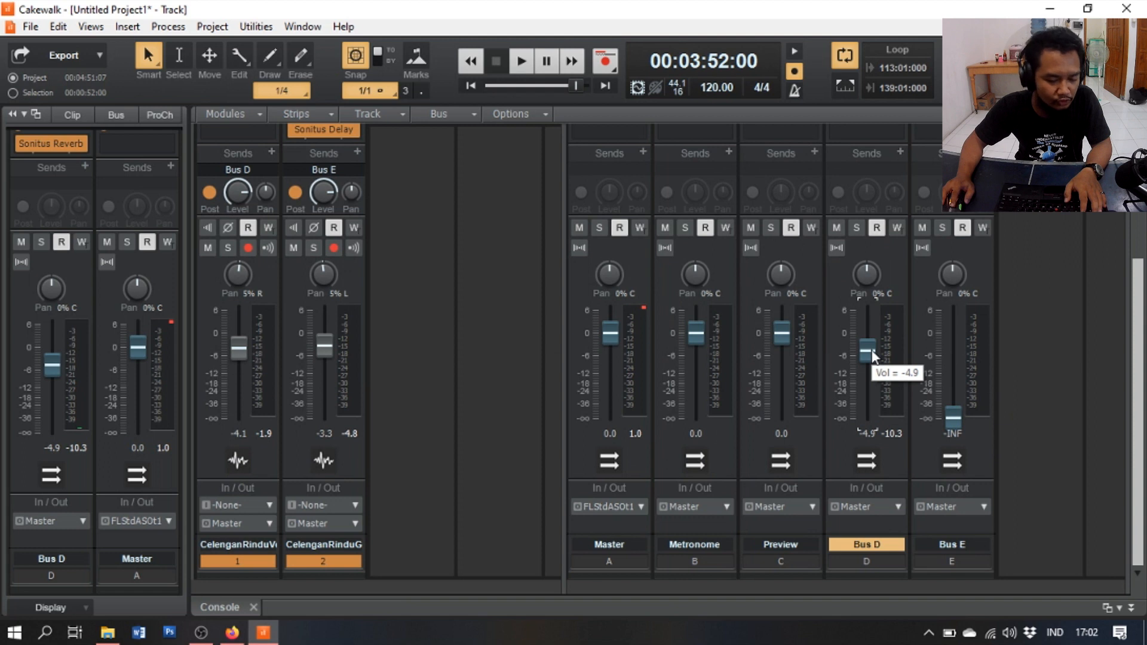
left_click_drag(871, 357, 867, 375)
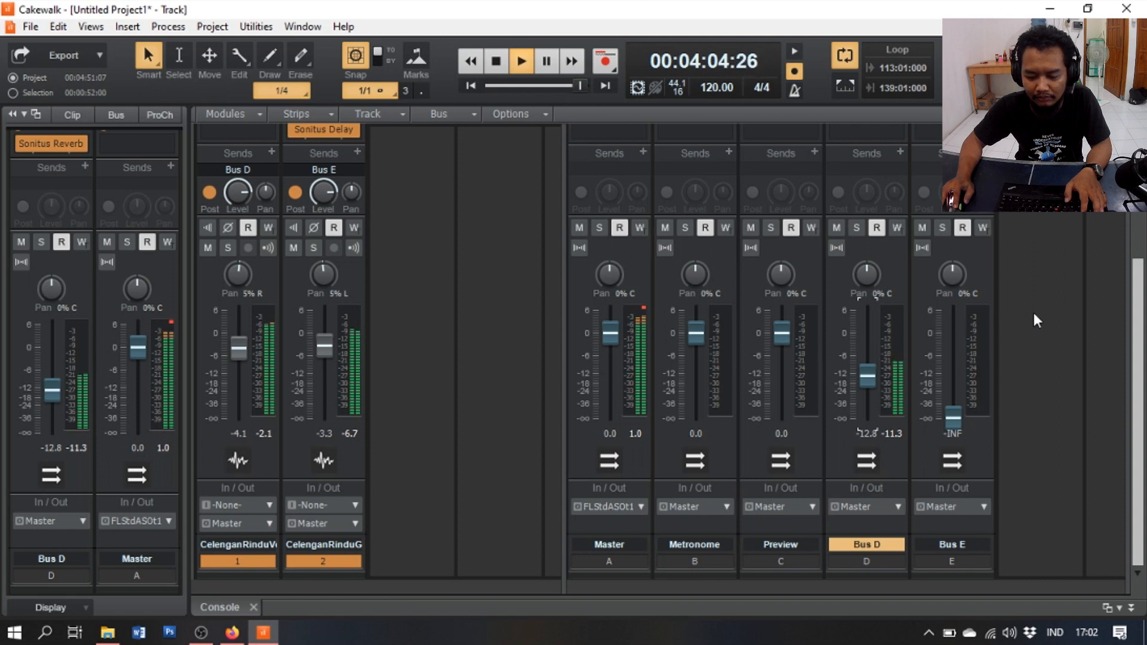
key("space")
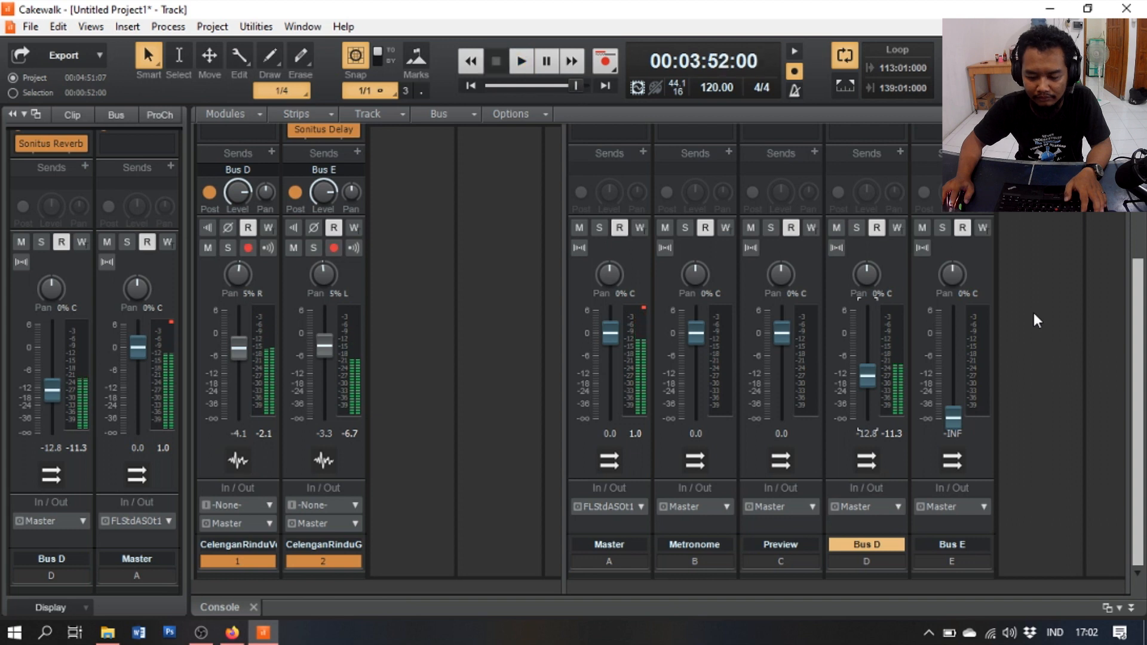
- Insert the Sonitus Reverb effect on Bus E
scroll(1033, 313, "up", 3)
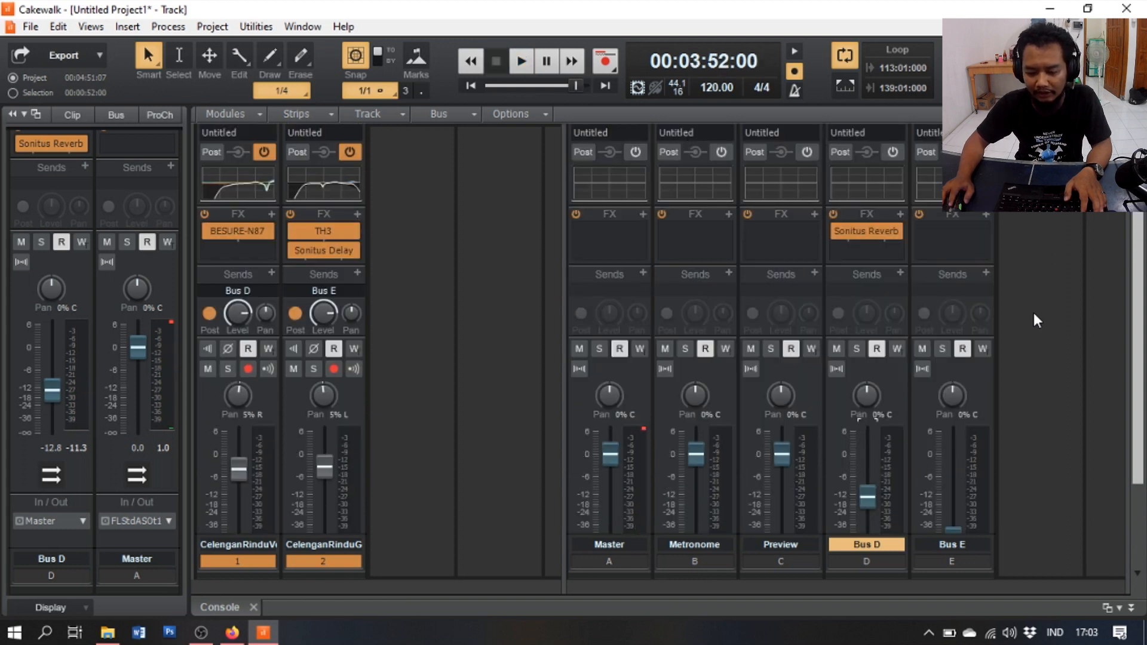
left_click(983, 217)
mouse_move(1072, 239)
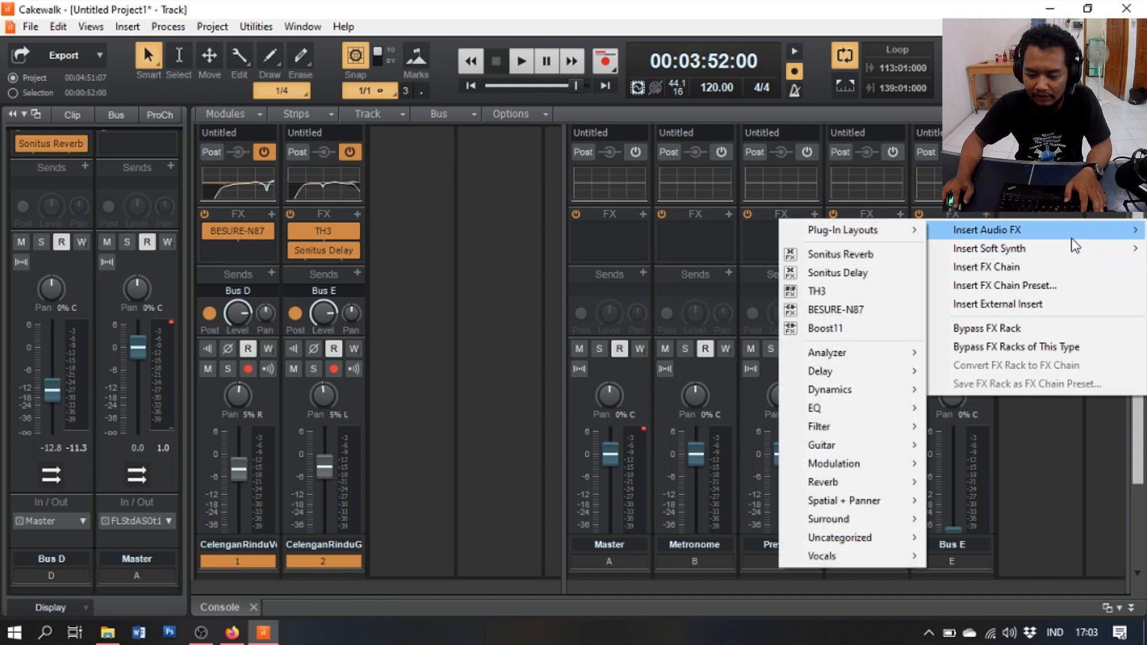
mouse_move(865, 484)
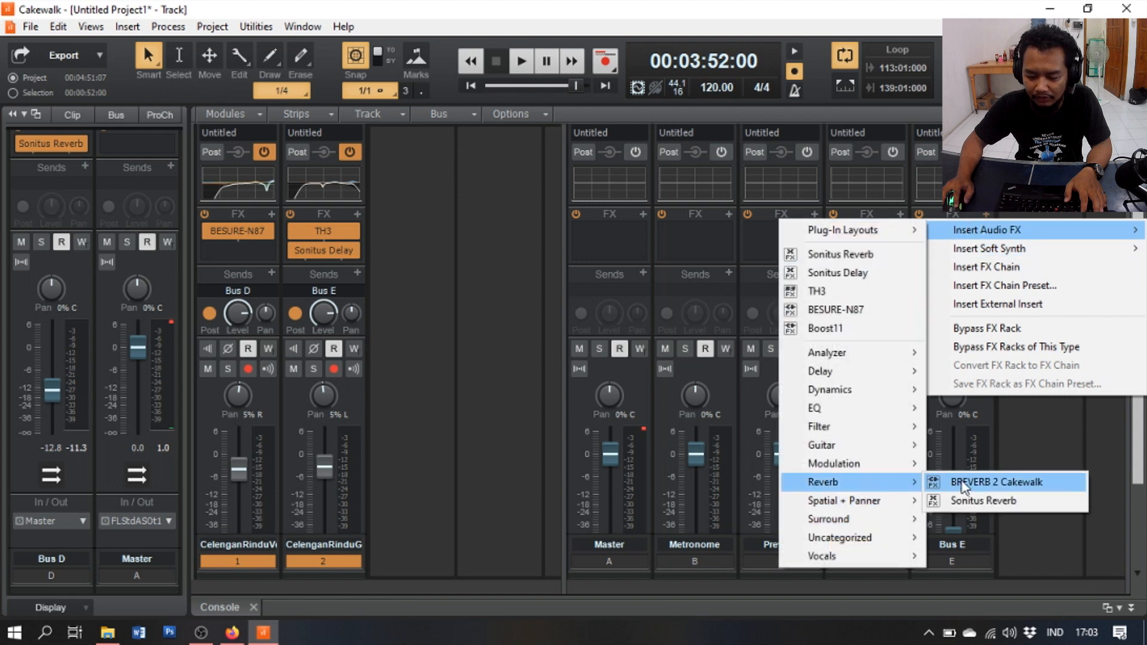
left_click(987, 502)
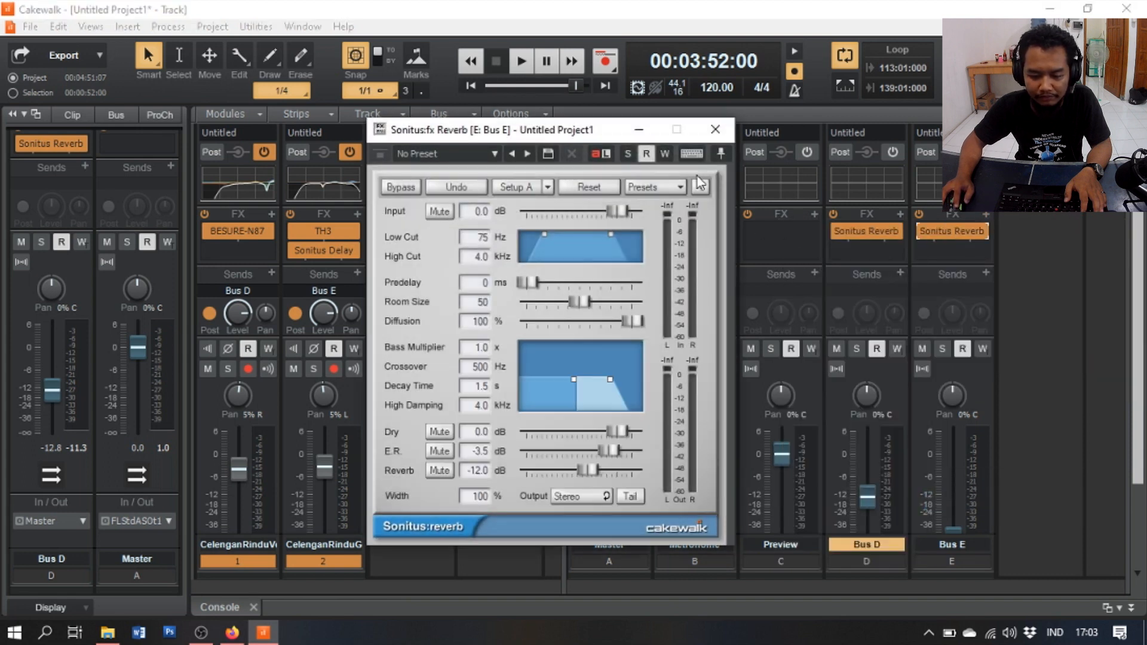
- Load the Acoustic Guitar aux bus preset in Bus E's Sonitus Reverb, start playback and close the plug-in
left_click(680, 185)
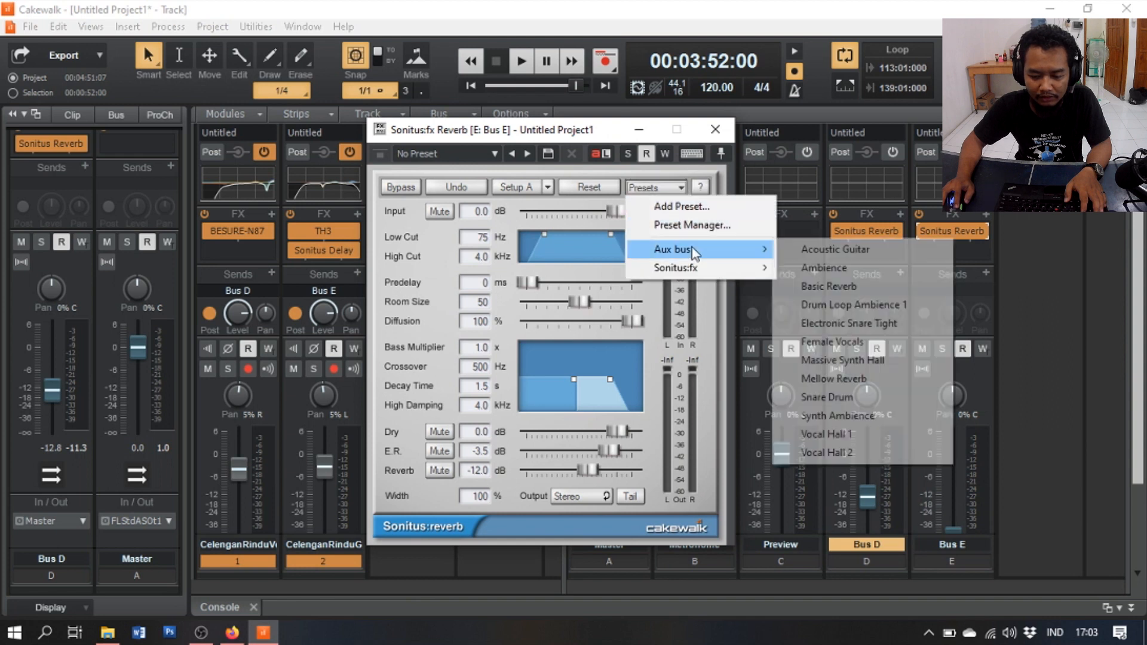
mouse_move(702, 268)
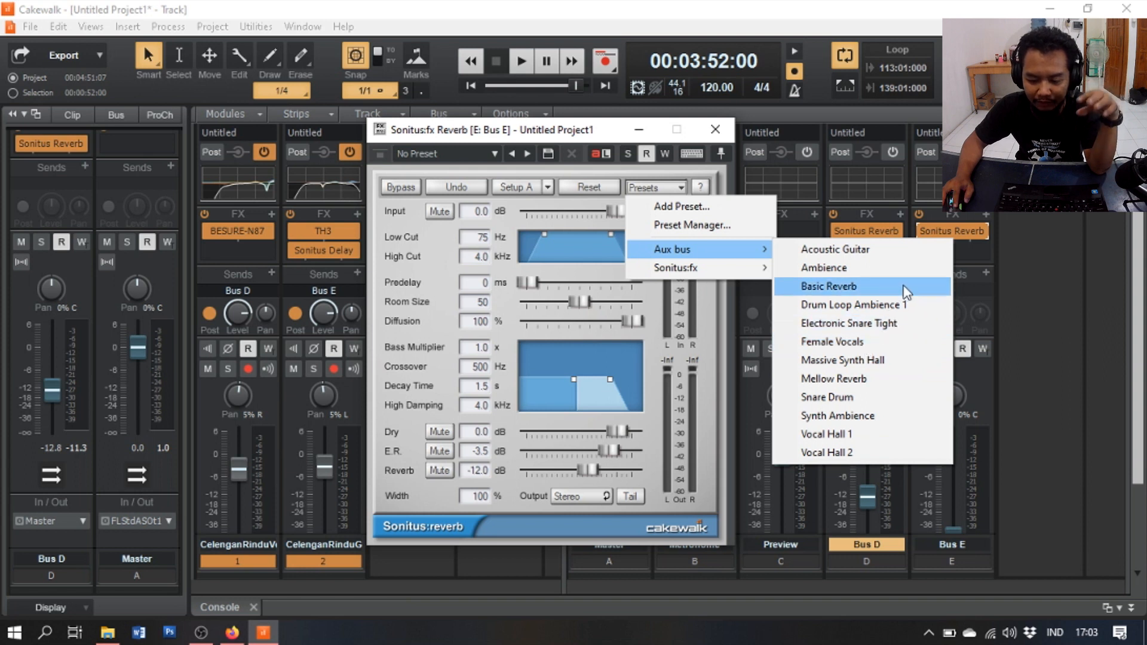
left_click(858, 255)
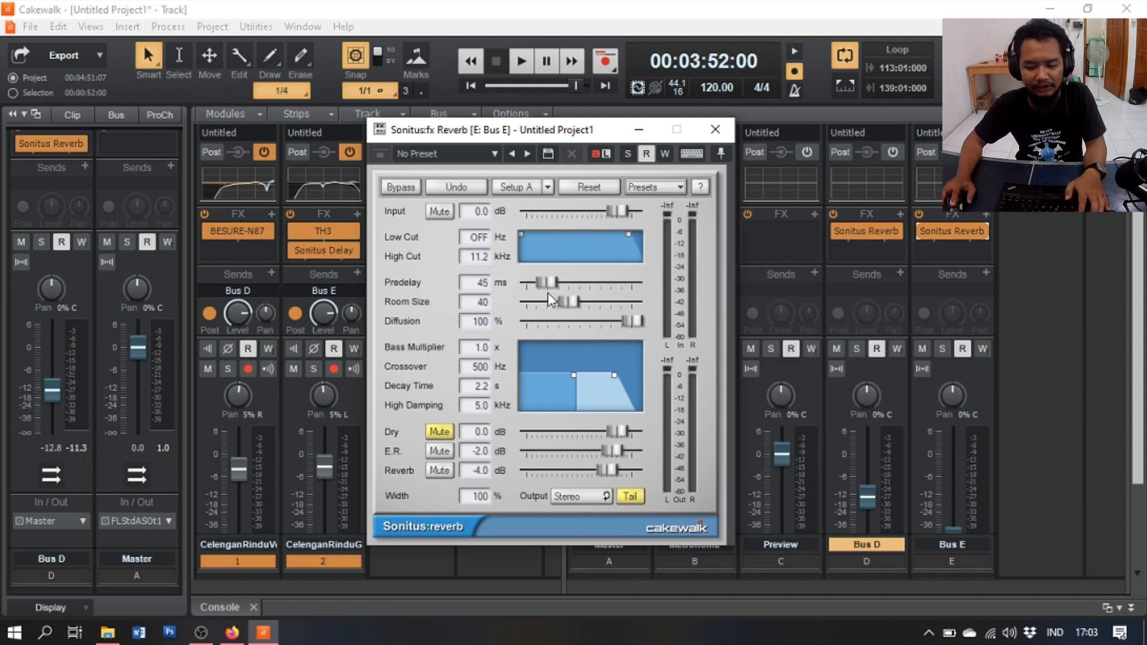
left_click_drag(573, 135, 645, 158)
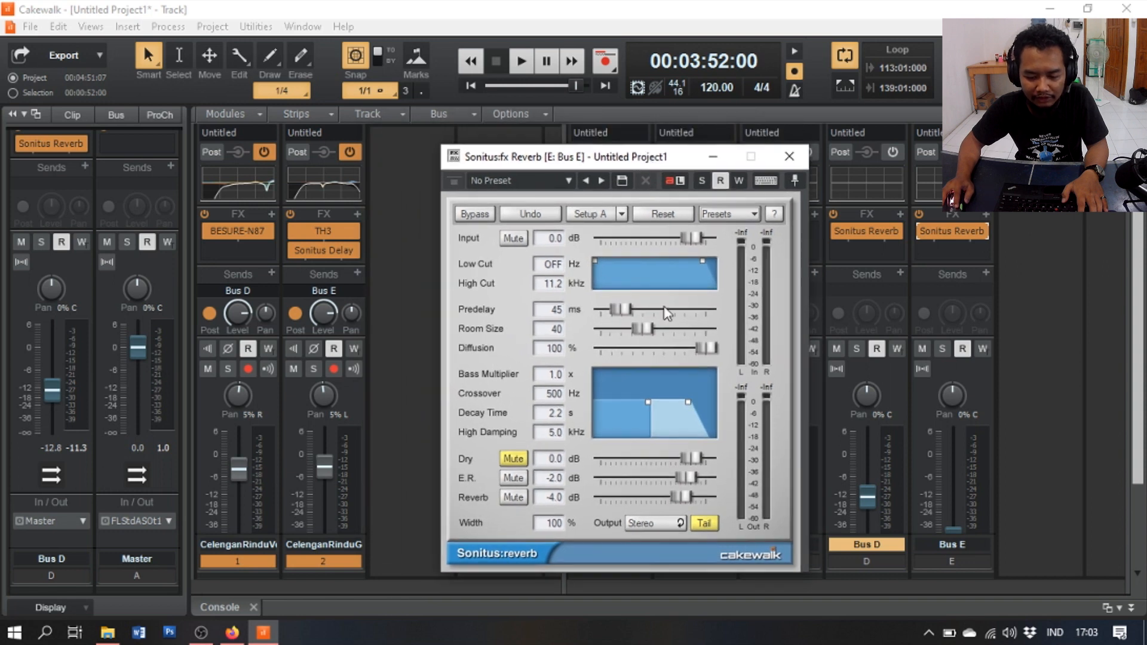
key("space")
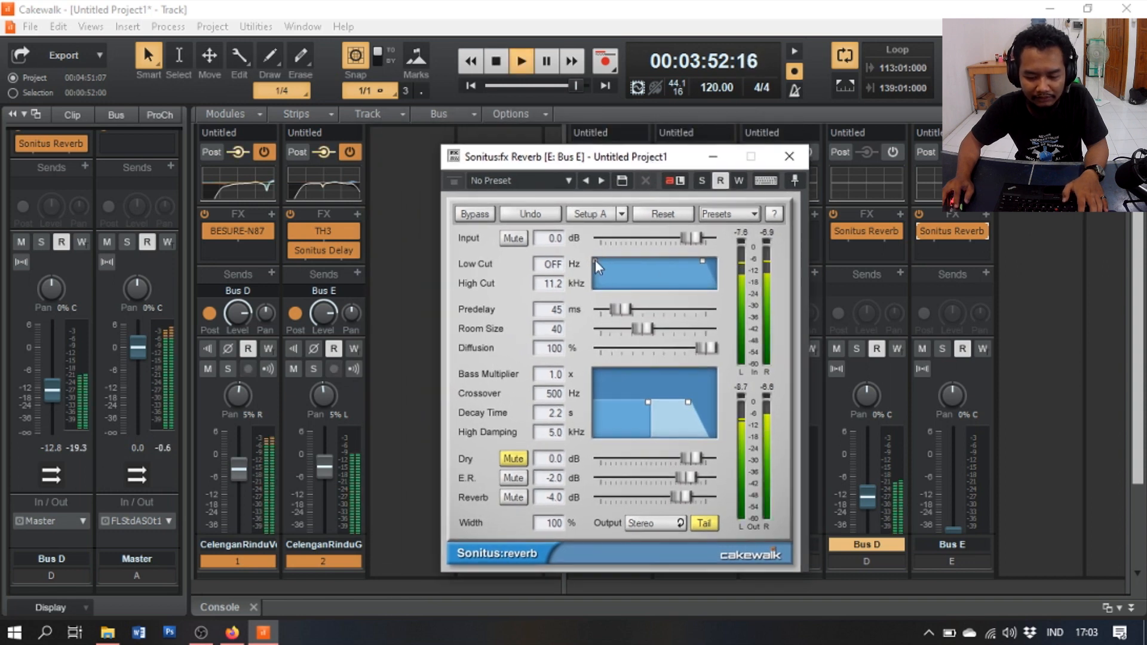
left_click(795, 157)
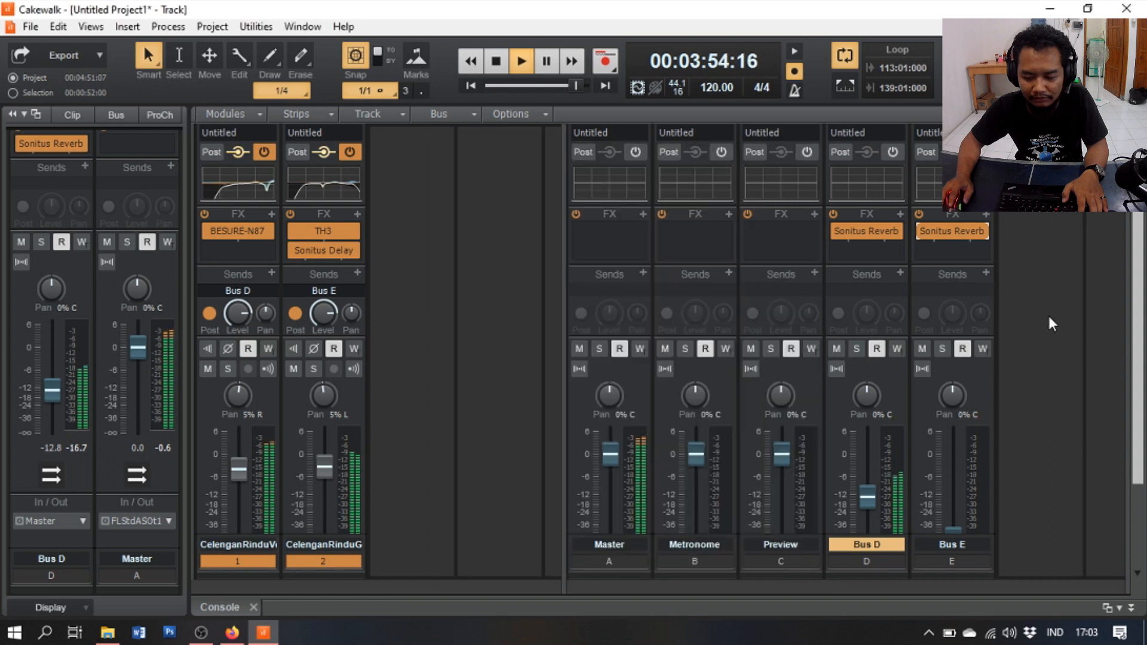
- Play the mix and set Bus E's volume to -13.1 dB
scroll(1045, 322, "down", 3)
key("space")
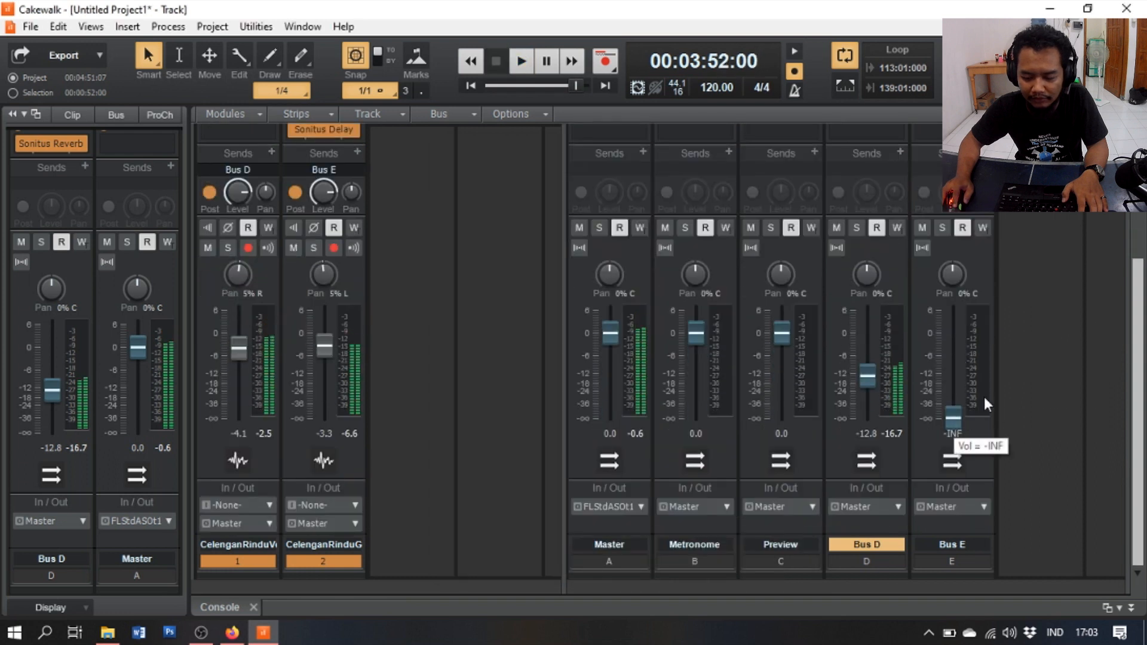
key("space")
left_click_drag(952, 418, 953, 374)
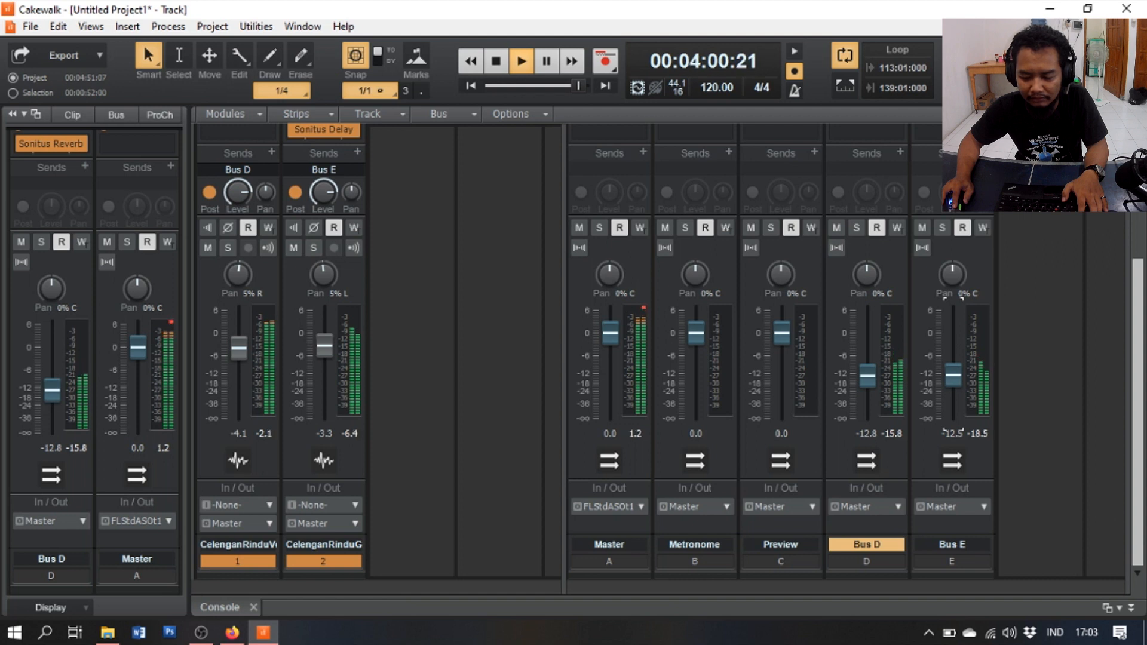
mouse_move(953, 375)
left_mouse_down()
mouse_move(953, 354)
mouse_move(953, 377)
left_mouse_up()
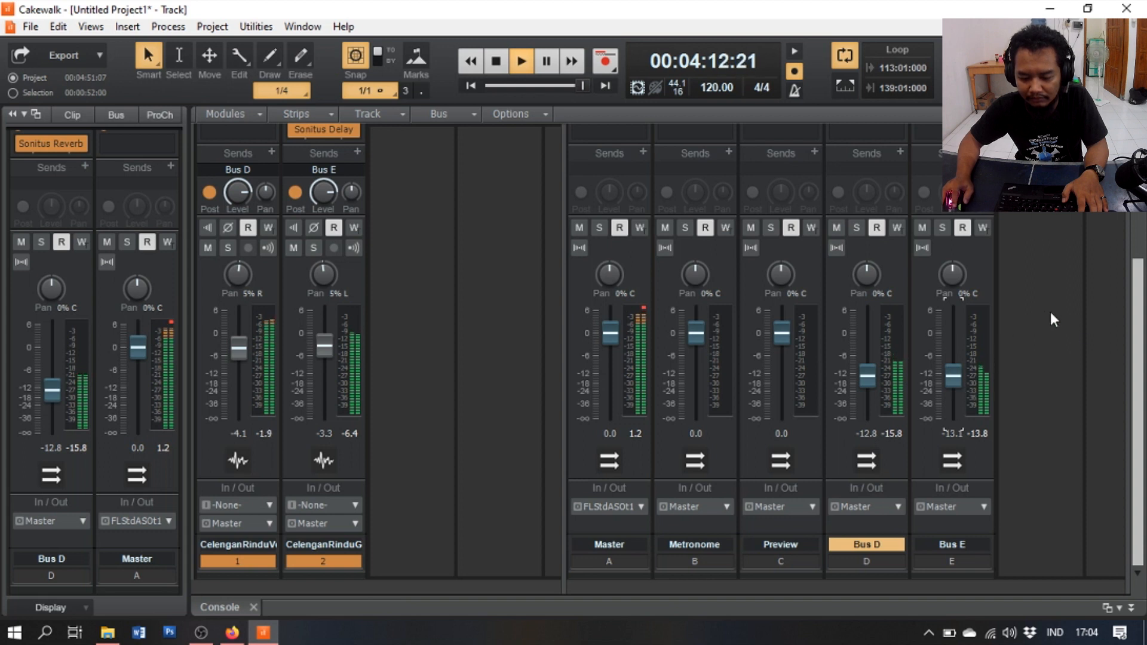
scroll(1050, 312, "up", 3)
key("space")
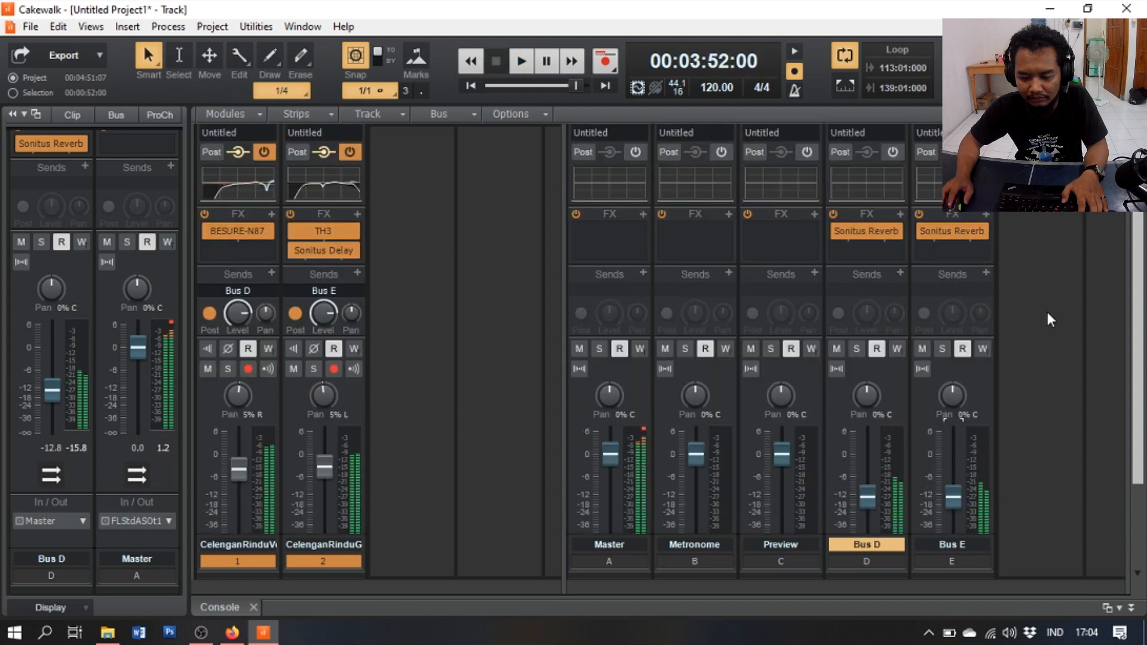
- Set the low cut to 89 Hz in Bus E's Sonitus Reverb, close the plug-in and audition the mix
double_click(951, 234)
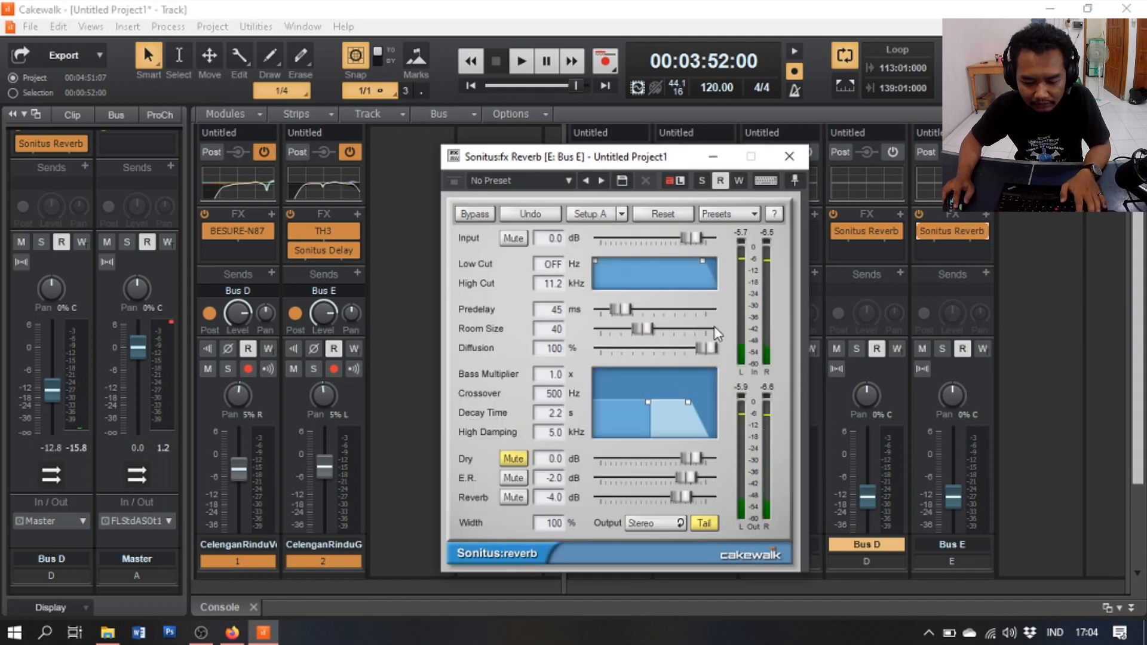
left_click_drag(596, 263, 623, 264)
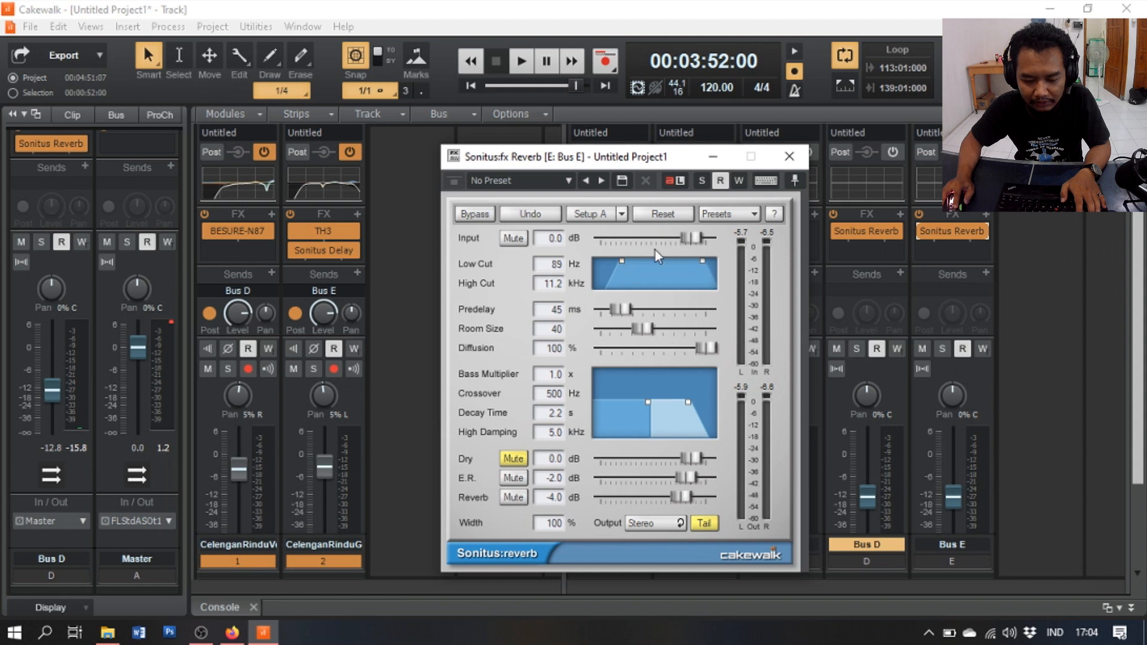
left_click(791, 156)
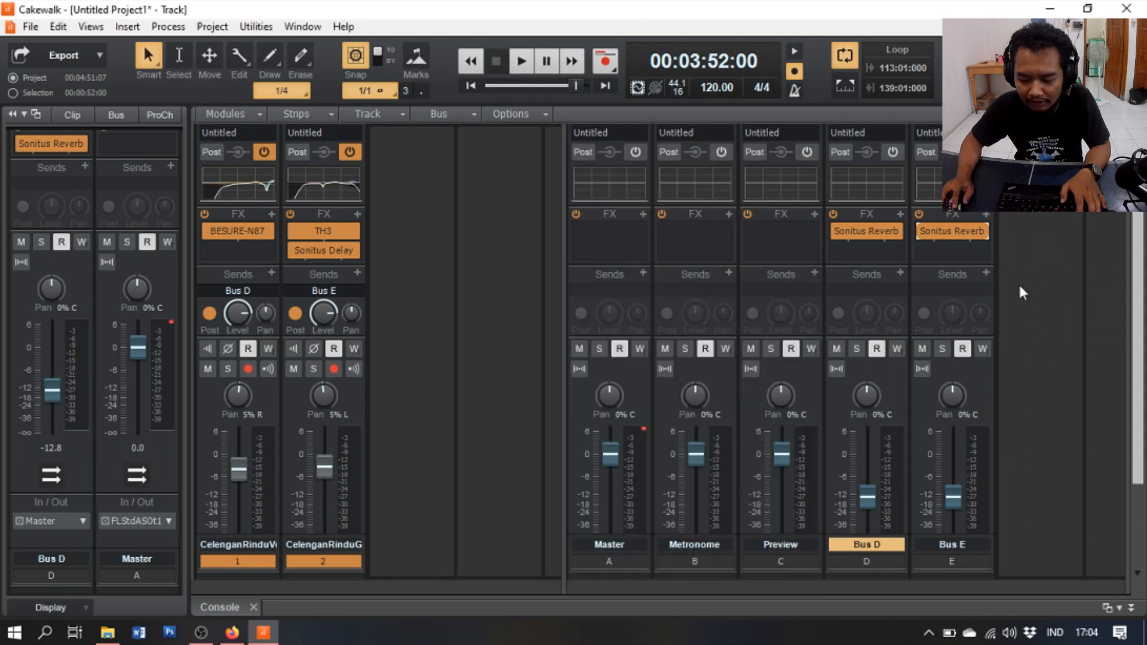
key("space")
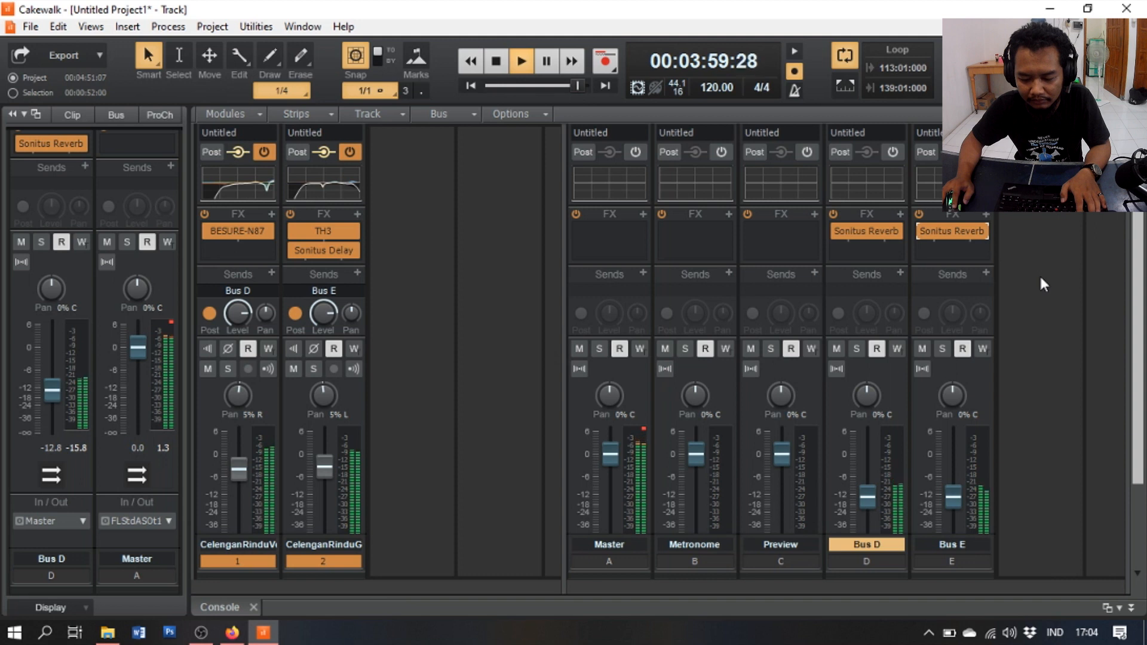
key("space")
scroll(482, 342, "down", 3)
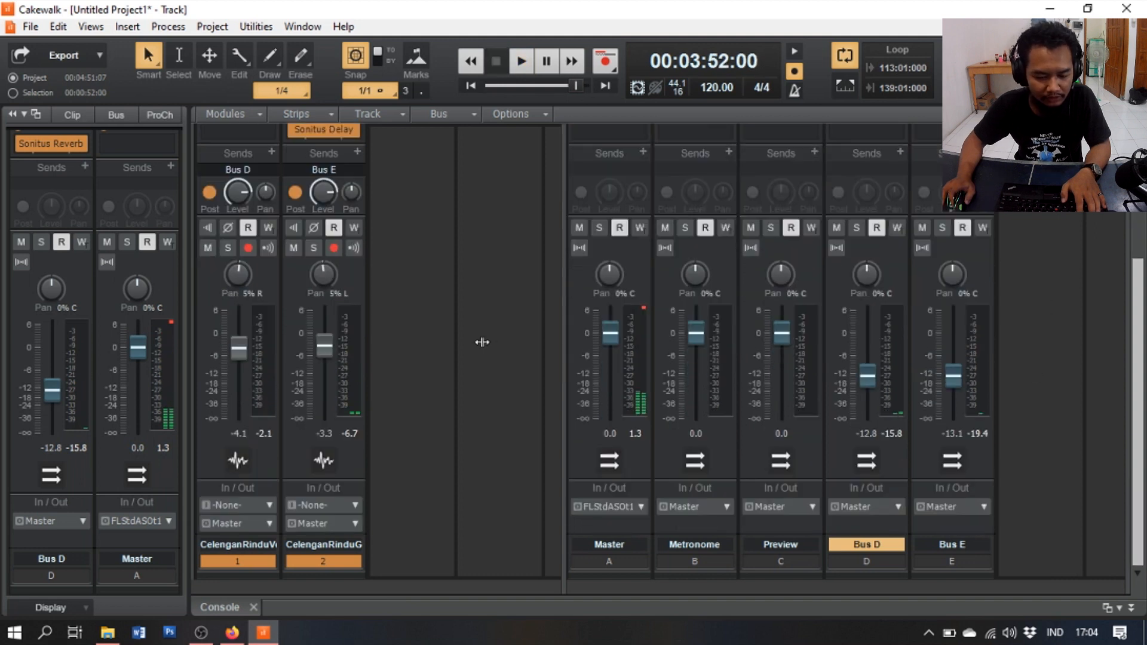
scroll(482, 342, "up", 3)
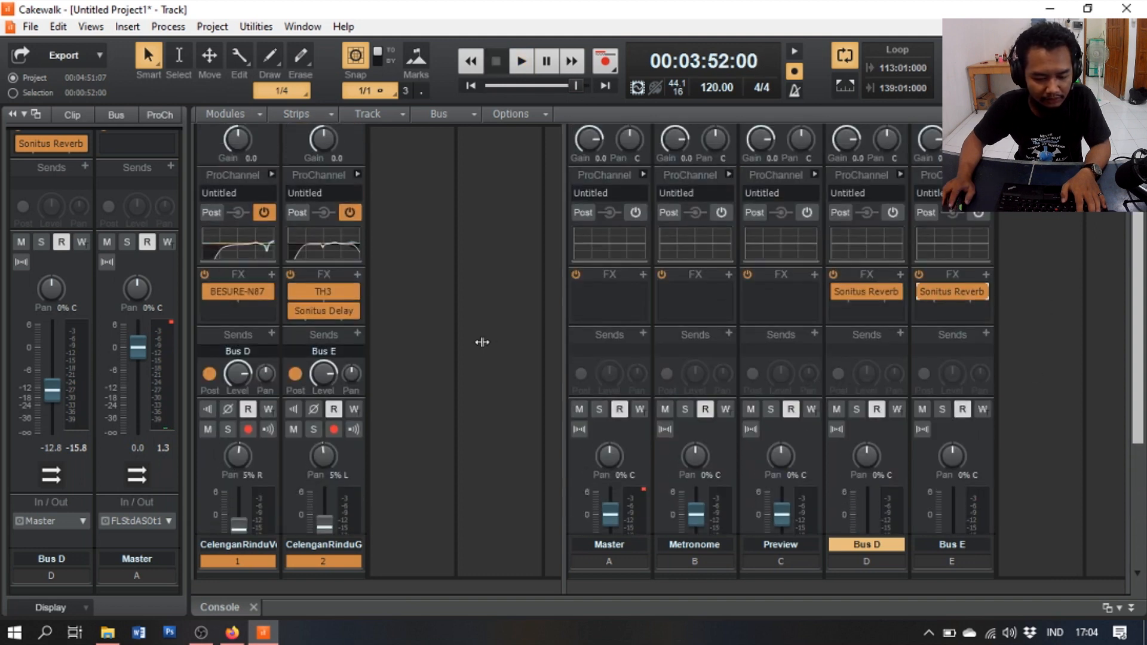
scroll(482, 342, "down", 3)
scroll(482, 341, "up", 3)
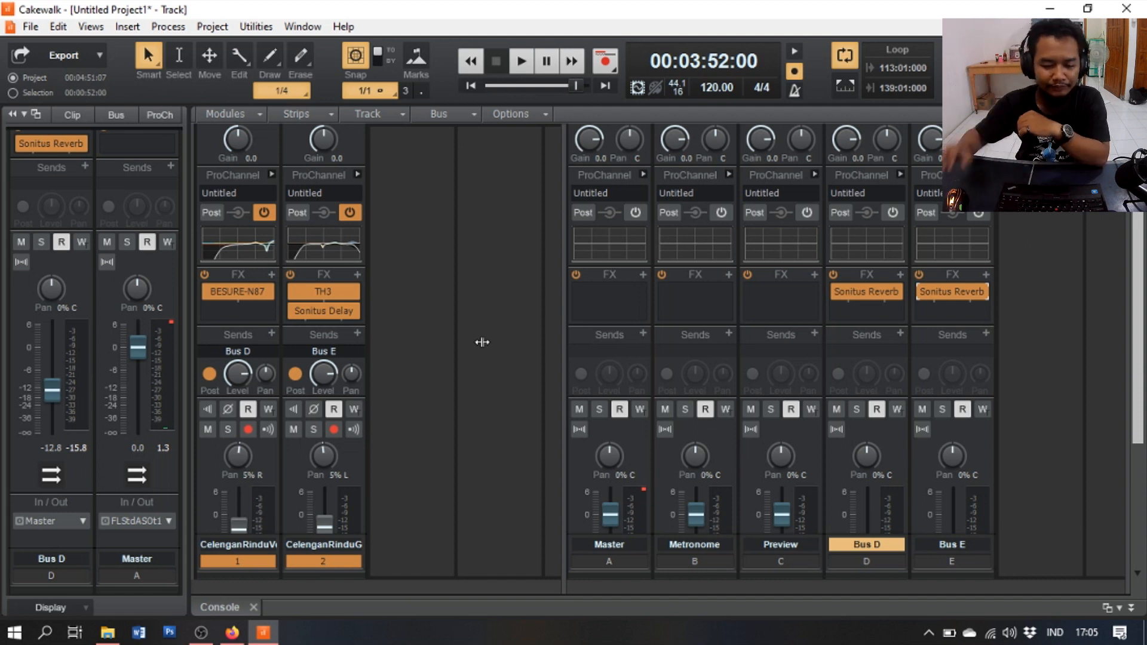
- Show the vocal track's ProChannel and add the SMOOTHER Style Dial module to it
scroll(414, 236, "down", 5)
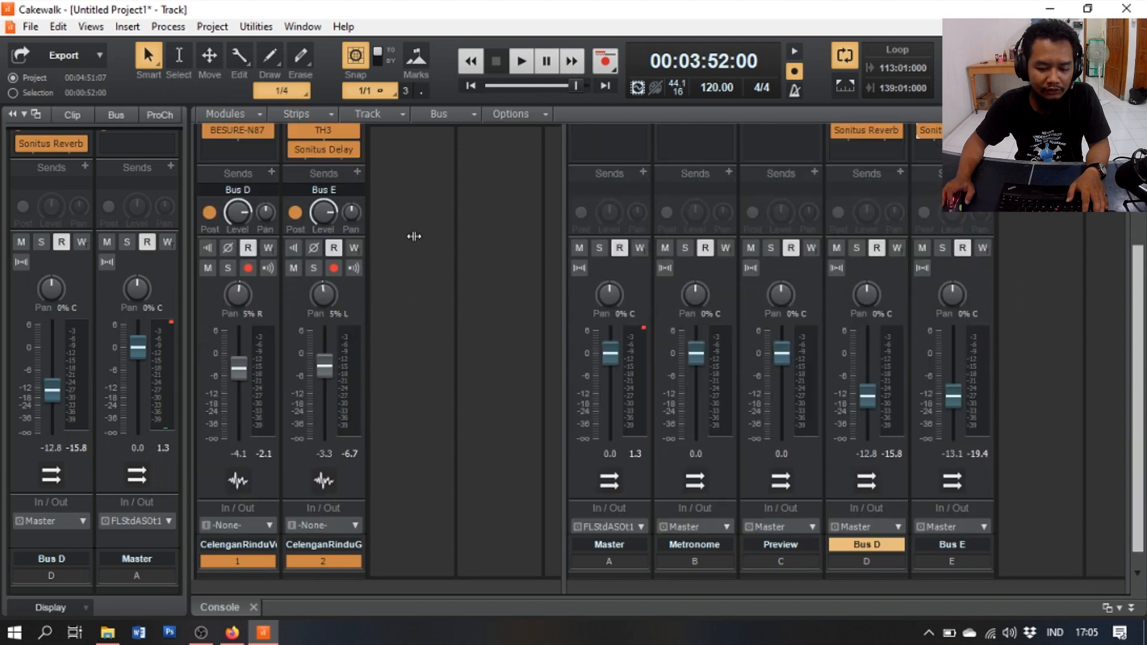
left_click(202, 304)
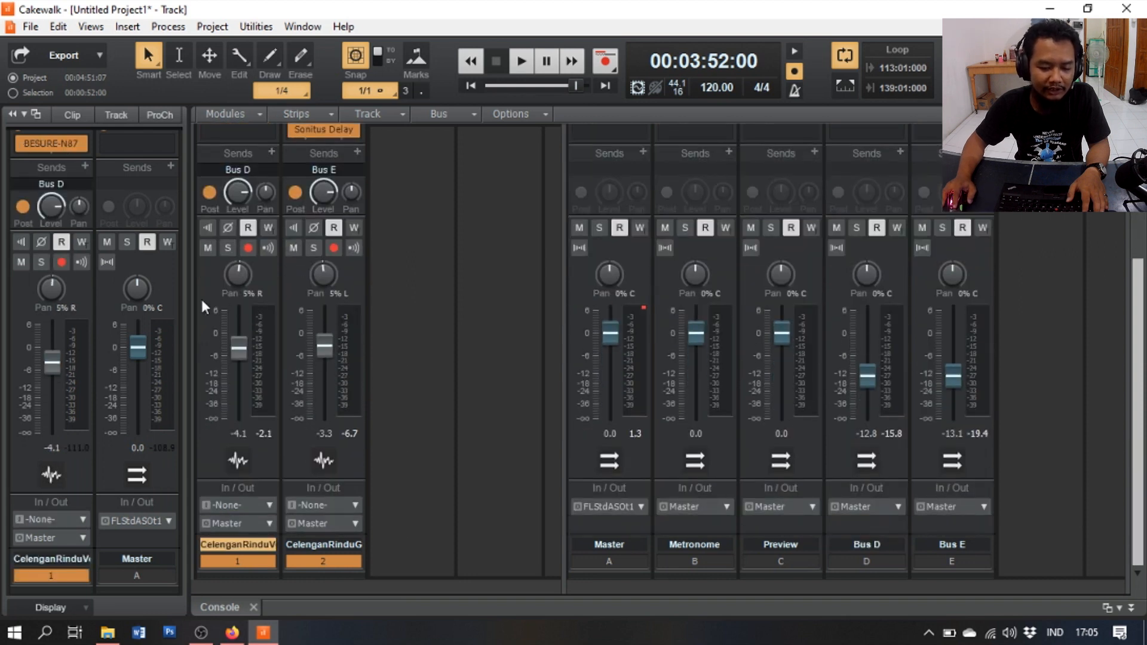
left_click(170, 111)
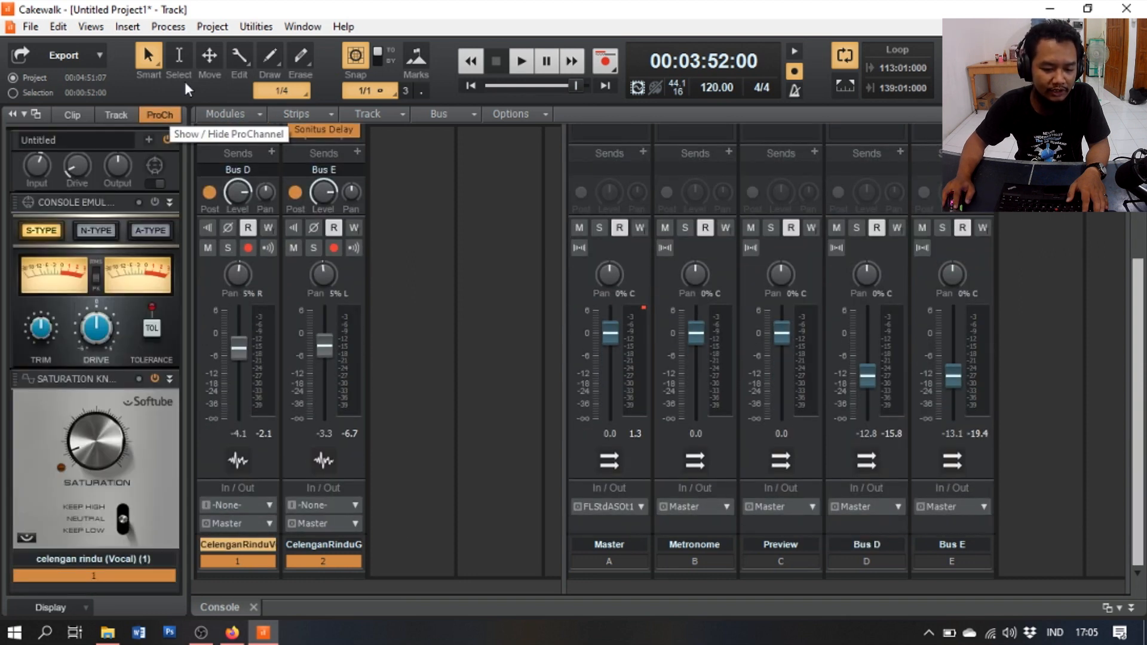
left_click(147, 139)
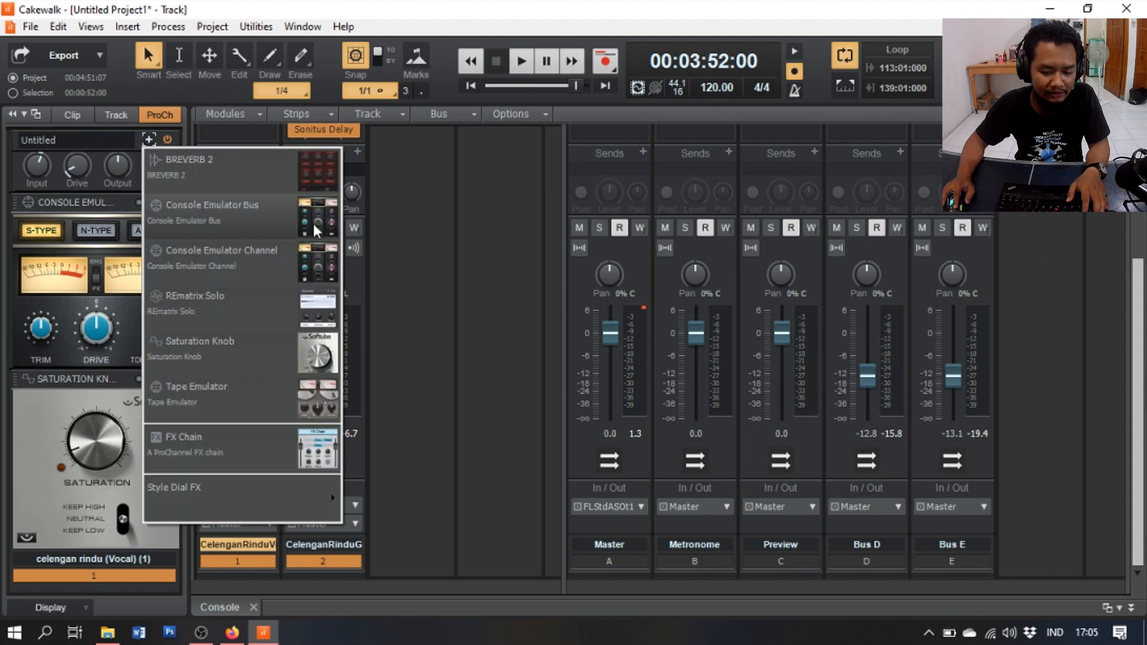
mouse_move(321, 504)
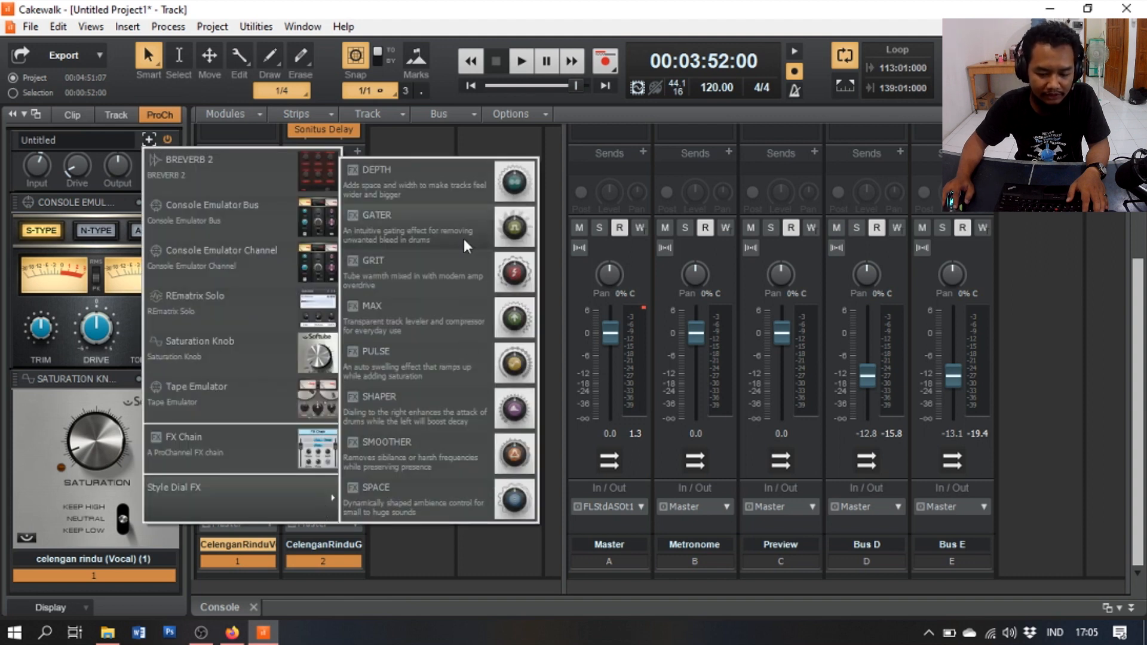
left_click(459, 466)
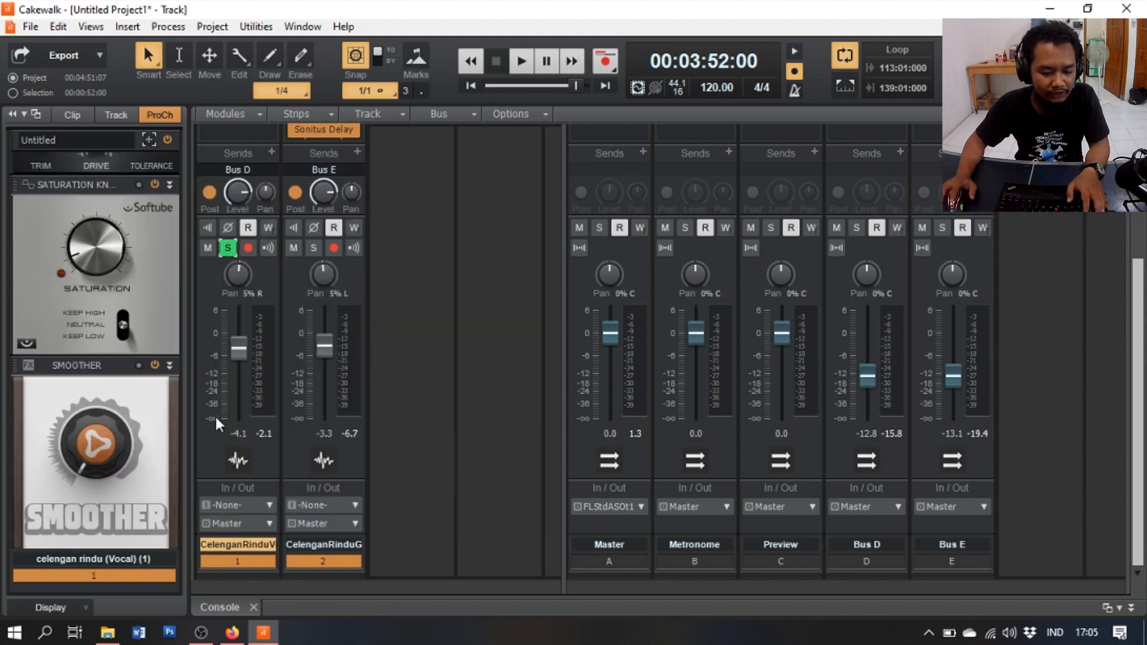
- Play the soloed vocal track and raise its SMOOTHER knob to roughly a quarter of its range
key("space")
left_click_drag(95, 445, 96, 418)
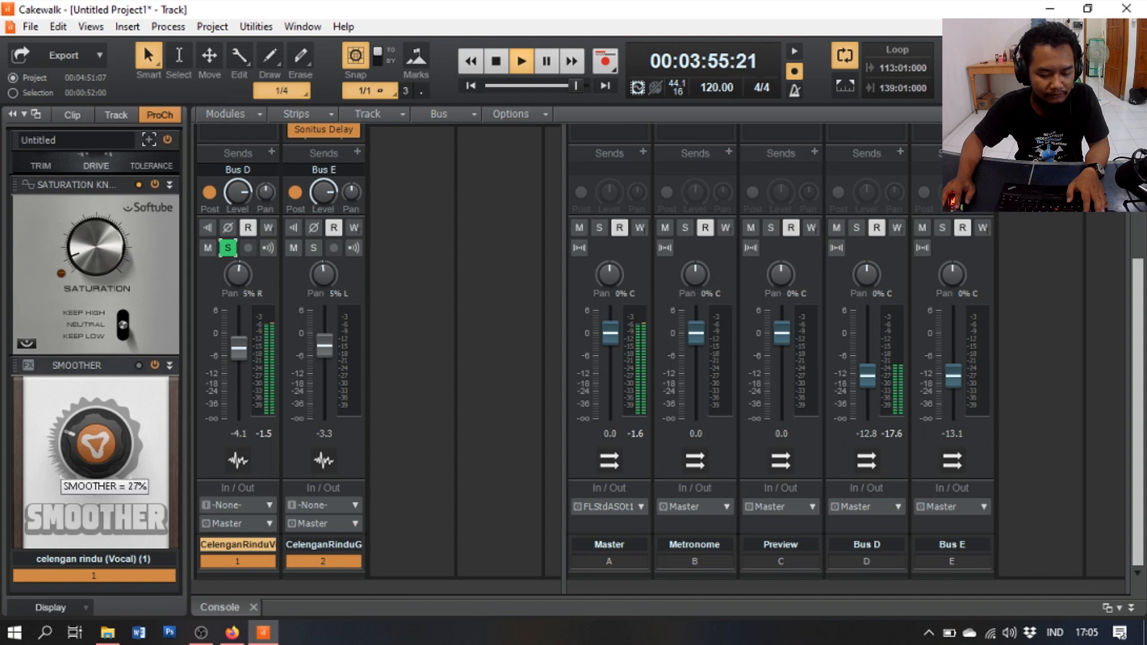
left_click_drag(95, 418, 88, 448)
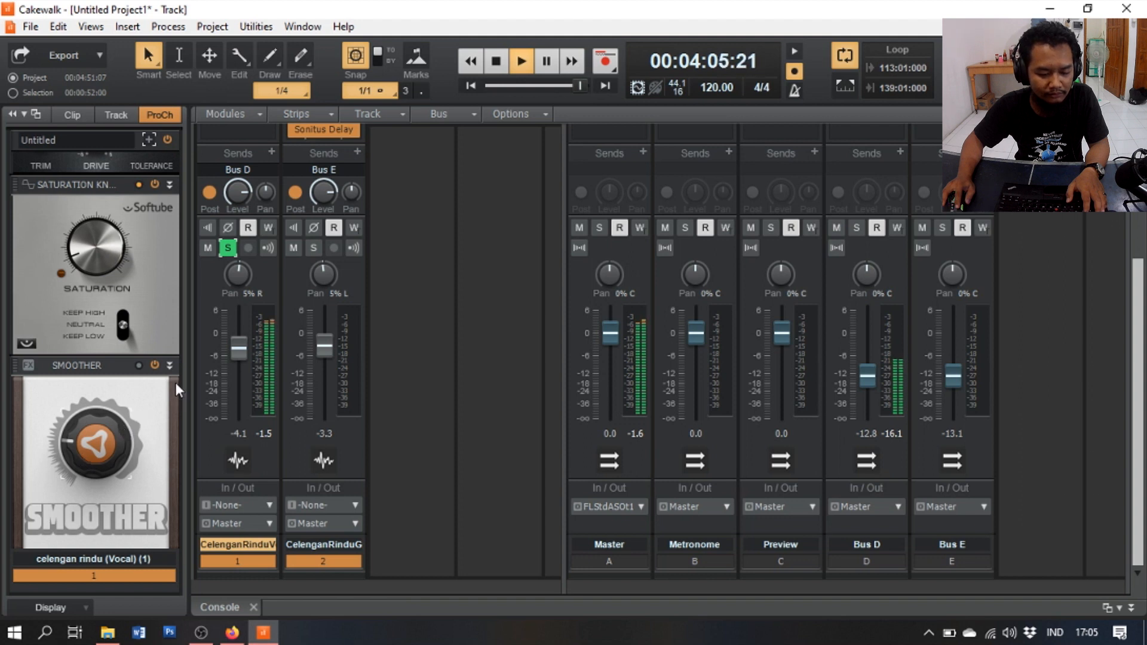
key("space")
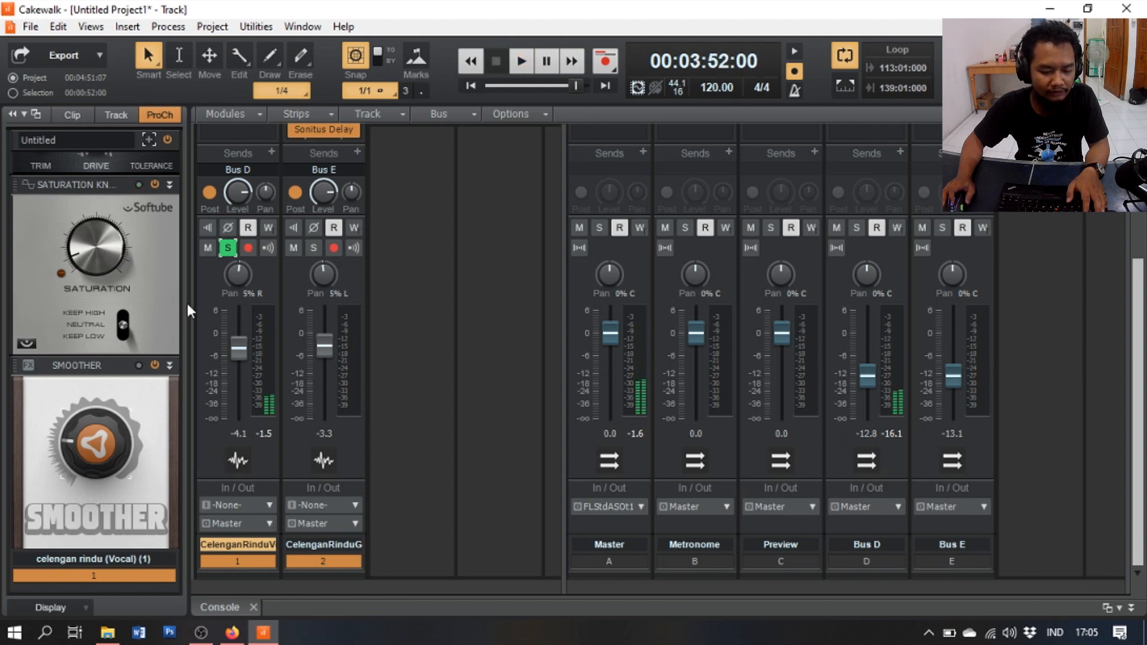
scroll(176, 288, "down", 5)
scroll(177, 288, "up", 3)
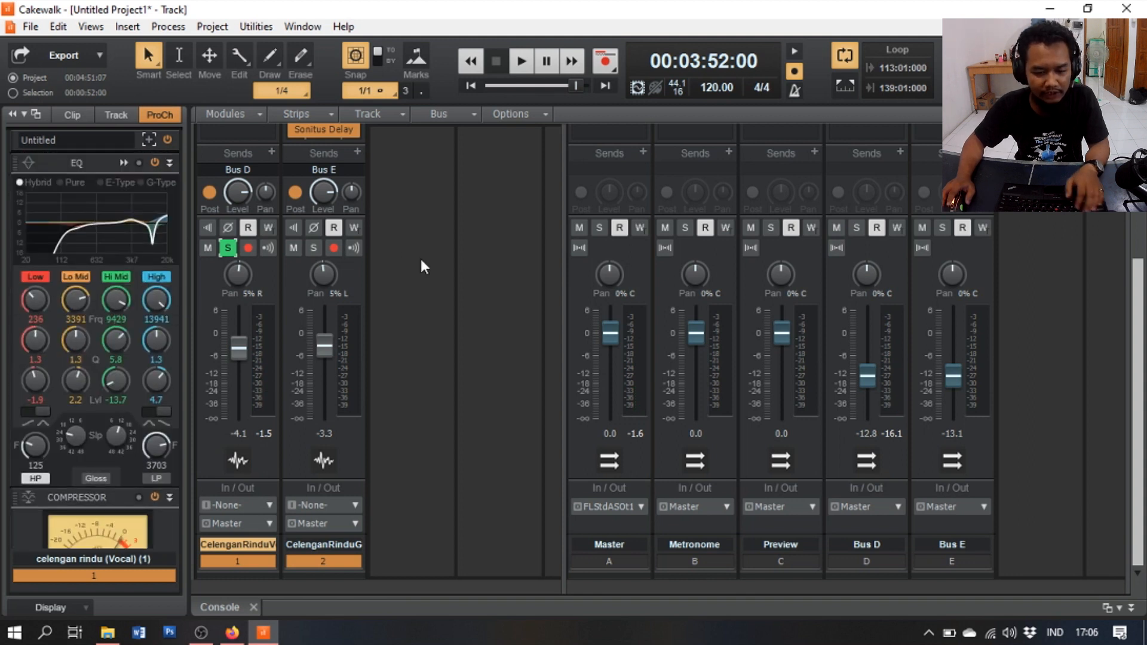
- Start a WAV audio export of the project and name the file "Celengan Rindu kay Coustic"
left_click(77, 55)
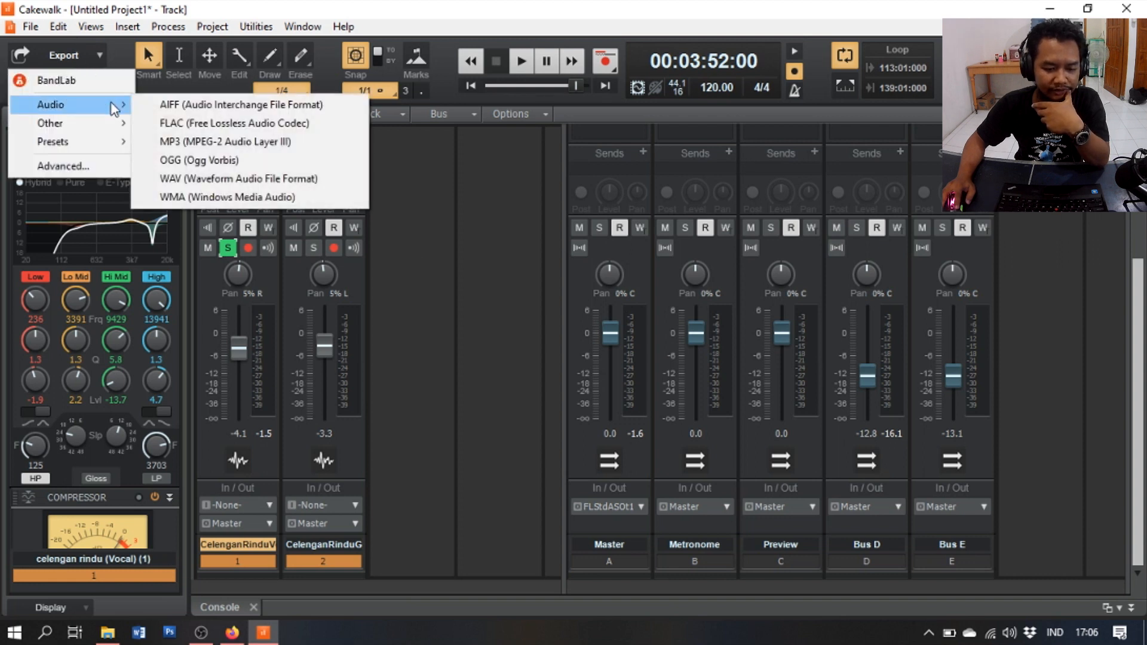
left_click(270, 178)
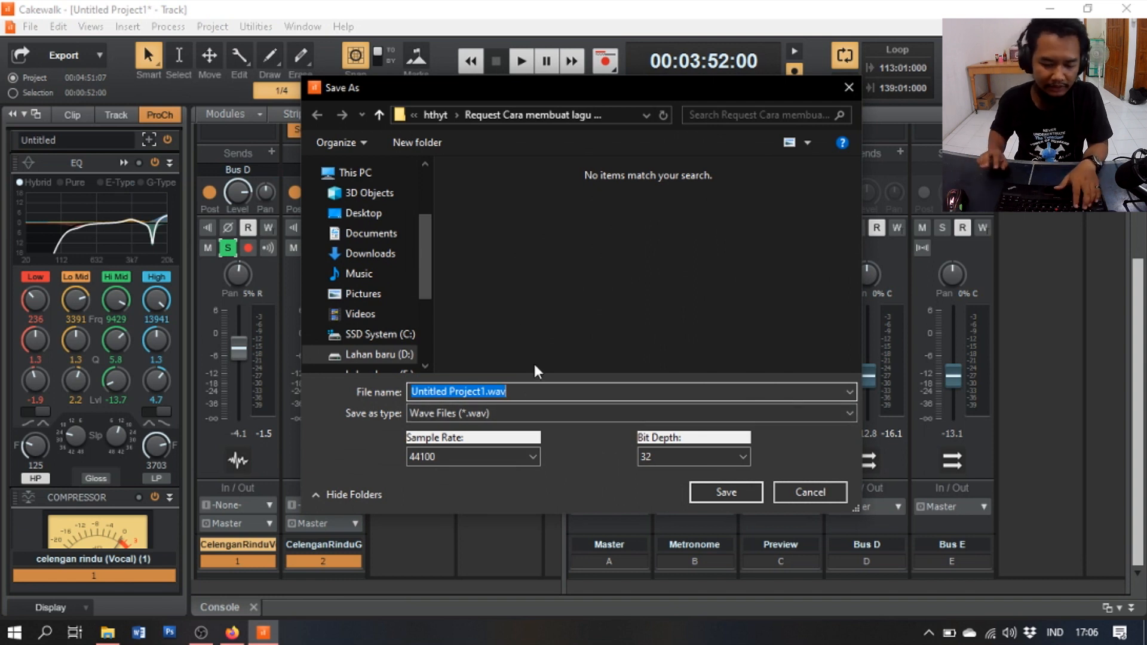
type("Celengan Rindu ")
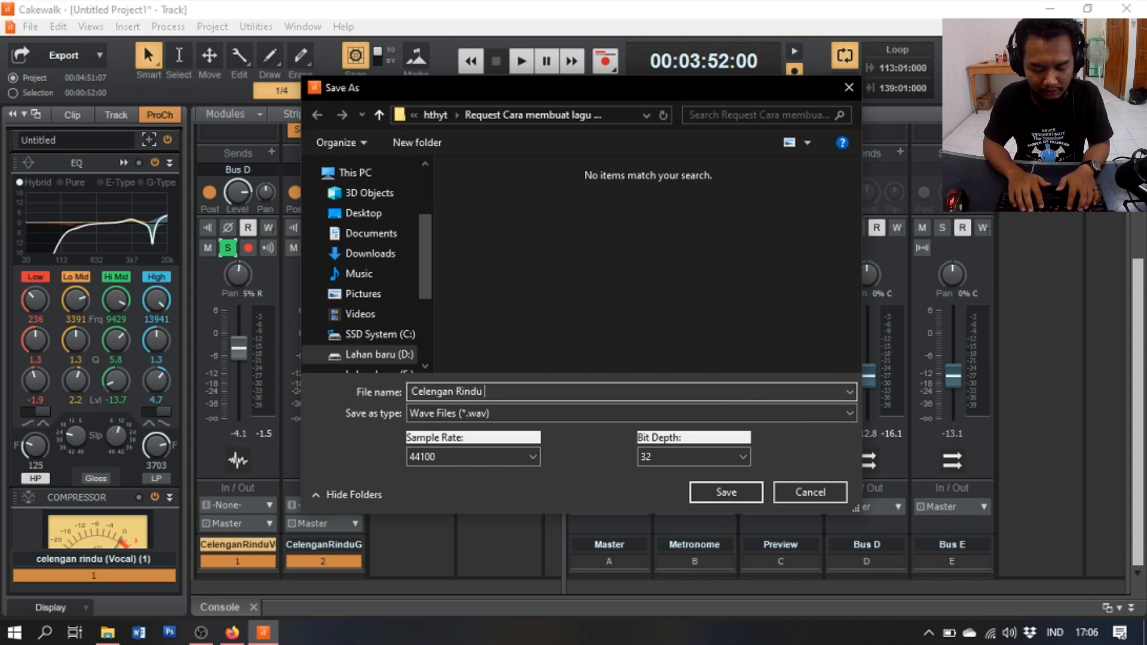
type("kay c")
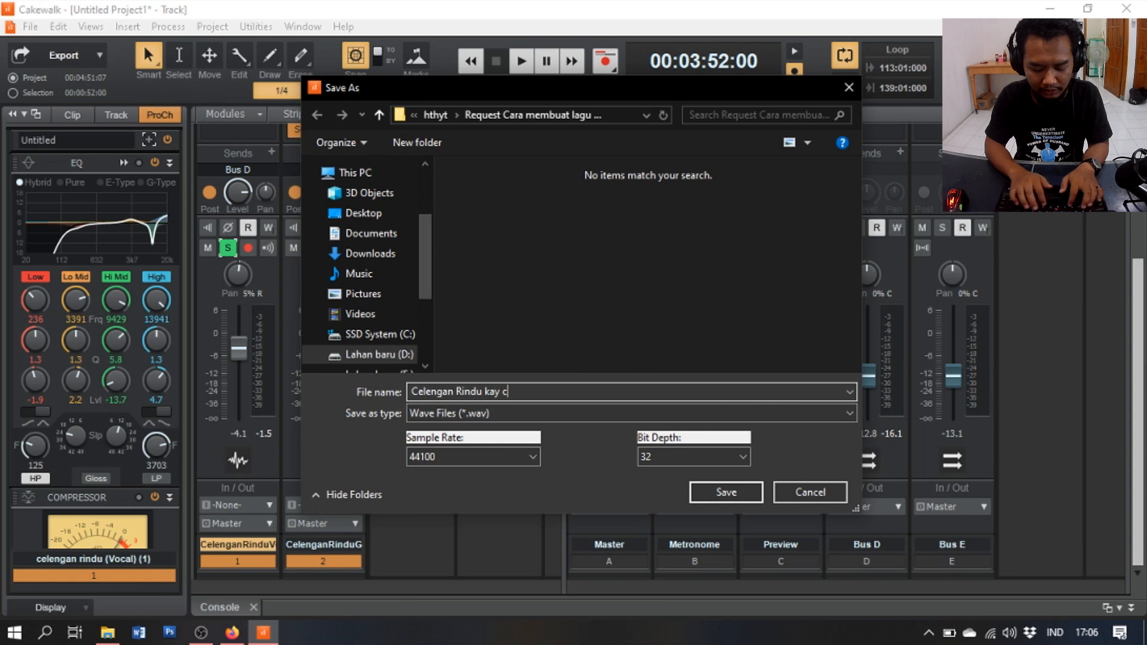
key("BackSpace")
type("Cous")
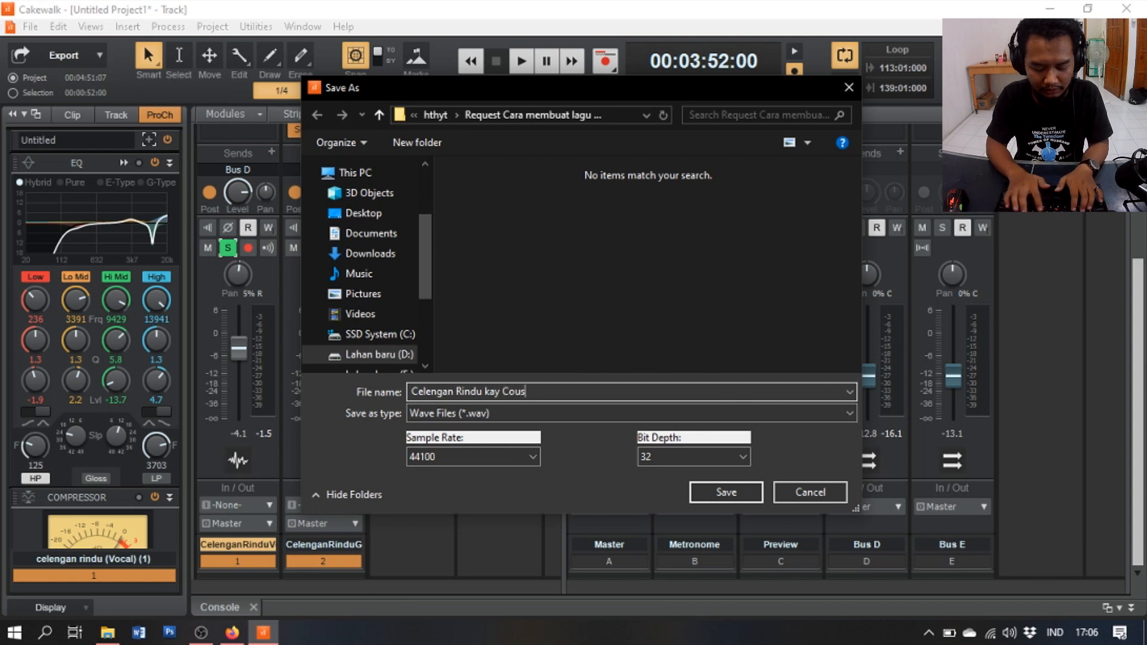
type("tic")
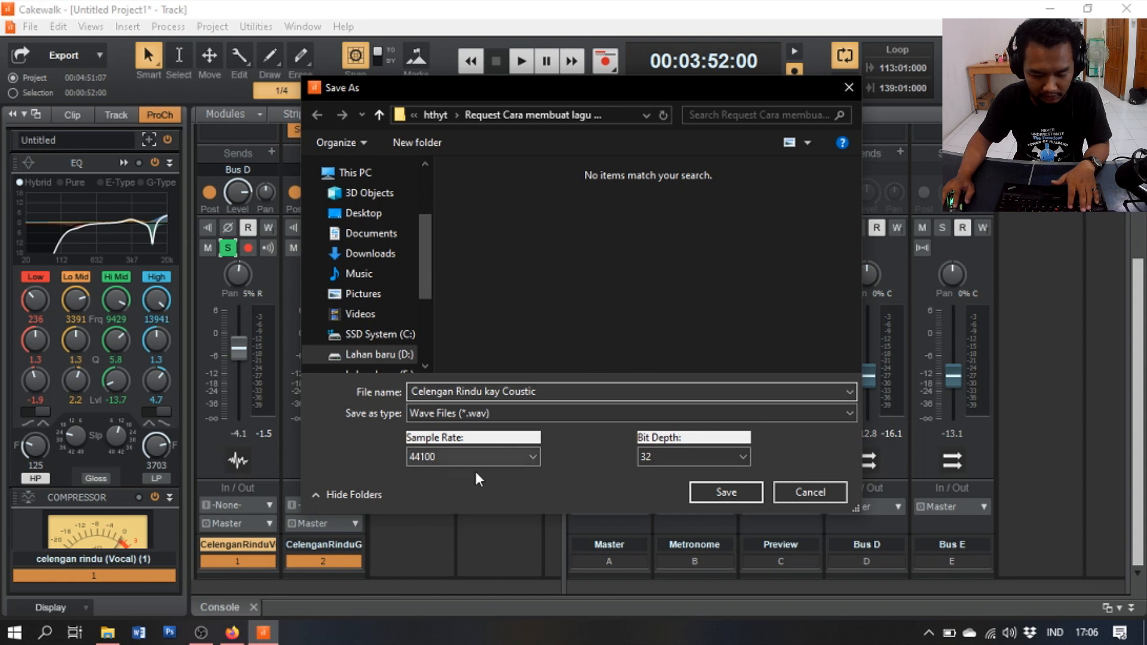
- Try a 48000 sample rate for the WAV export and switch it back to 44100
left_click(494, 459)
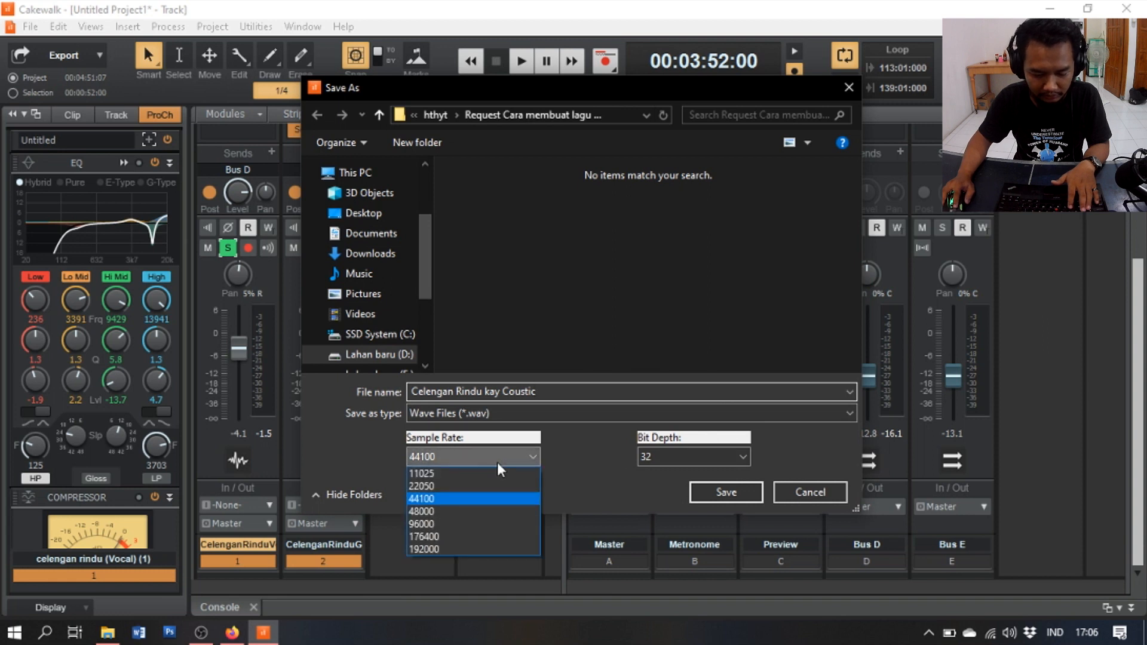
left_click(490, 511)
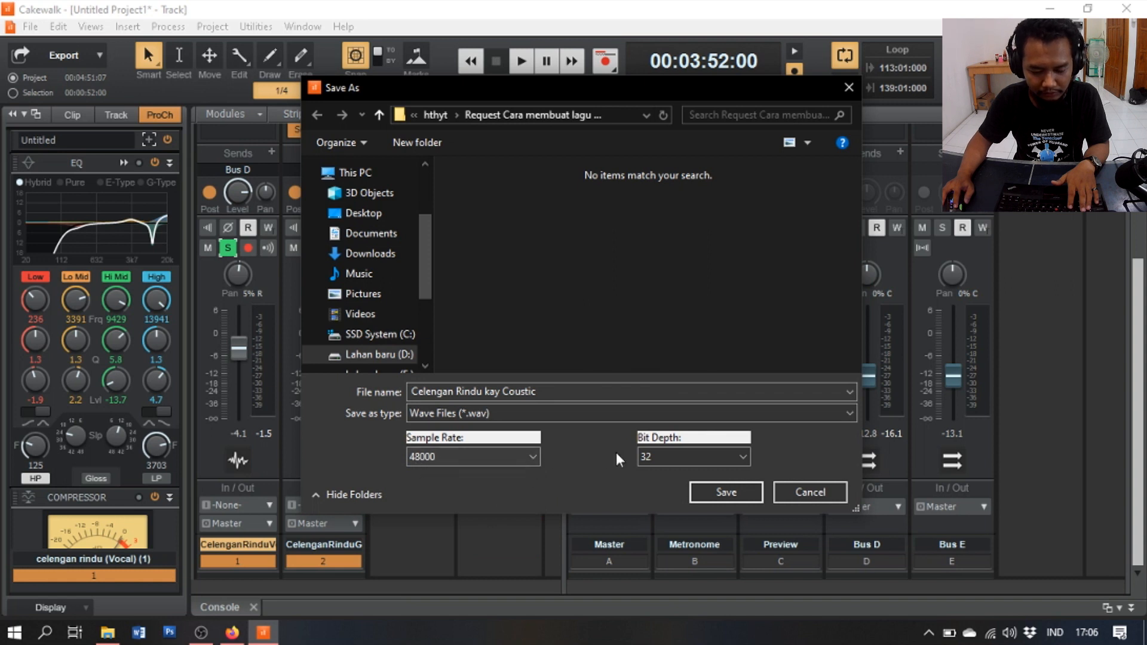
left_click(532, 455)
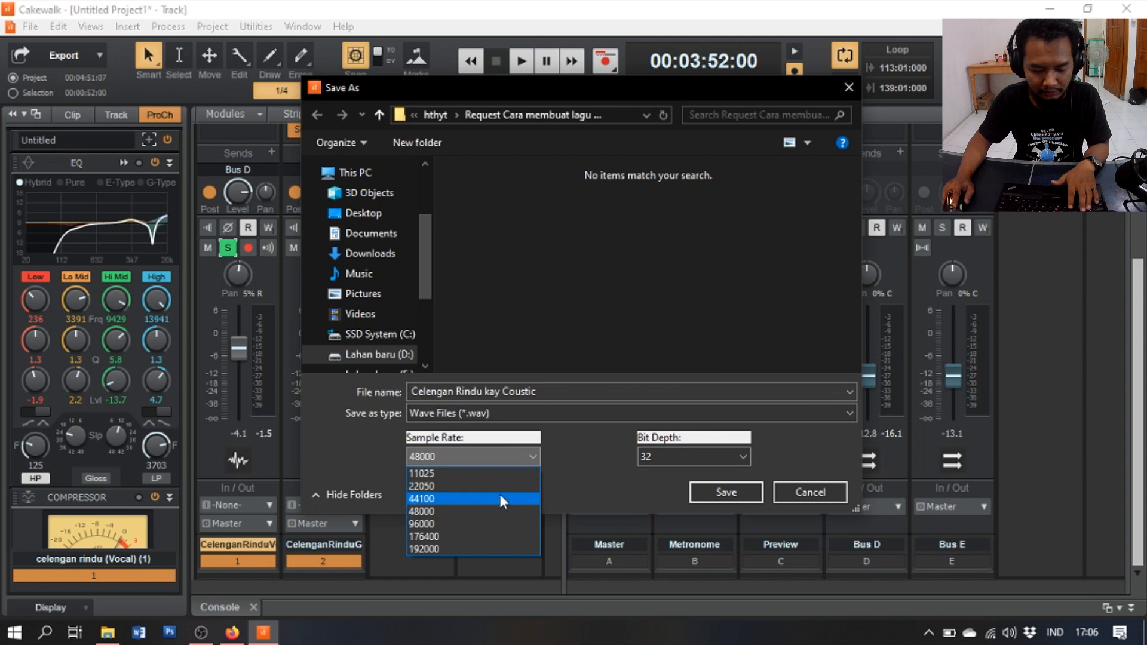
left_click(499, 498)
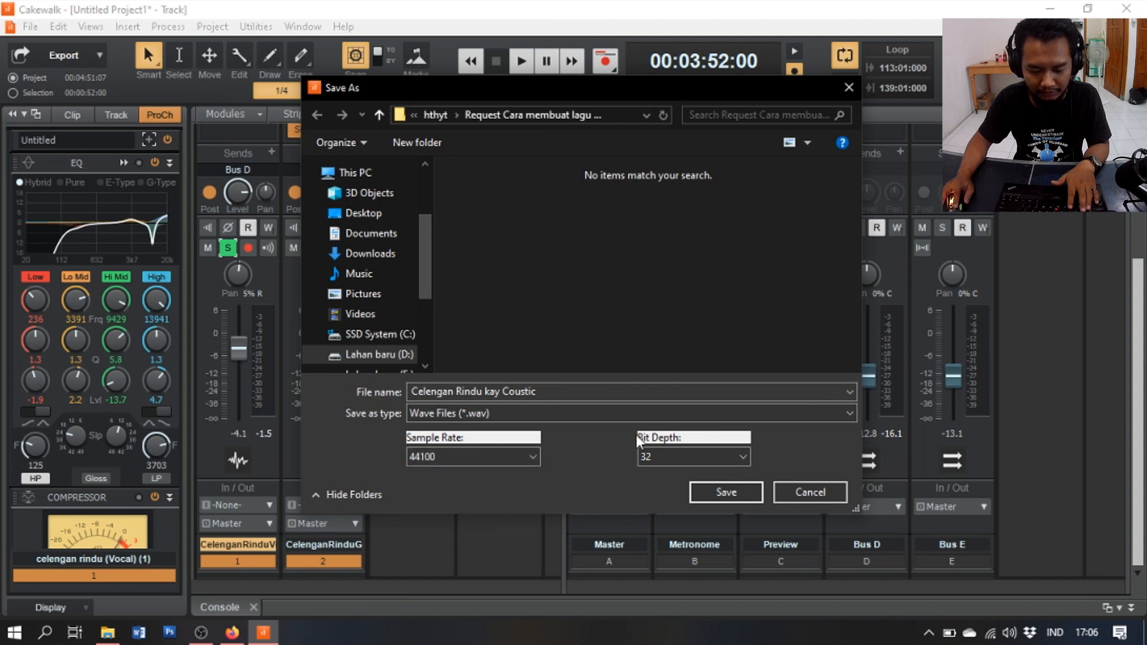
- Keep the bit depth at 32 and save the WAV export
left_click(660, 453)
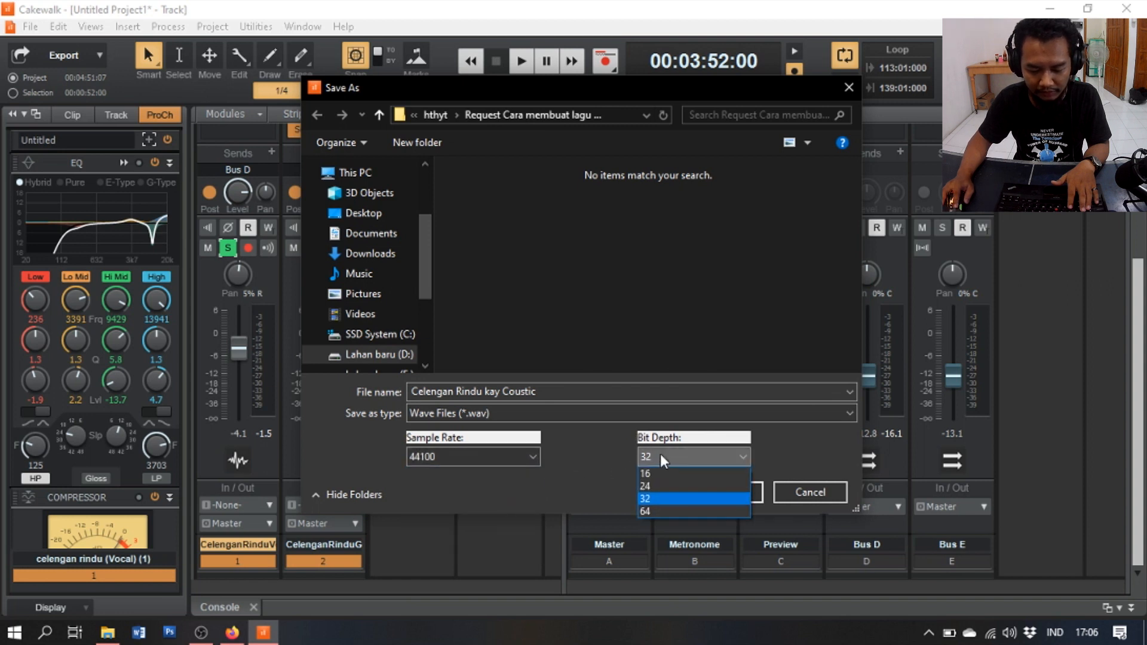
left_click(606, 450)
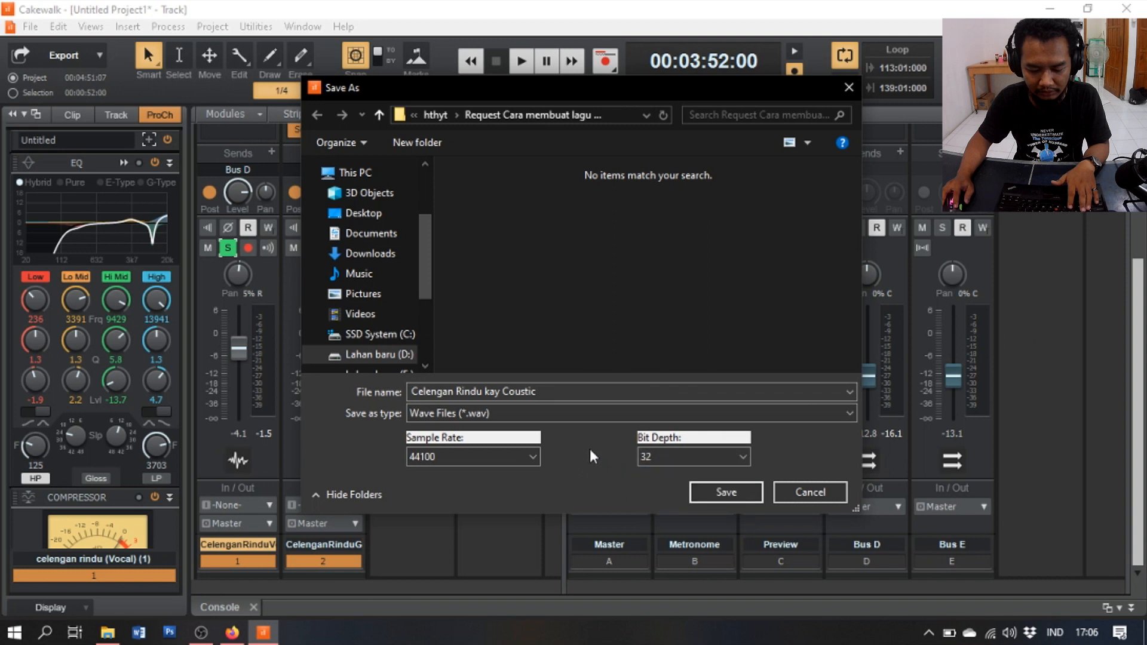
left_click(710, 491)
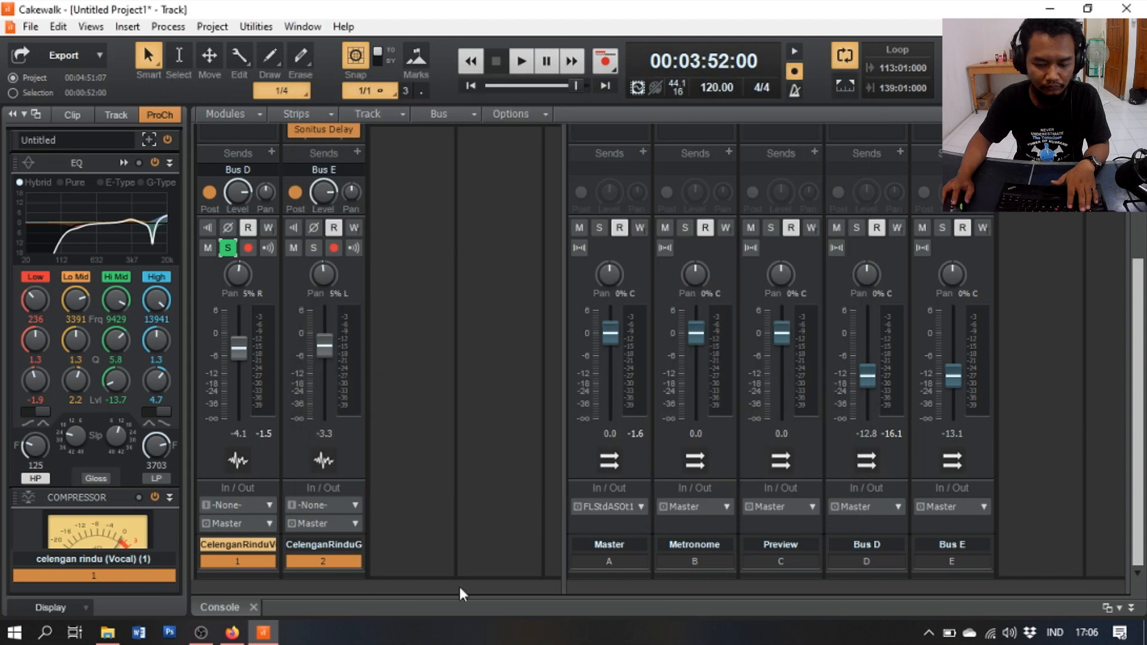